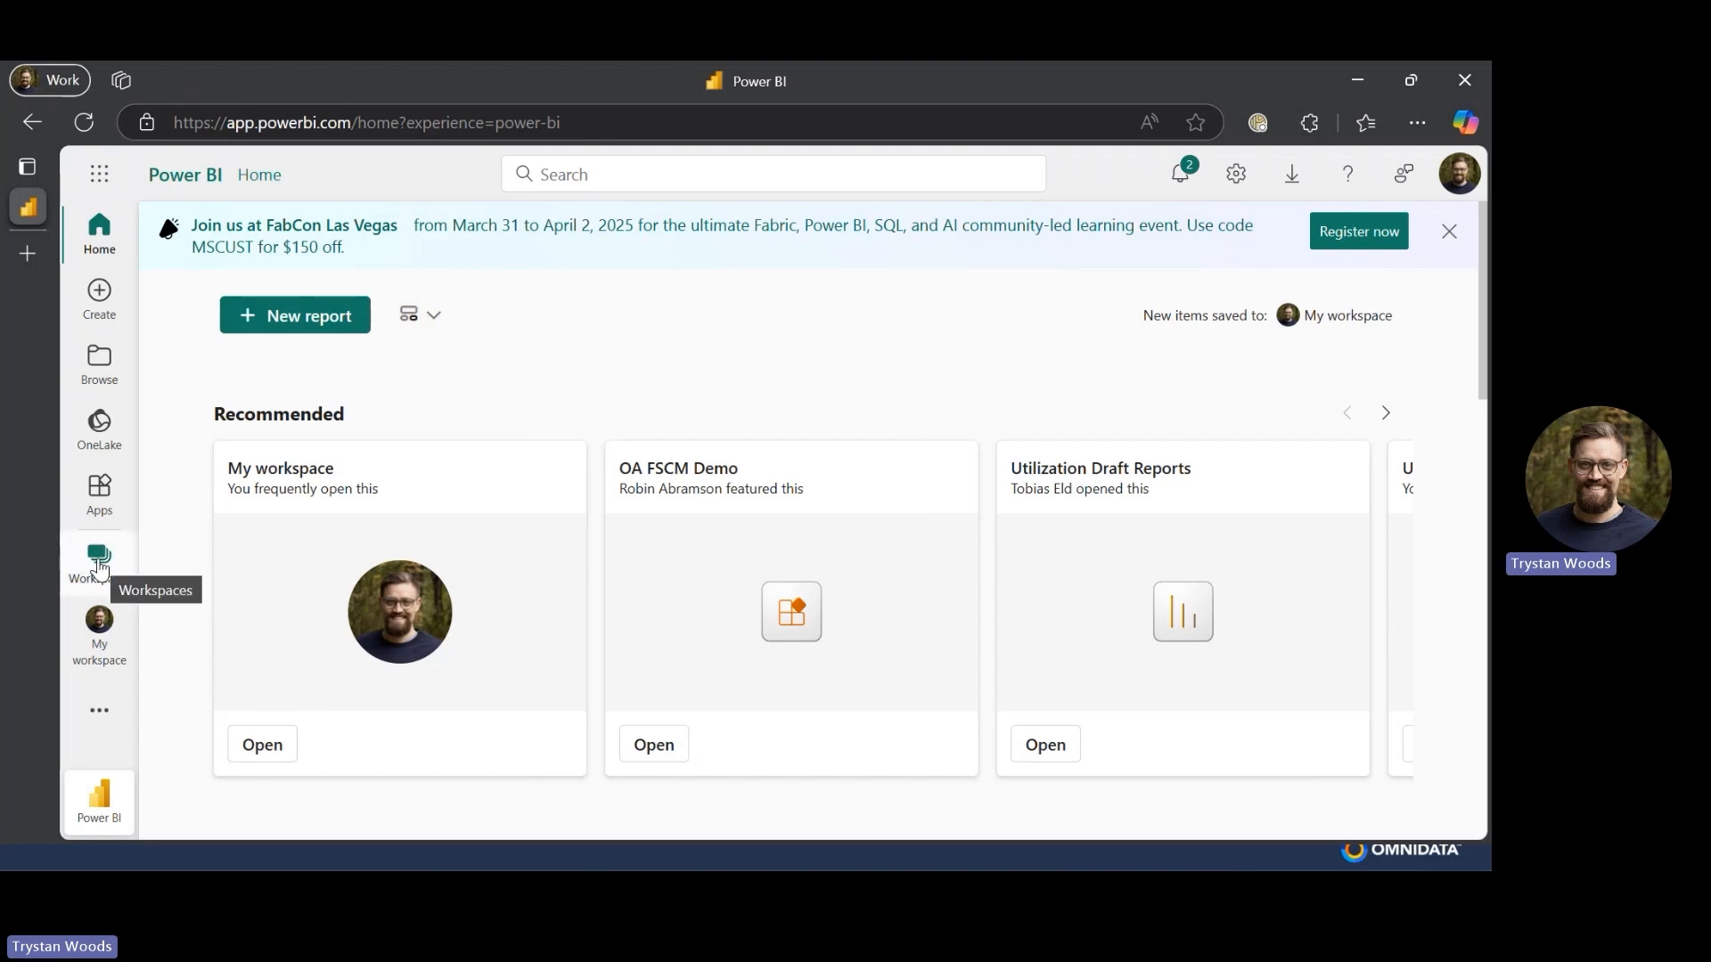
- Create a new workspace named MyWorkspaceReallyRocks
left_click(101, 566)
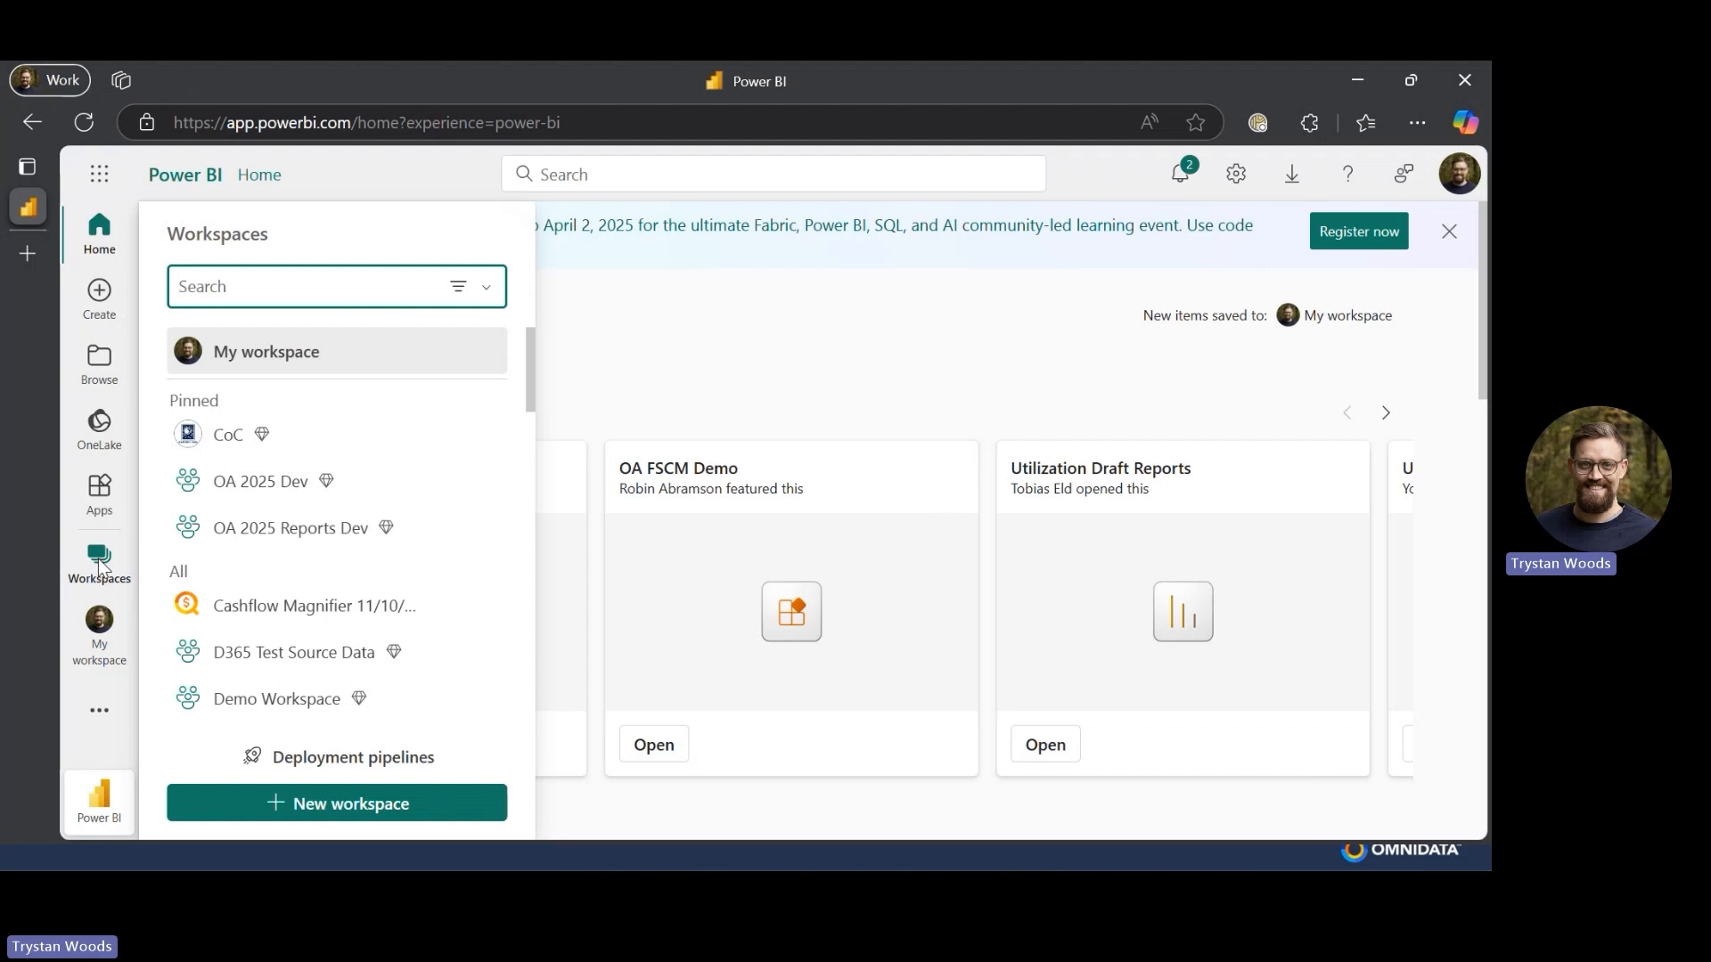
left_click(273, 804)
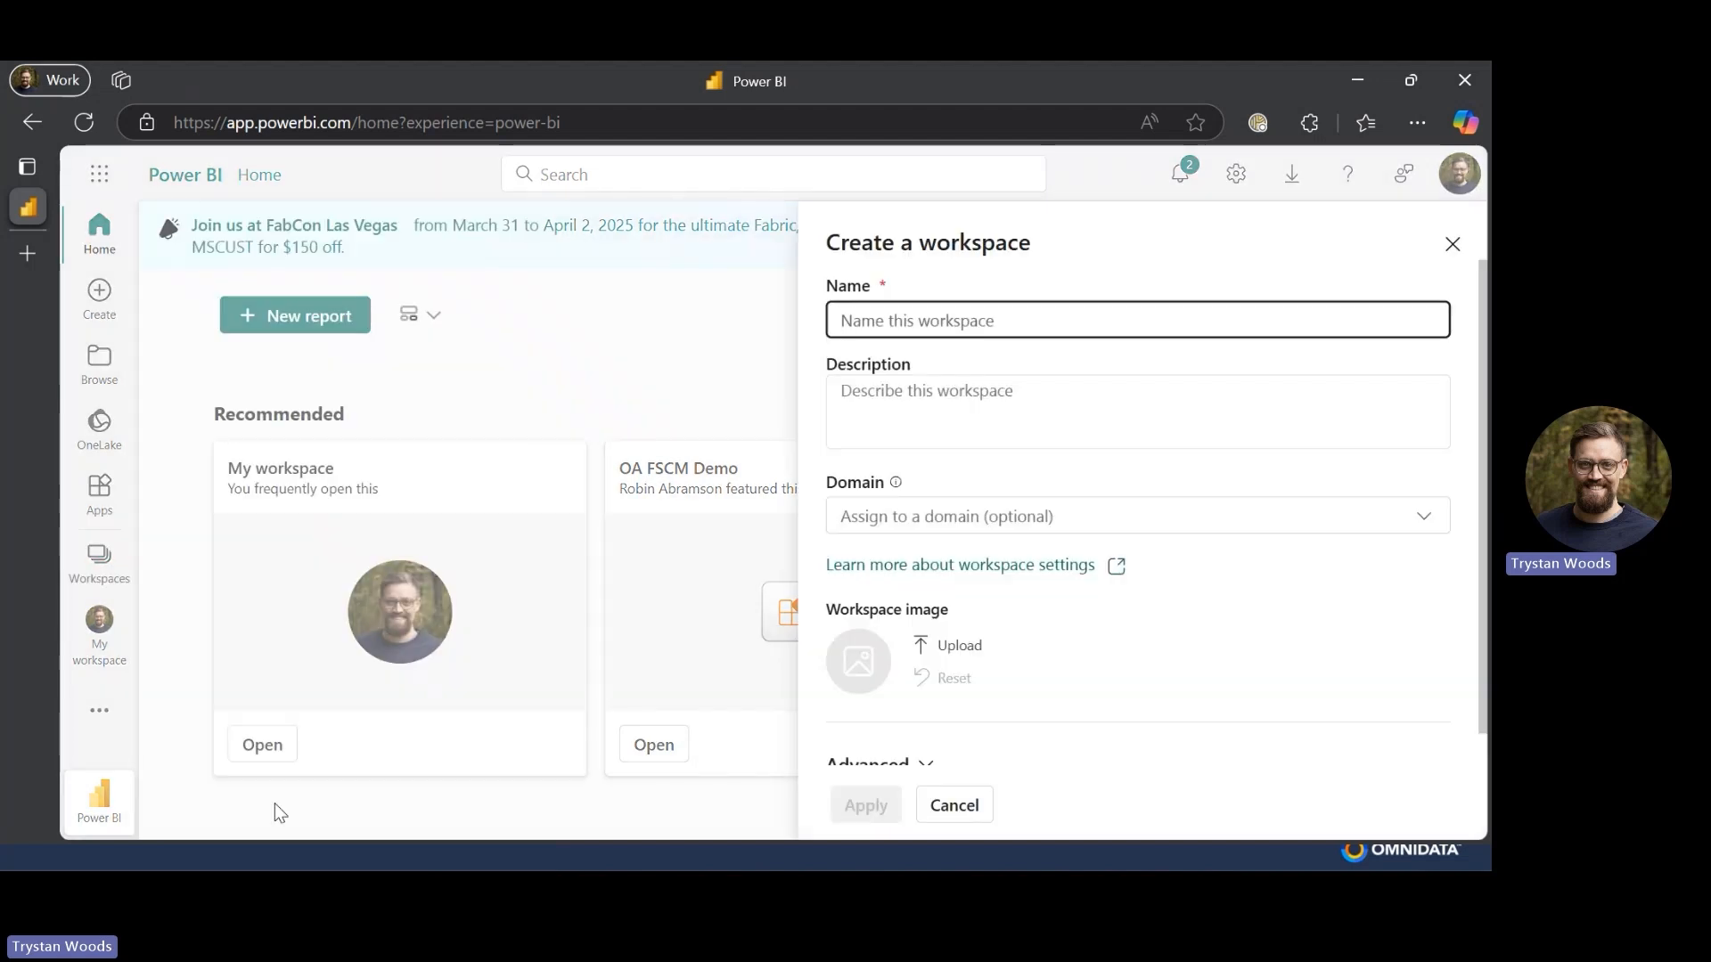
type("MyWorkspaceReallyRocks")
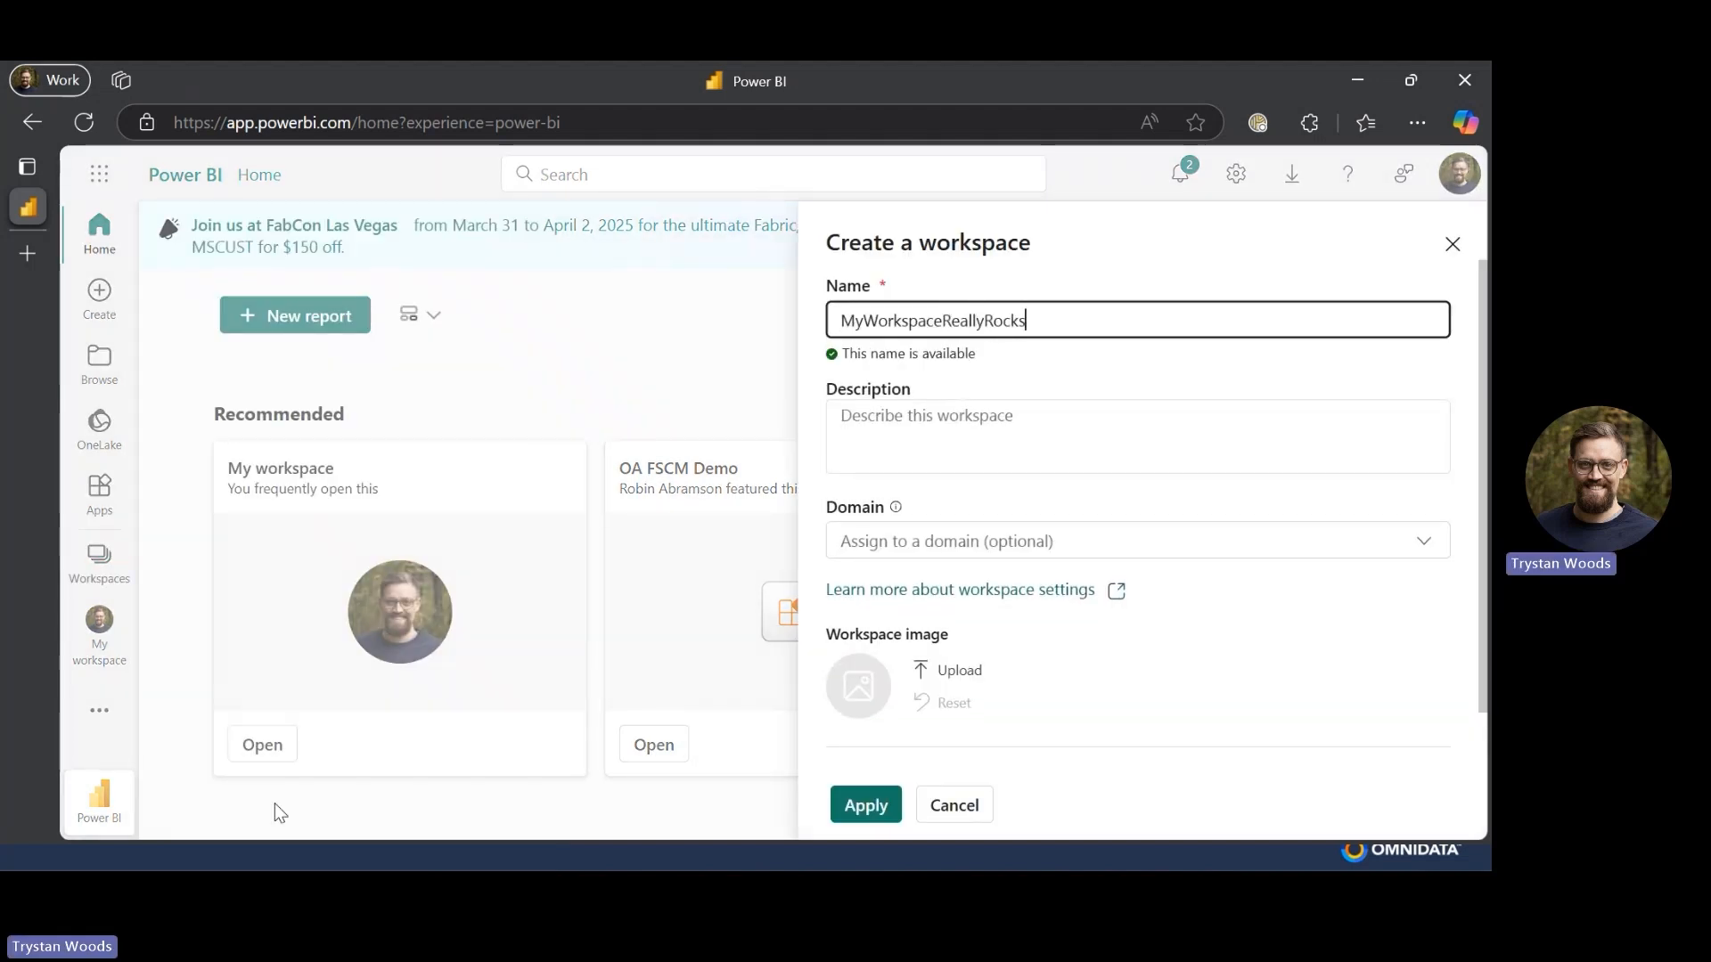
scroll(987, 657, "down", 1)
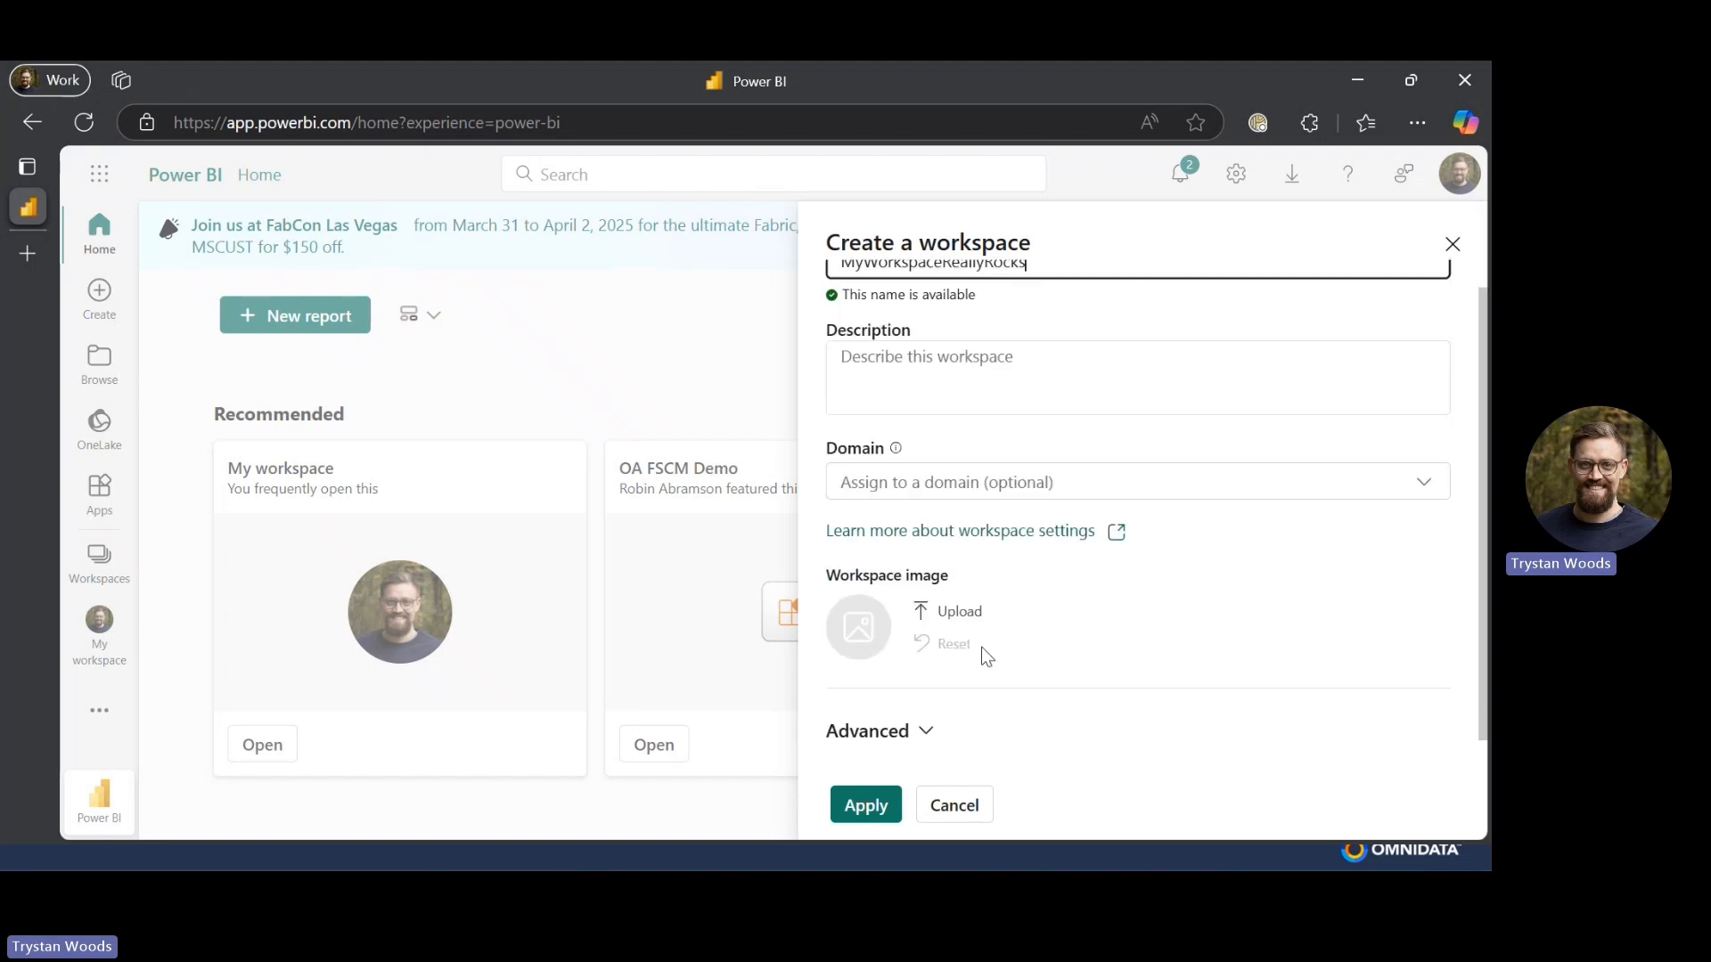
left_click(861, 804)
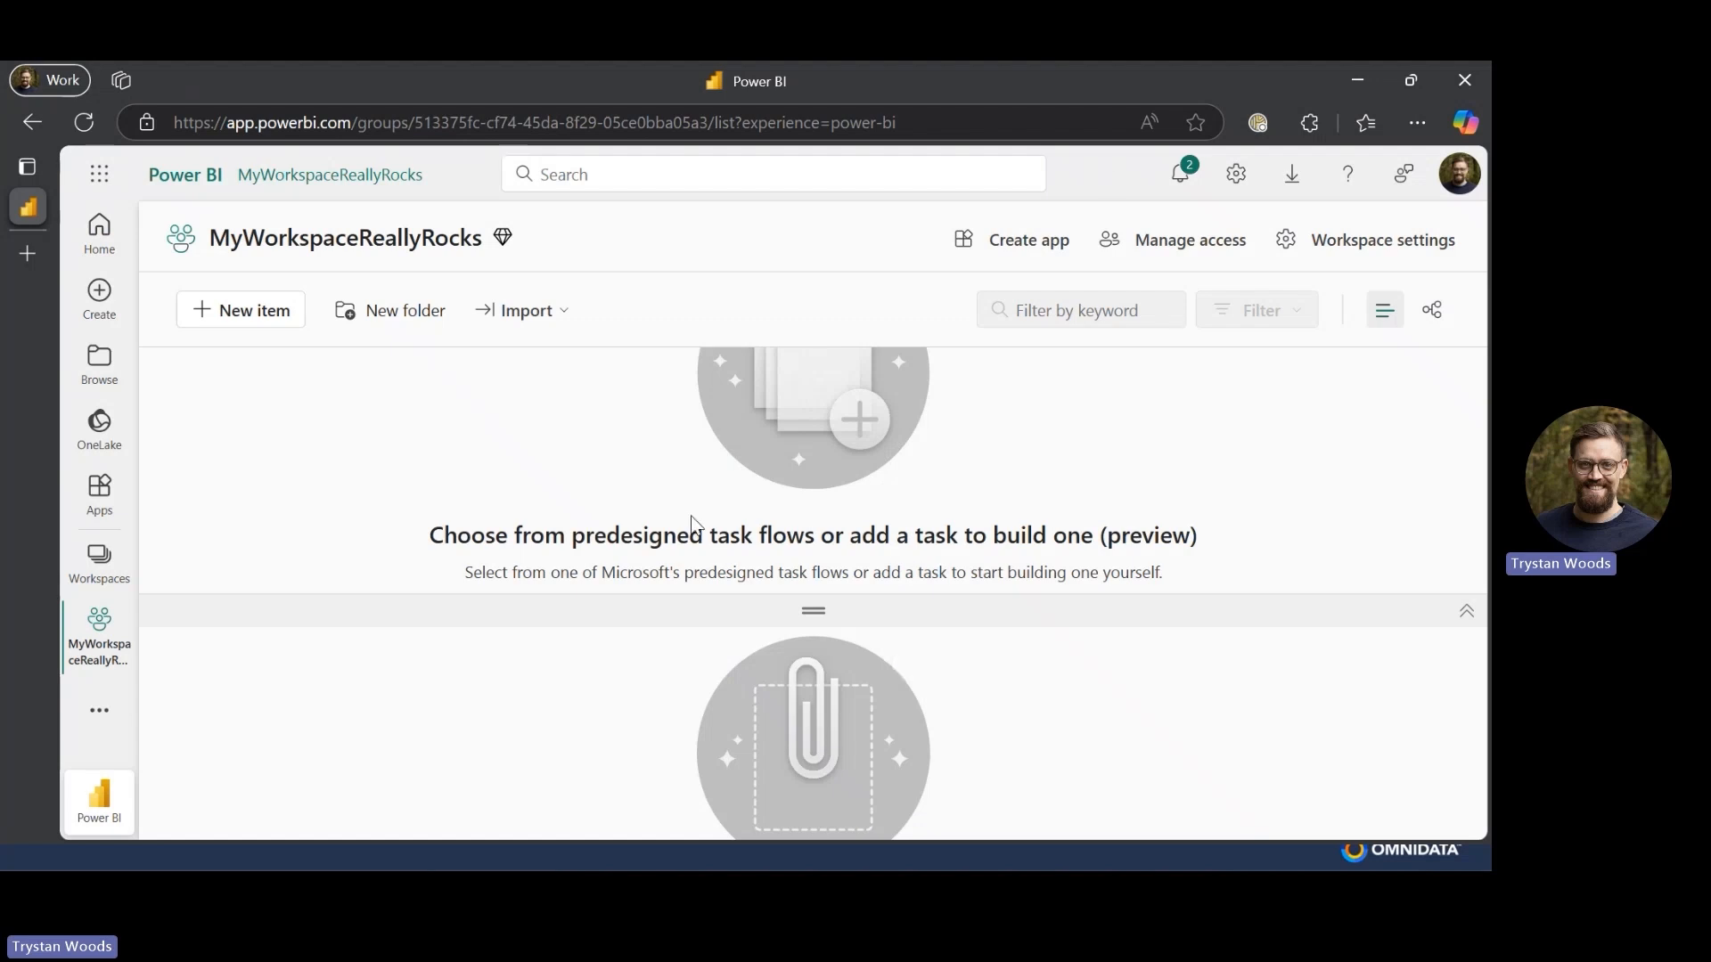
- In the workspace settings' license info, switch the semantic model storage format to Large and apply the license
left_click_drag(807, 606, 807, 356)
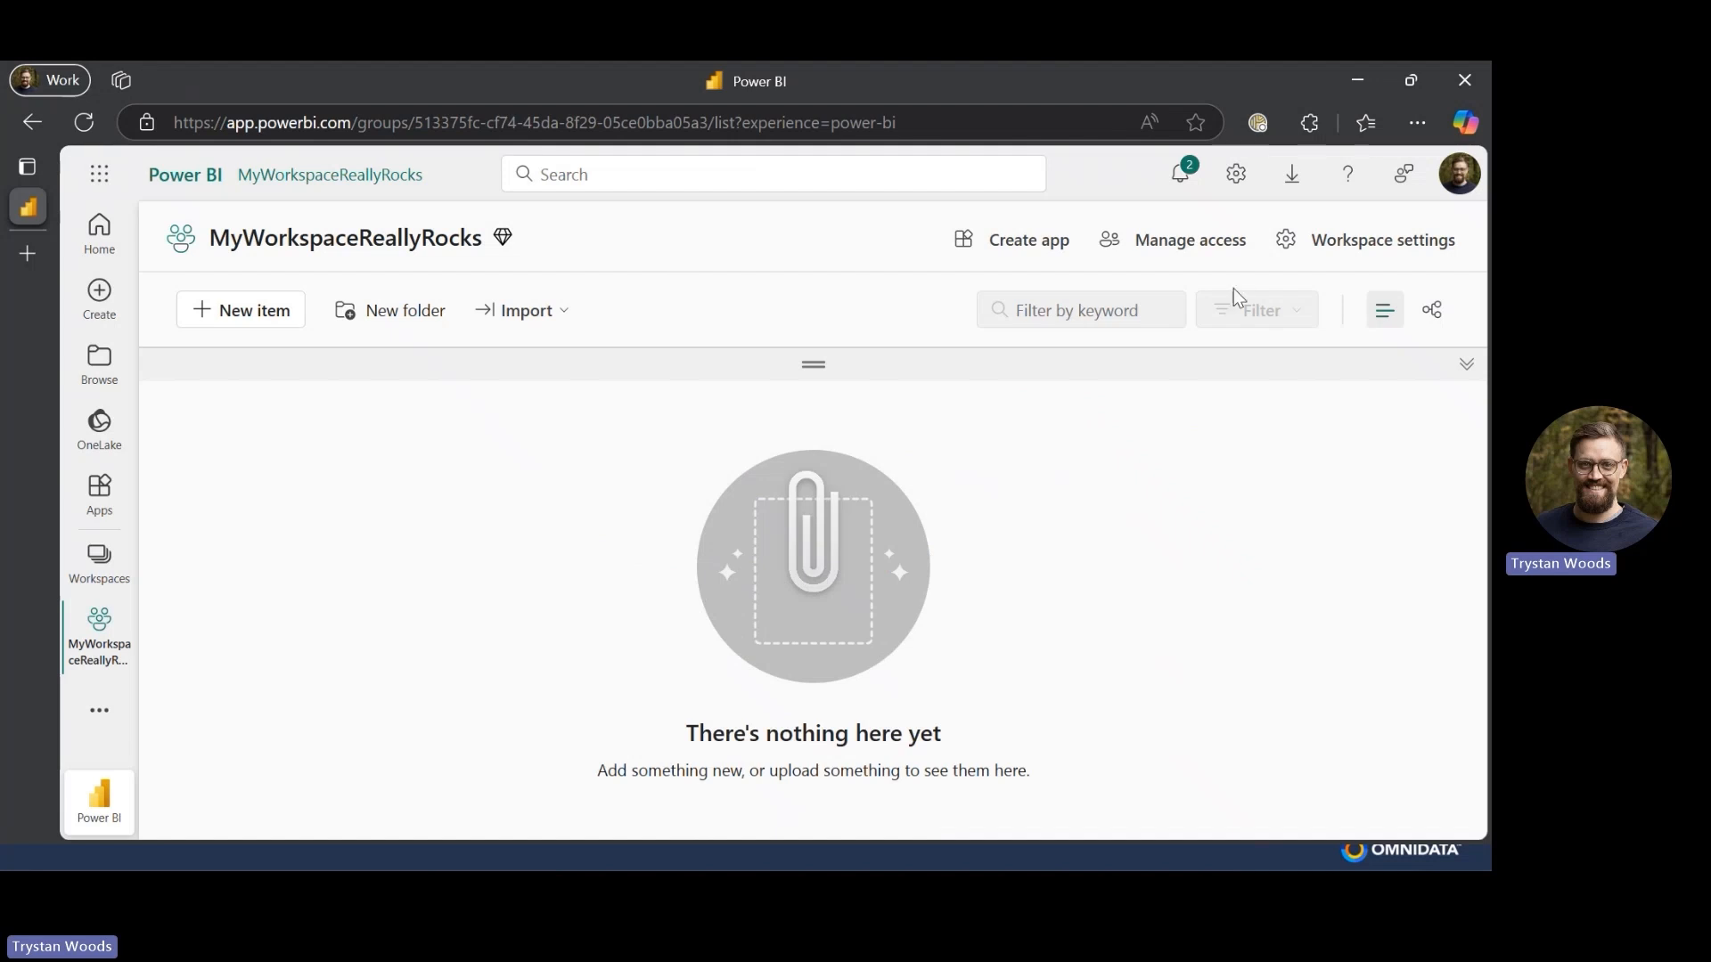
left_click(1371, 256)
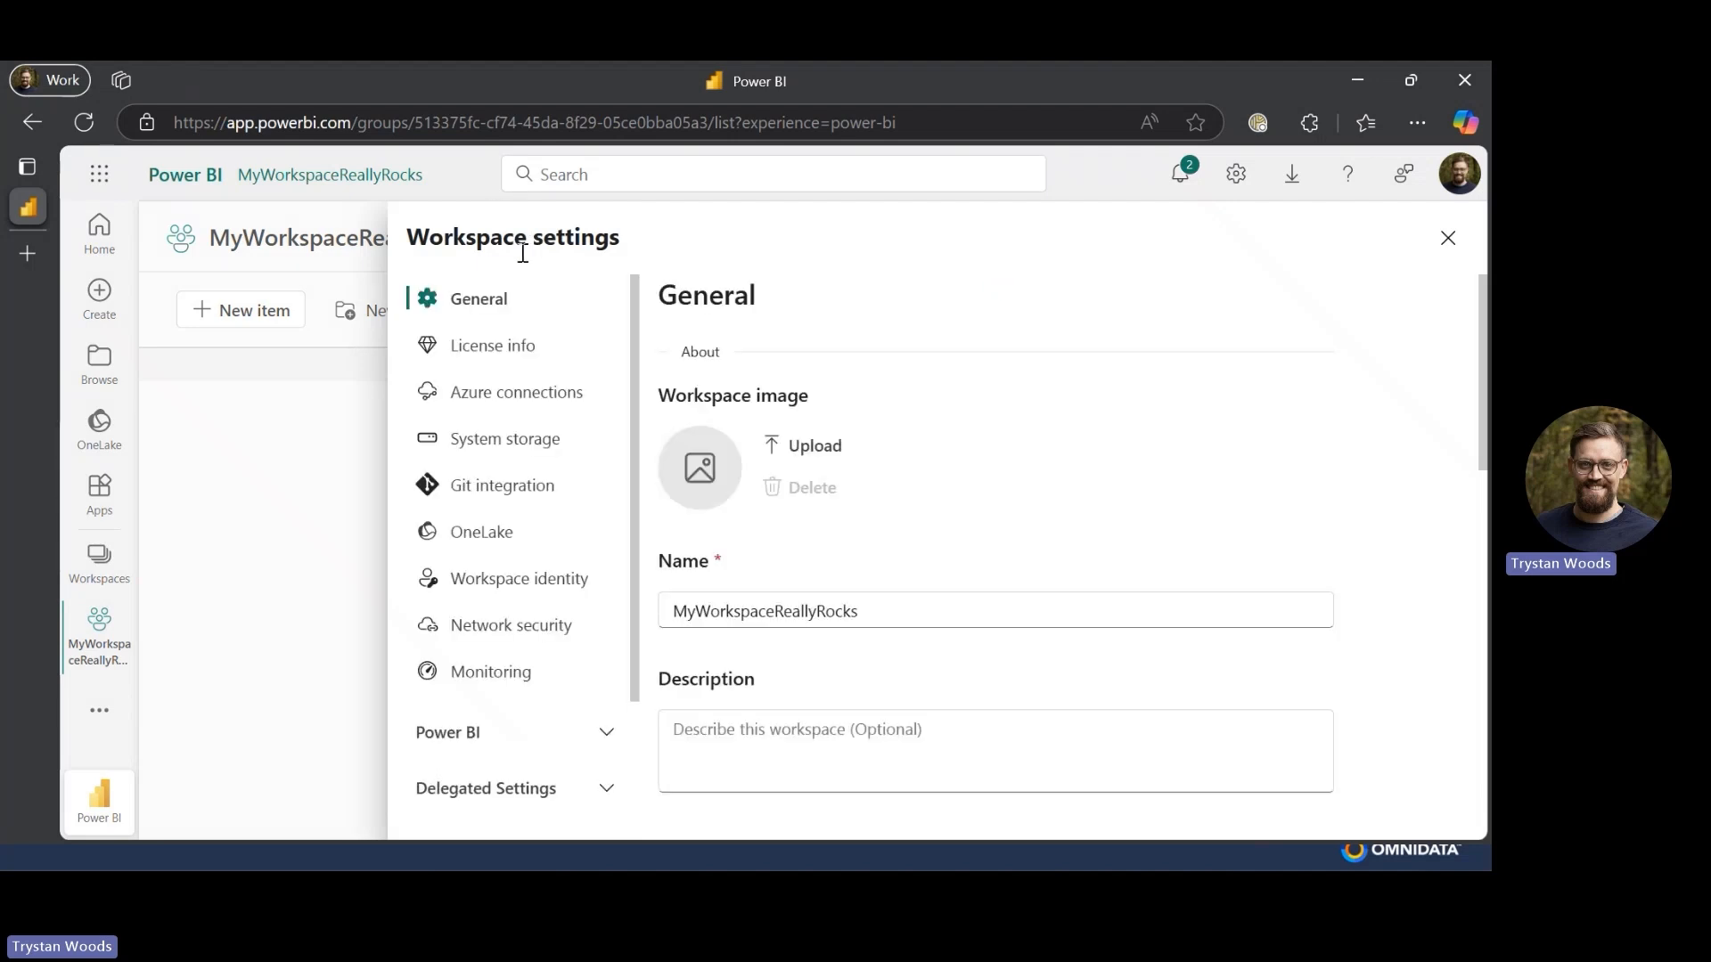
left_click(463, 356)
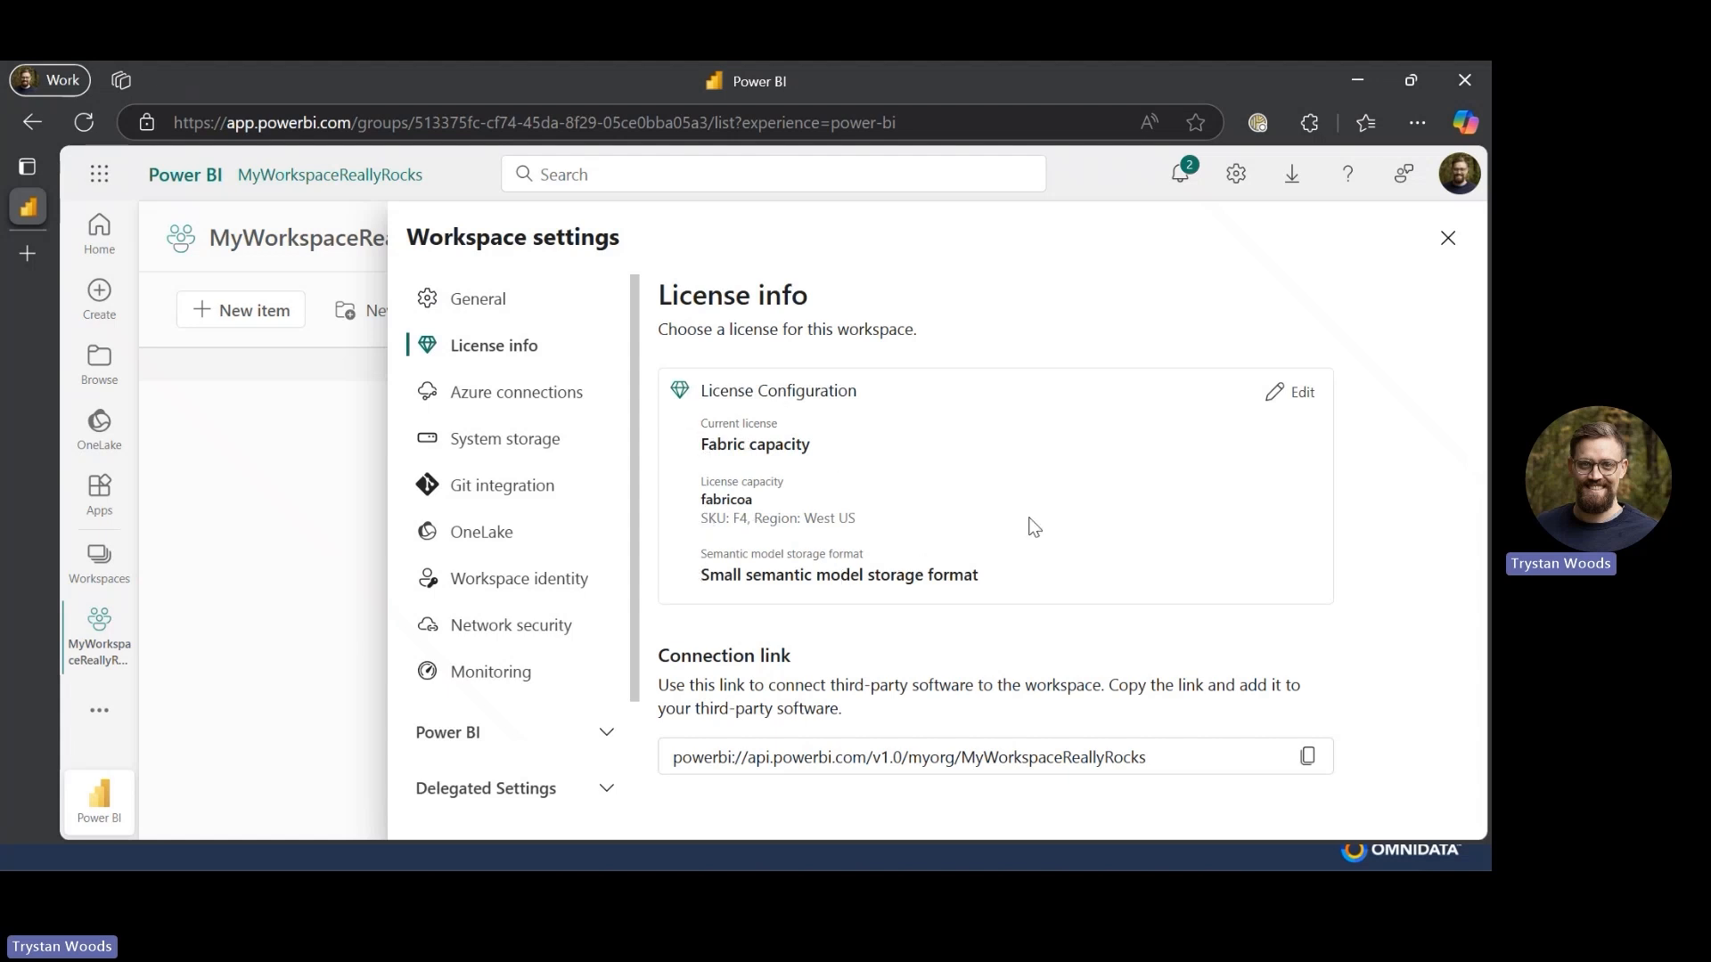
left_click(1299, 397)
scroll(820, 621, "down", 3)
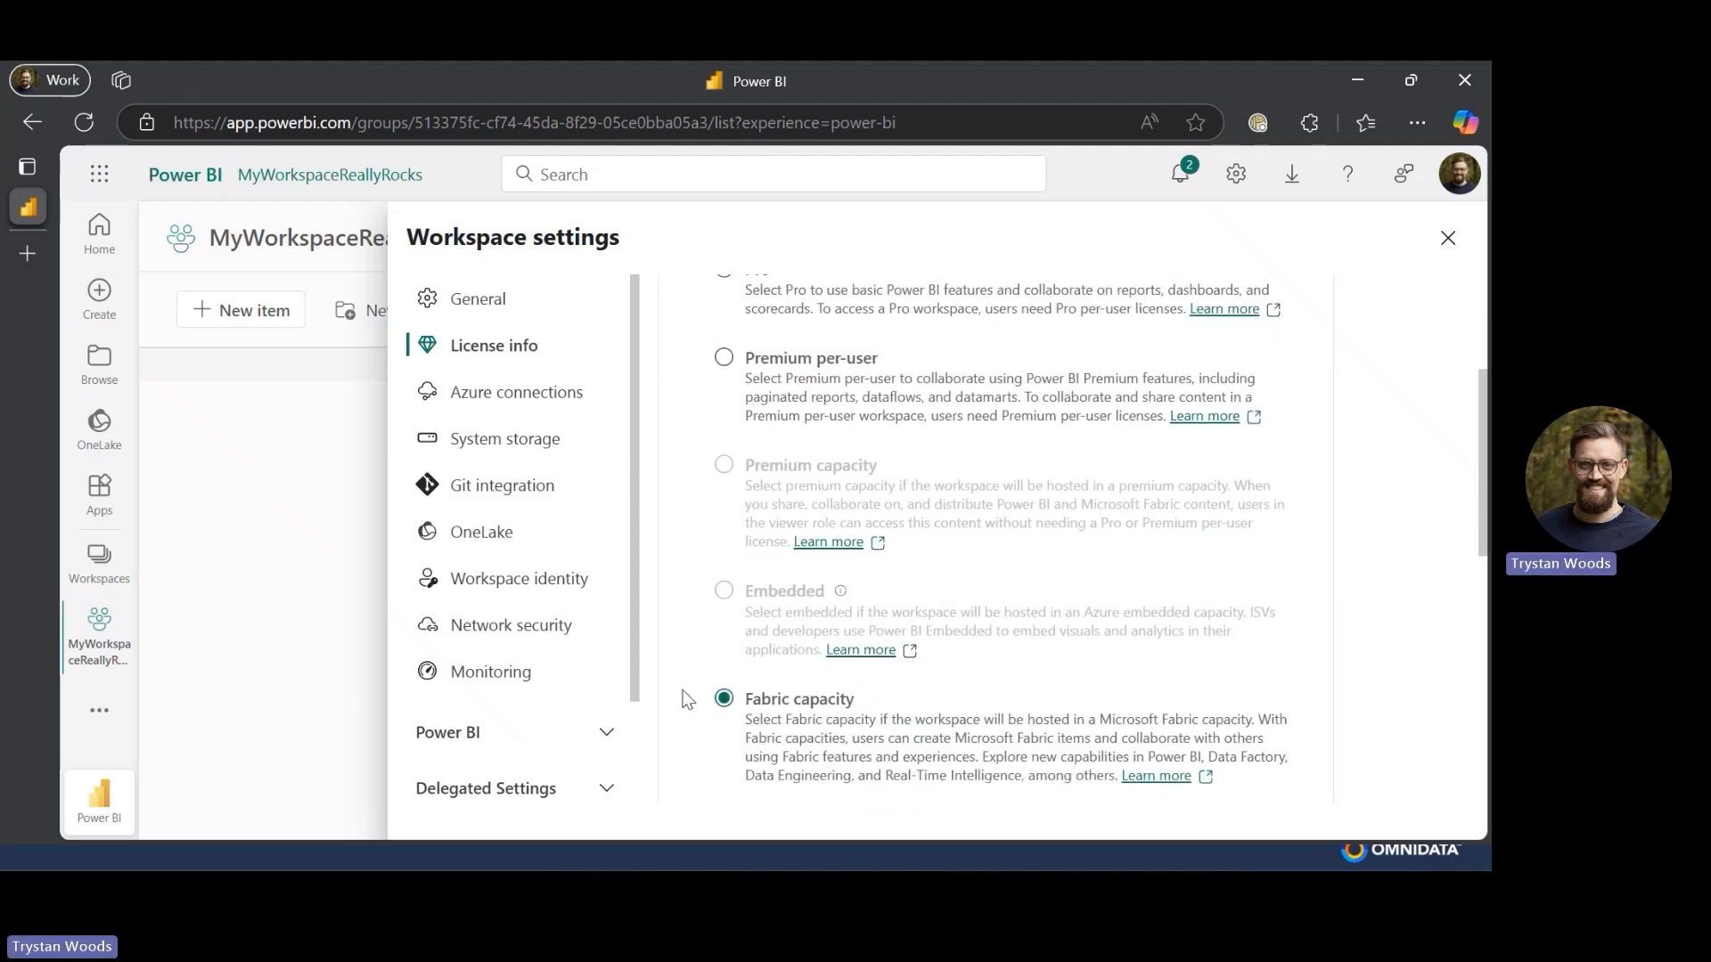
scroll(789, 731, "down", 2)
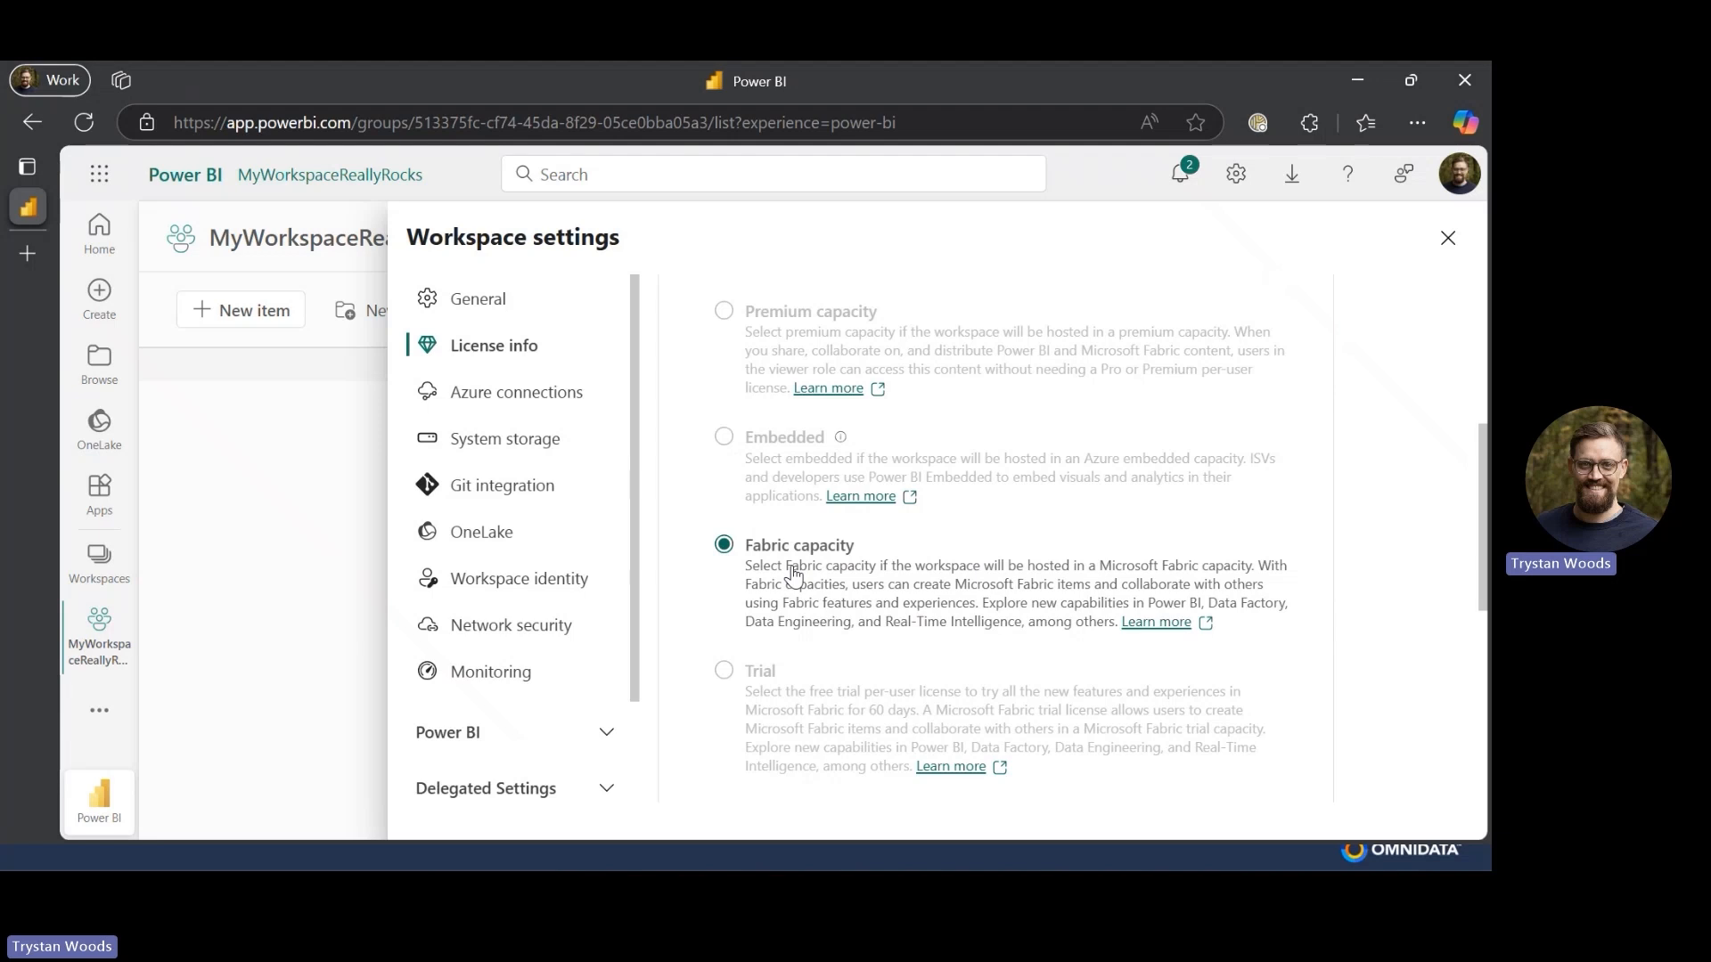
scroll(793, 576, "down", 5)
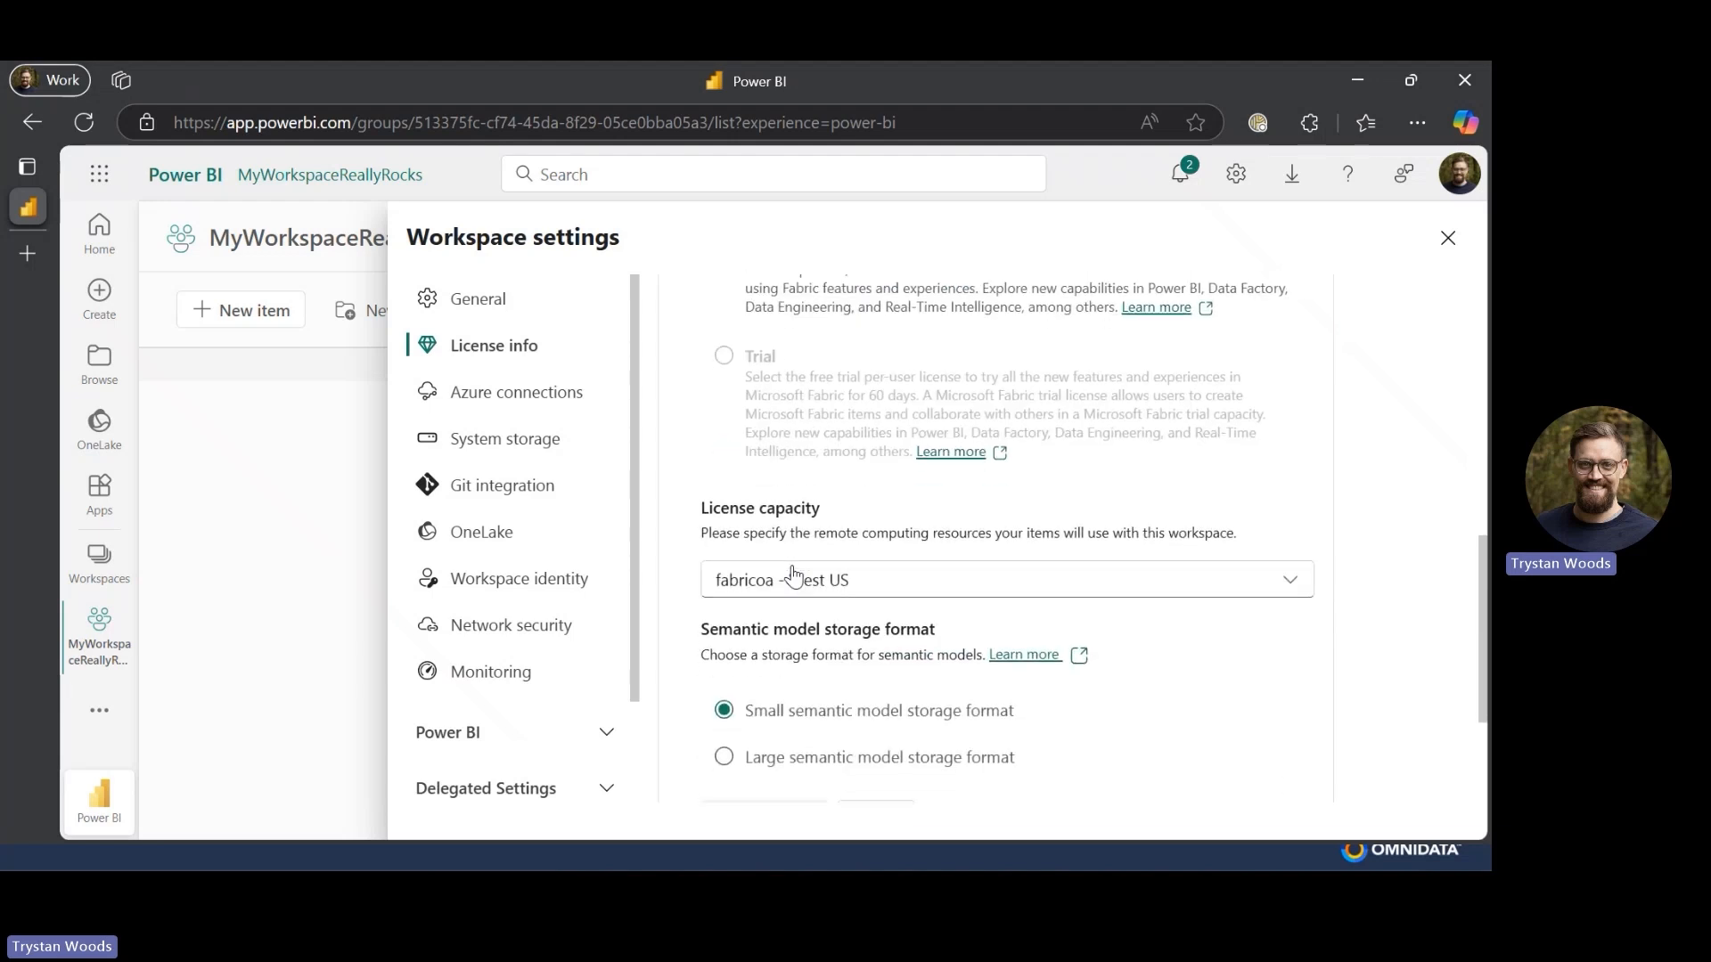
scroll(793, 576, "down", 1)
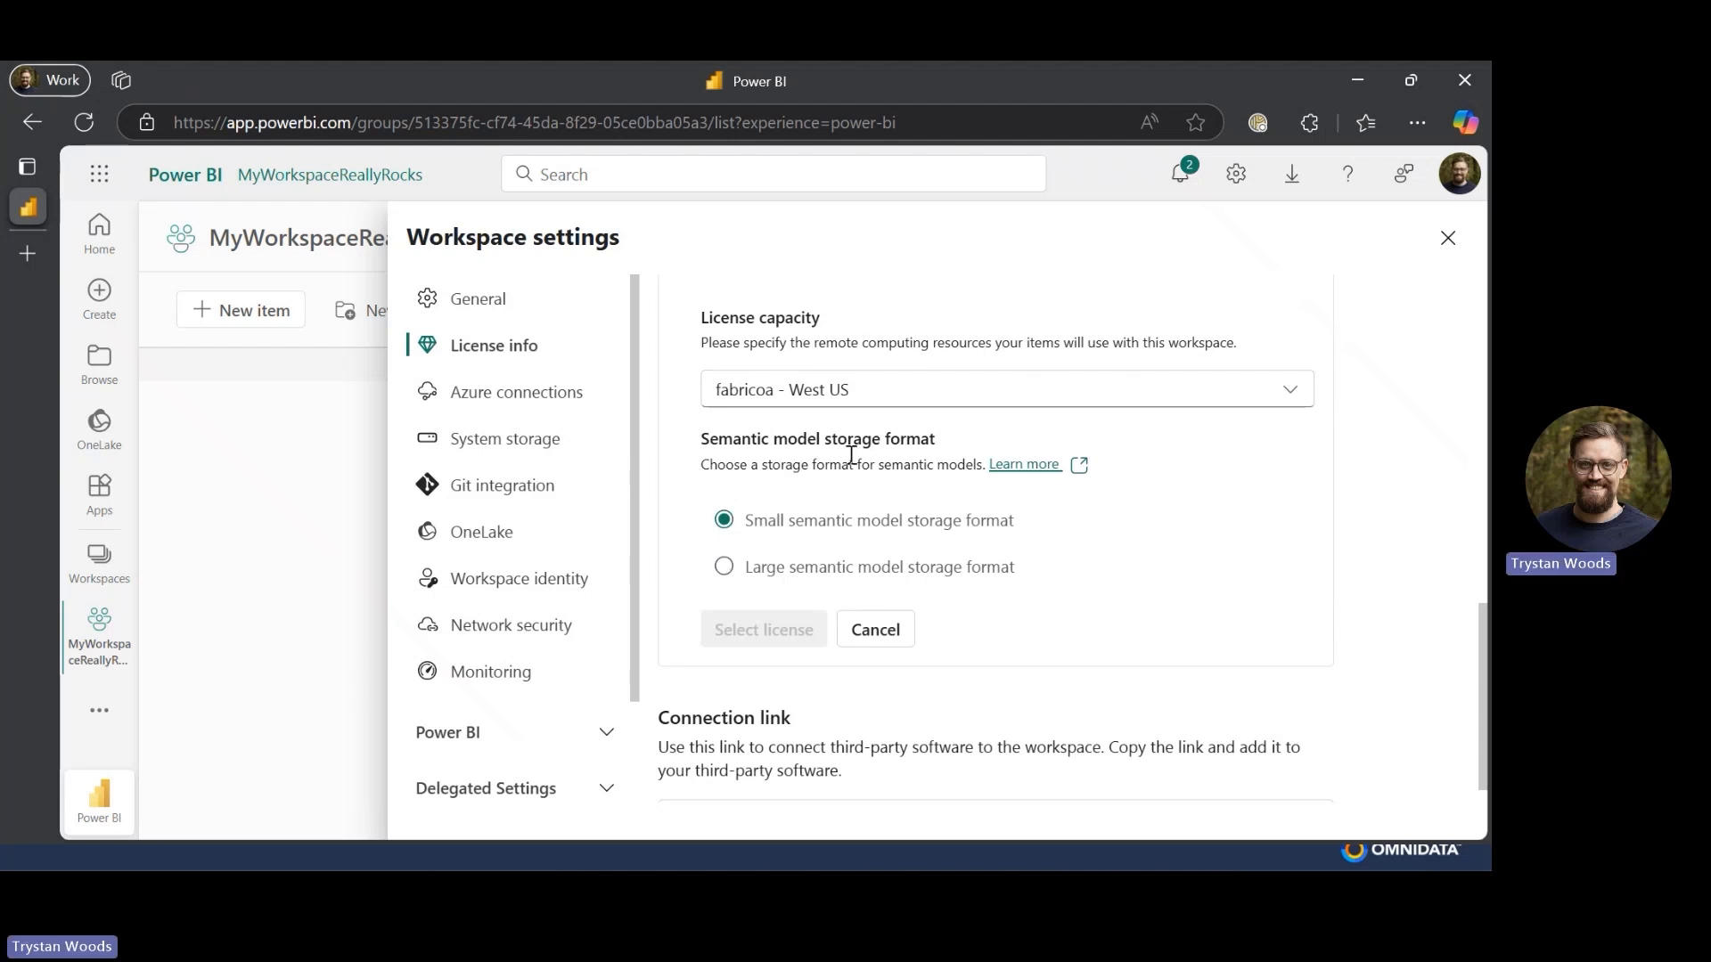
left_click(724, 567)
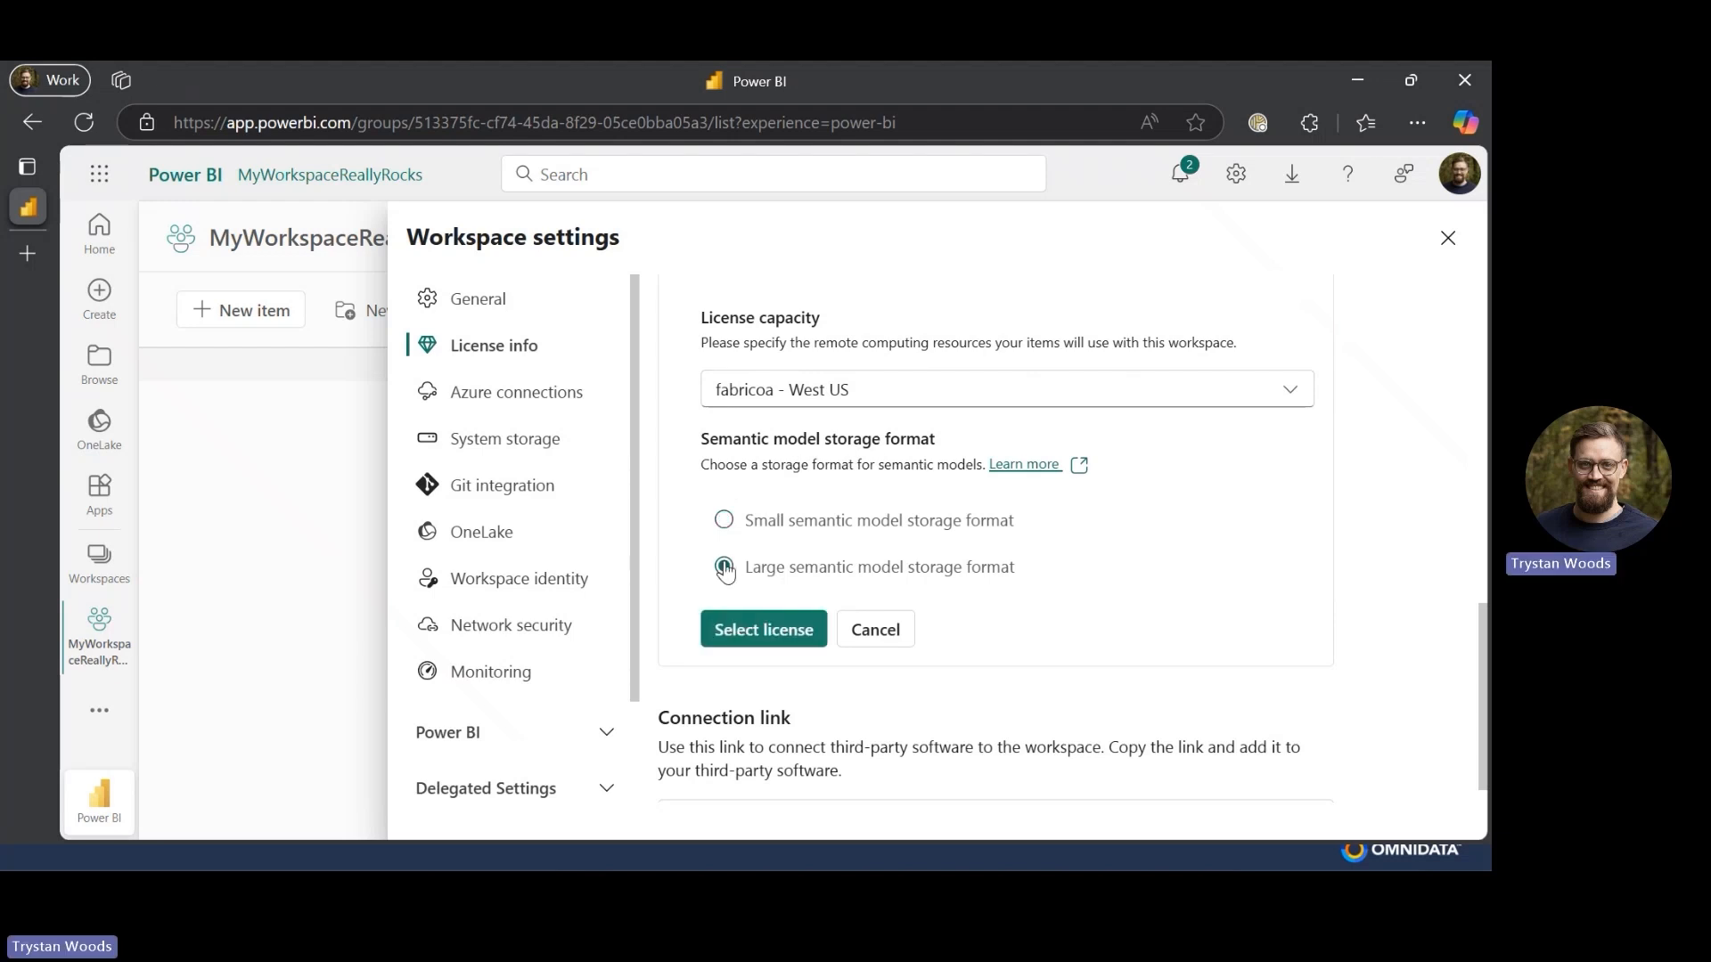
left_click(761, 638)
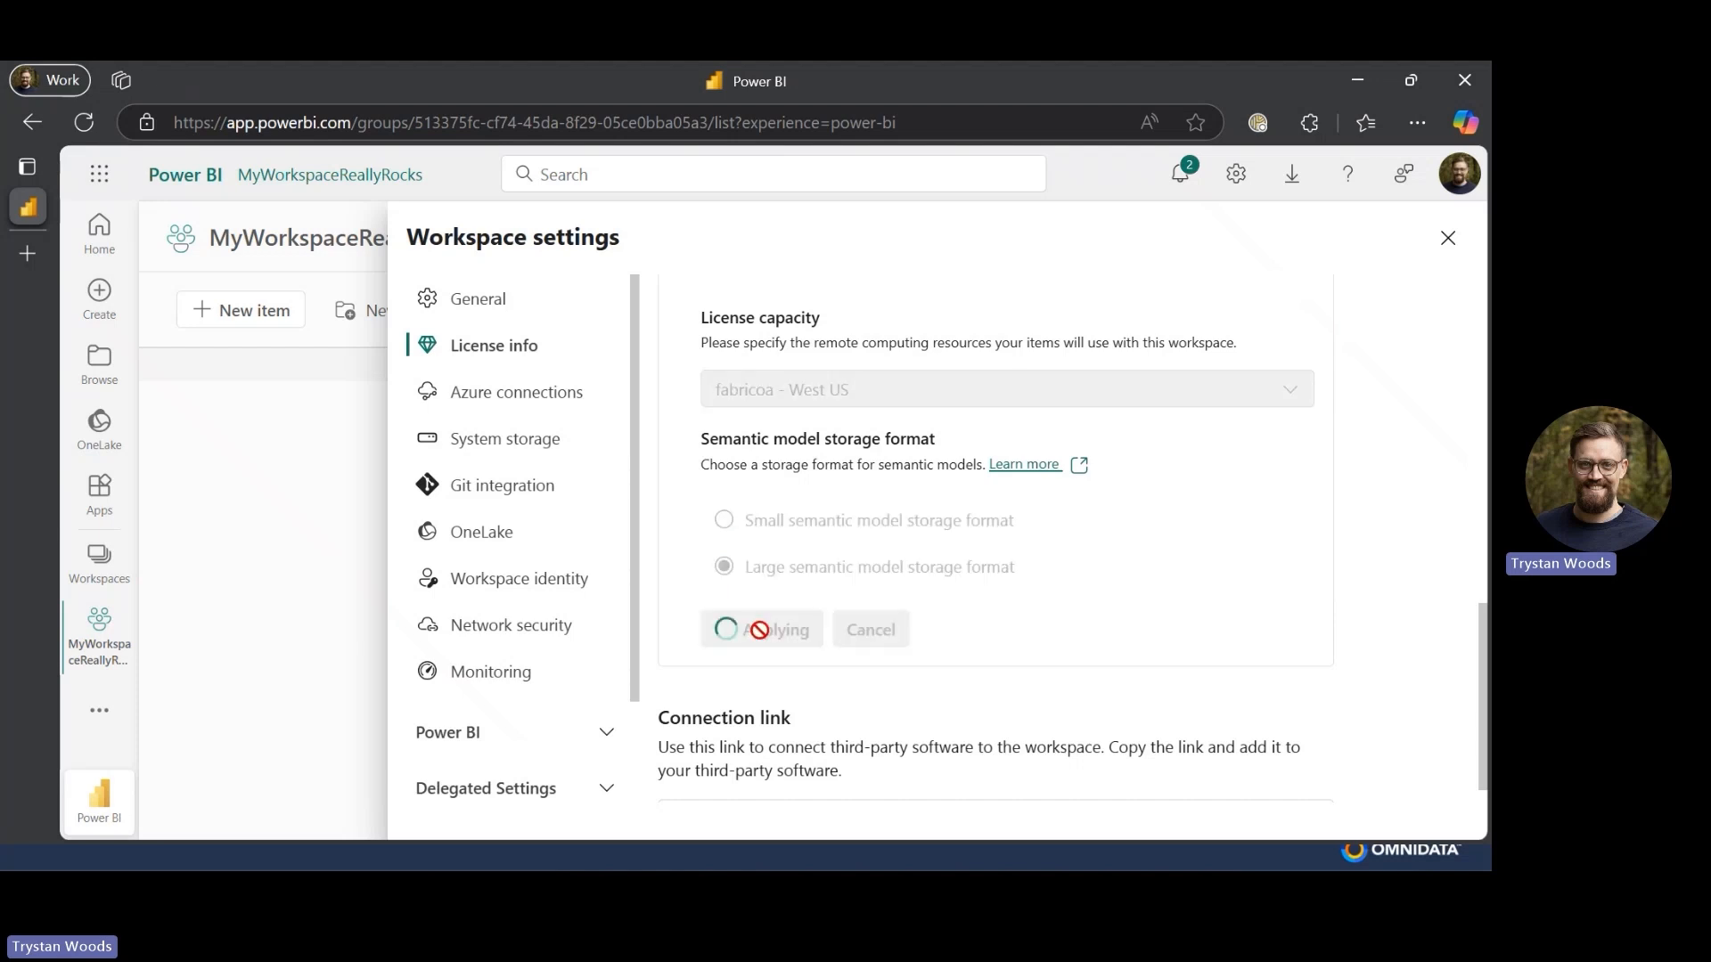
key("Escape")
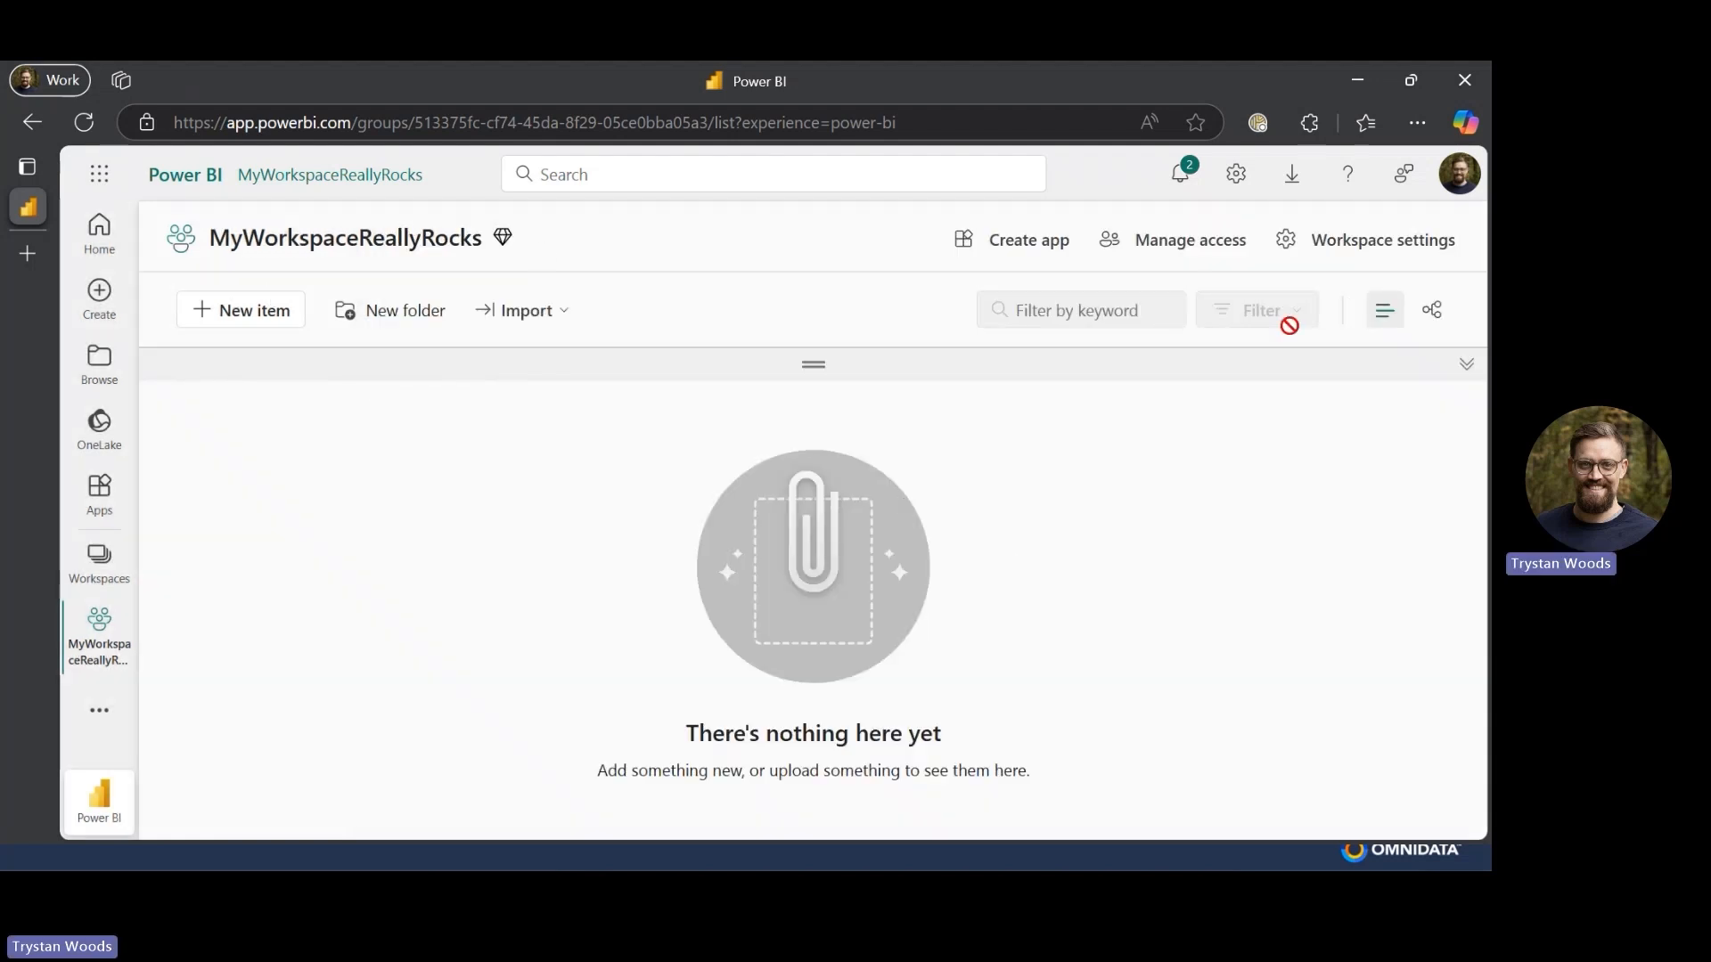
- Browse the favourite and all item types available for a new workspace item
left_click(247, 331)
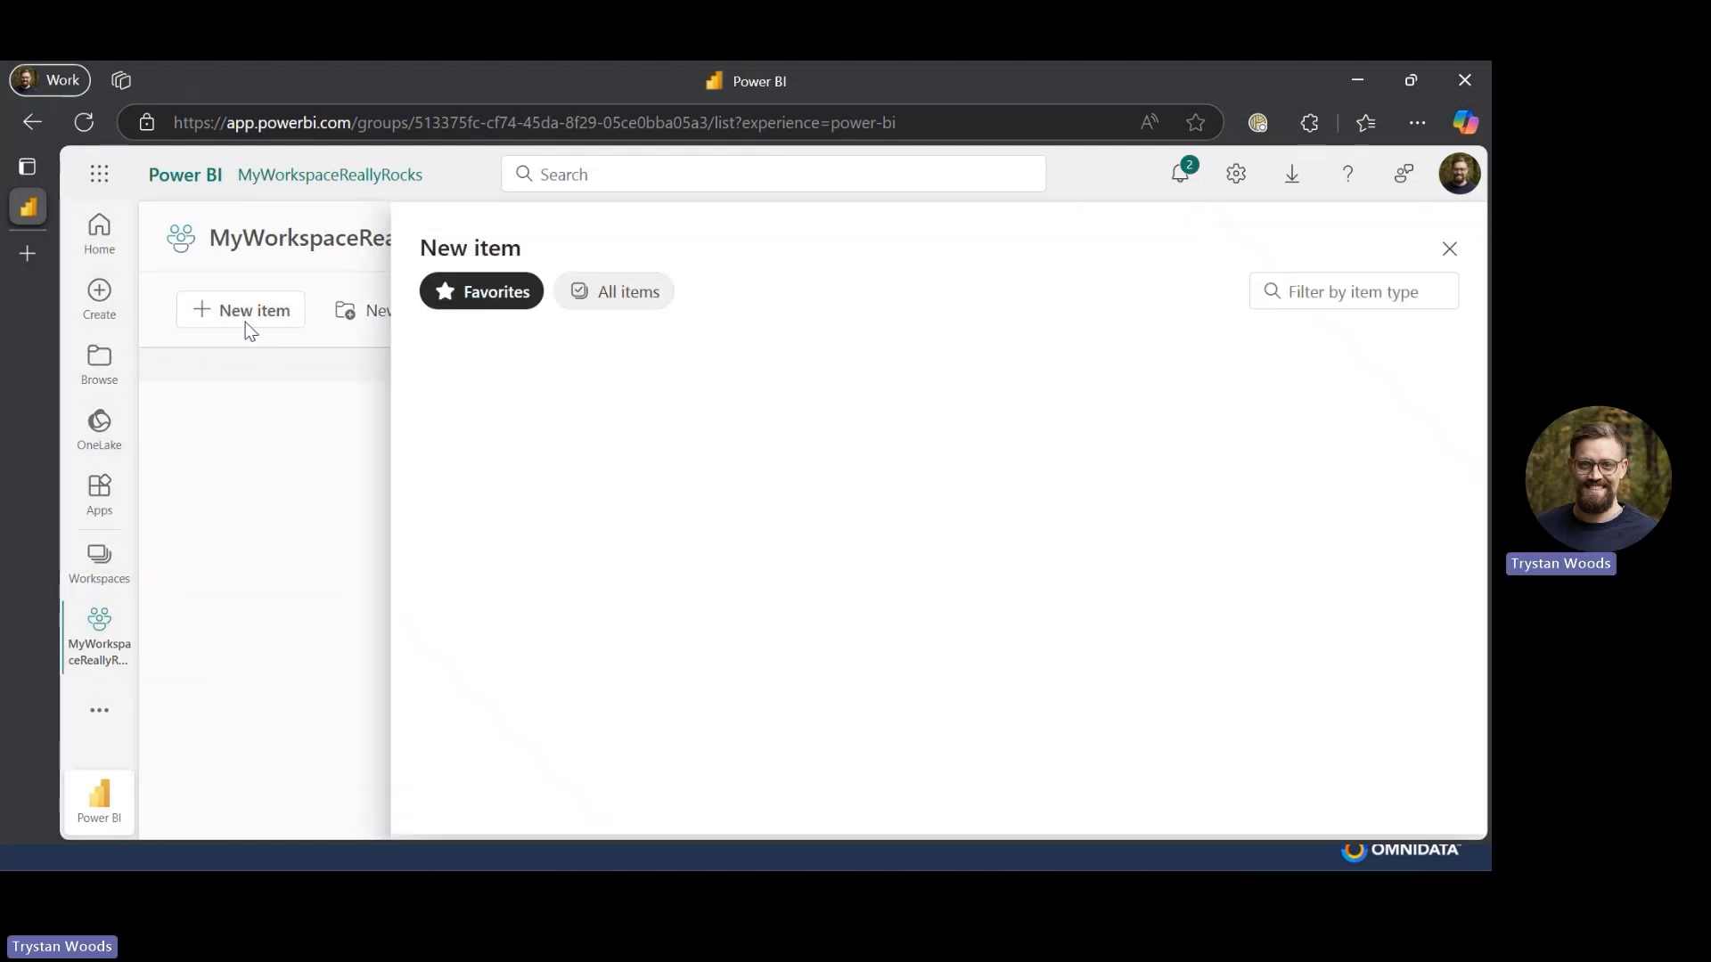
left_click_drag(277, 307, 583, 301)
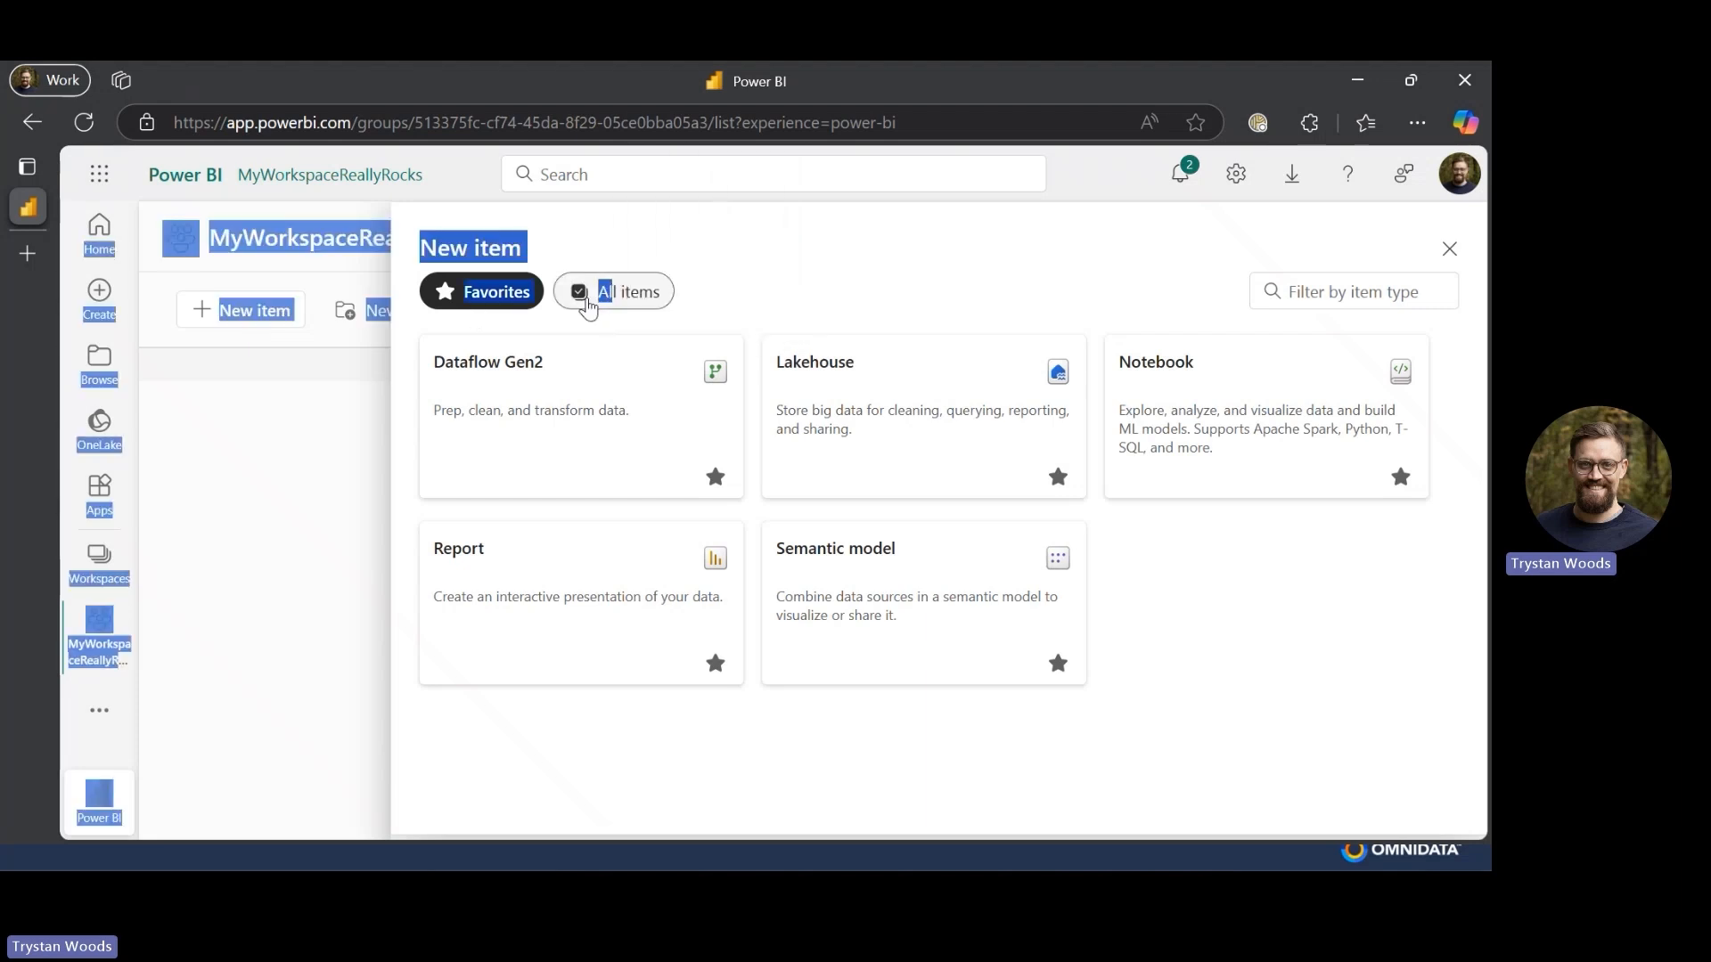
left_click(586, 303)
scroll(784, 584, "down", 1)
scroll(557, 486, "up", 1)
scroll(624, 499, "down", 6)
scroll(558, 723, "down", 3)
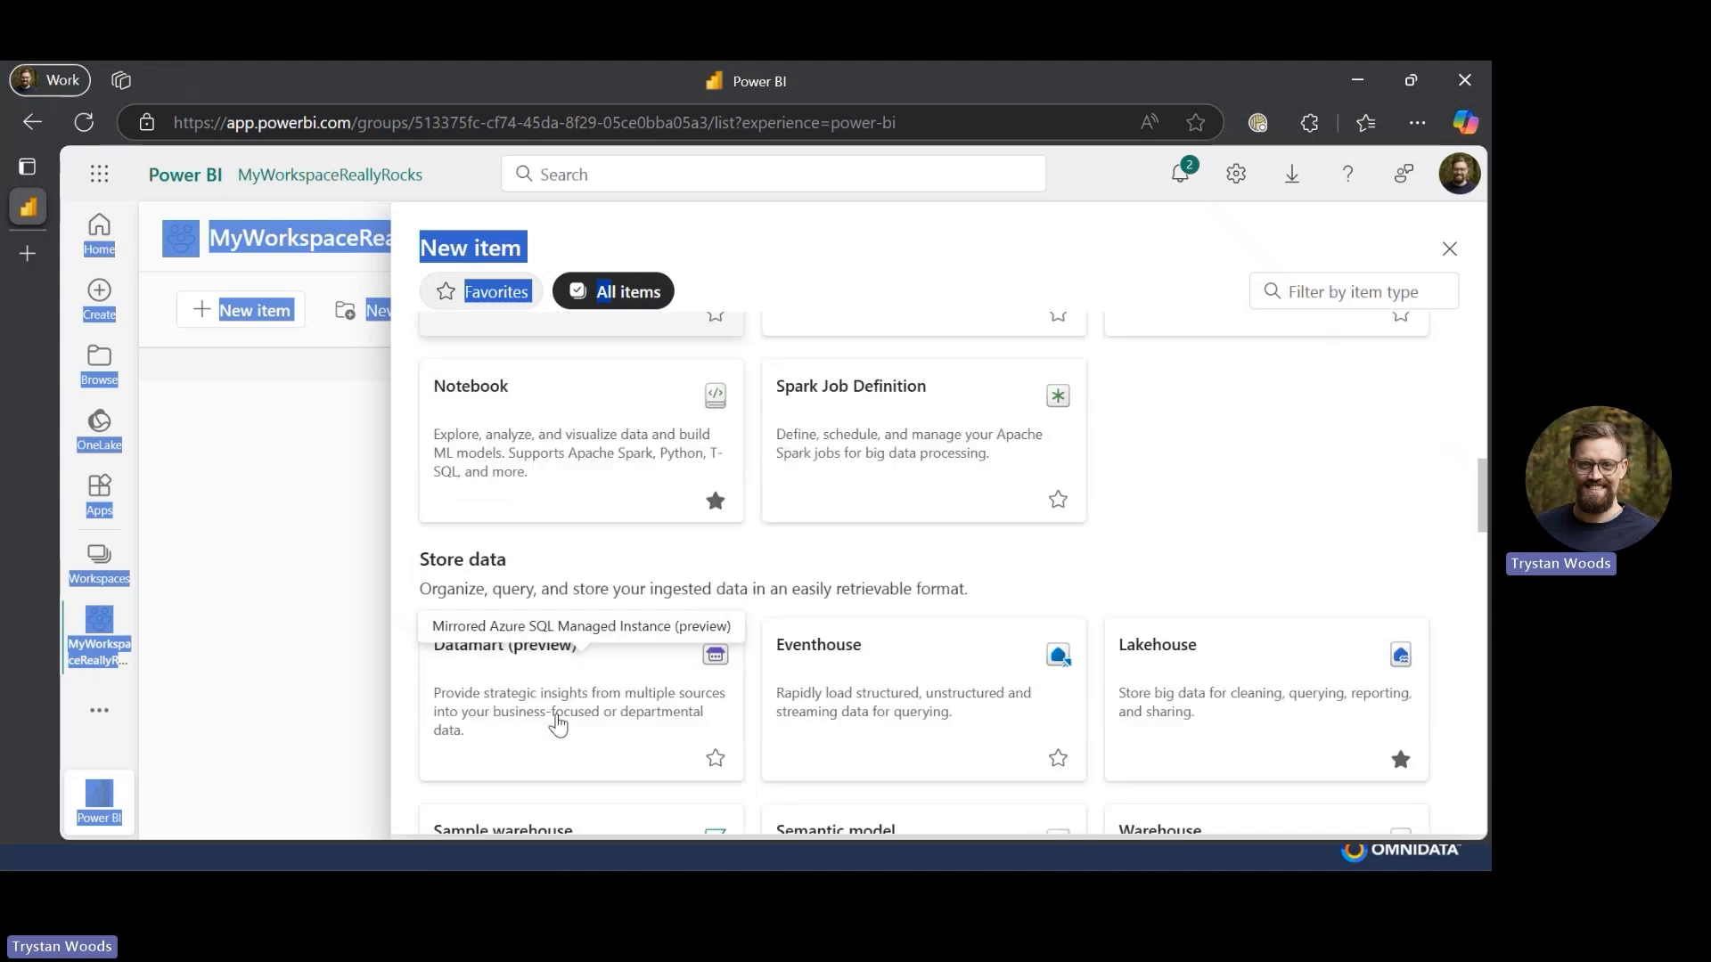
scroll(558, 724, "down", 1)
scroll(558, 724, "up", 4)
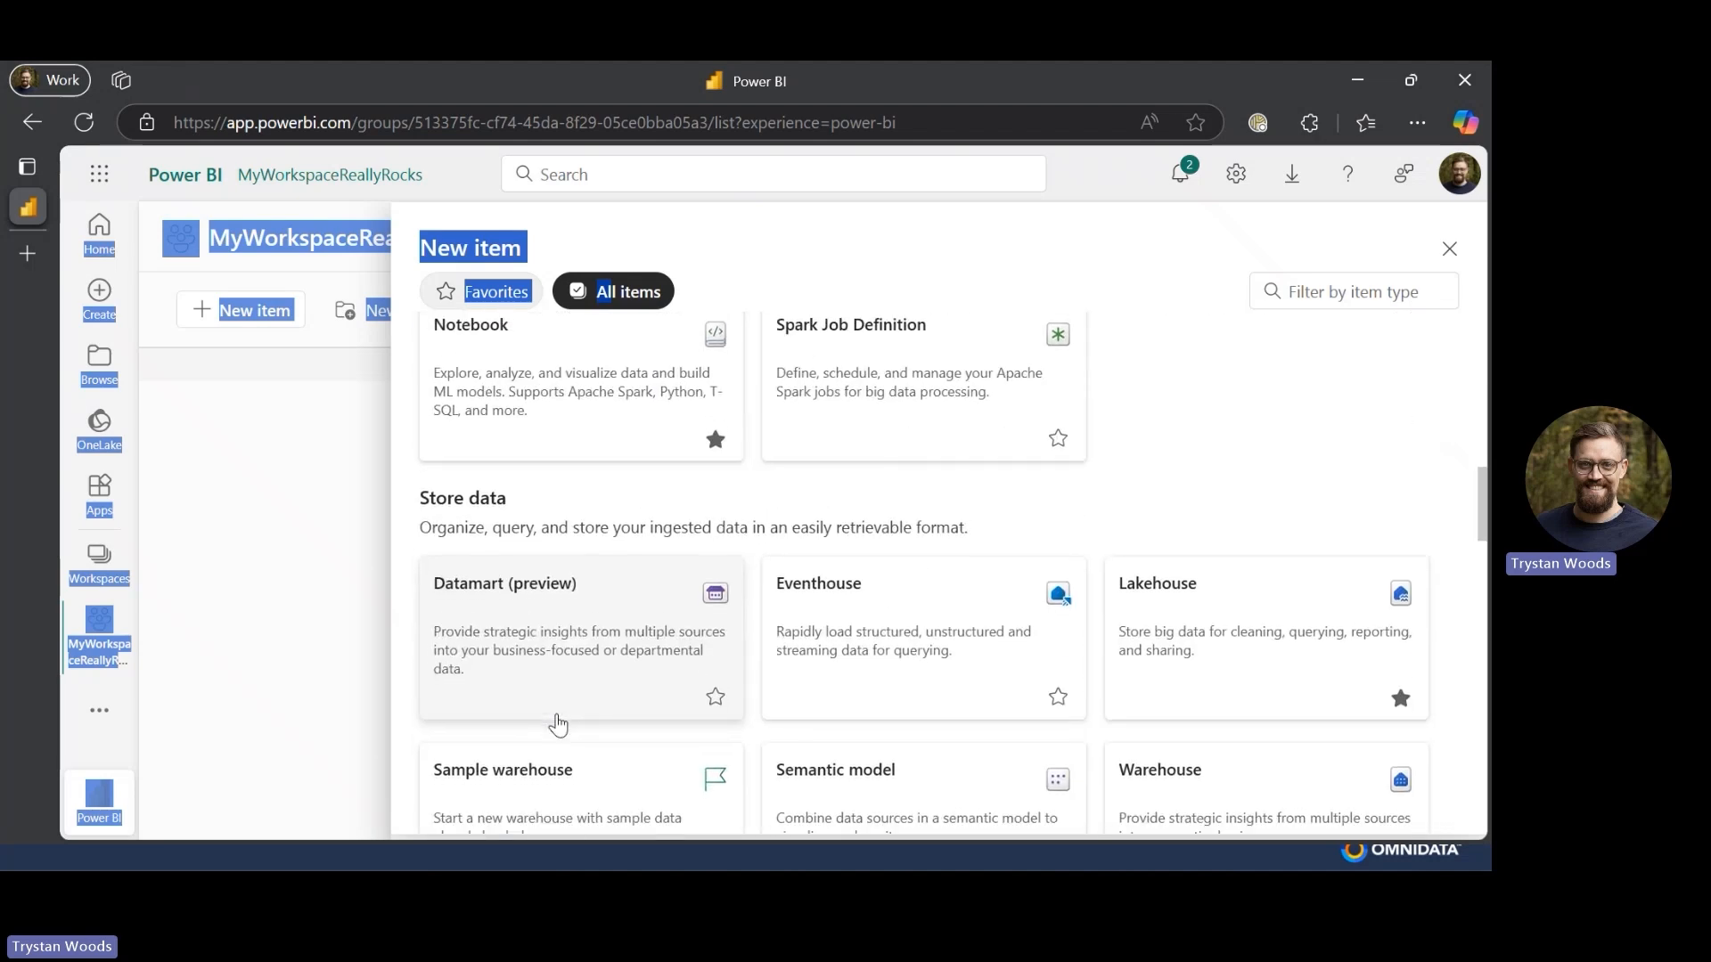
scroll(554, 718, "down", 3)
scroll(554, 624, "up", 10)
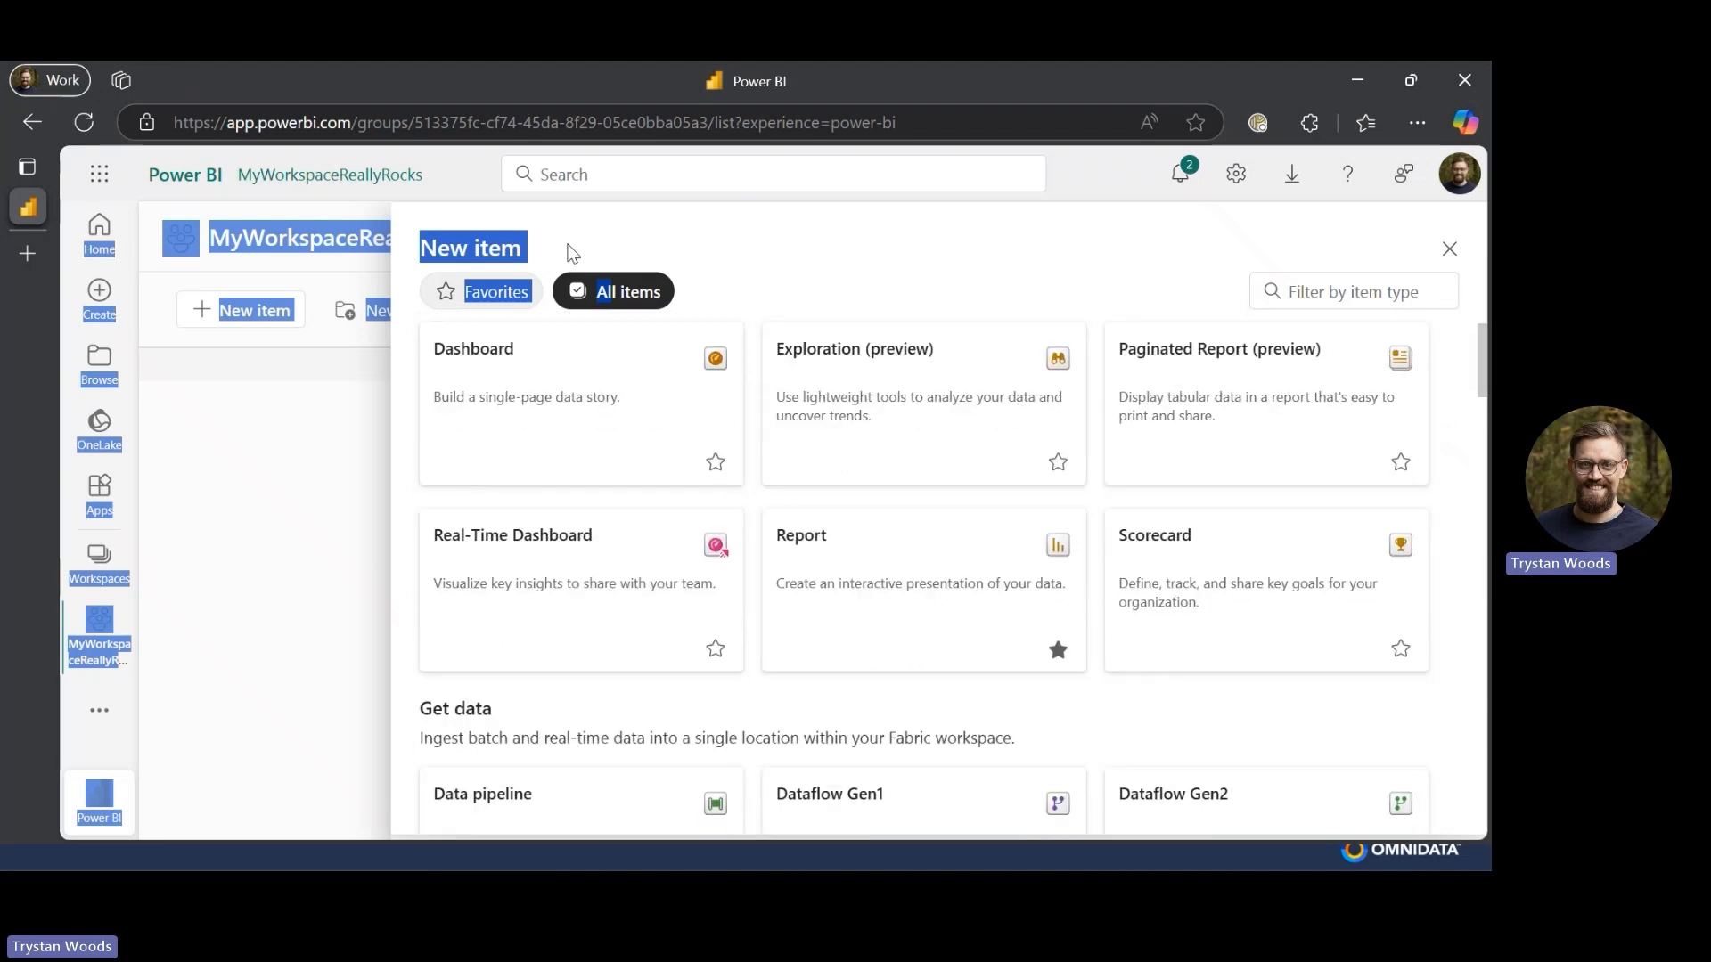
left_click(475, 294)
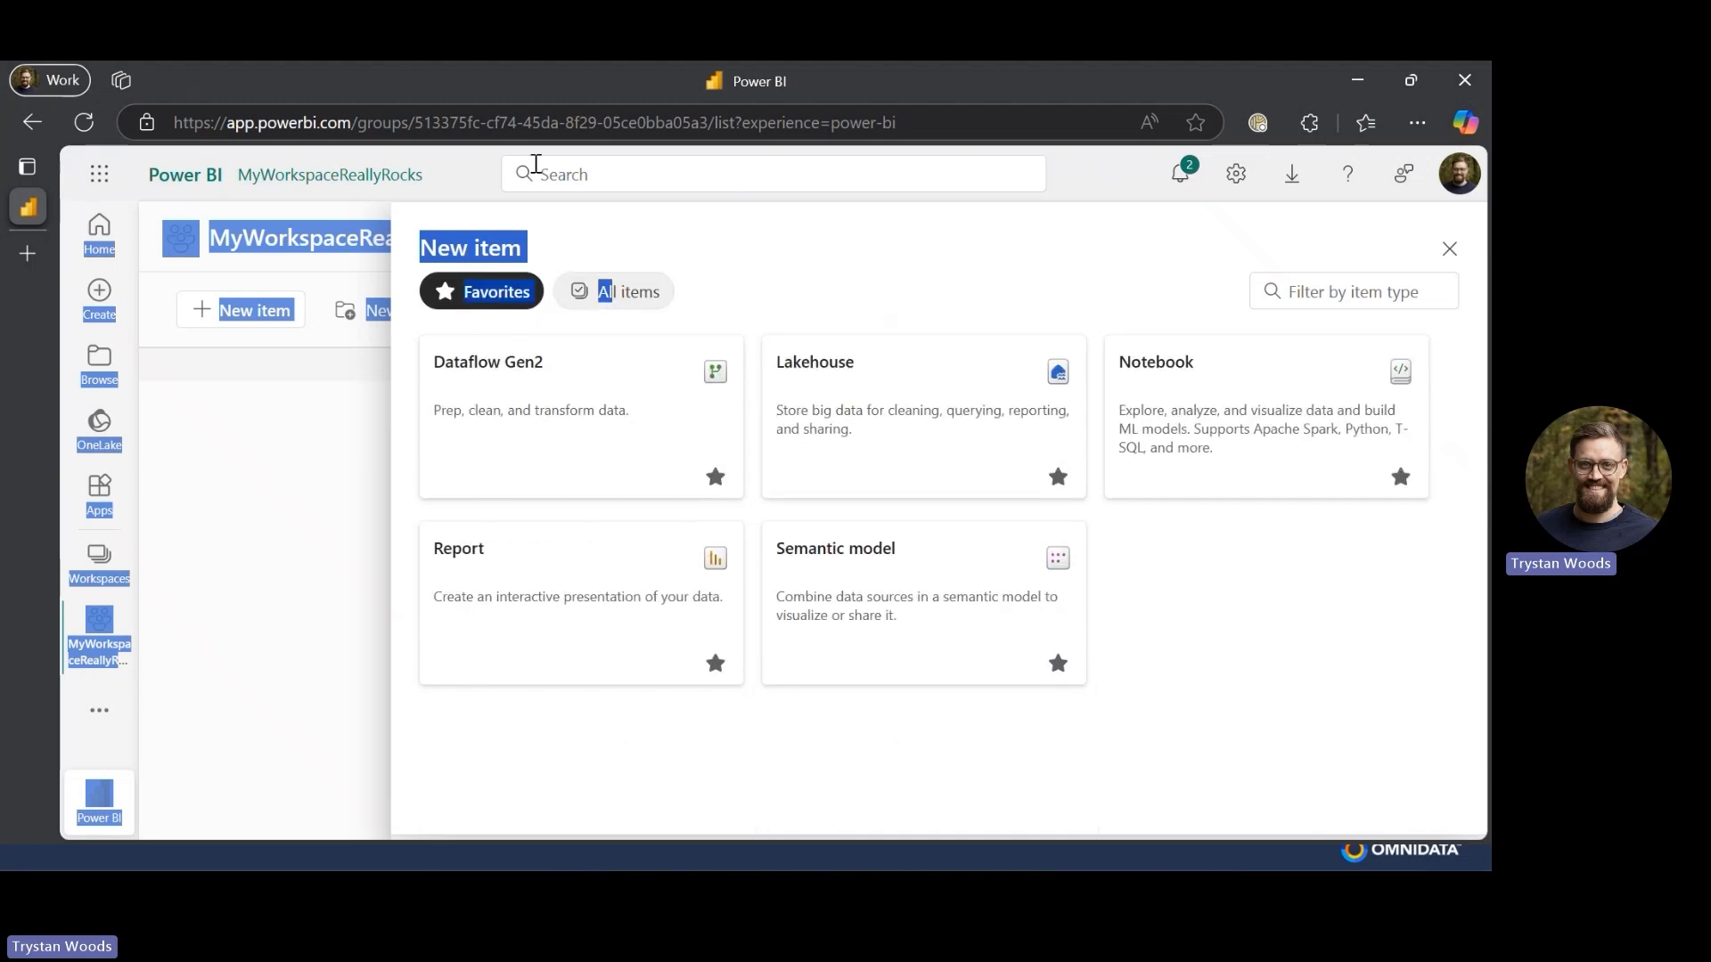
left_click(1327, 688)
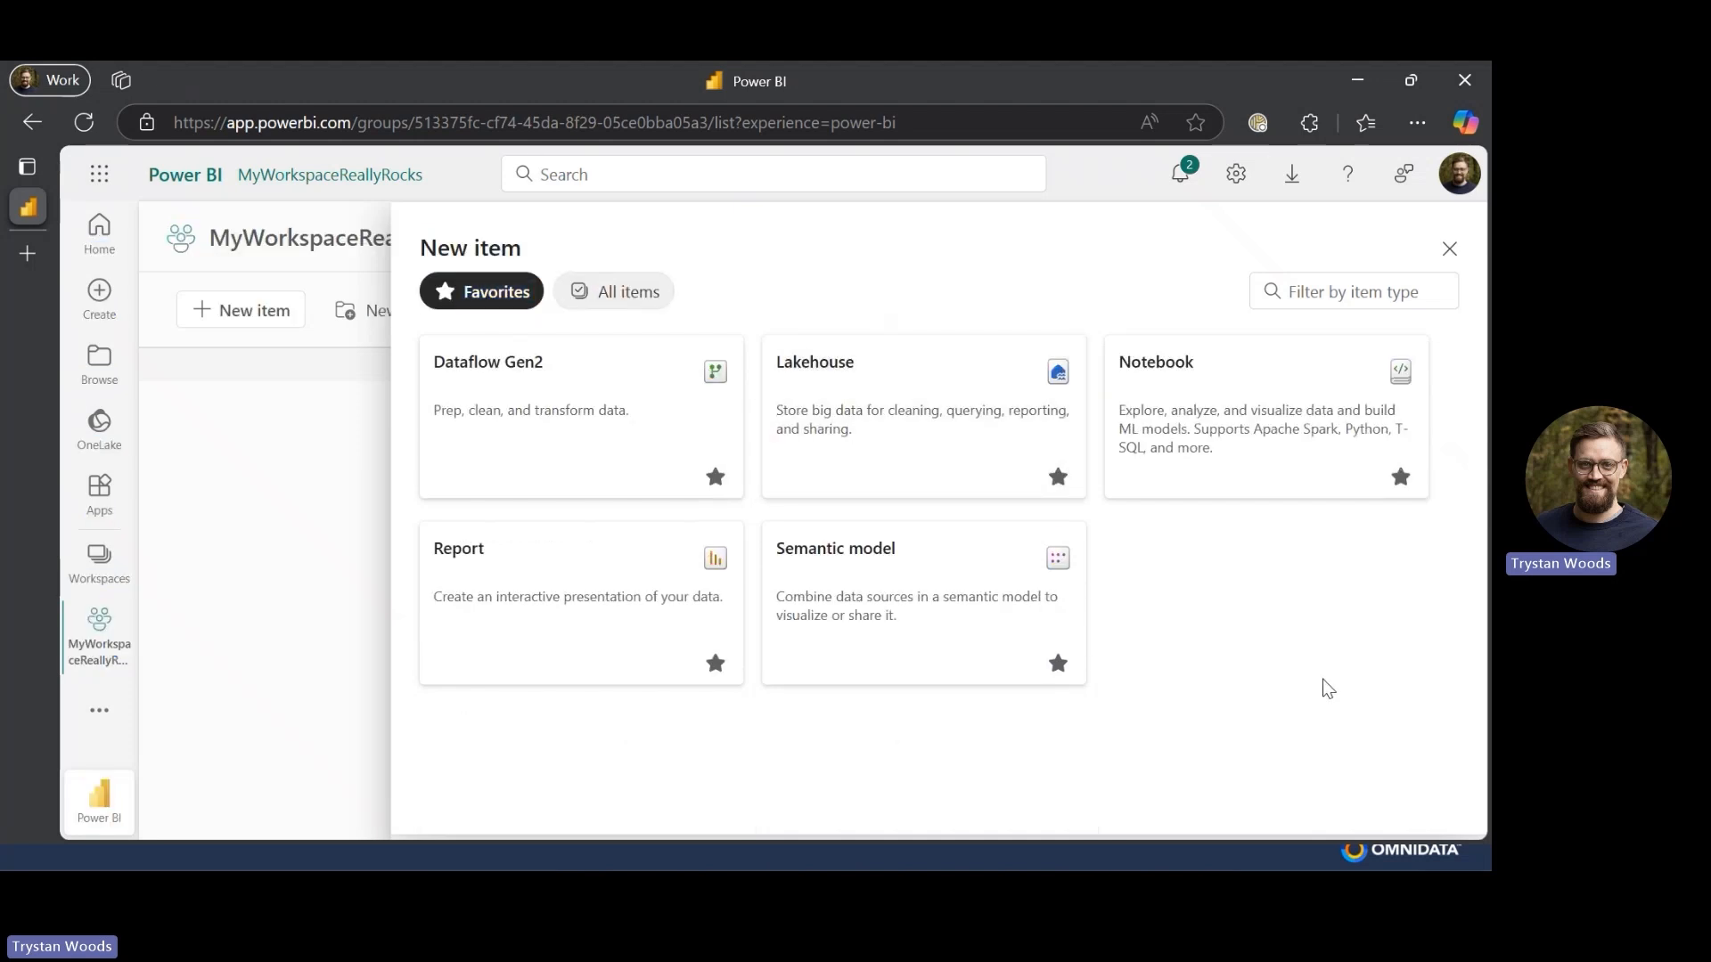
- Create a new lakehouse named CoolestLakehouse
left_click(869, 373)
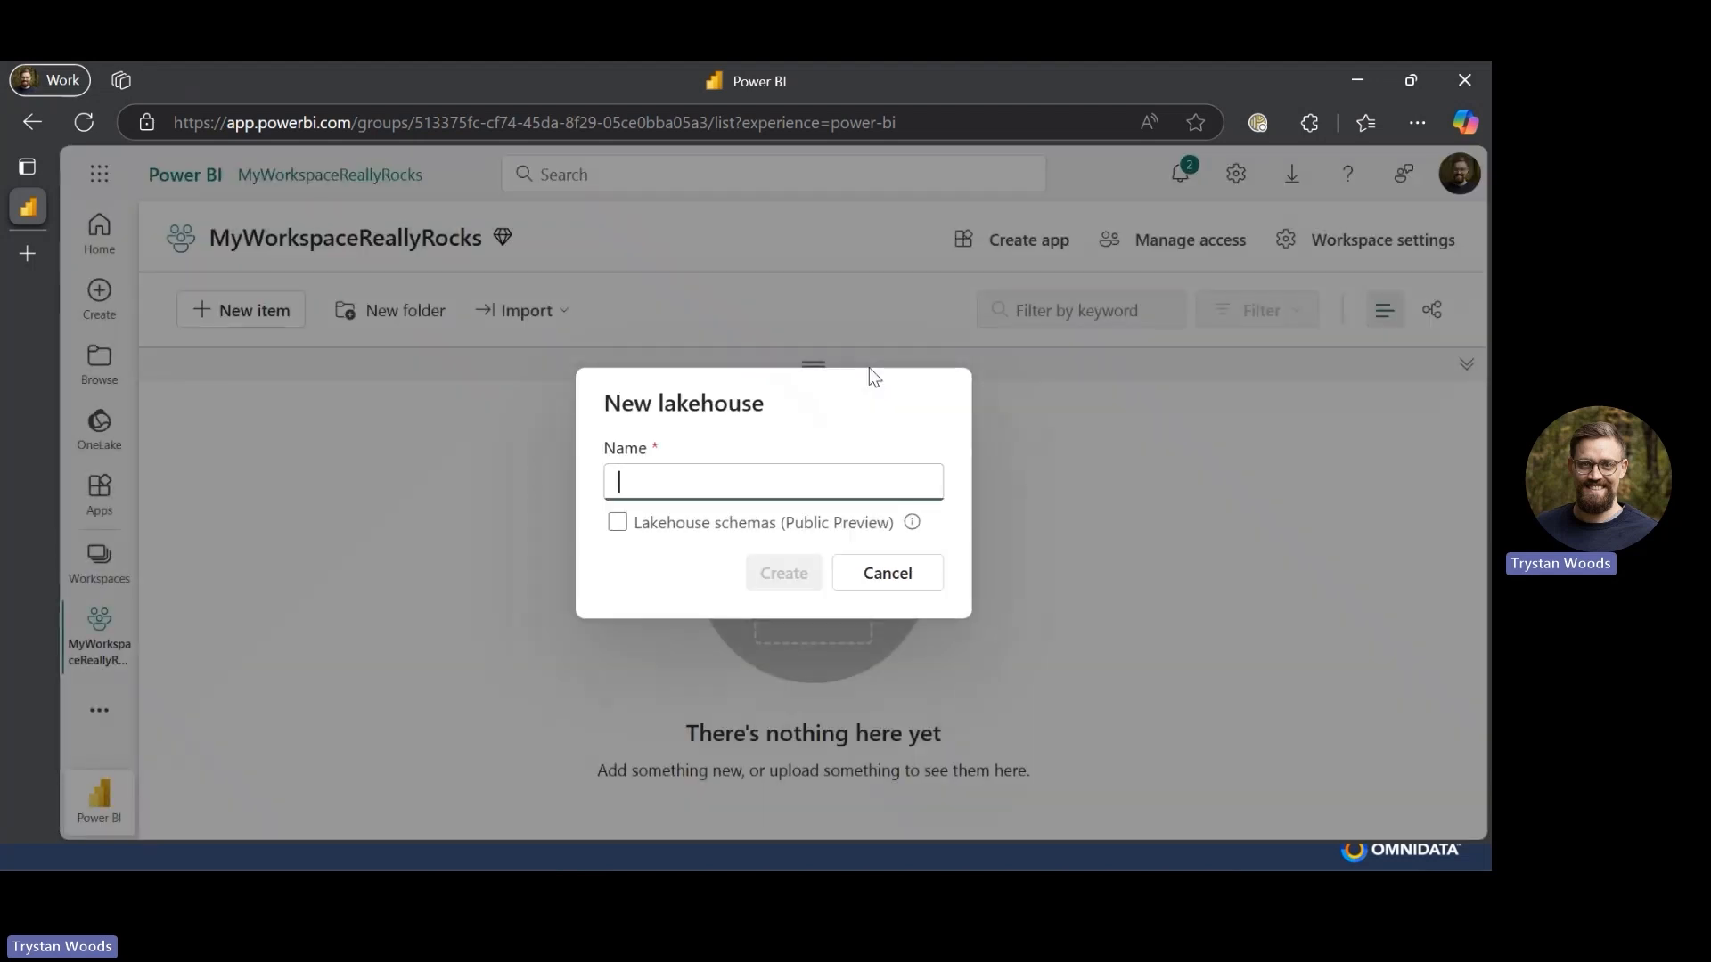
type("CoolestLakehouse")
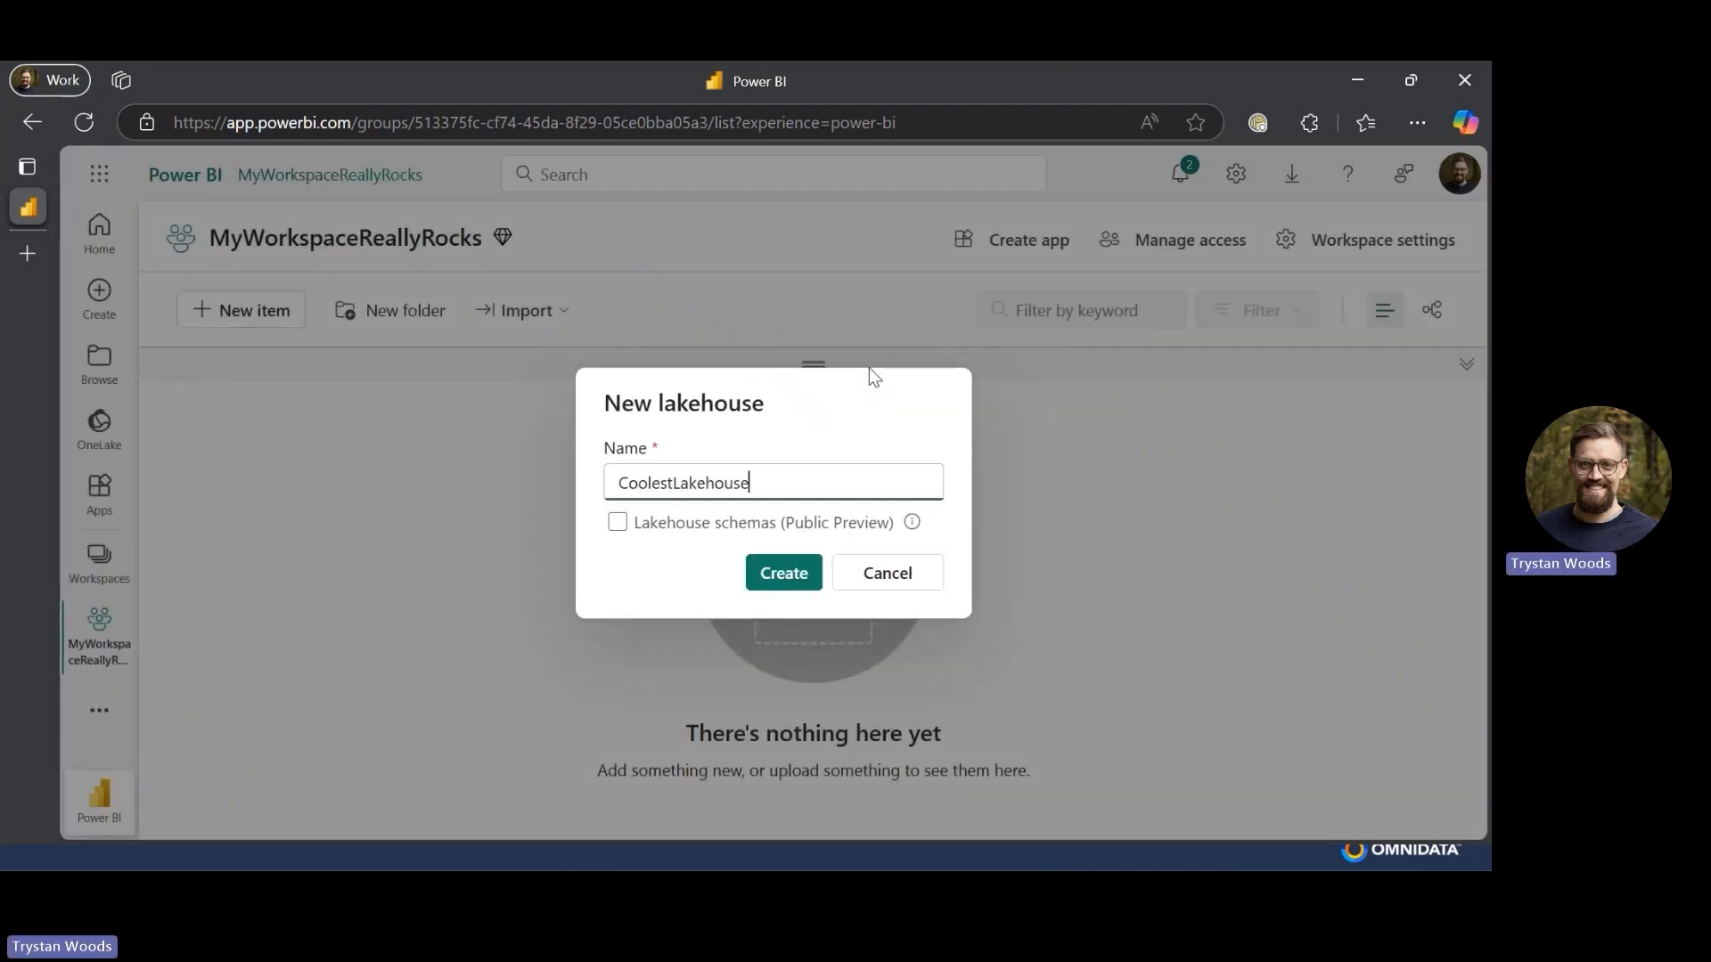
left_click(772, 571)
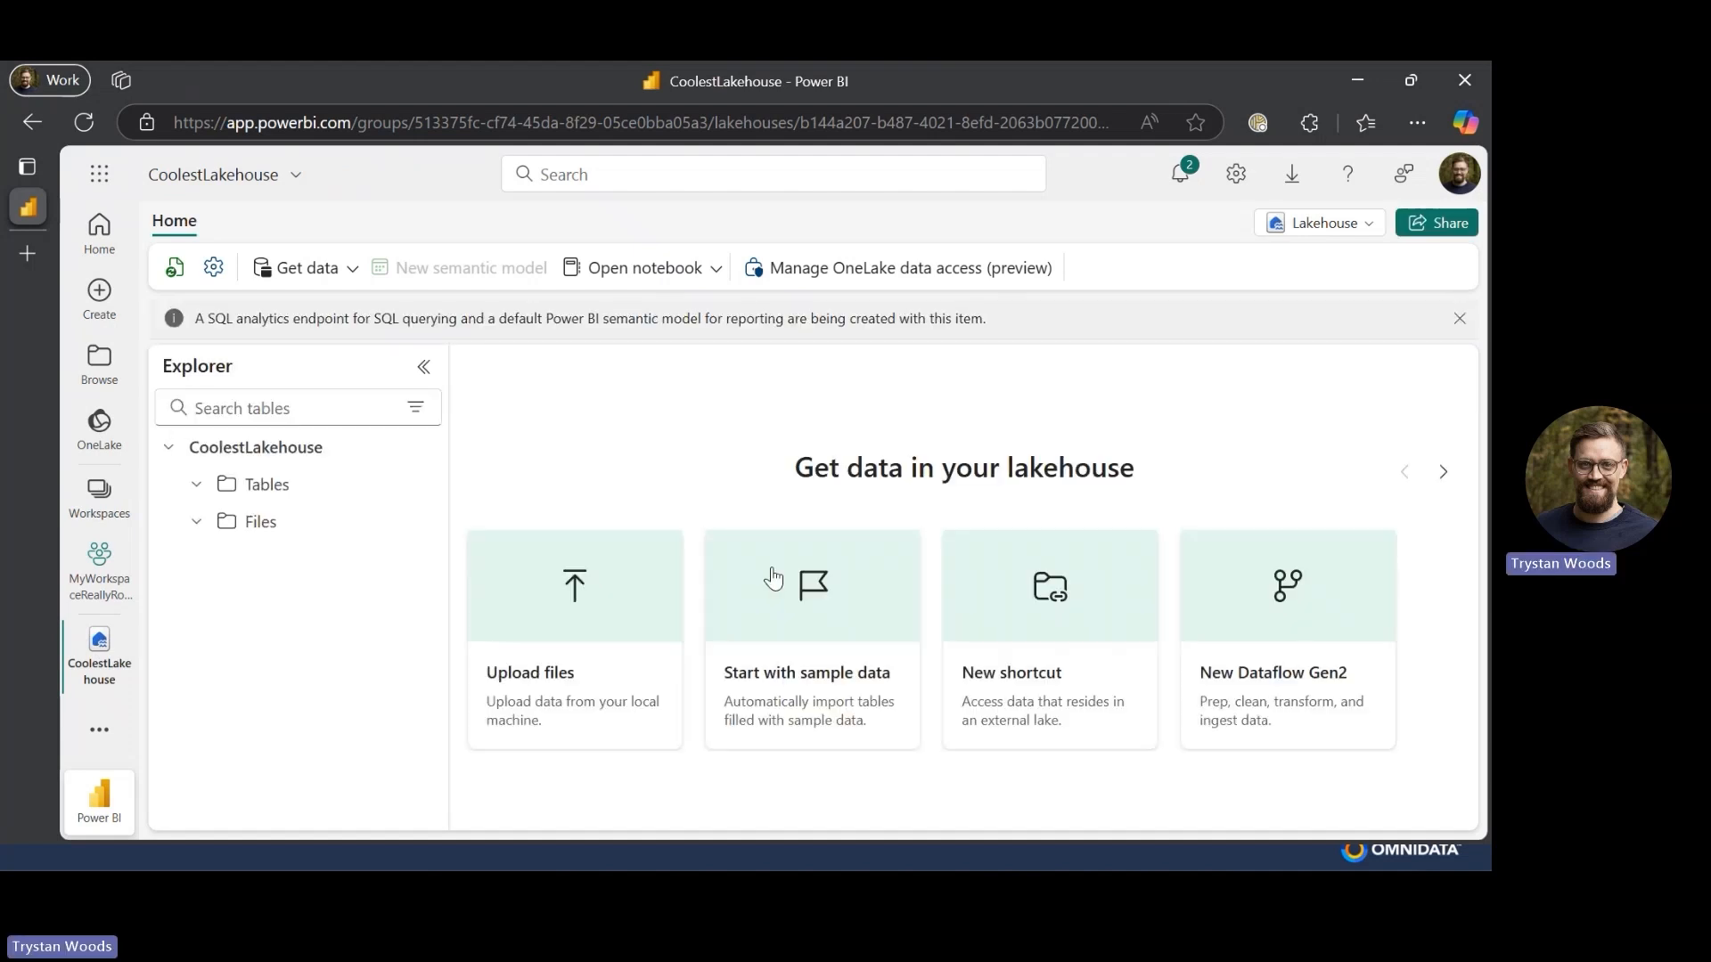
- Switch to the lakehouse's SQL analytics endpoint and view its SQL connection string in the settings
left_click(1377, 230)
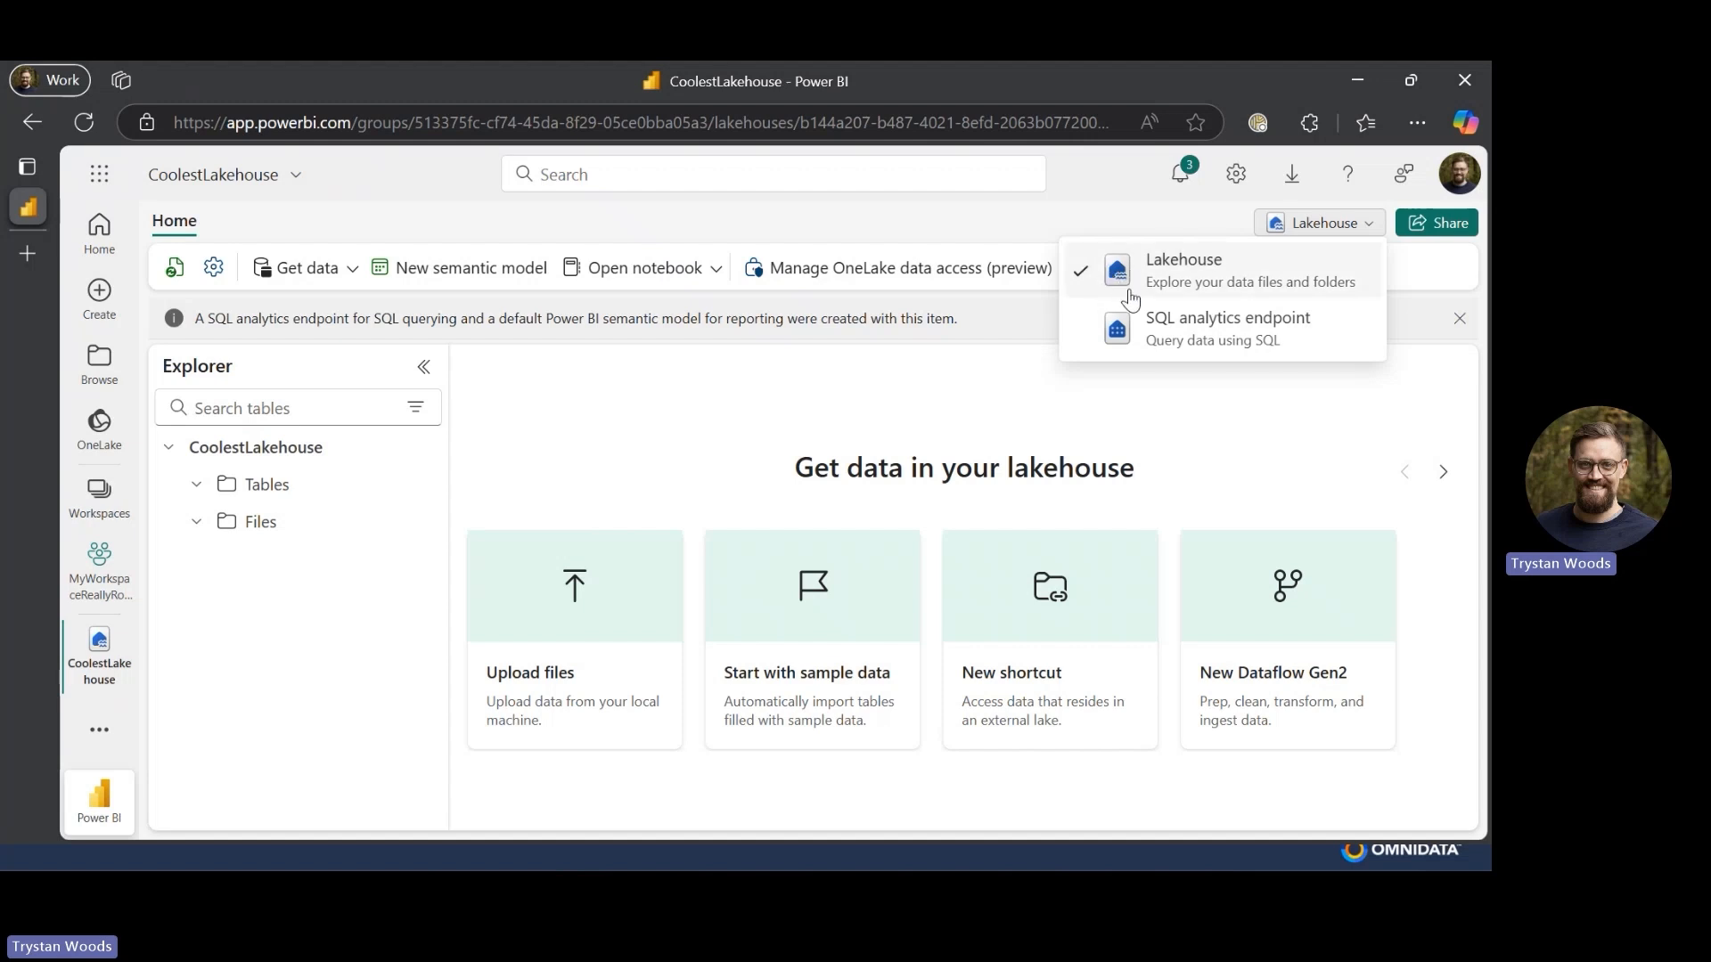
left_click(1264, 335)
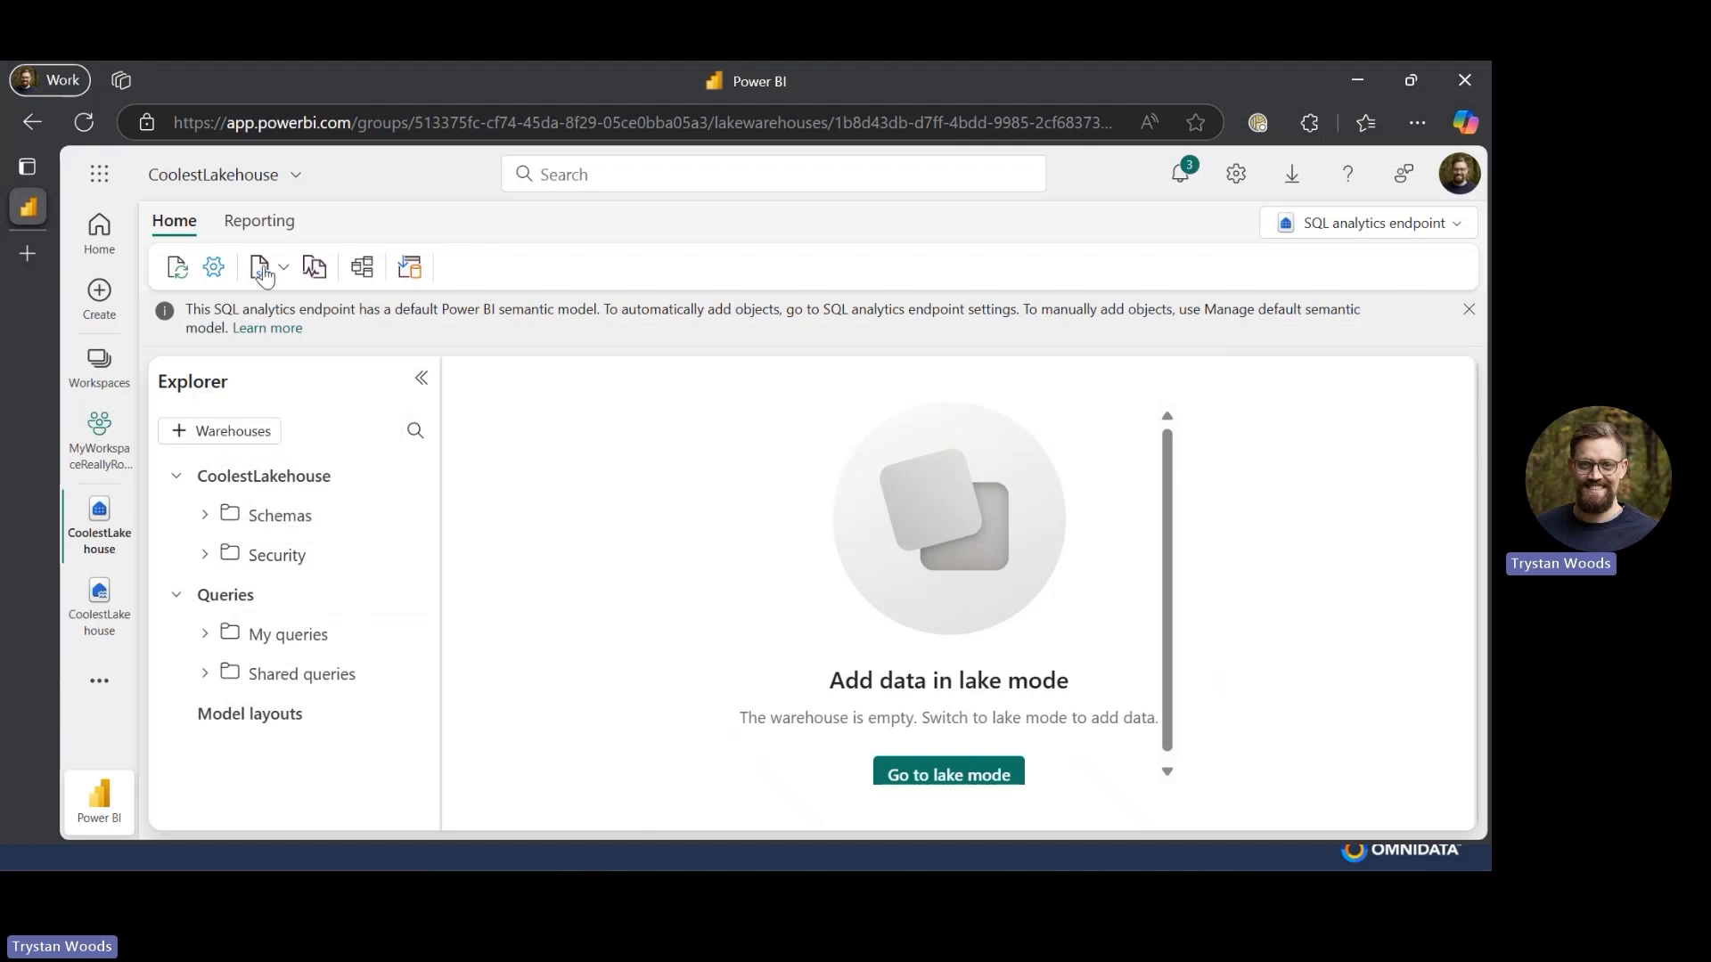
left_click(216, 267)
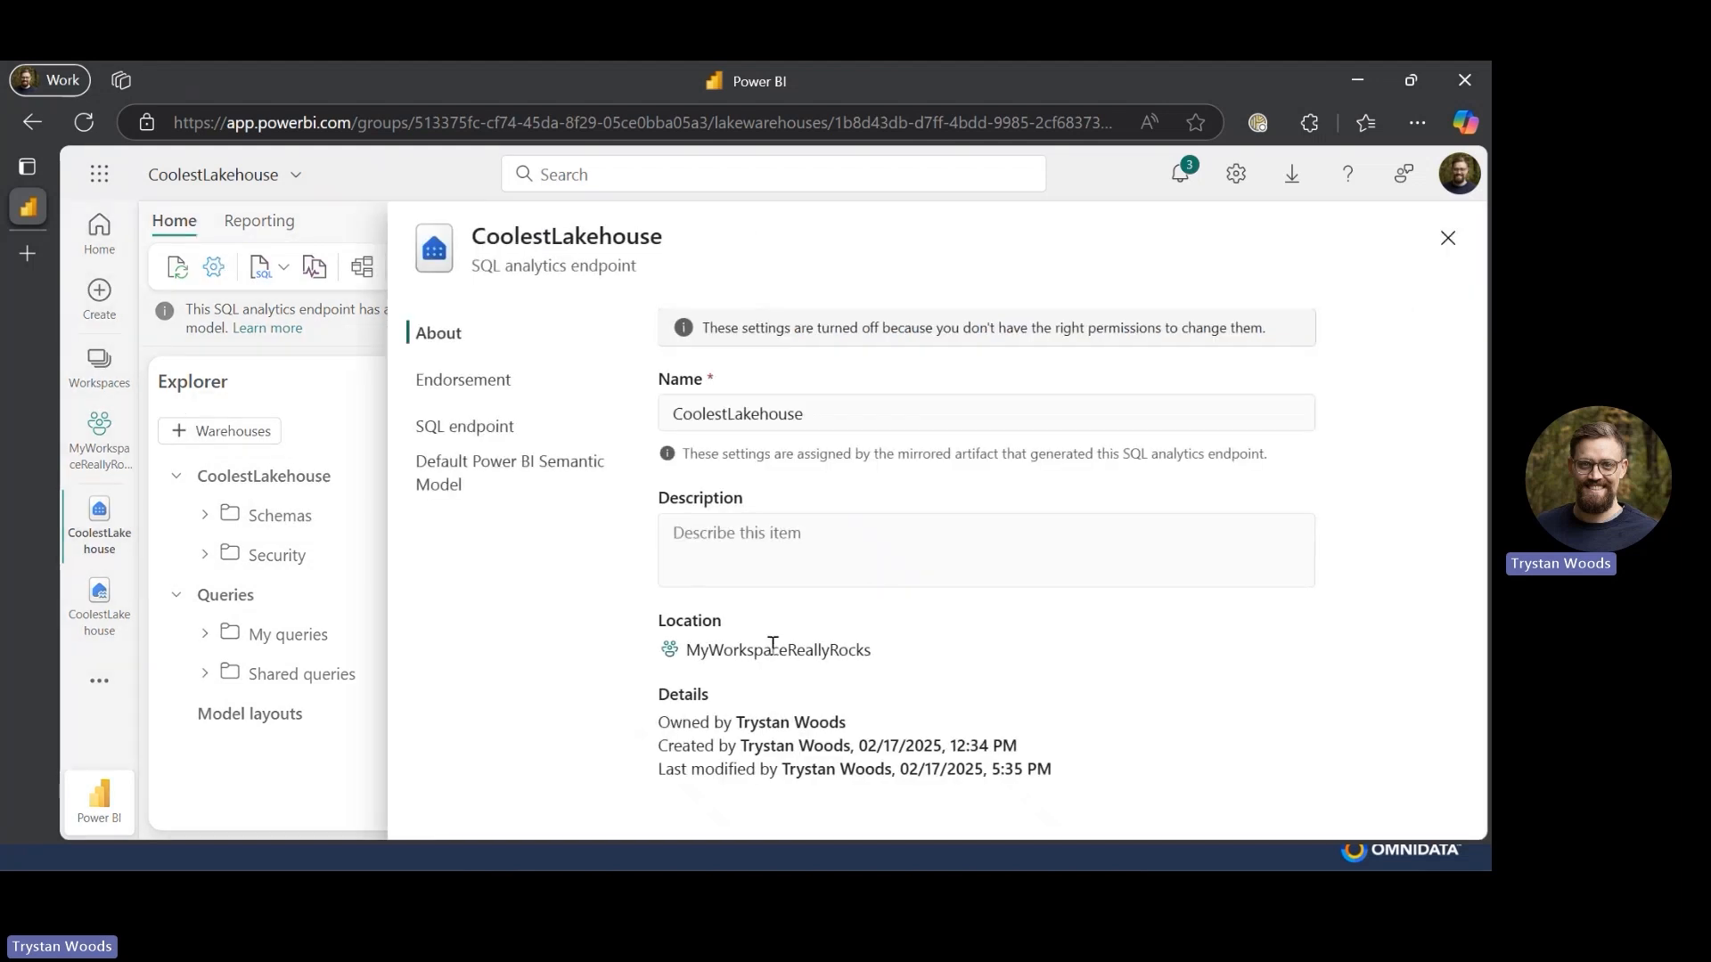
left_click(490, 429)
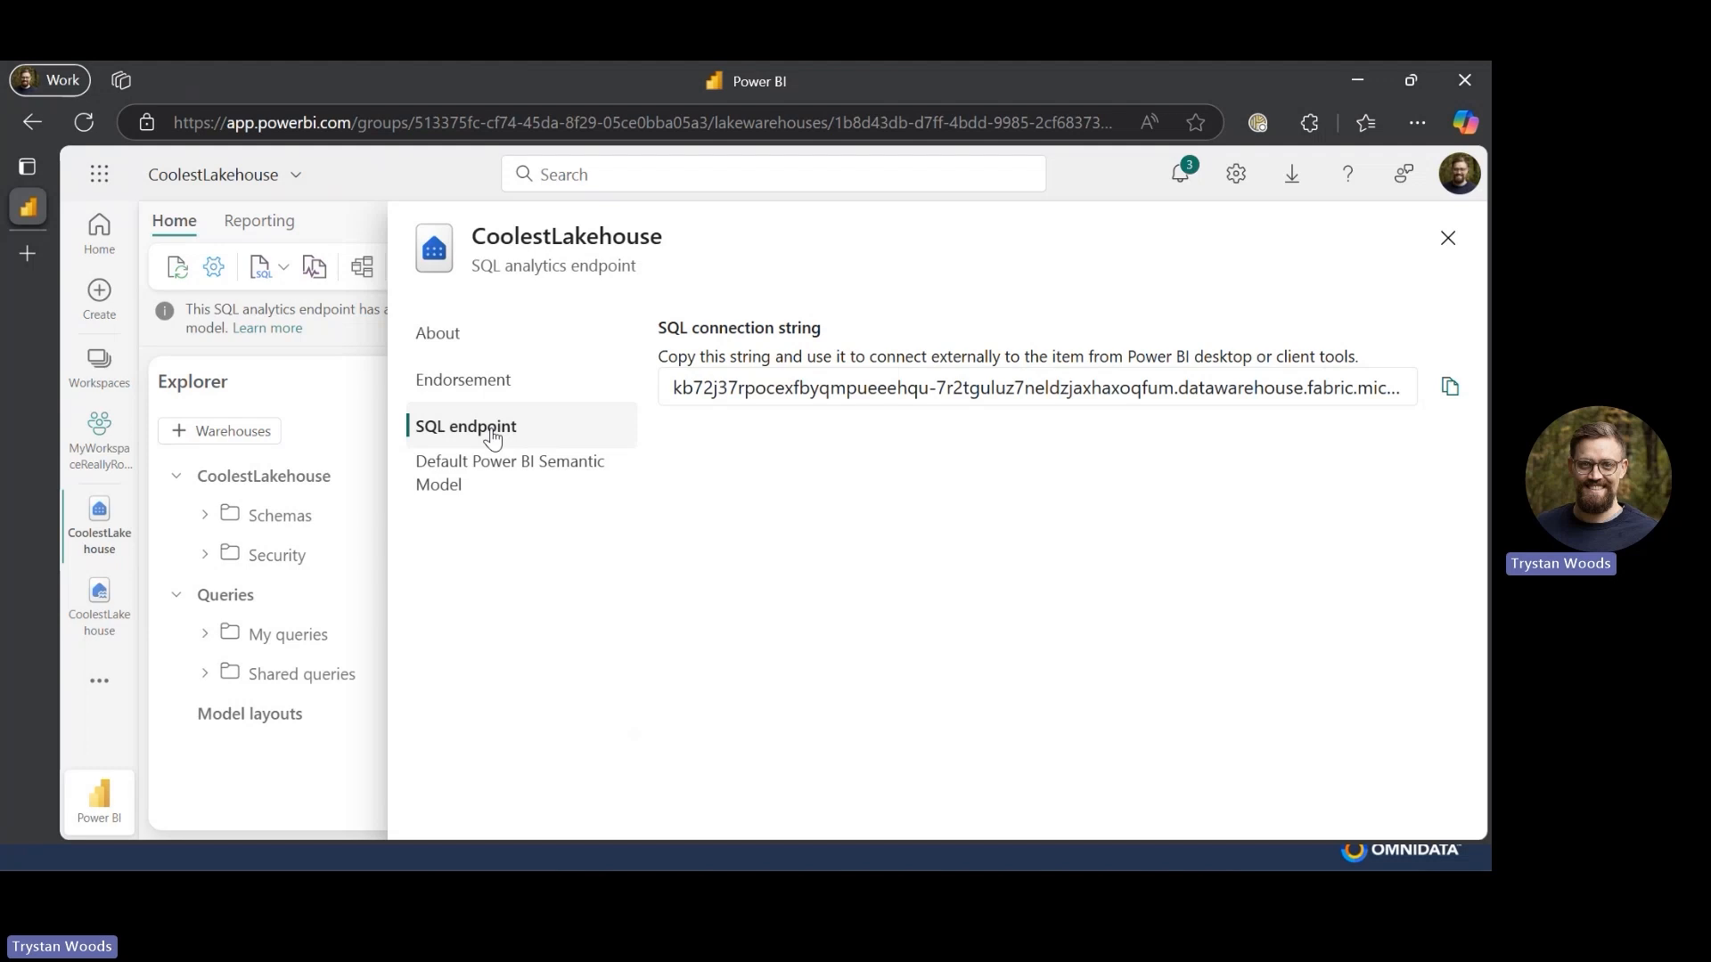
left_click(1447, 238)
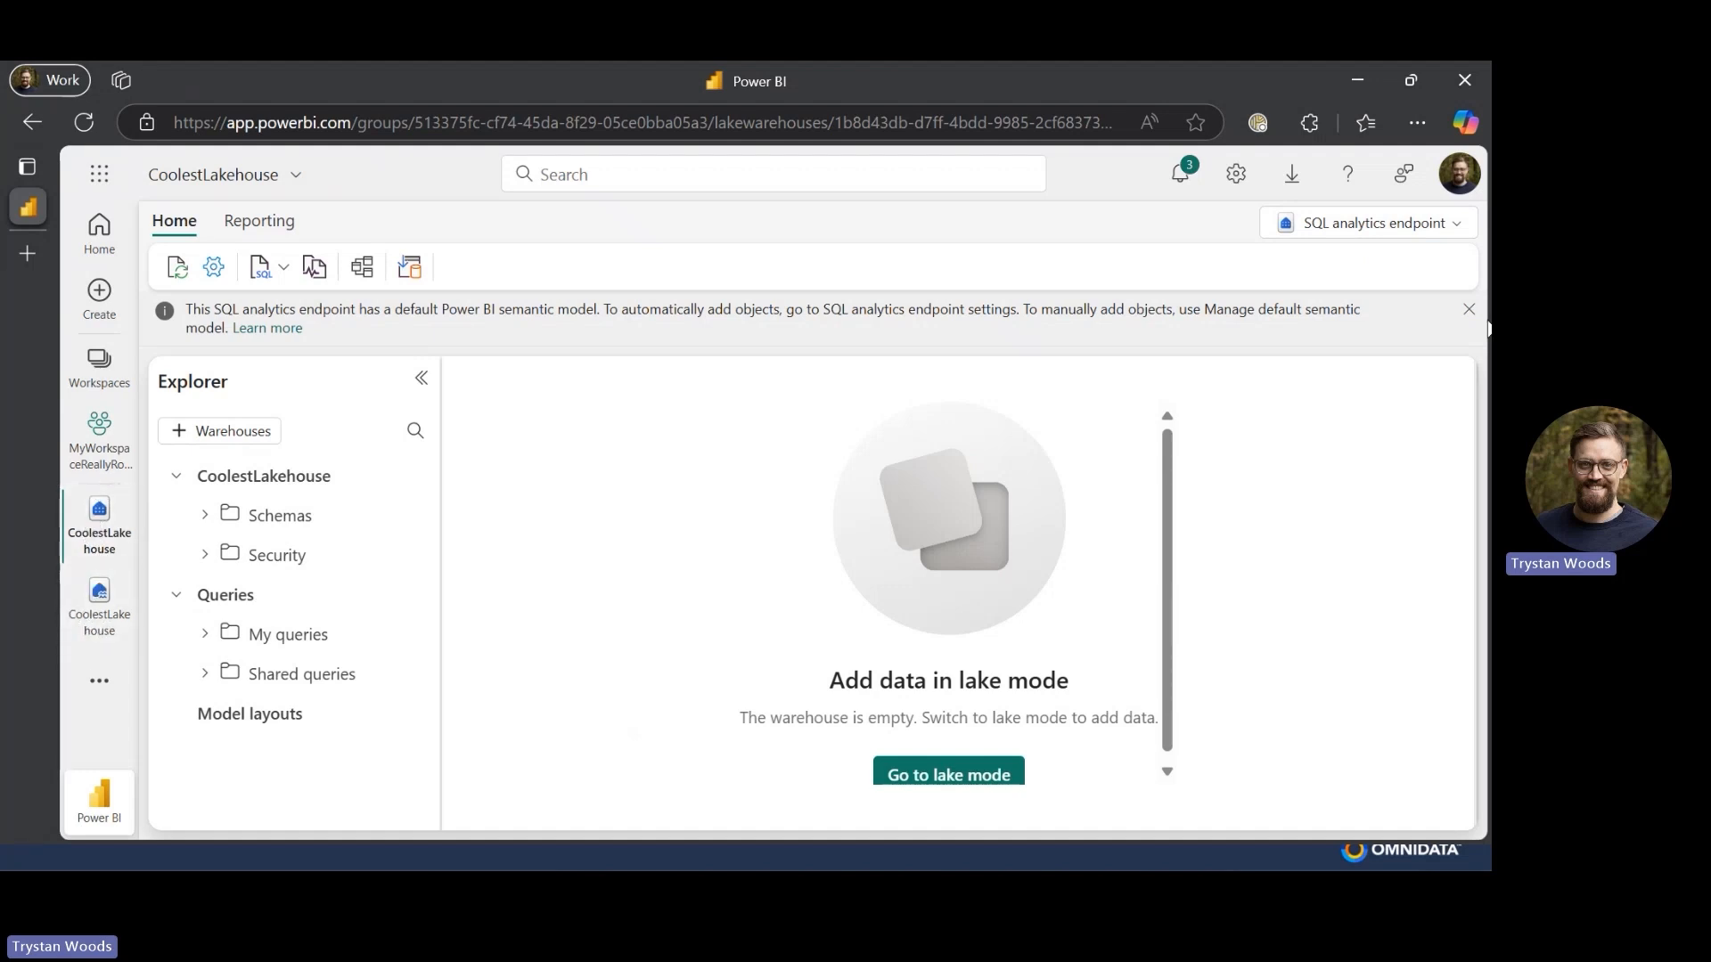
- Switch back to the Lakehouse view and start creating a new shortcut from Get data
left_click(1456, 225)
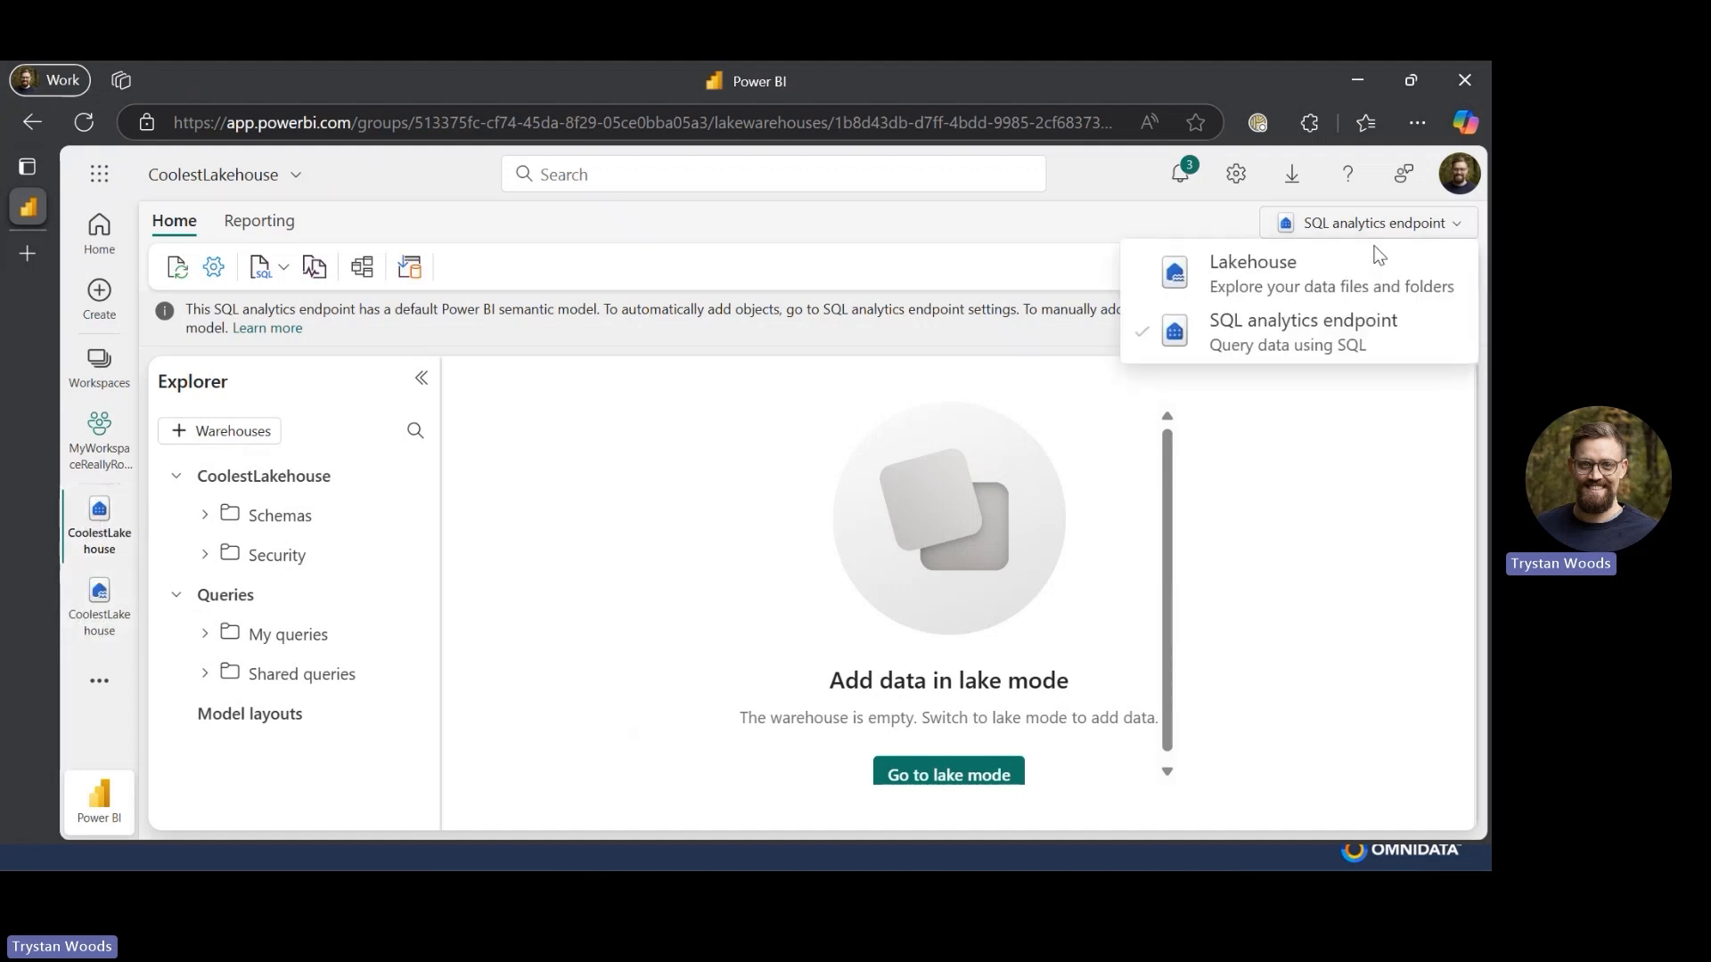
left_click(1301, 279)
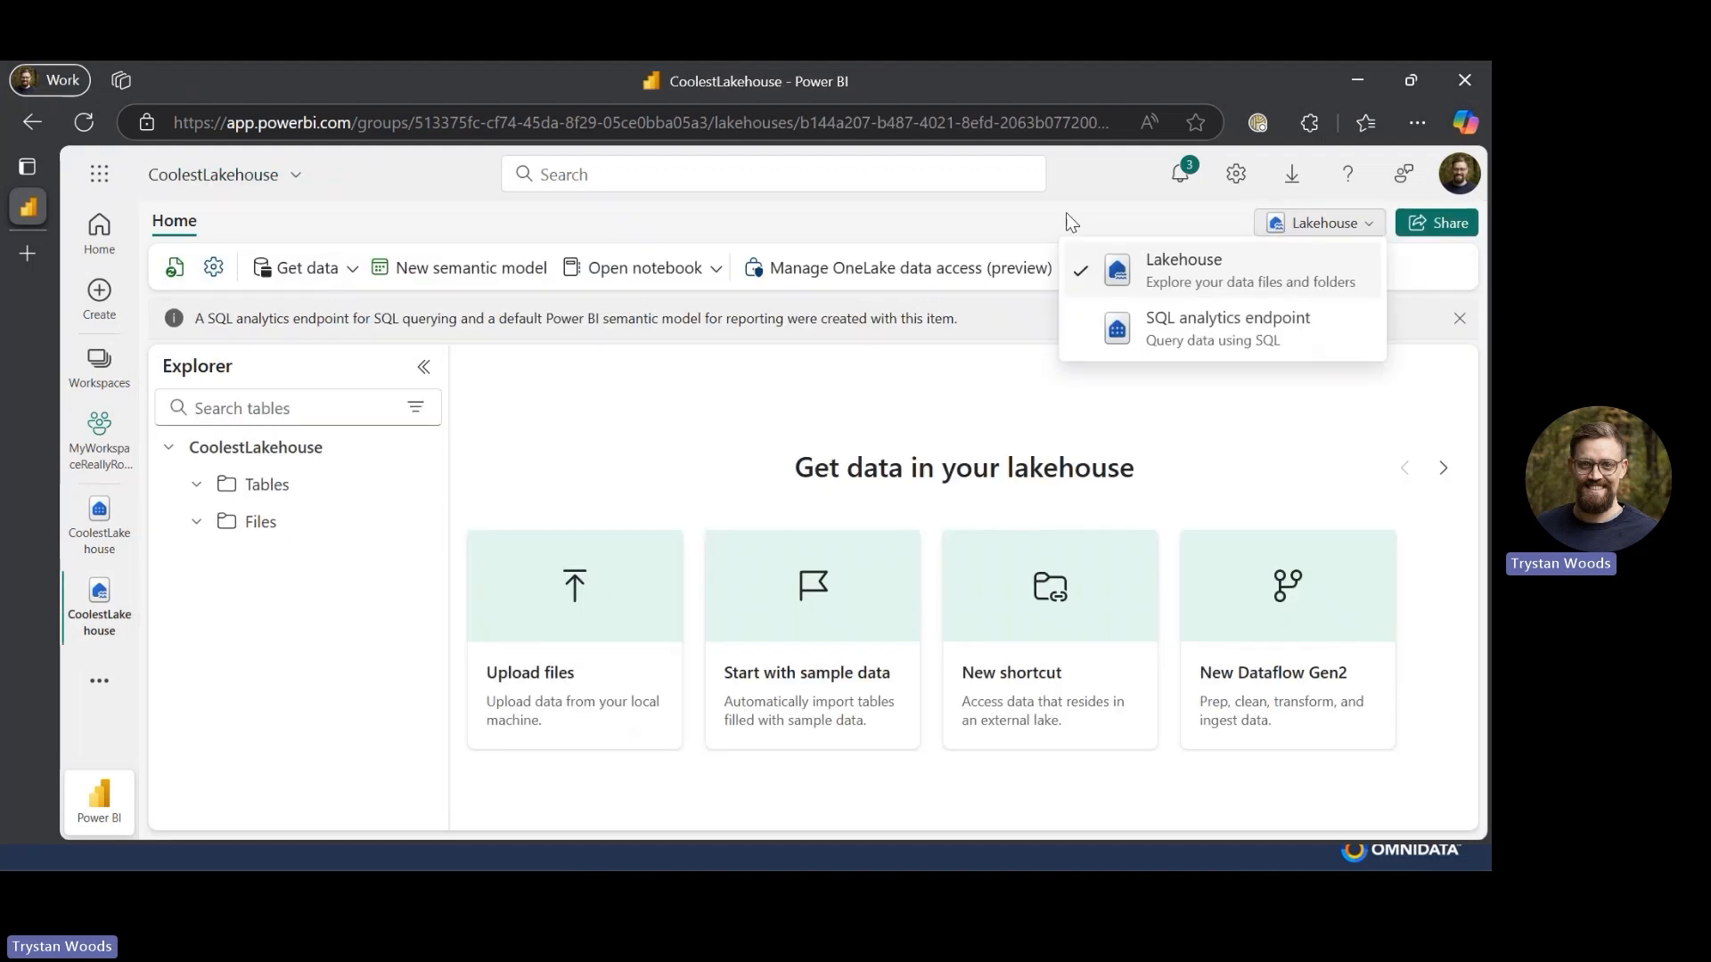
left_click(348, 278)
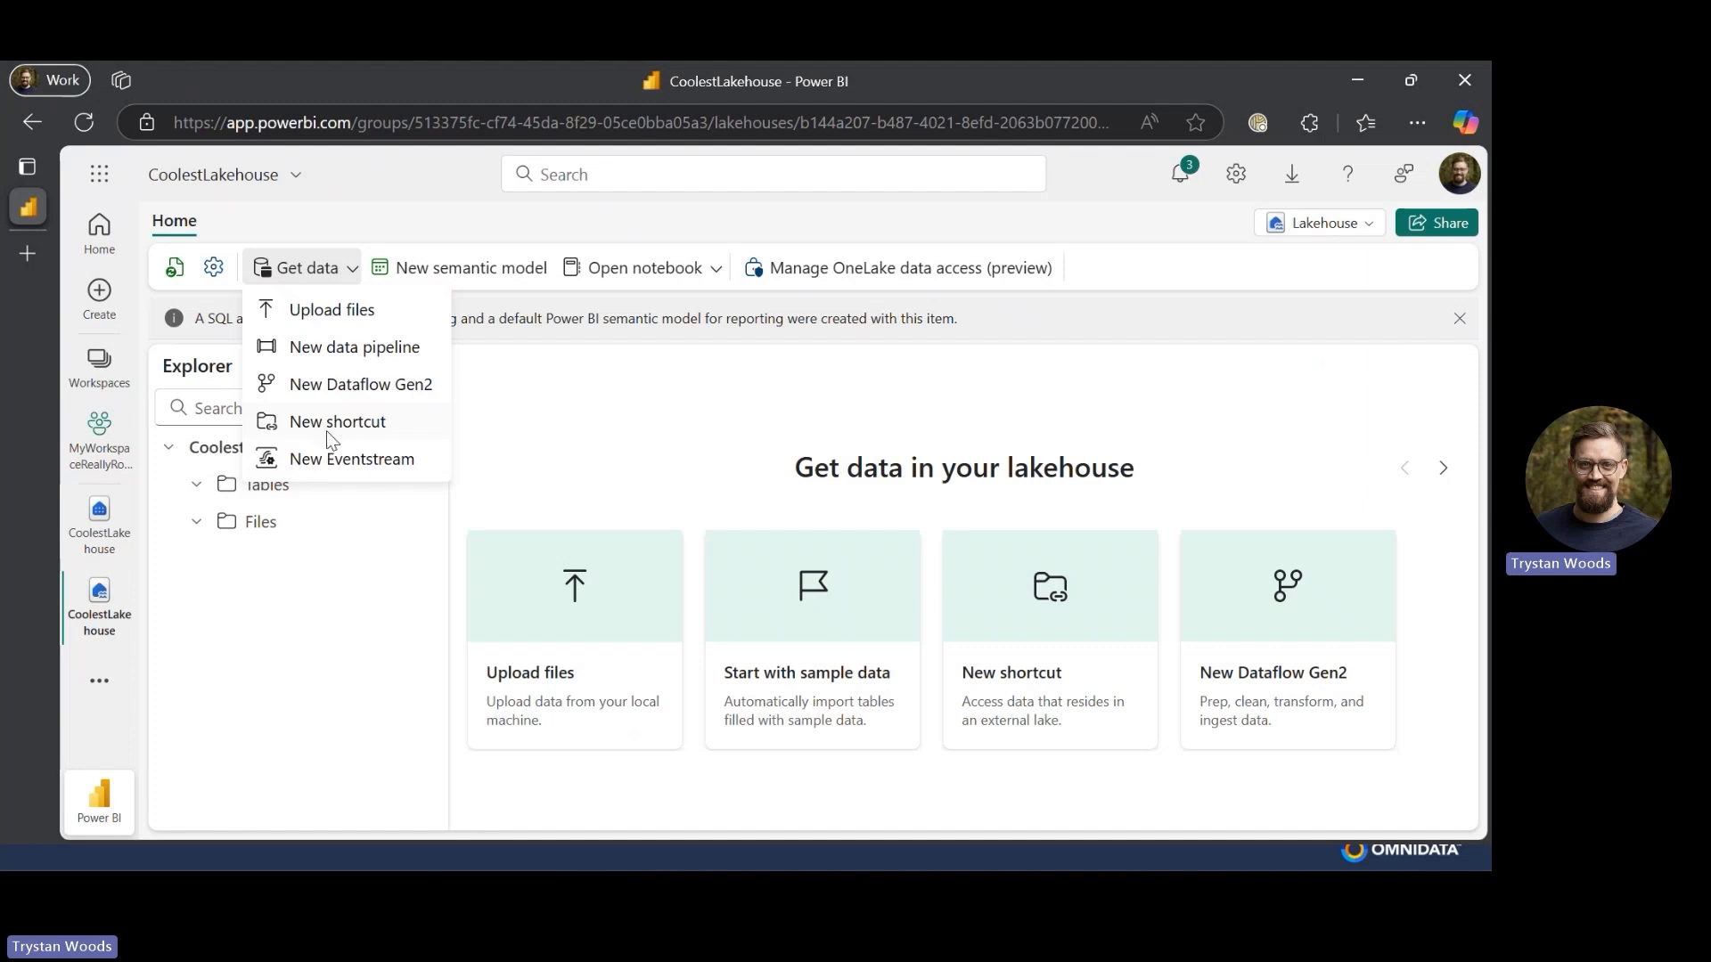
left_click(348, 423)
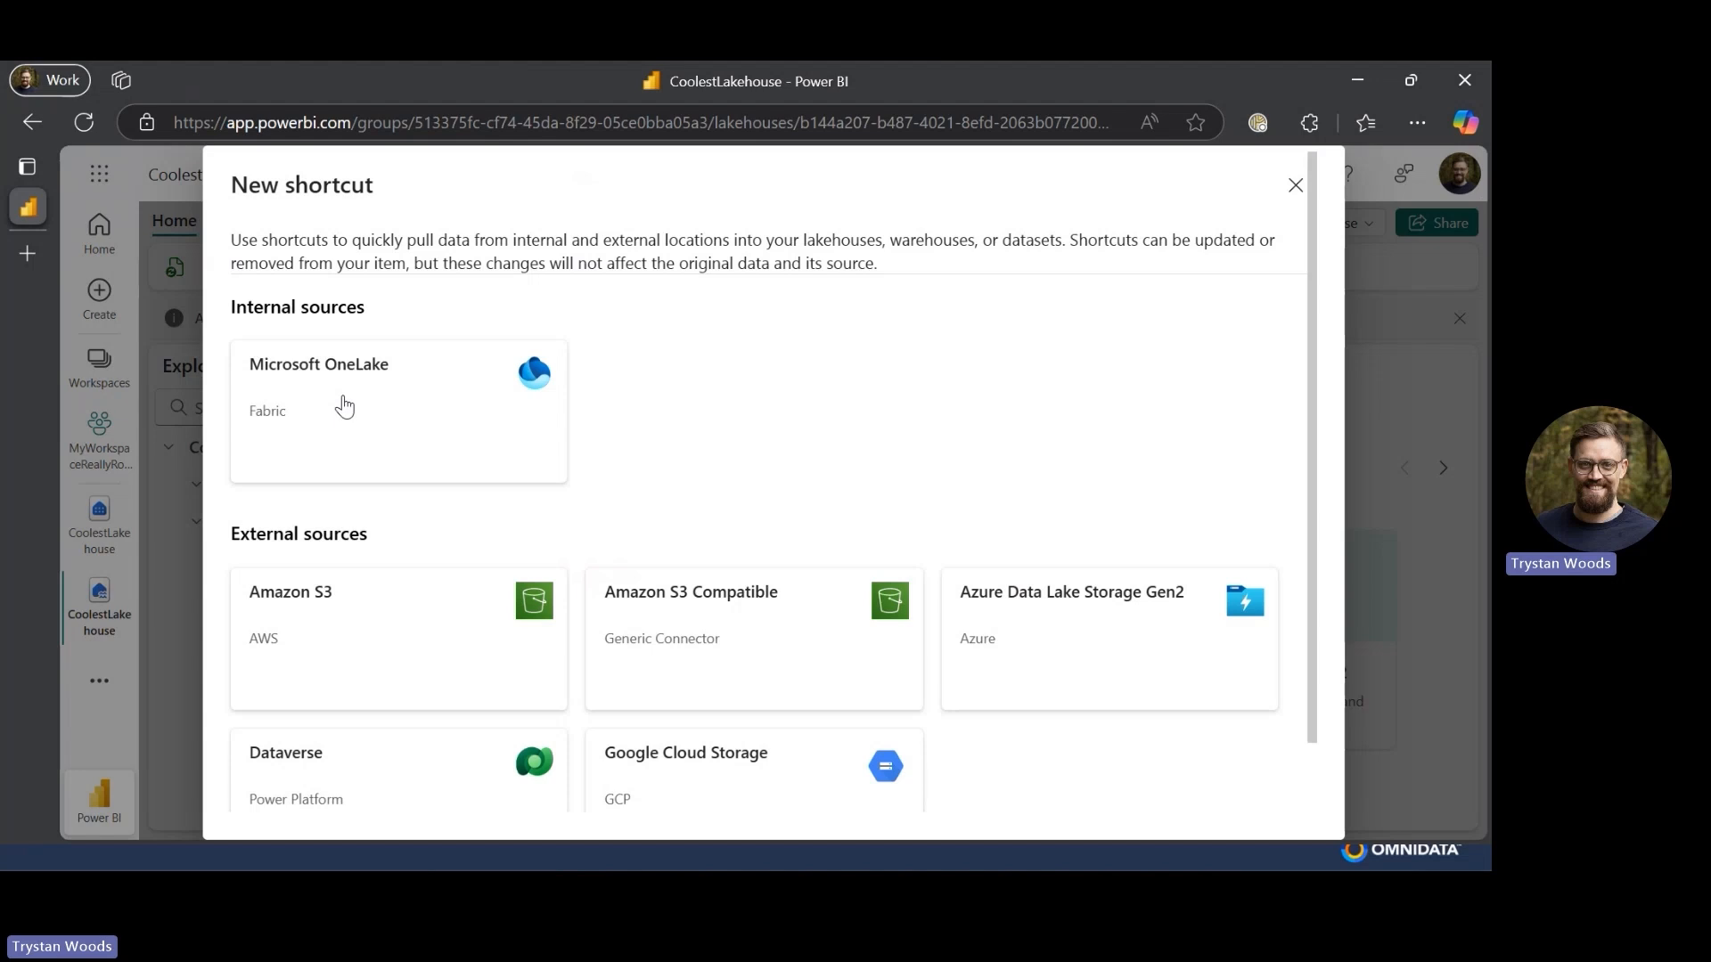
- Choose Microsoft OneLake as the shortcut source and search the data sources for OA FSCM Fabric
scroll(397, 584, "down", 1)
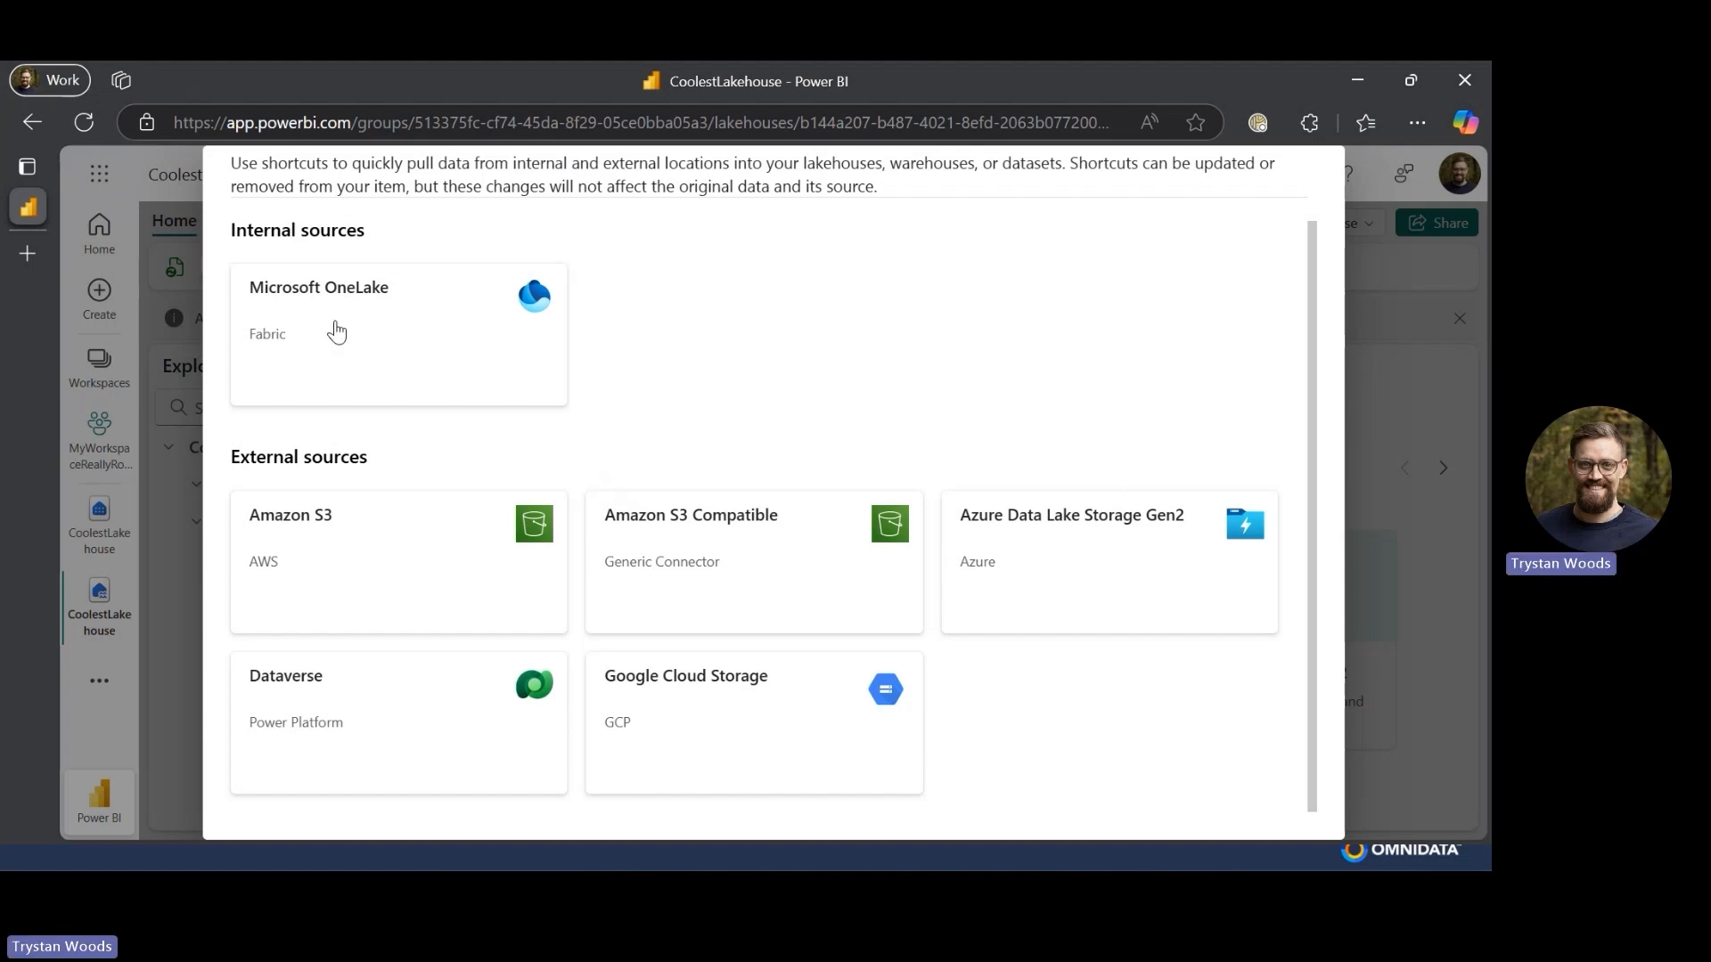
left_click(336, 332)
left_click(910, 331)
type("OA FSCM Fabric")
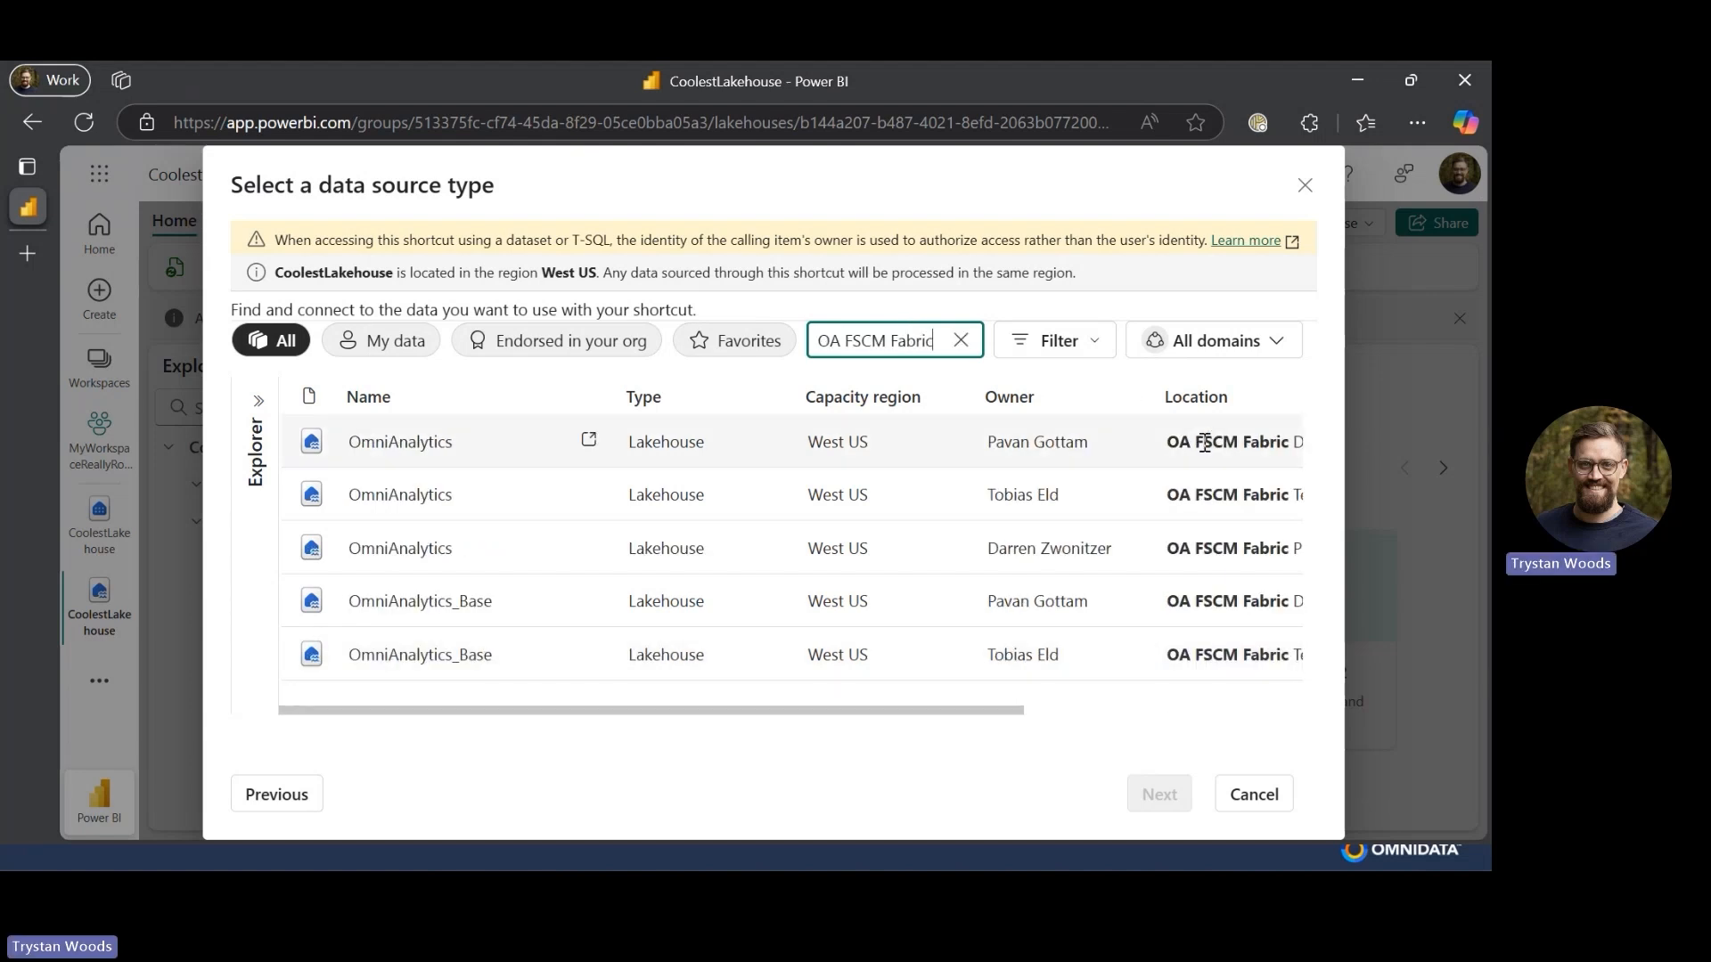
- Select the OmniAnalytics lakehouse located in OA FSCM Fabric Prod as the shortcut source and continue
scroll(1204, 443, "right", 3)
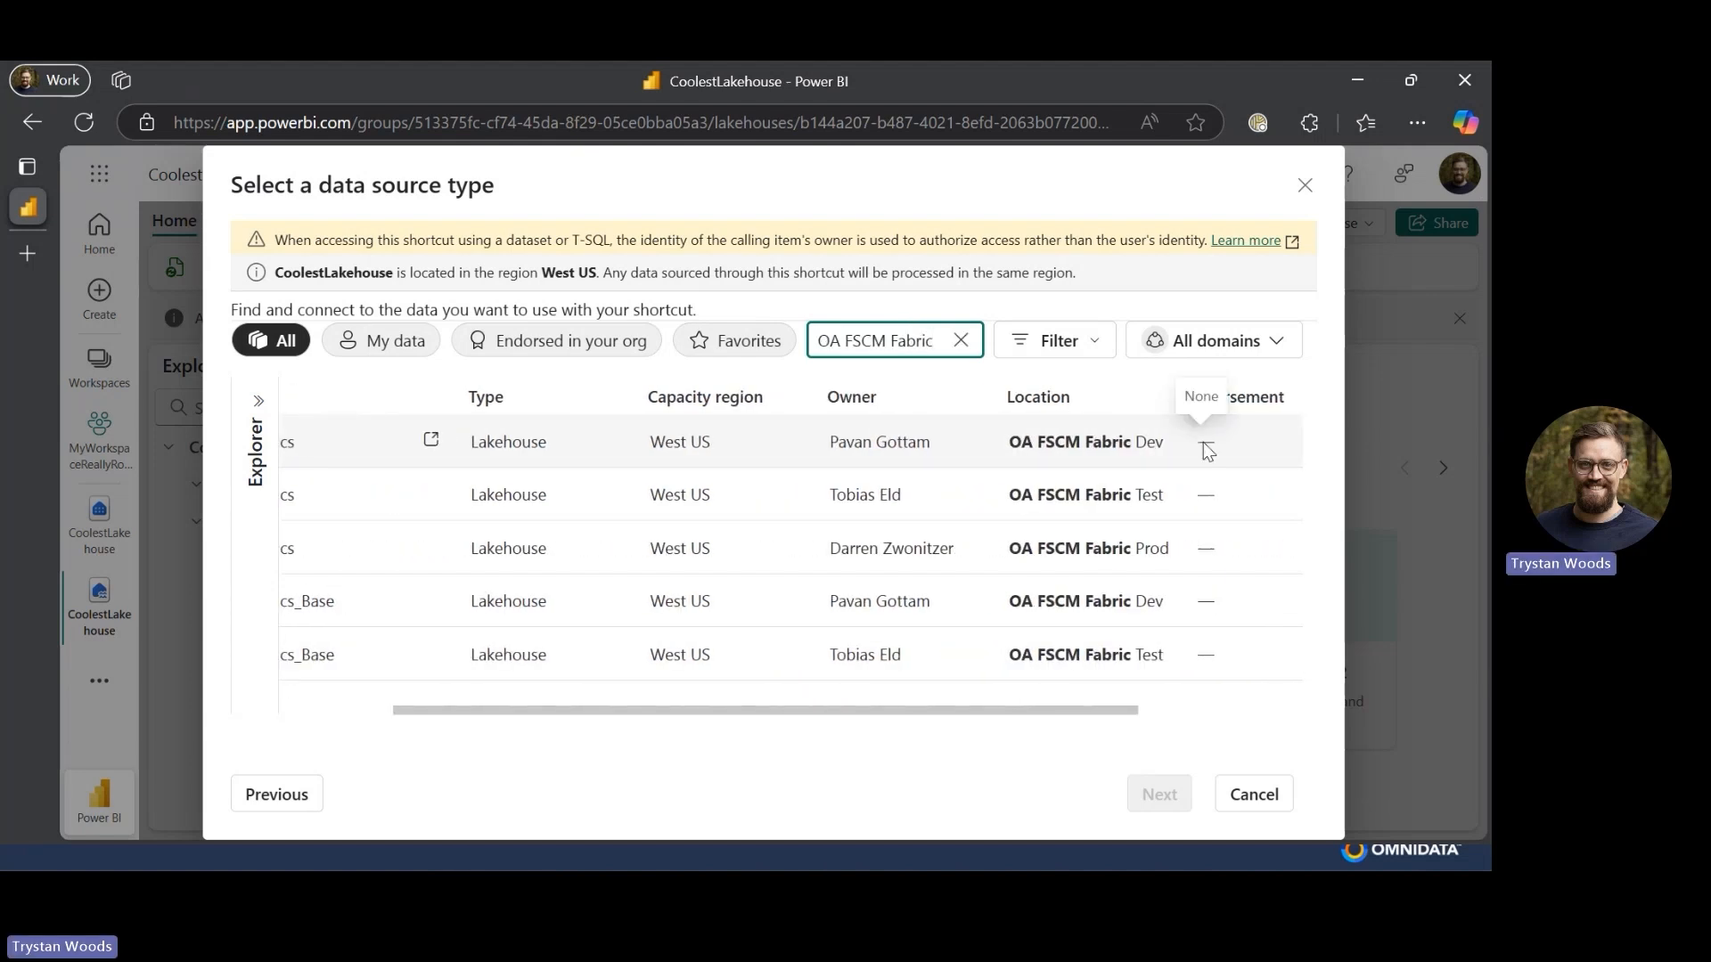
scroll(1205, 443, "left", 1)
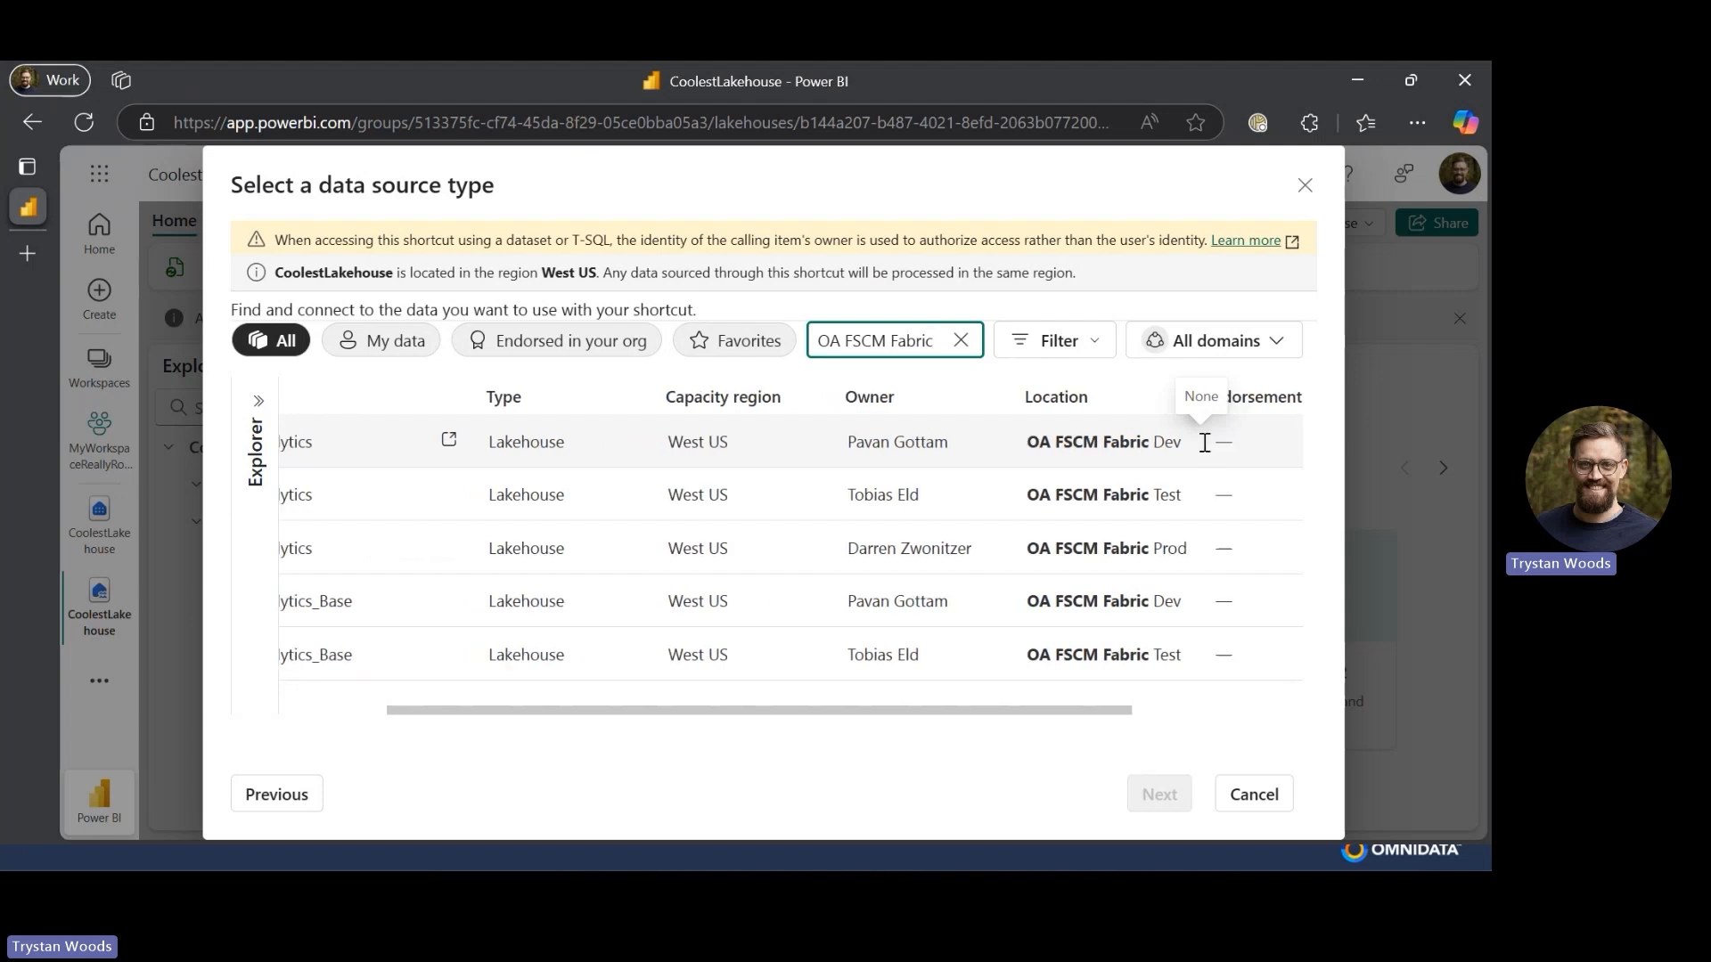
scroll(1204, 443, "left", 3)
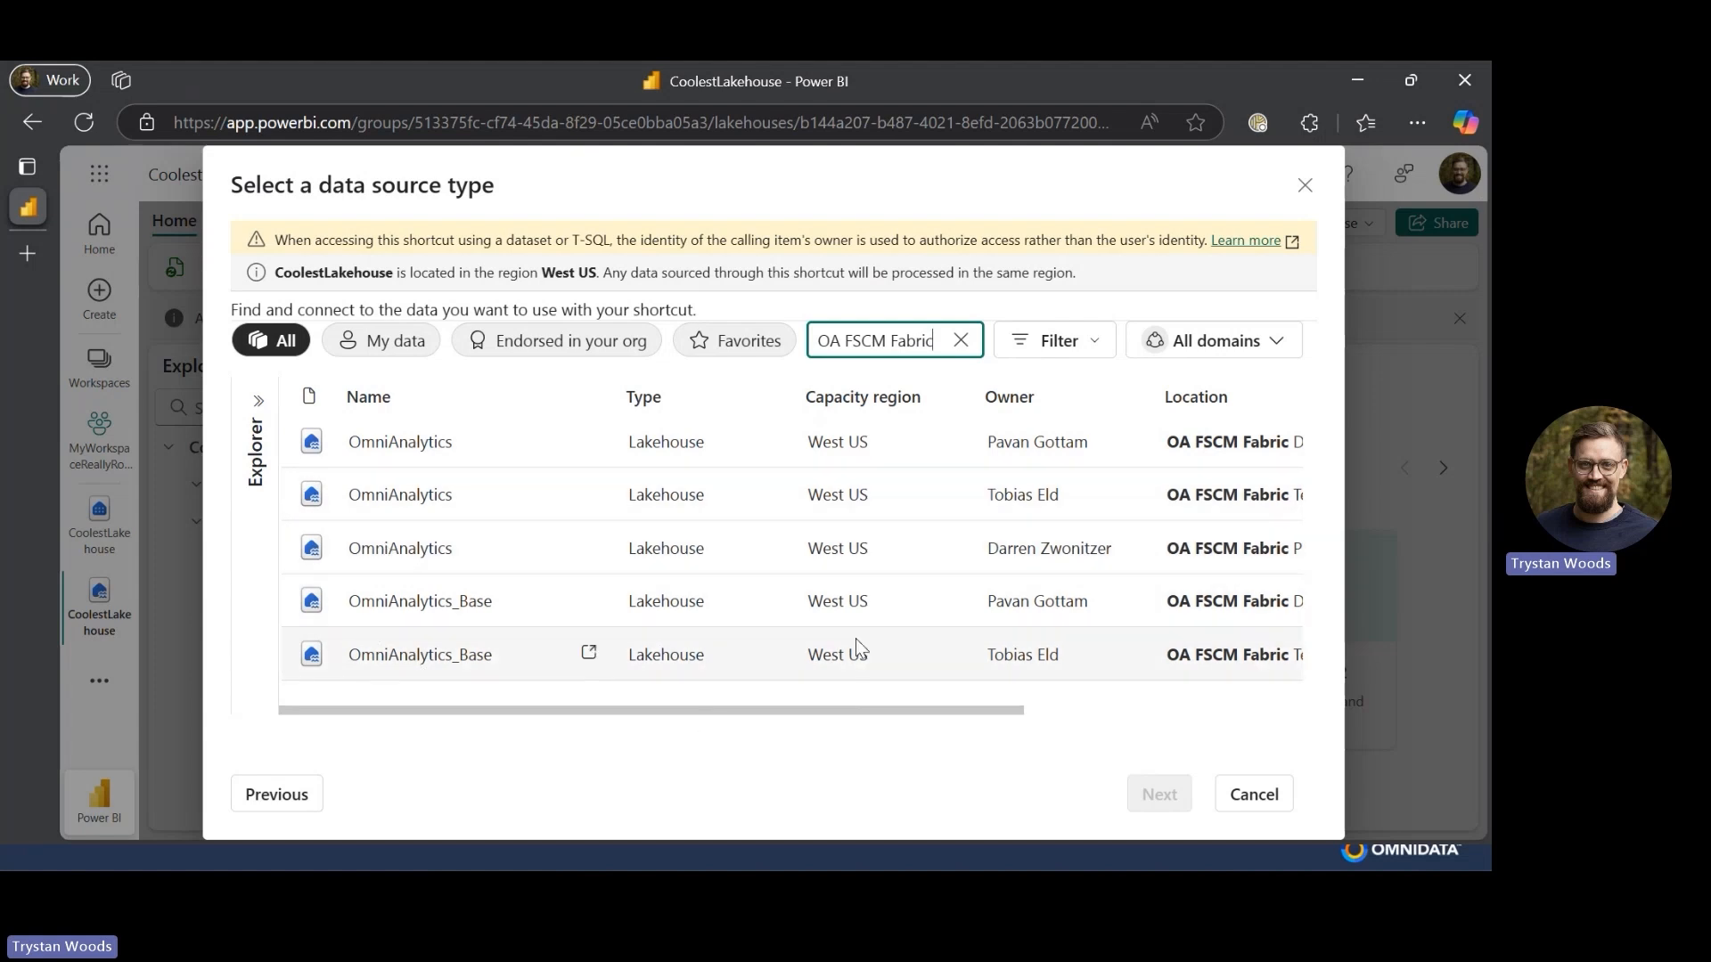
scroll(855, 637, "right", 3)
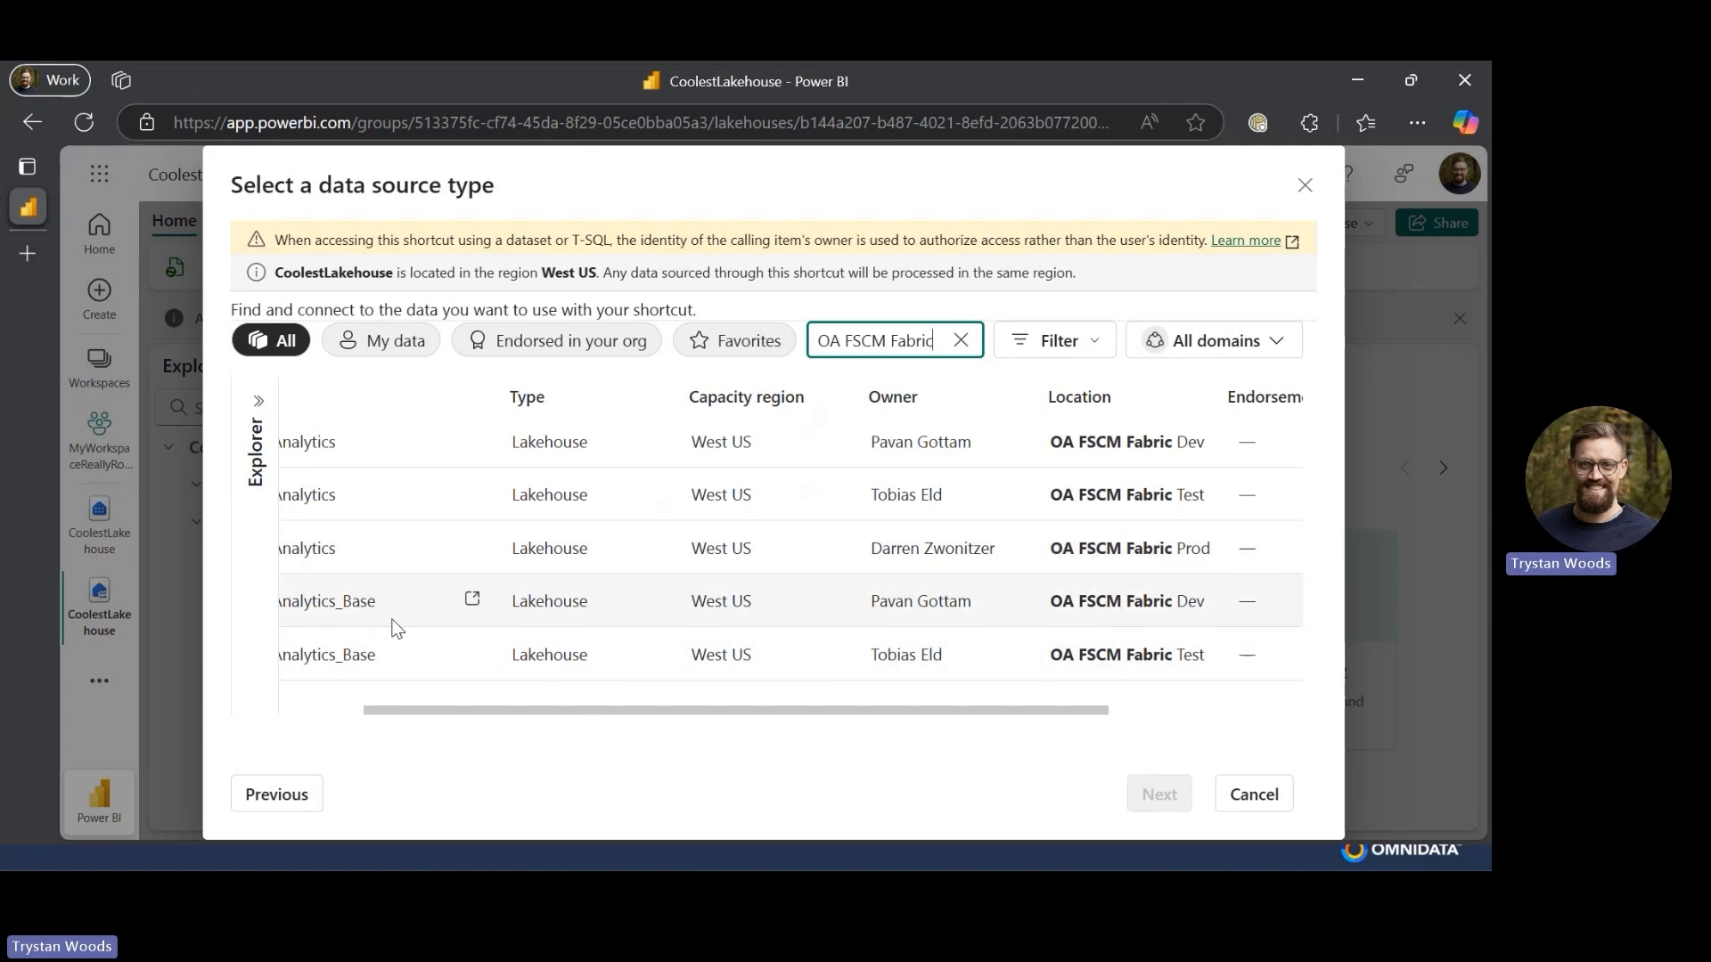
scroll(393, 638, "left", 3)
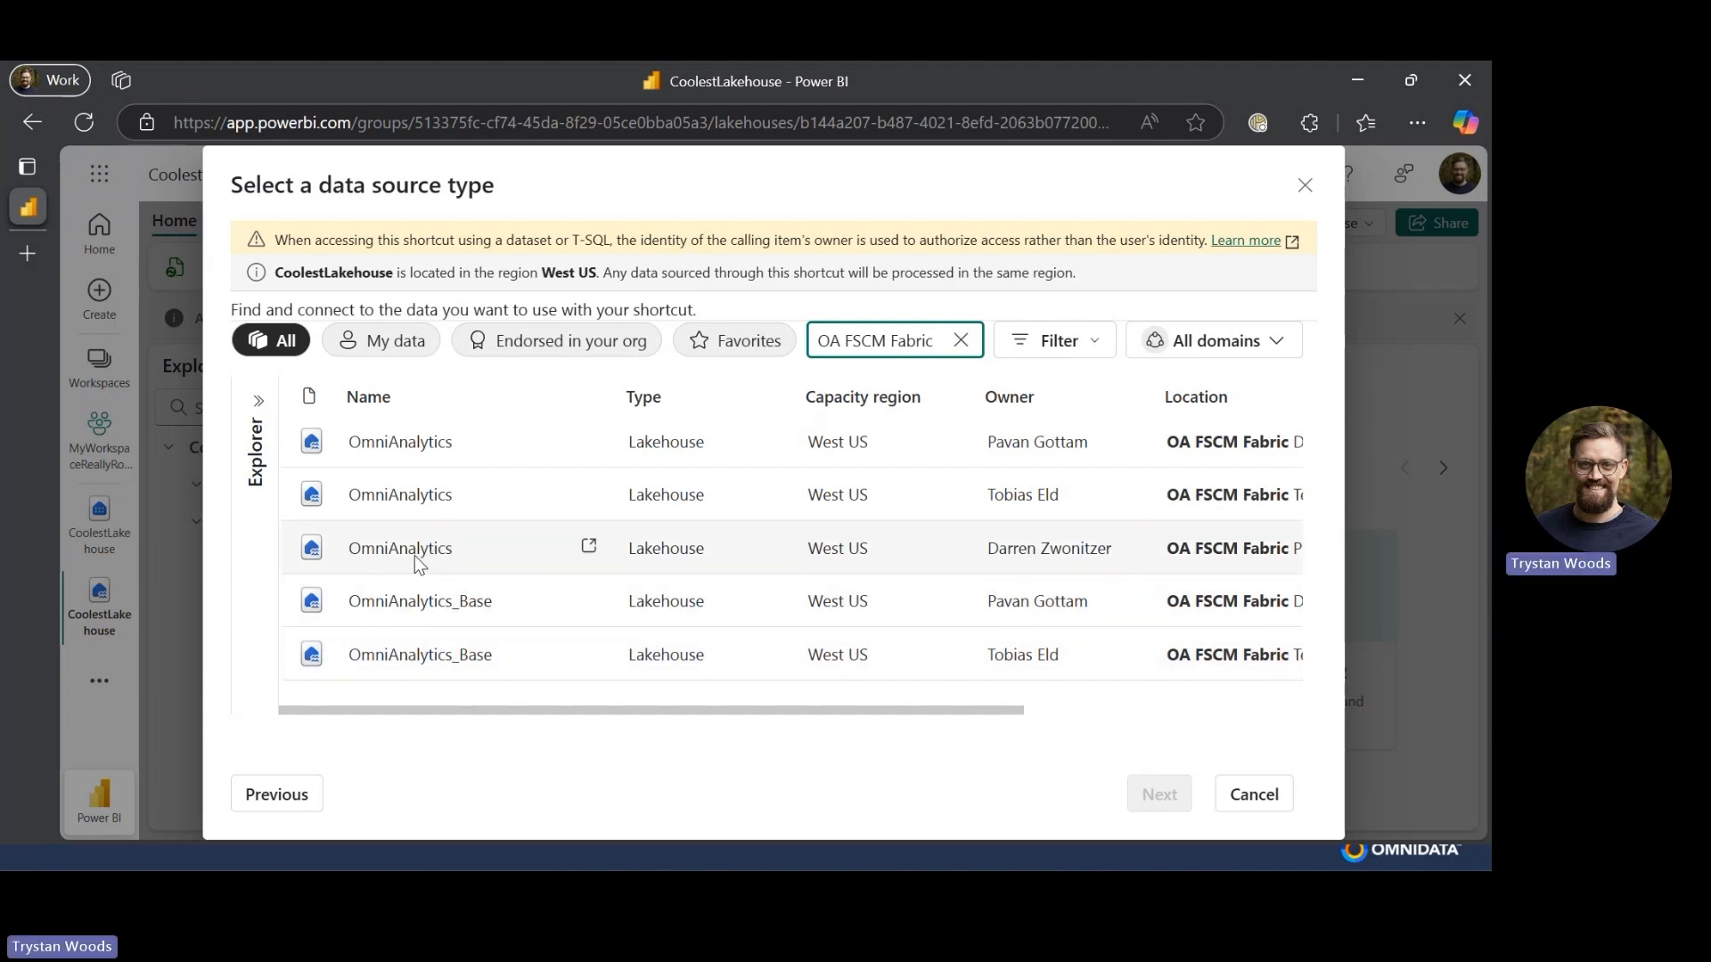
scroll(414, 555, "right", 2)
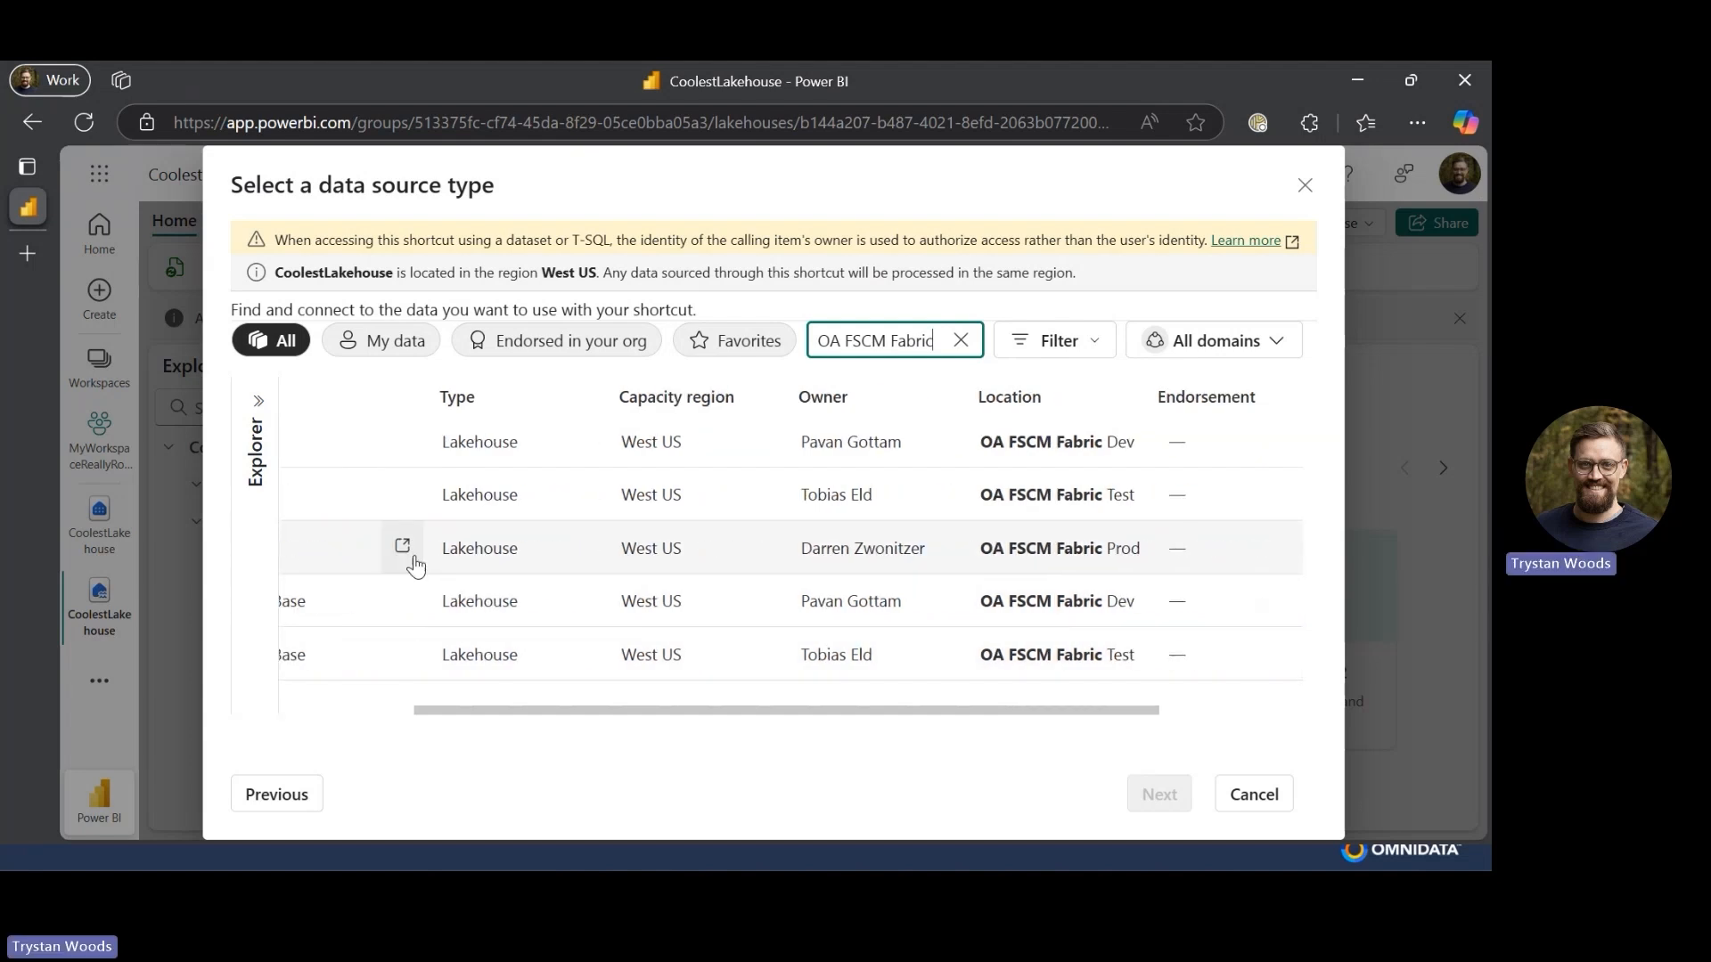
scroll(414, 560, "left", 2)
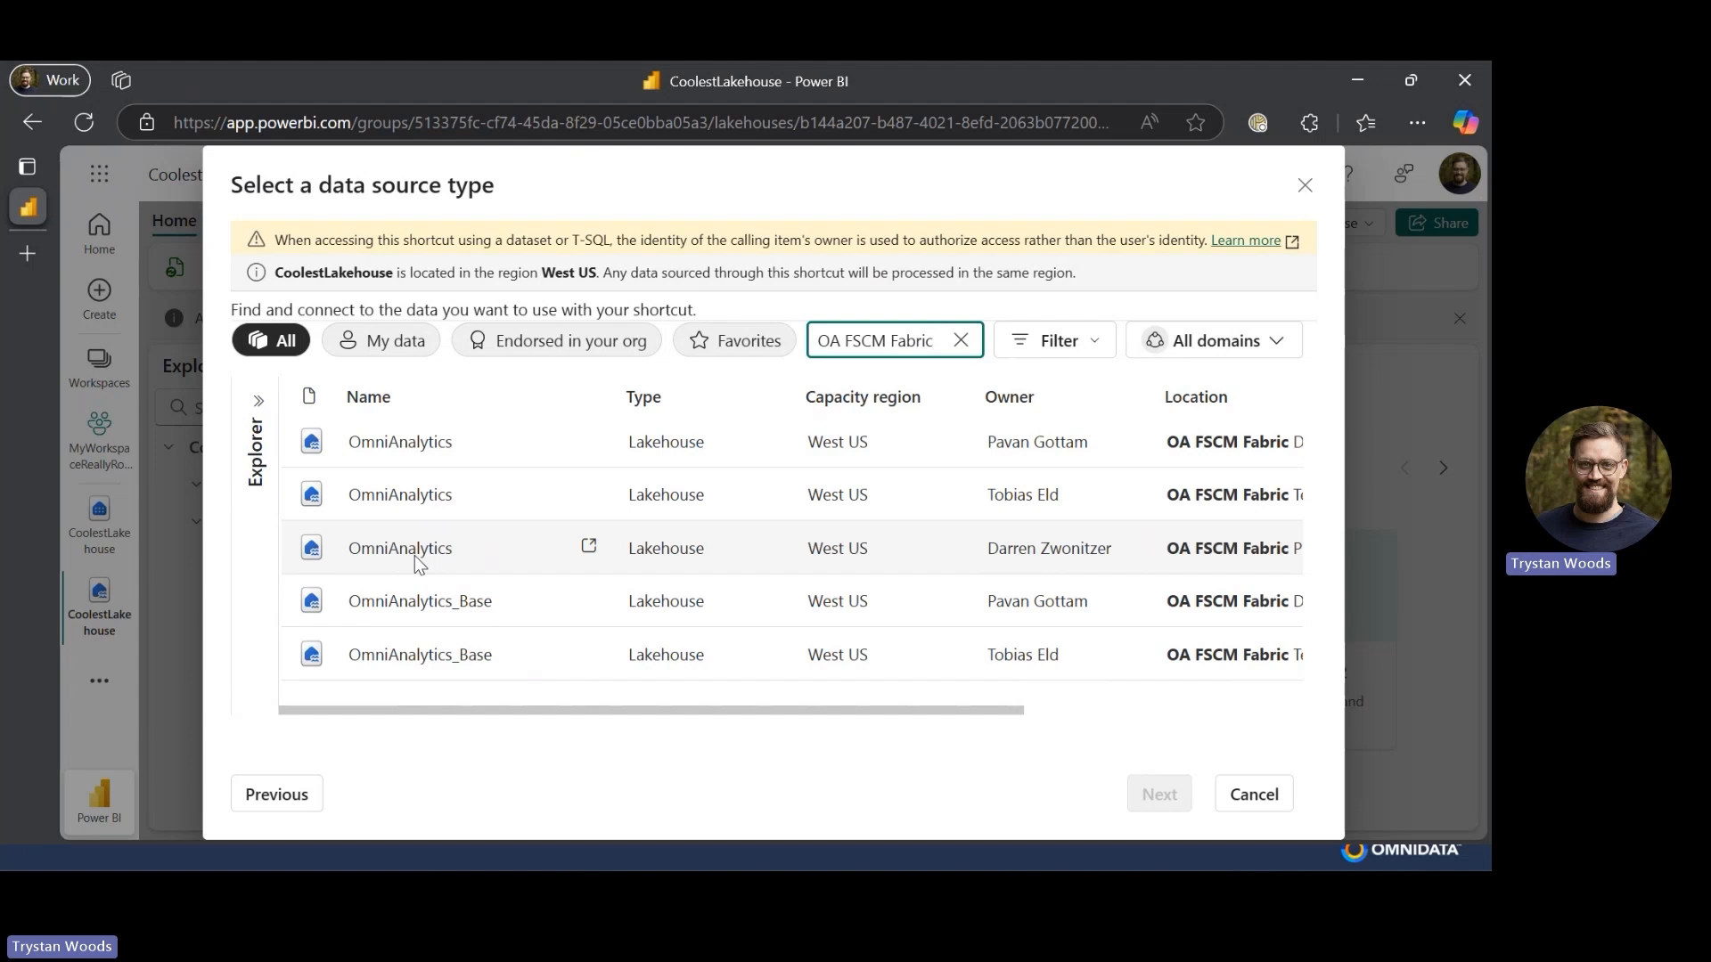
left_click(414, 554)
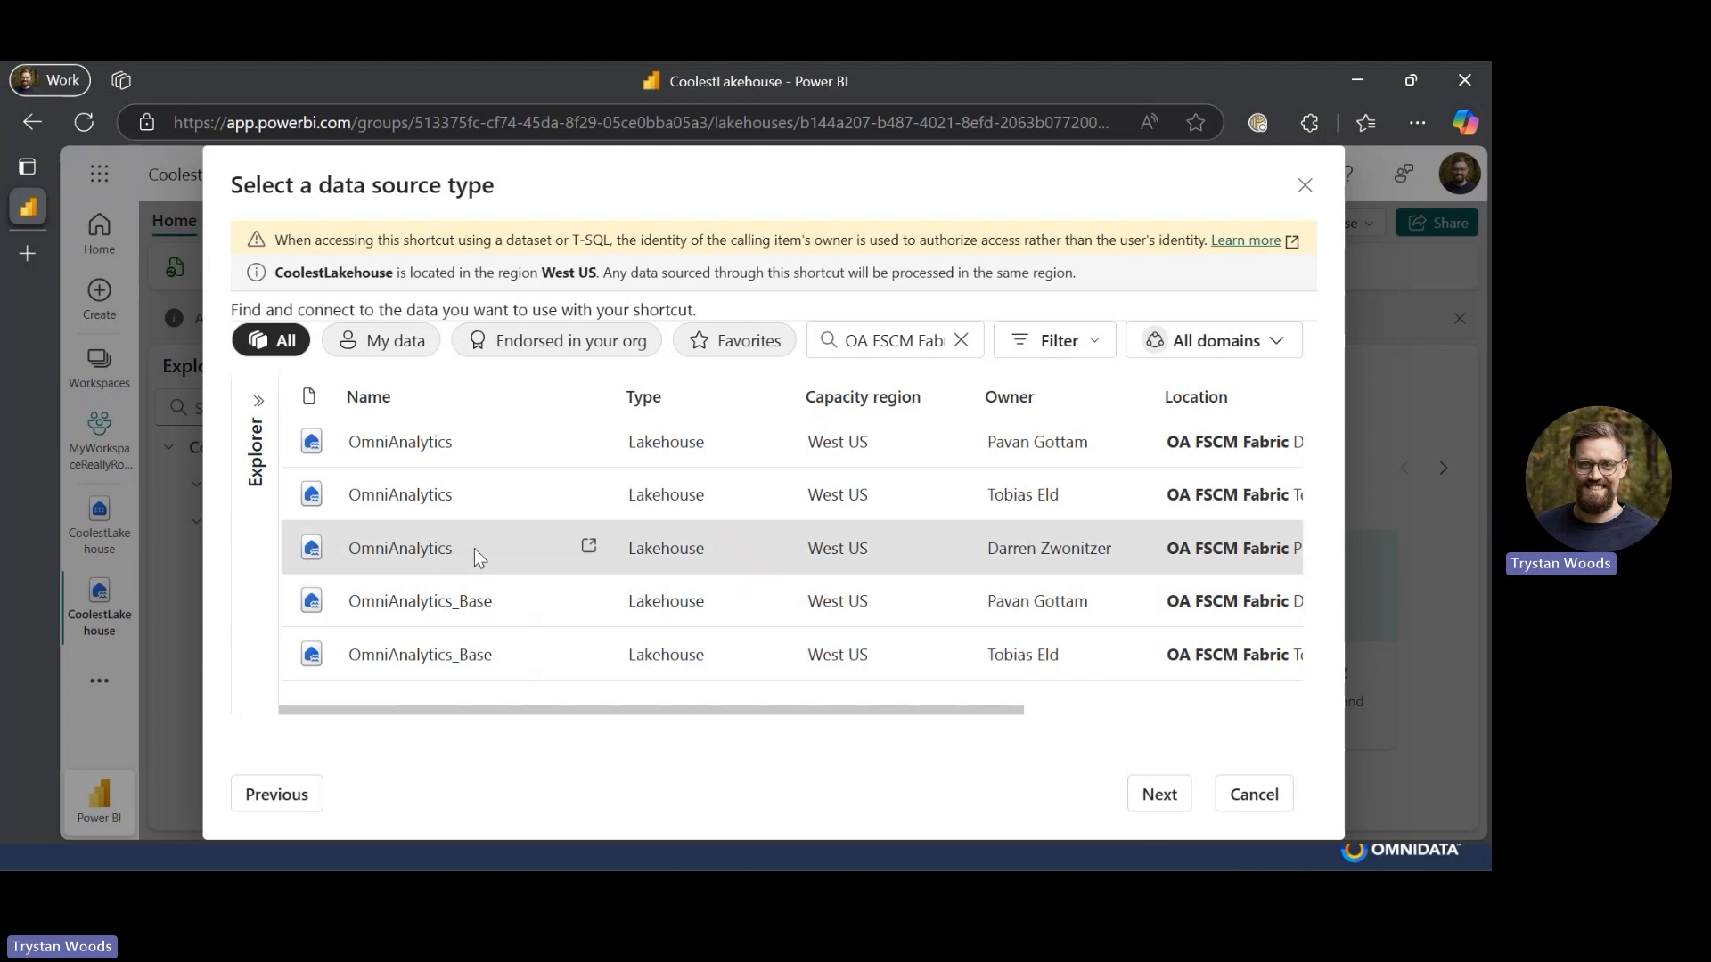
left_click(1175, 799)
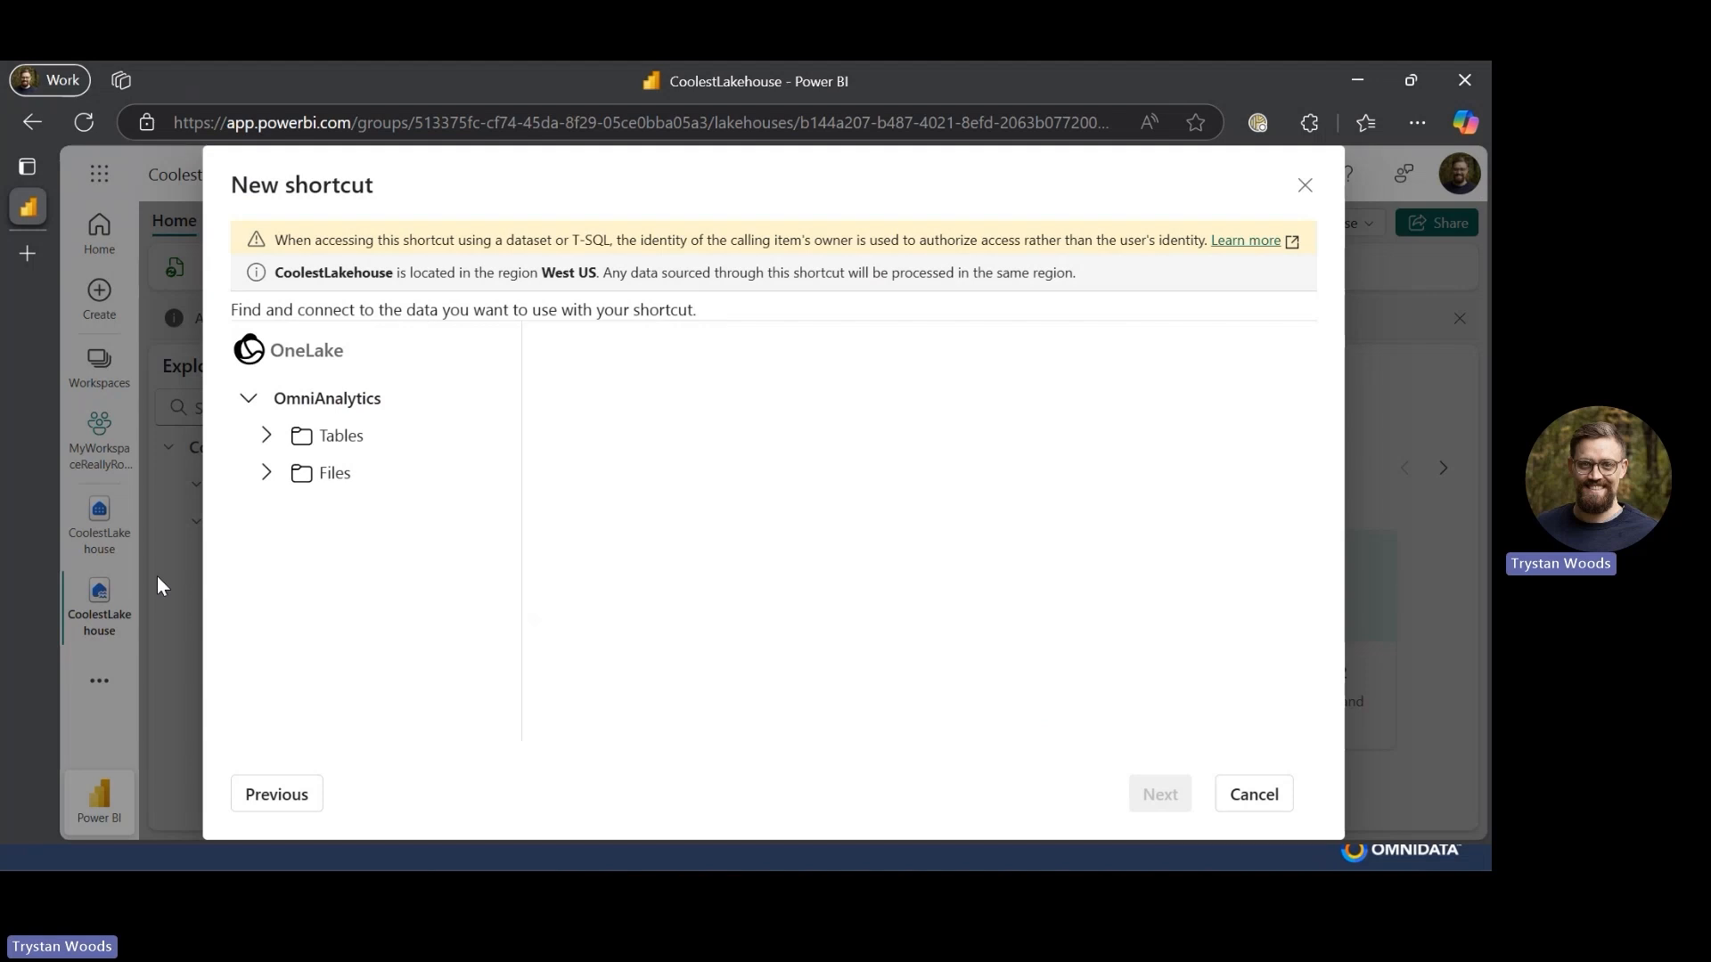
- Expand the source's Tables and select Dim_Company, Dim_Customer, Dim_Date and Fact_SalesPostedTransaction, then continue to review
left_click(265, 435)
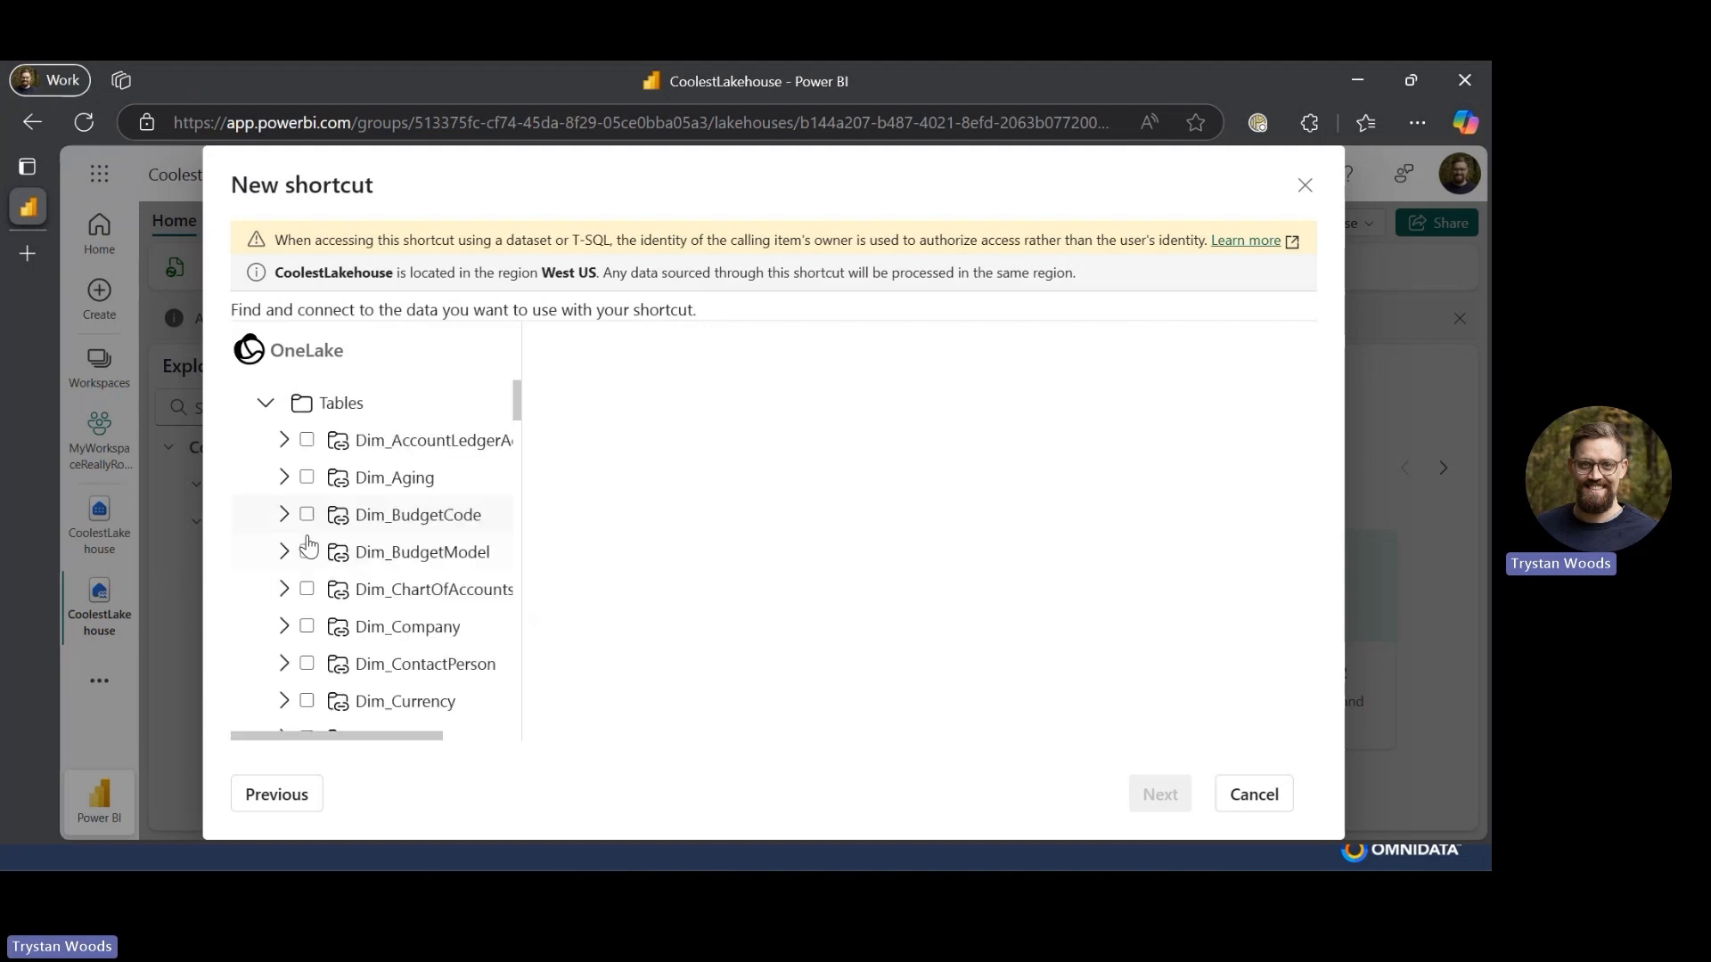
scroll(306, 553, "down", 1)
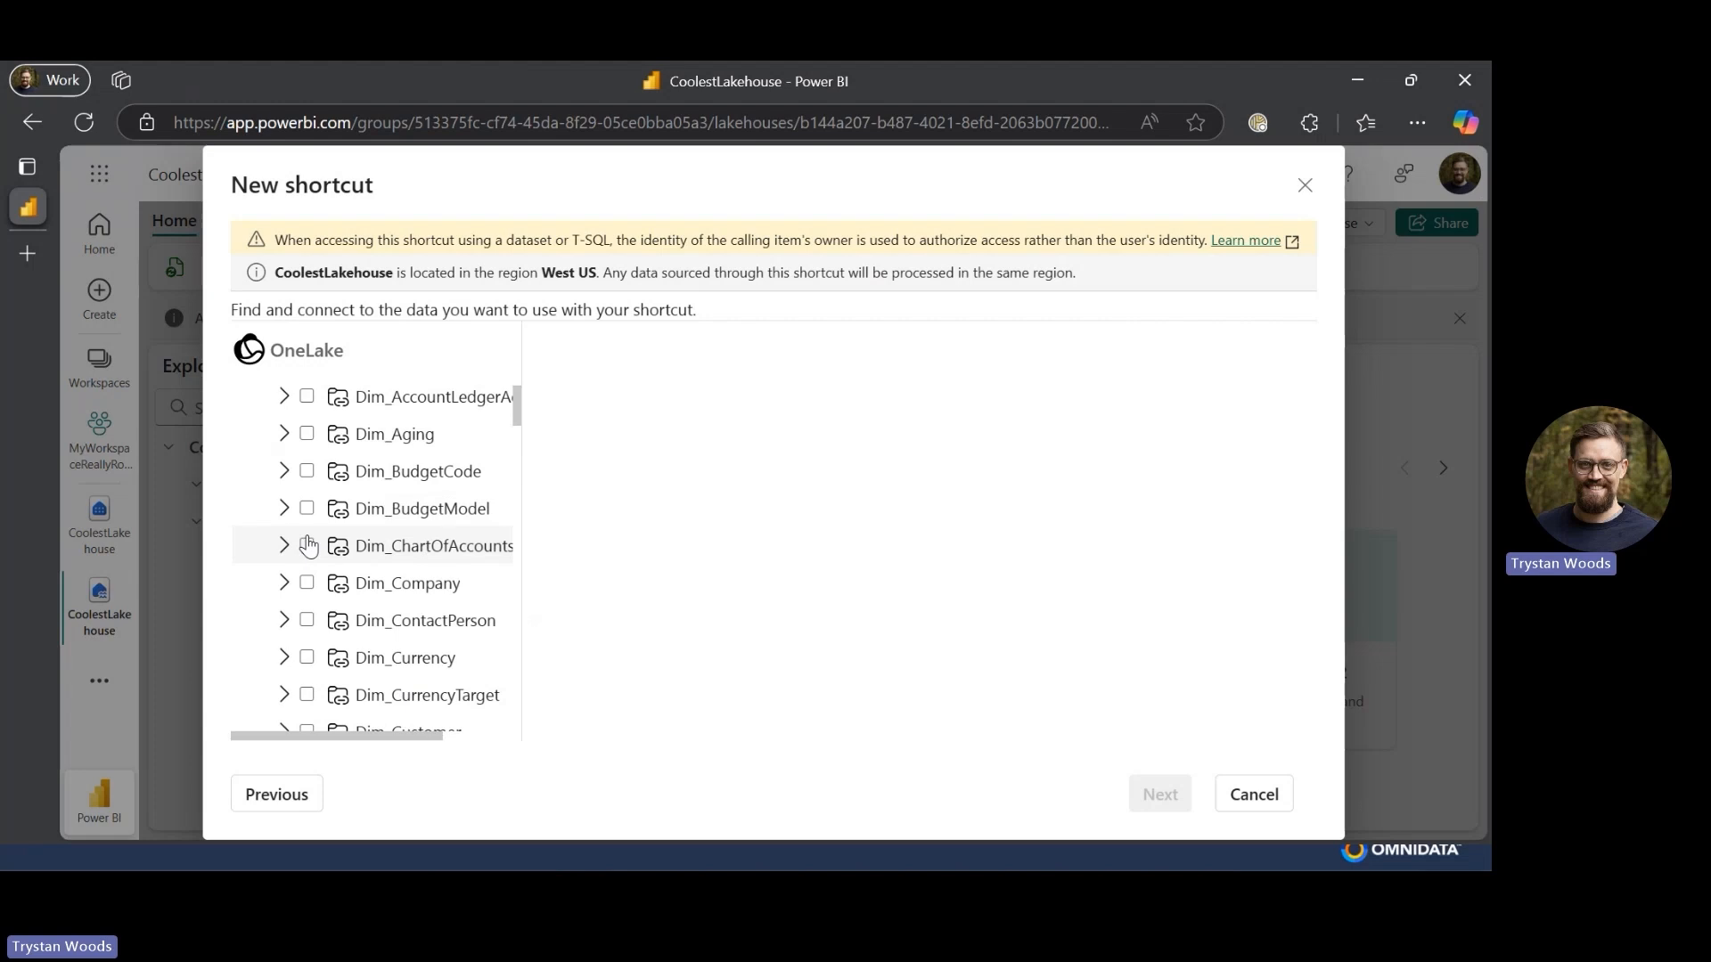
left_click(307, 584)
scroll(307, 575, "down", 4)
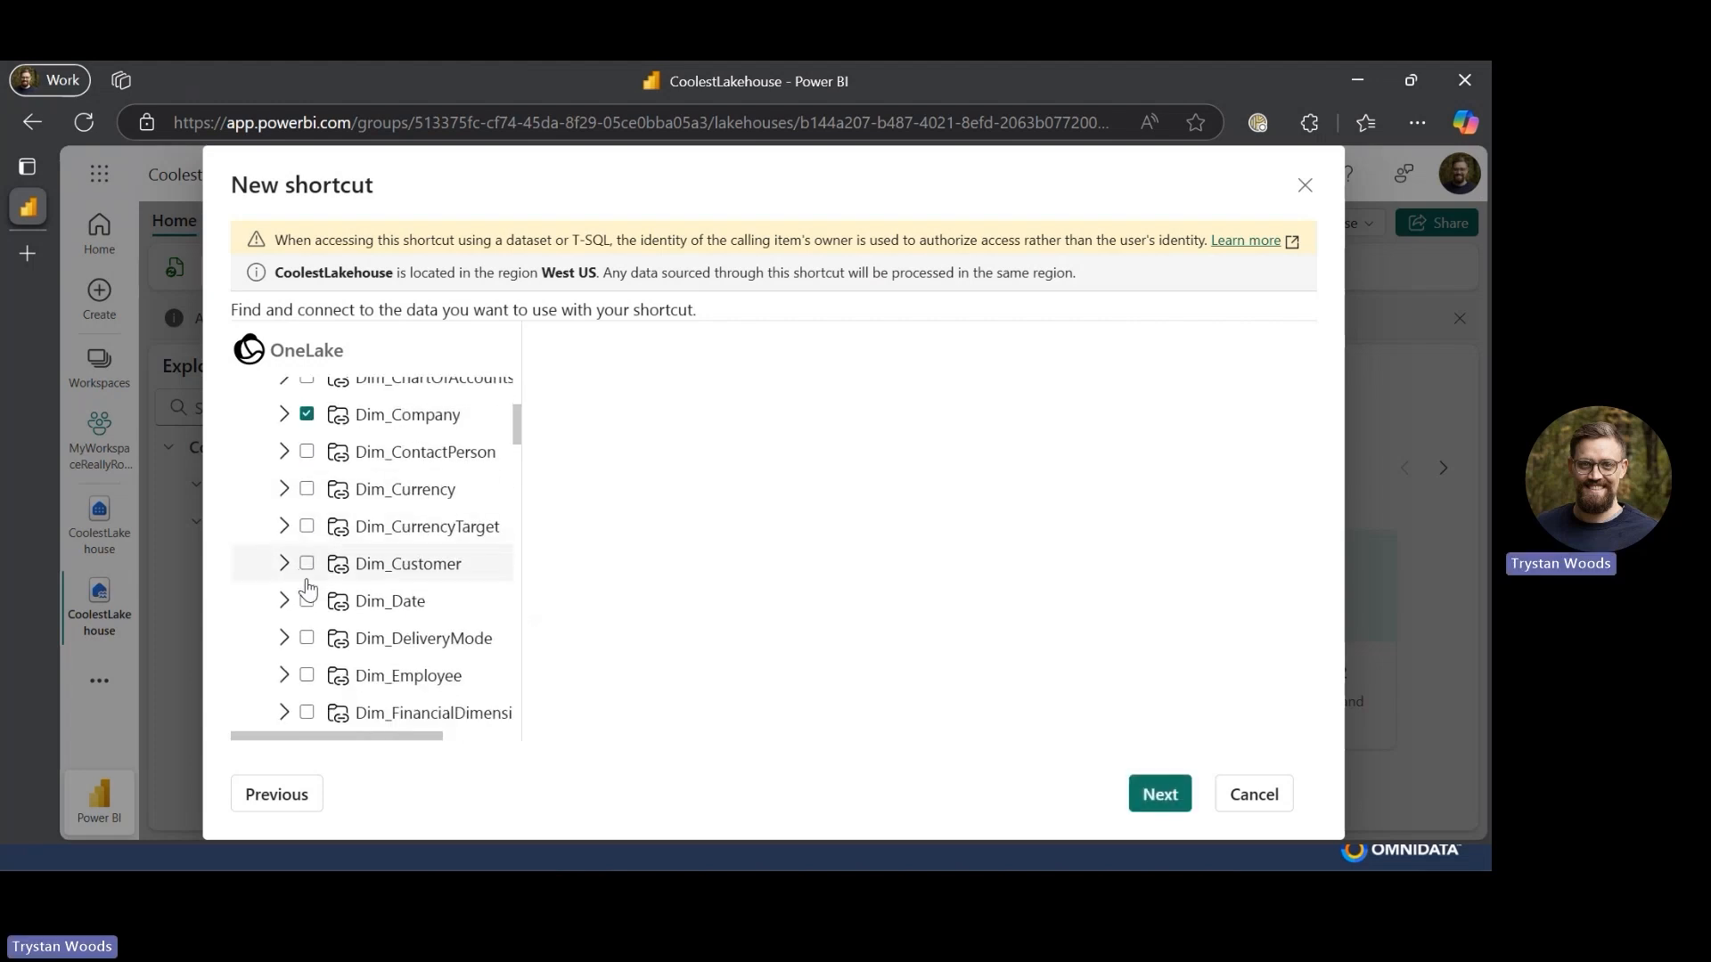
left_click(308, 564)
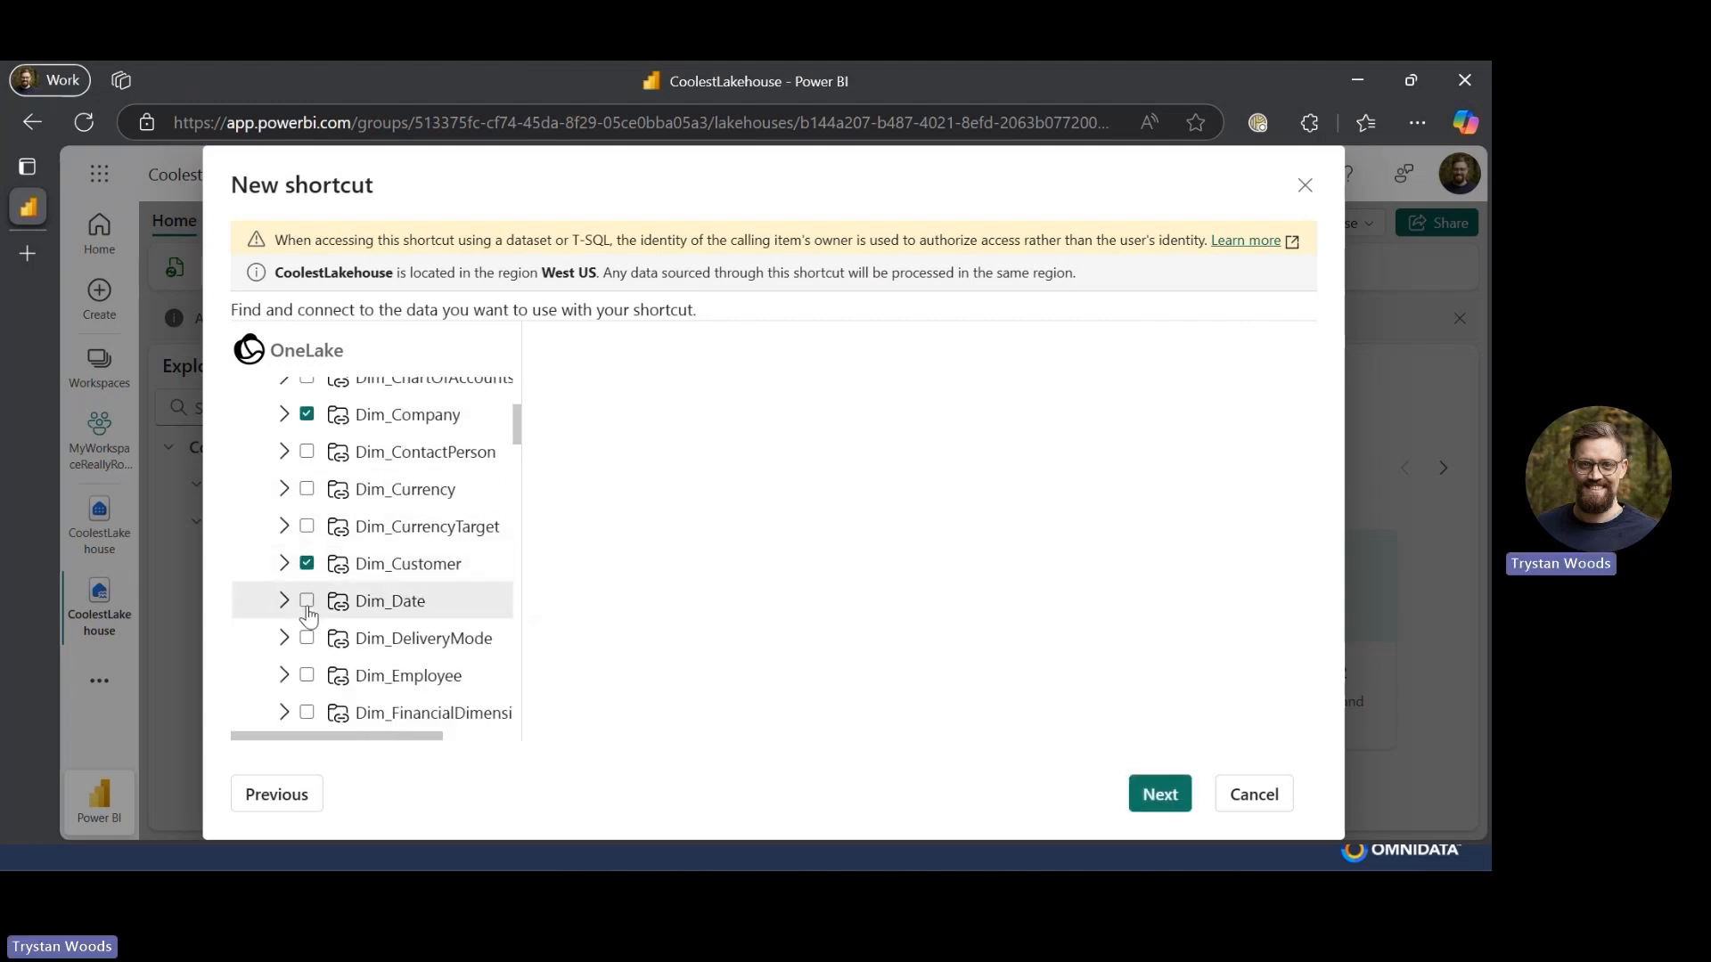
scroll(307, 606, "down", 20)
scroll(308, 615, "down", 10)
scroll(307, 615, "up", 2)
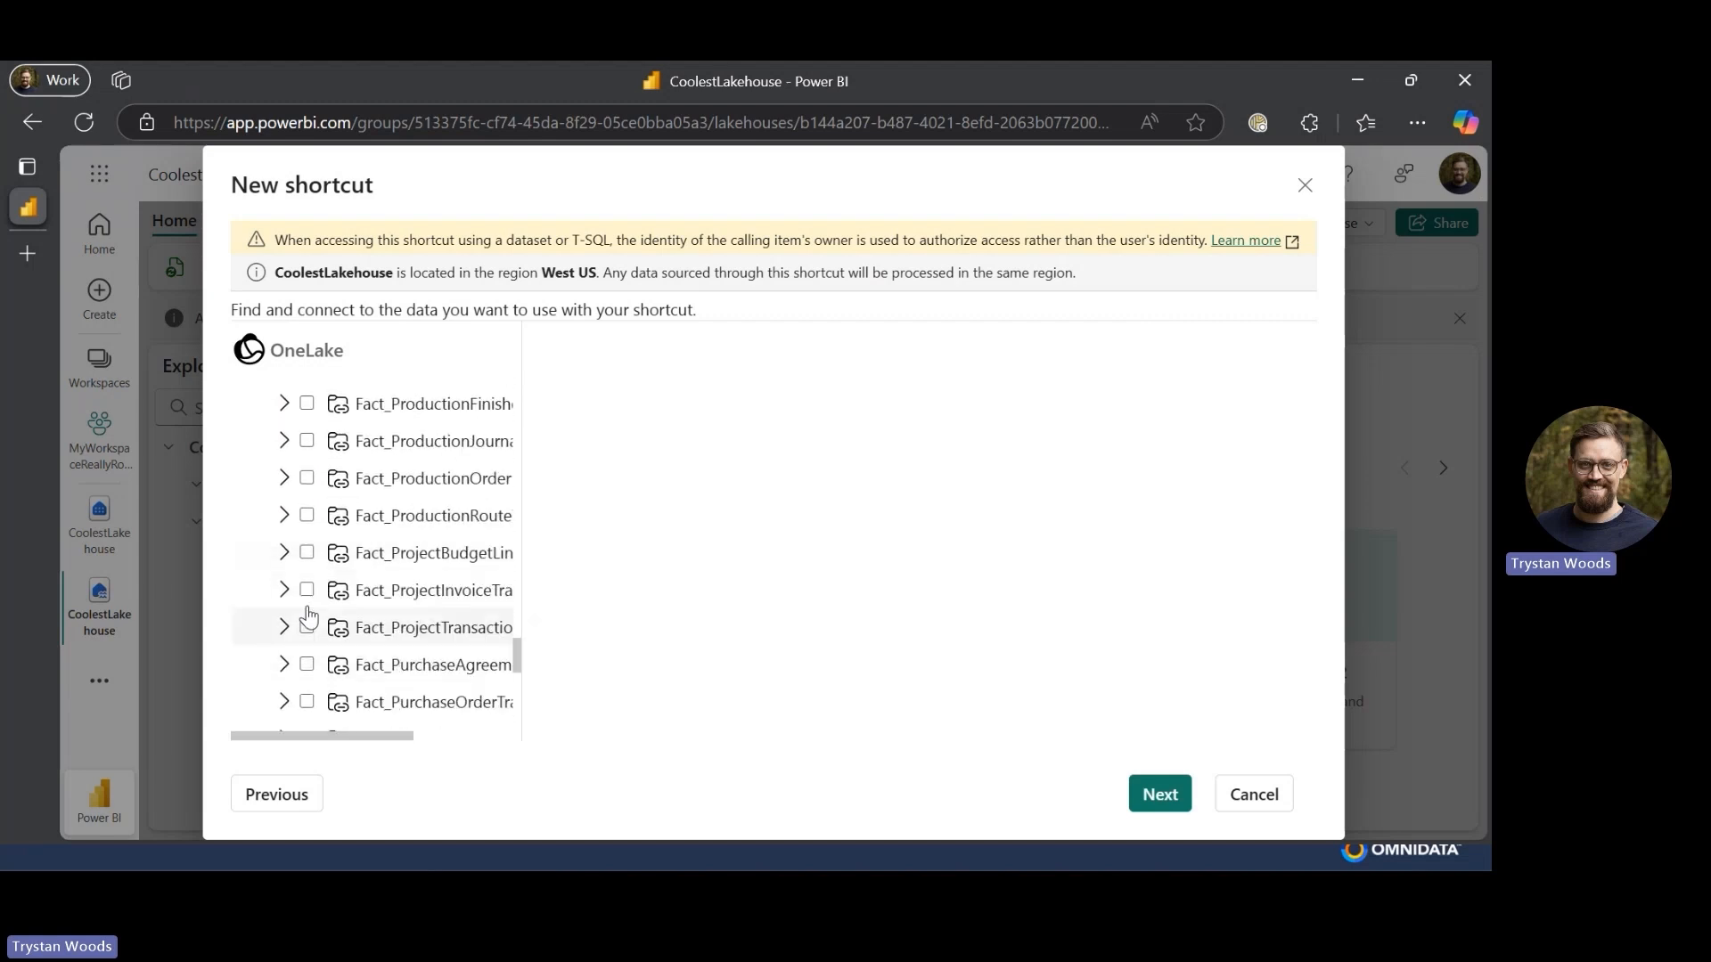
scroll(308, 615, "down", 5)
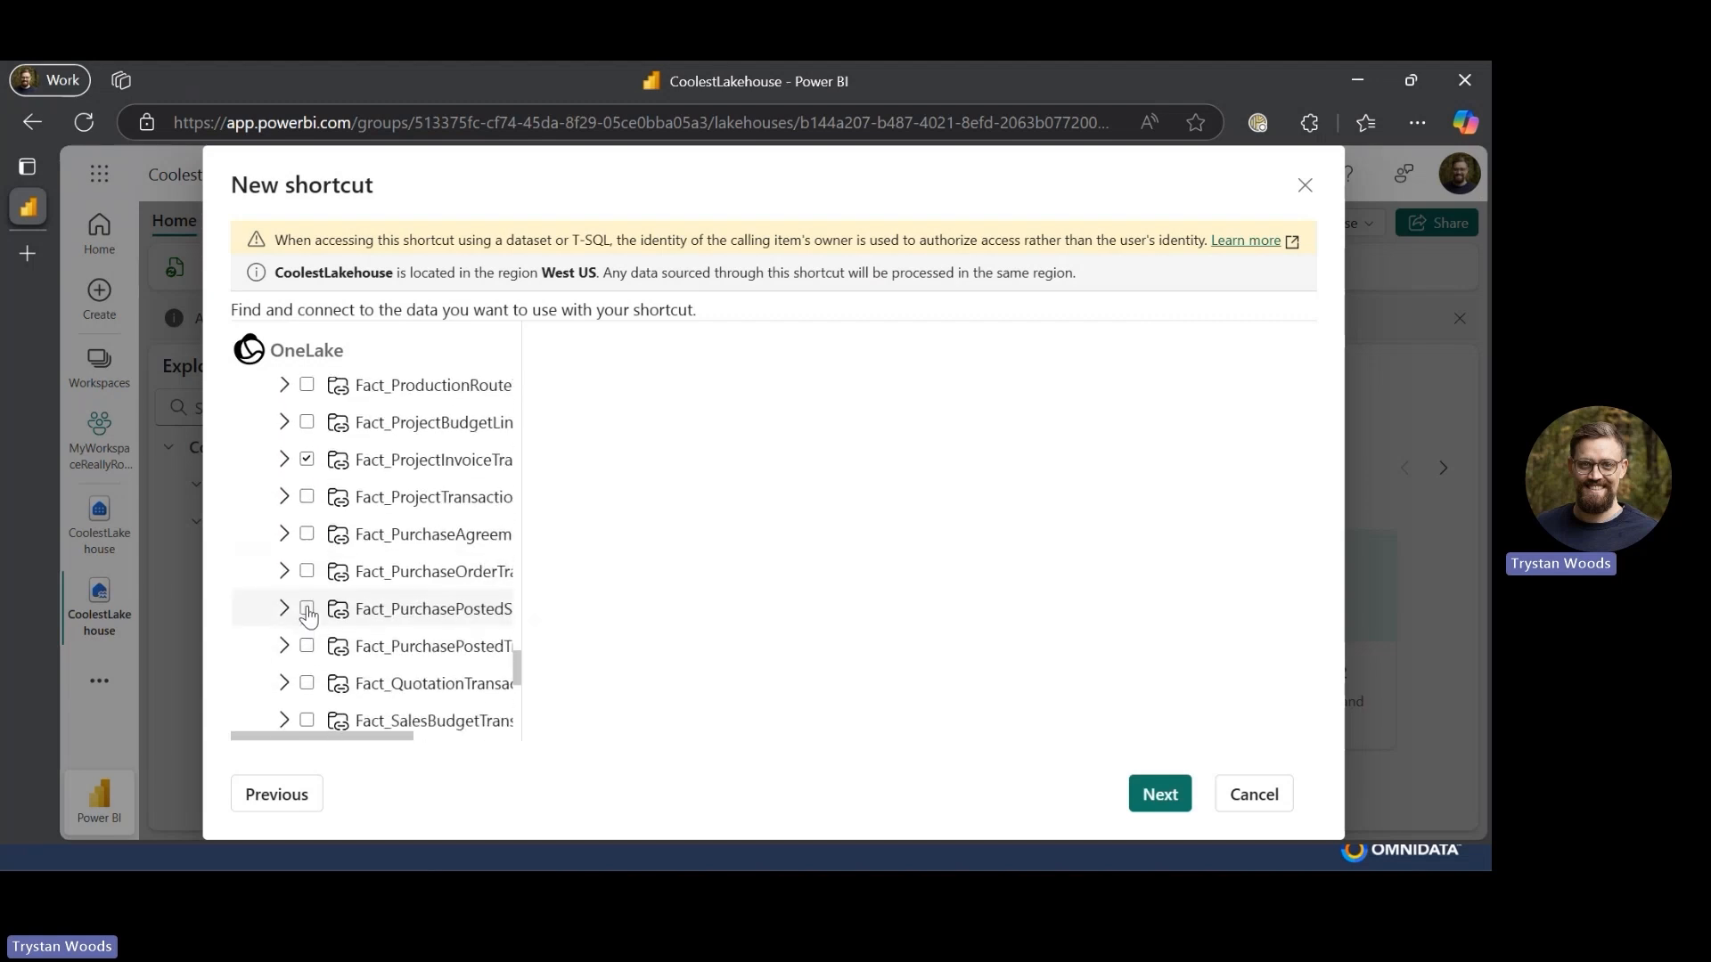
scroll(308, 615, "down", 1)
left_click(308, 614)
scroll(308, 614, "down", 1)
scroll(307, 615, "down", 1)
left_click(307, 650)
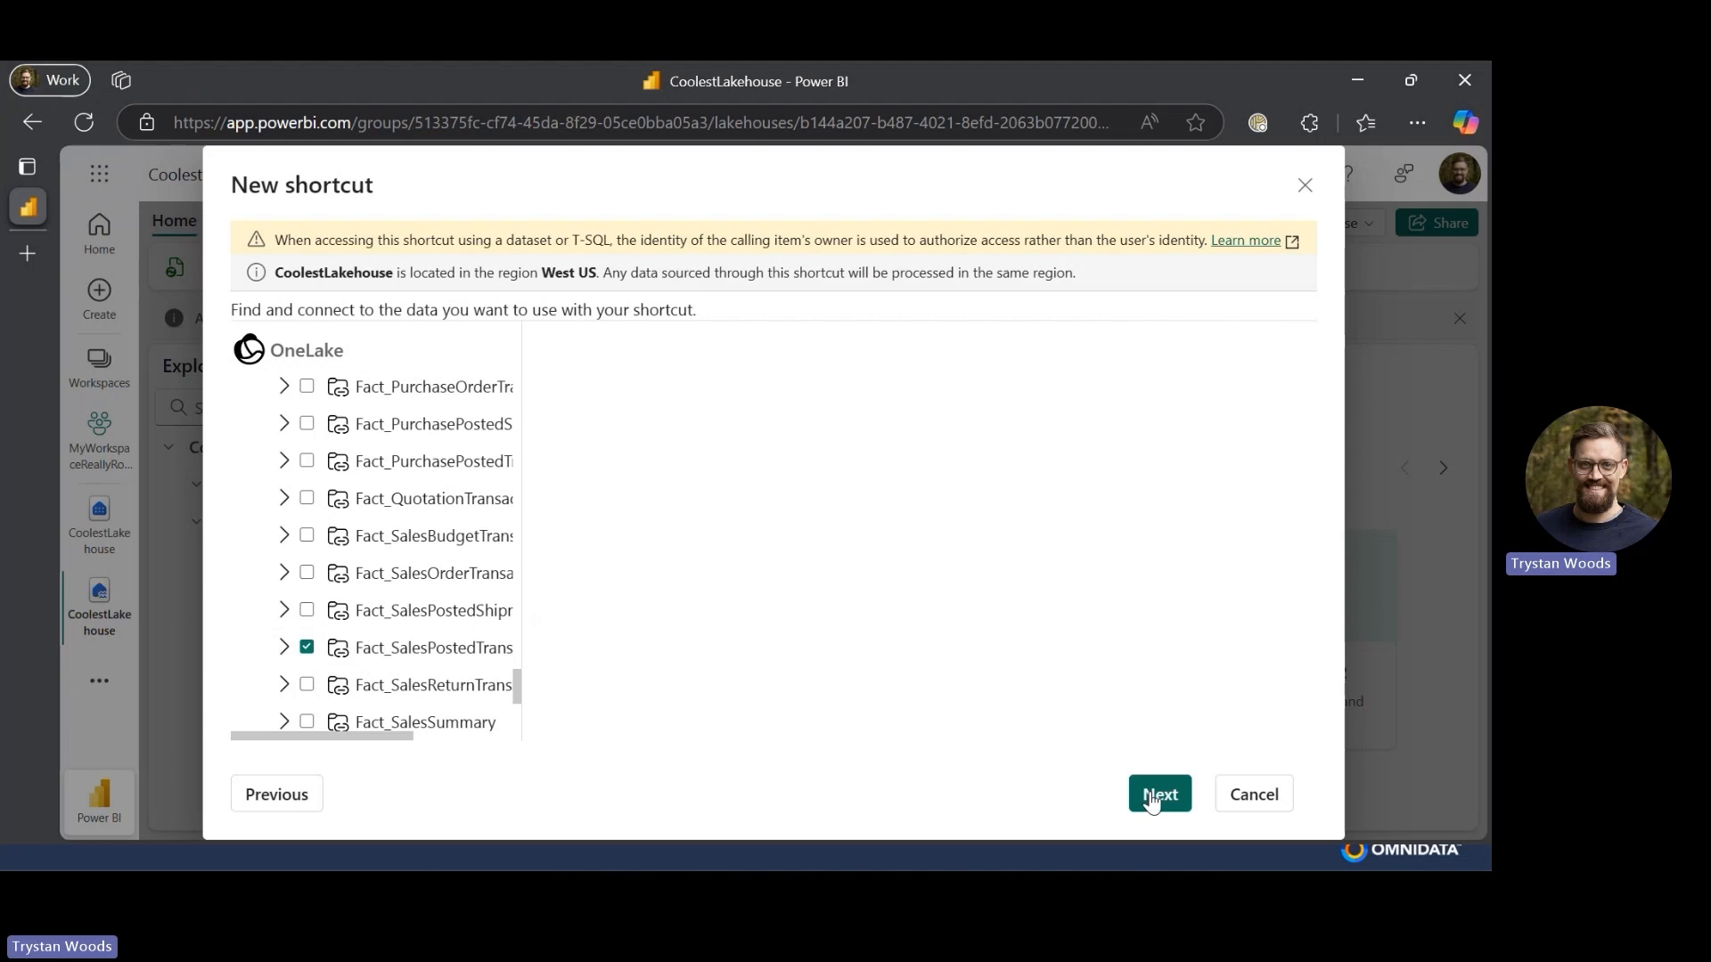
scroll(431, 466, "up", 20)
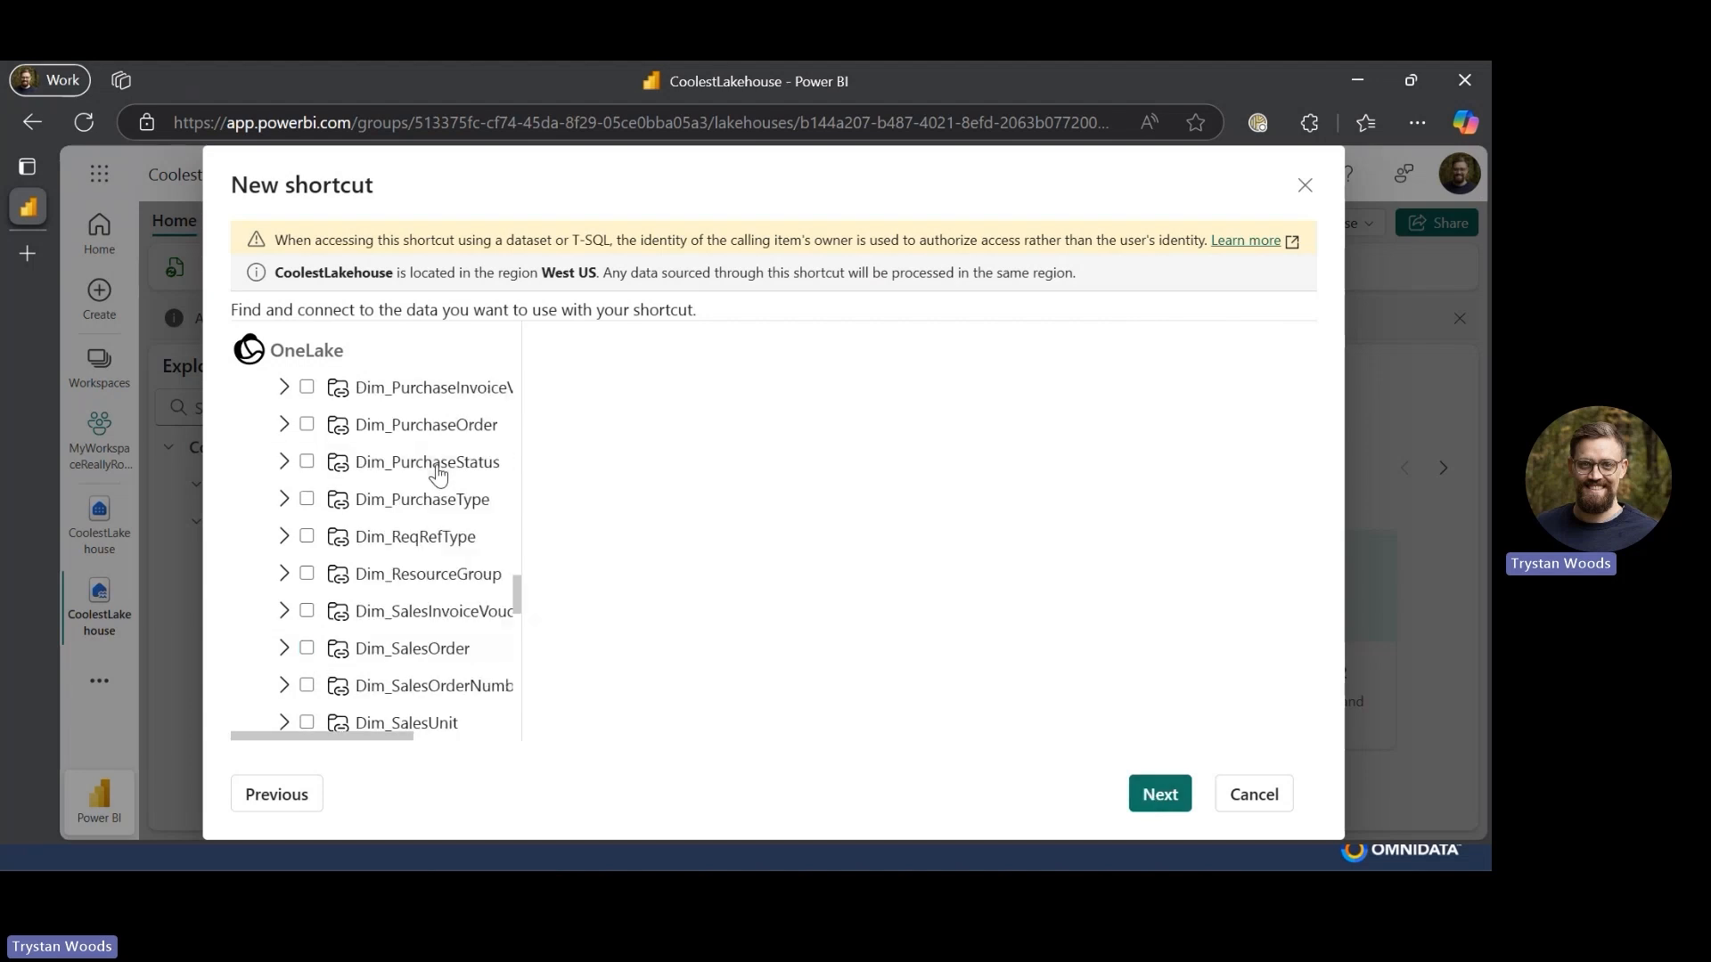
scroll(438, 472, "down", 4)
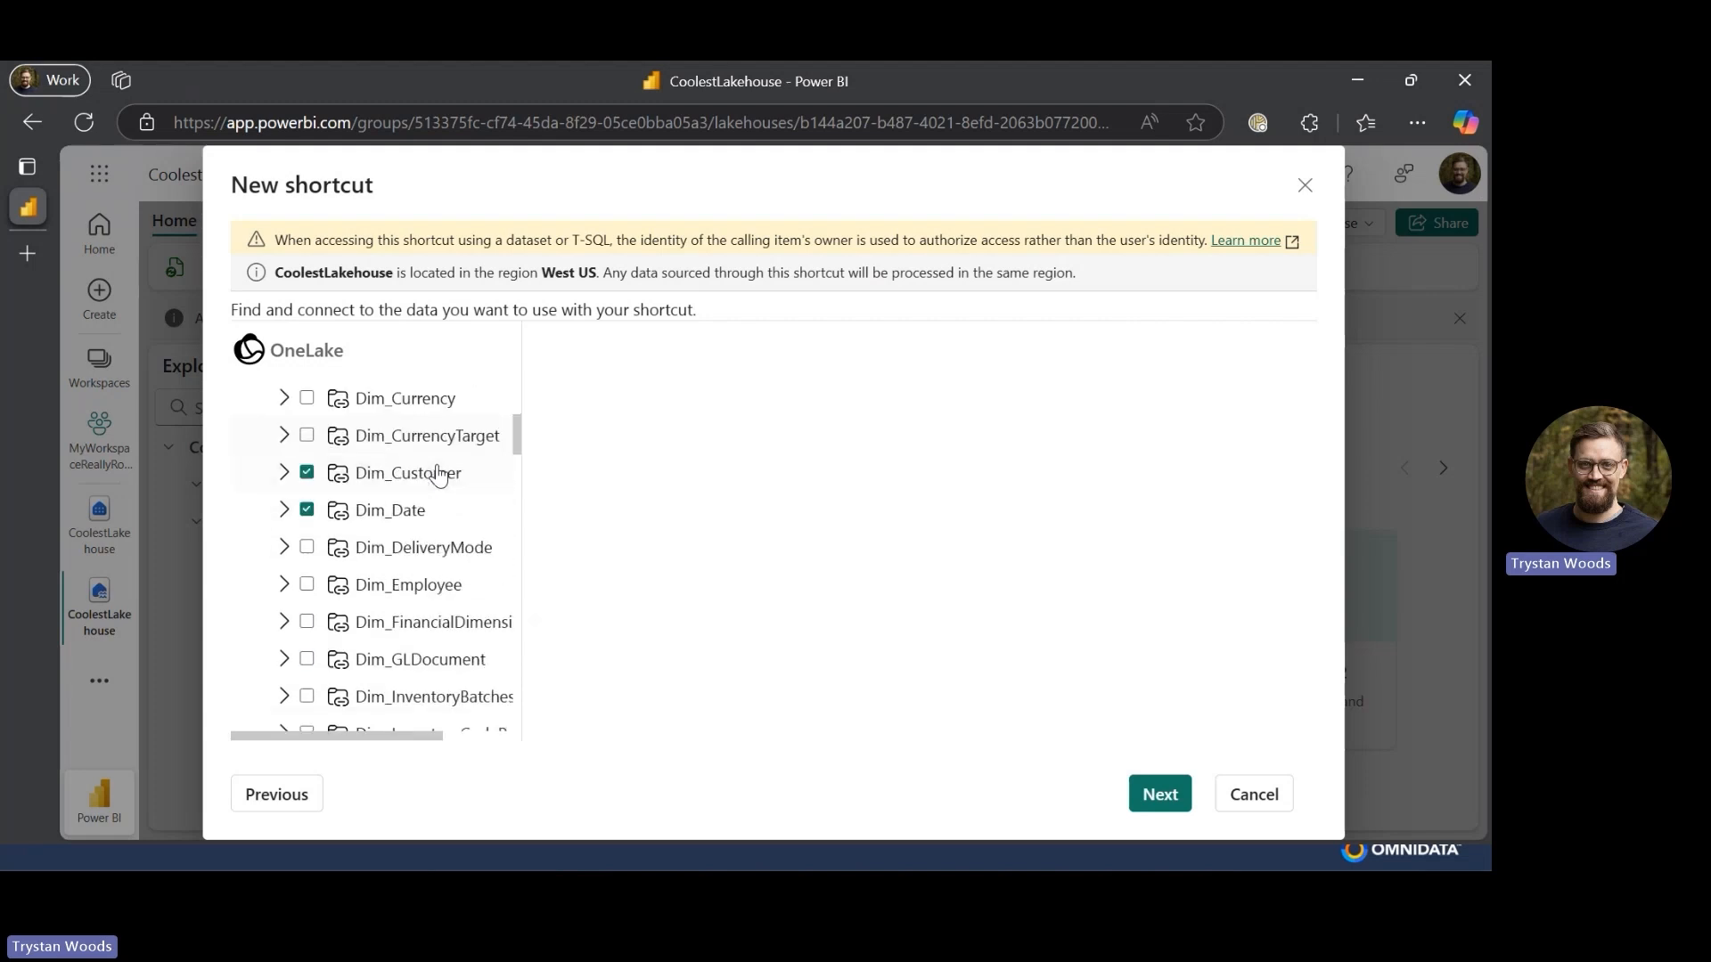
left_click(1141, 795)
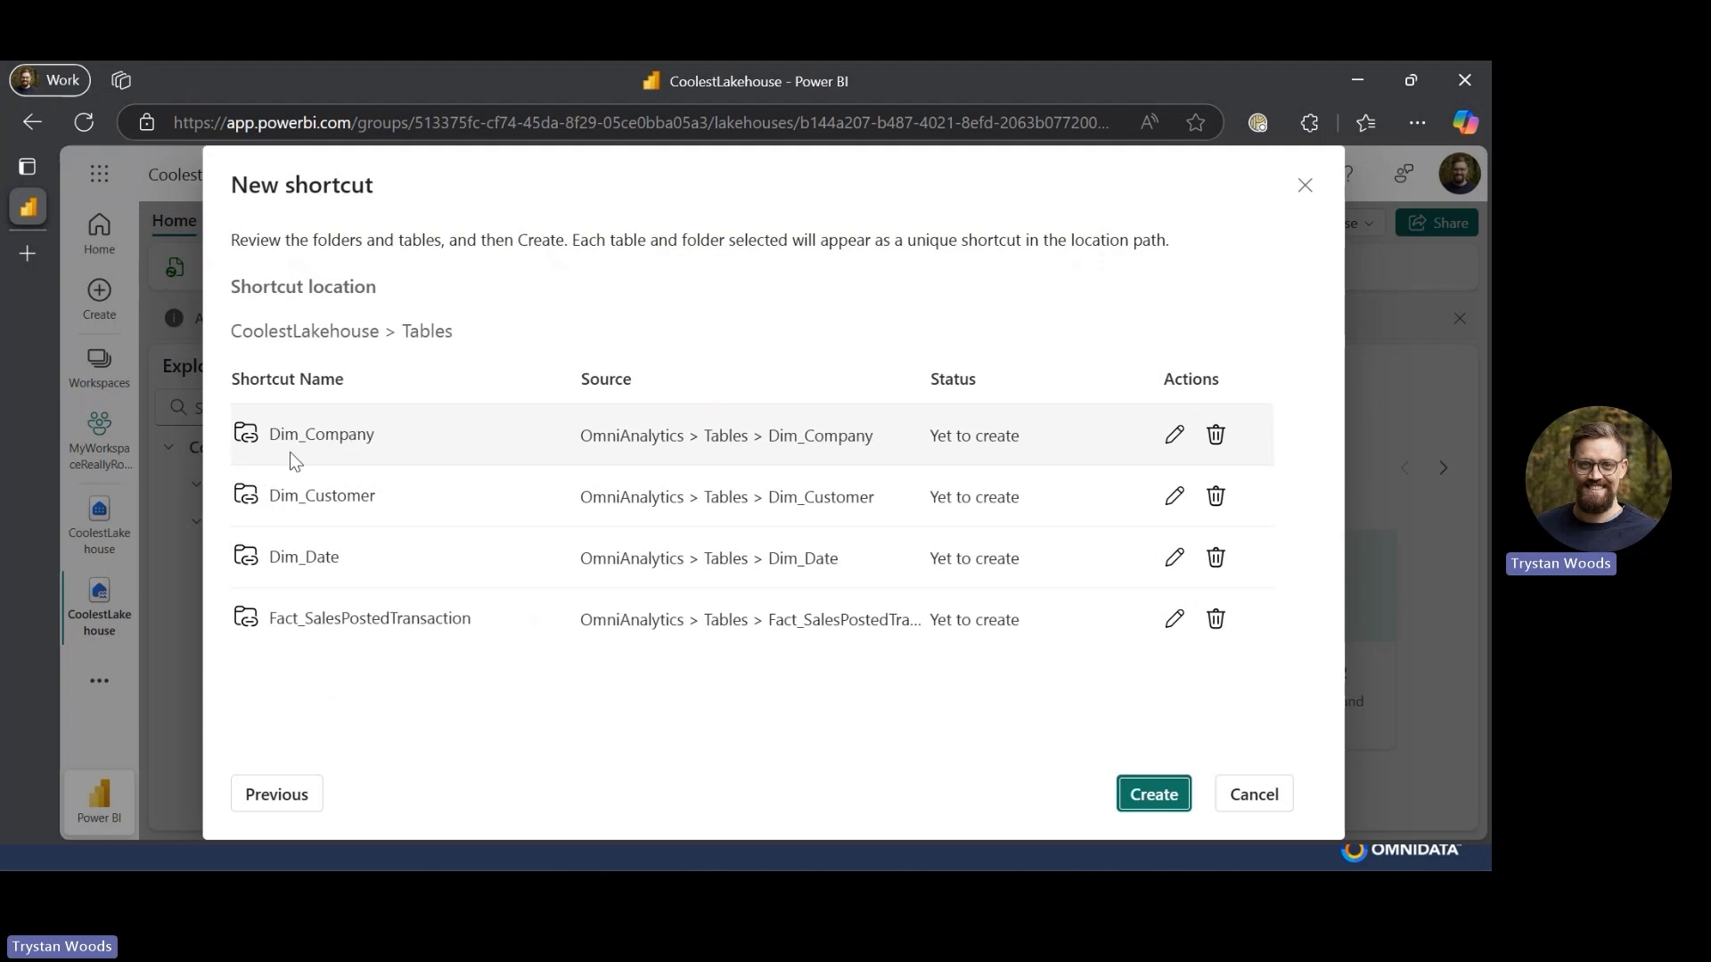
- Rename the Dim_Company shortcut to Company by removing its Dim_ prefix
left_click(1175, 435)
left_click(415, 436)
double_click(414, 437)
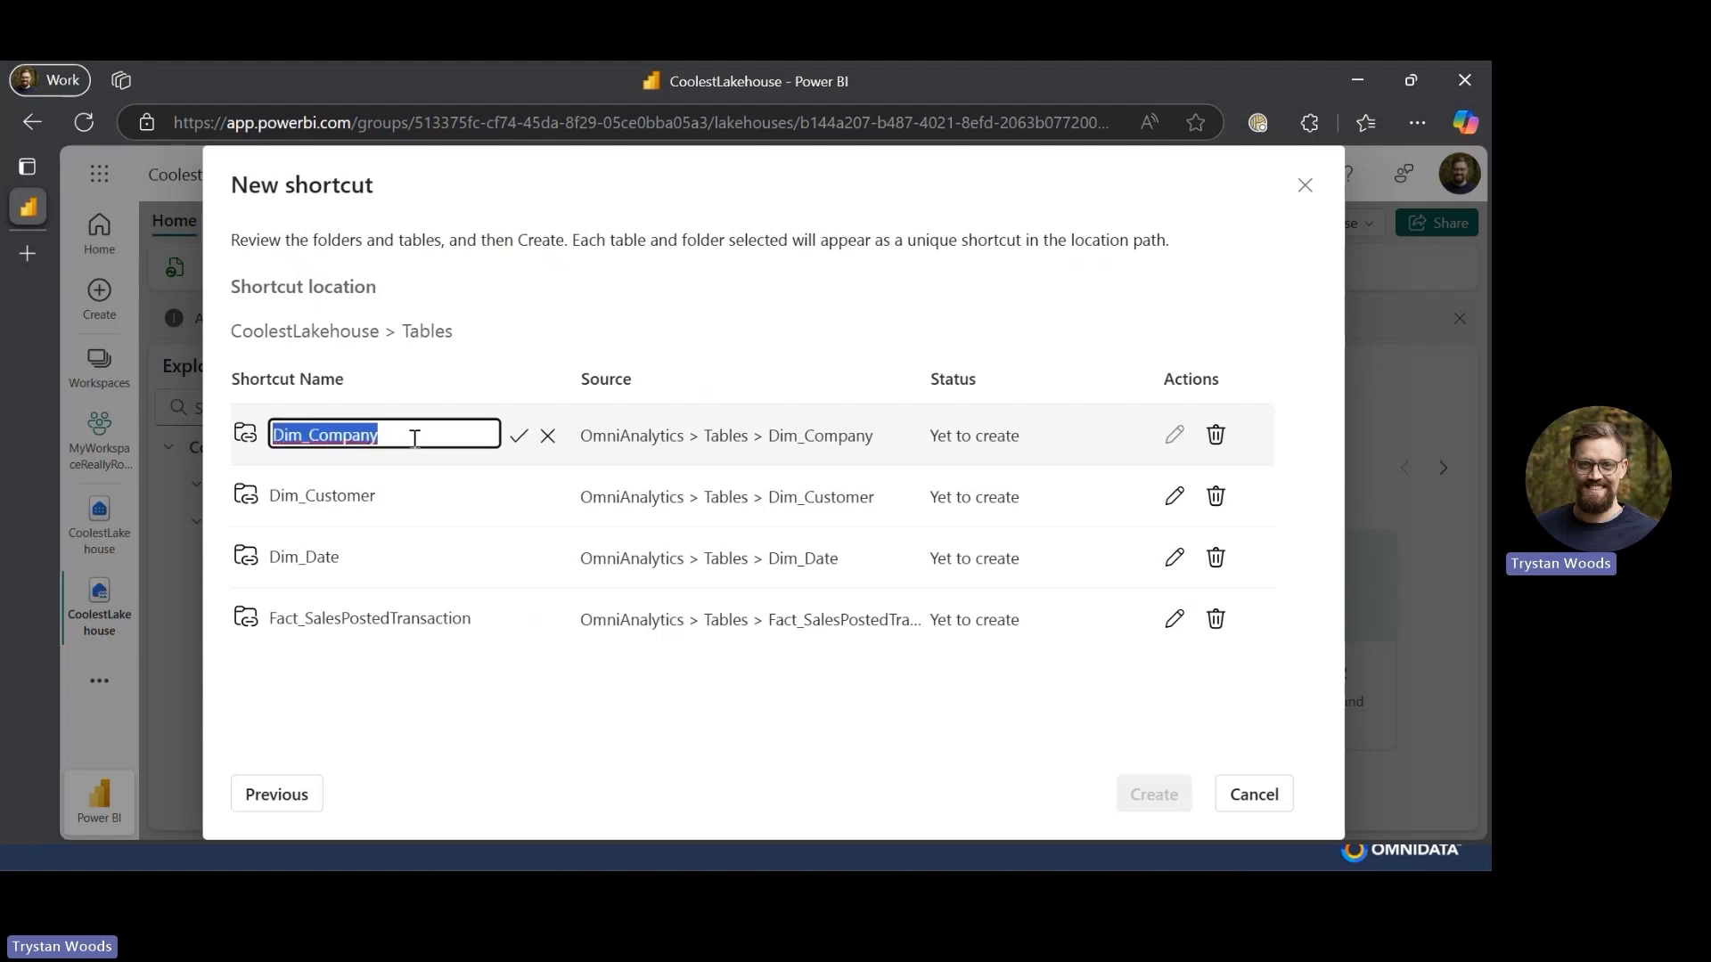
key("Home")
key("shift+Right")
key("shift+Right")
key("shift+Right")
key("shift+Right")
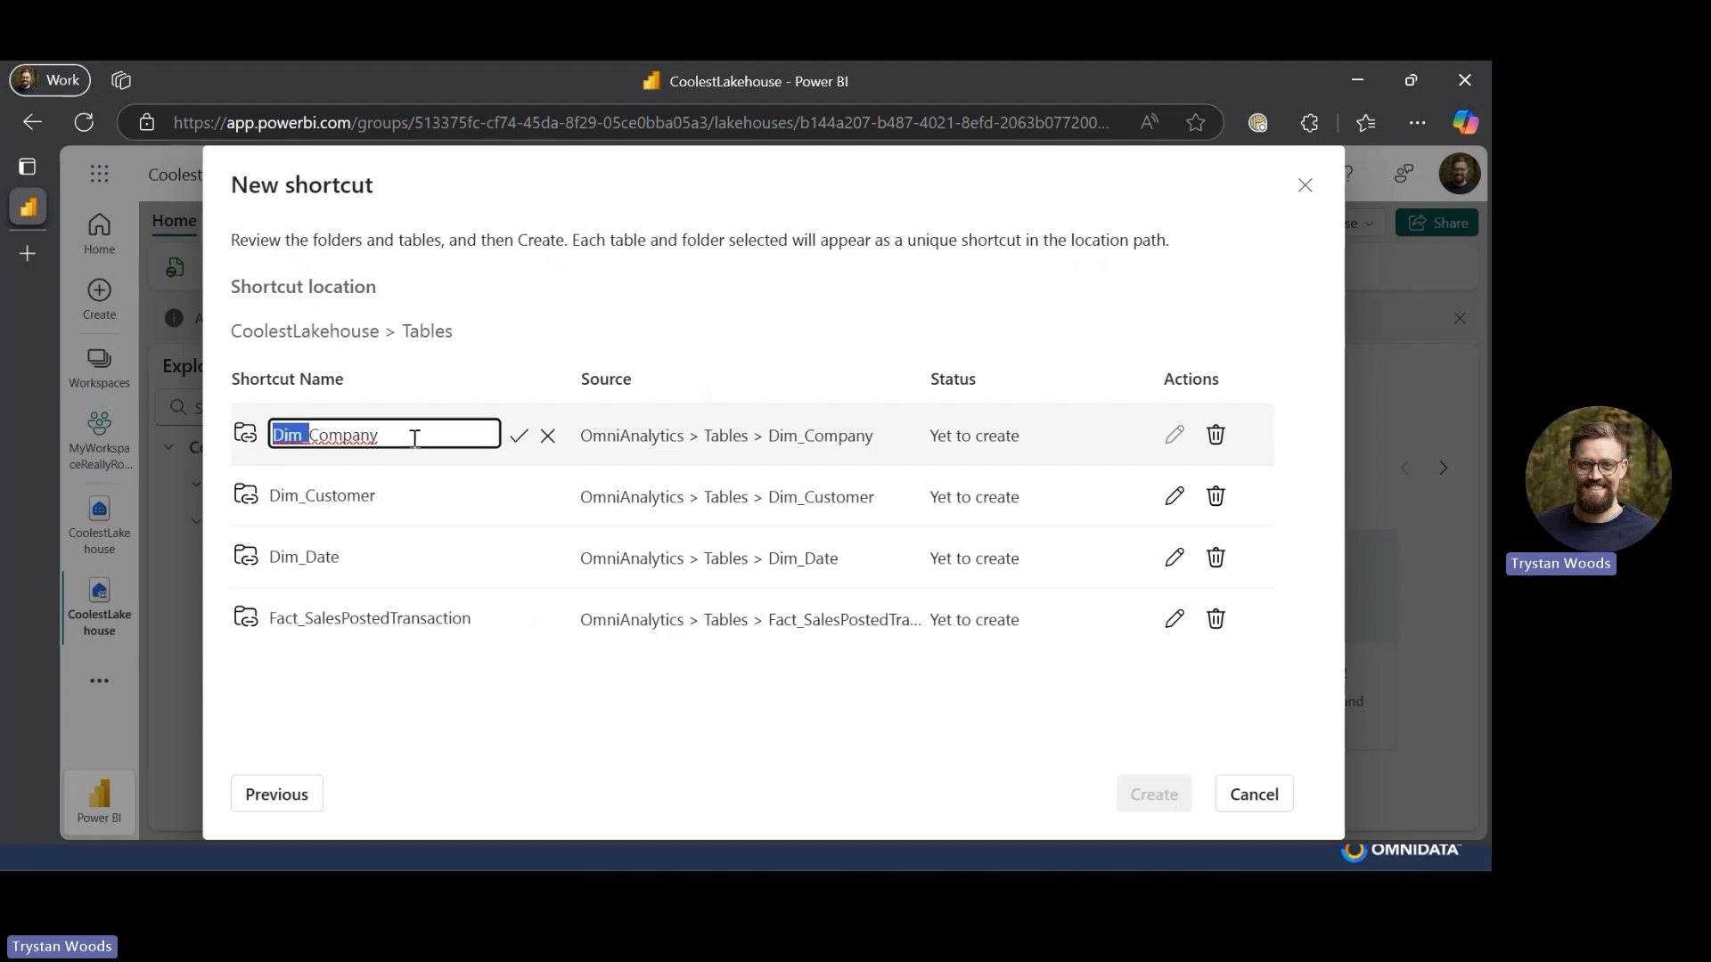
key("BackSpace")
key("Return")
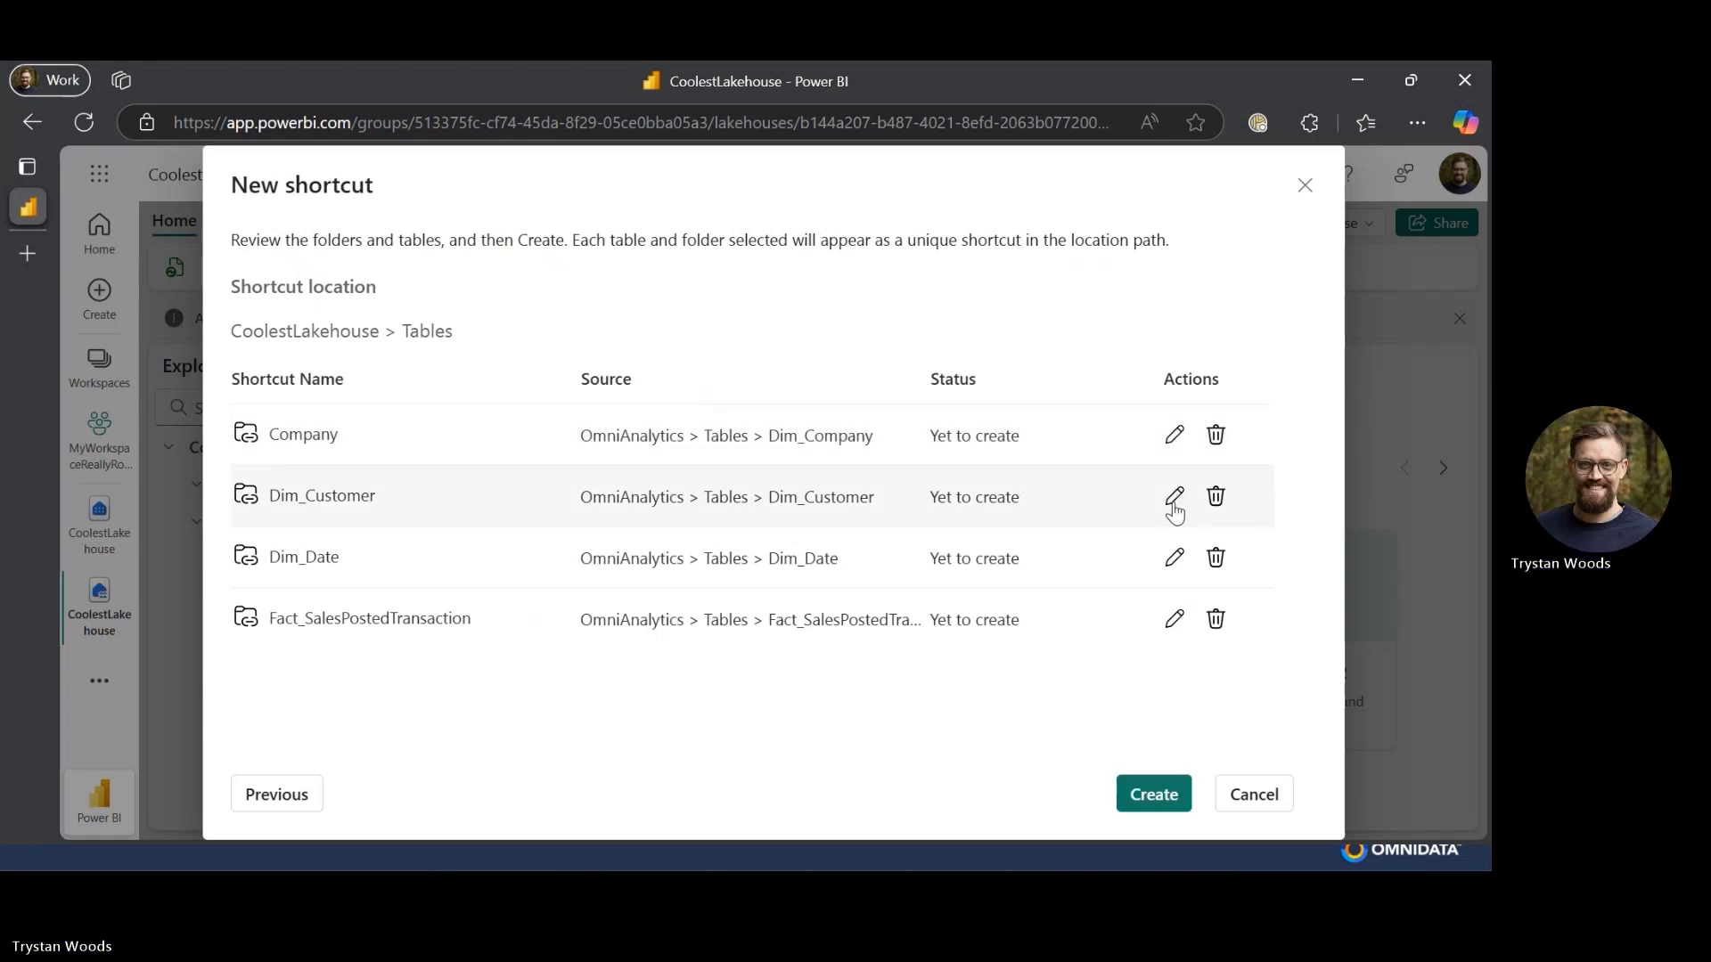
- Rename the Dim_Customer shortcut to Customer
left_click(1174, 497)
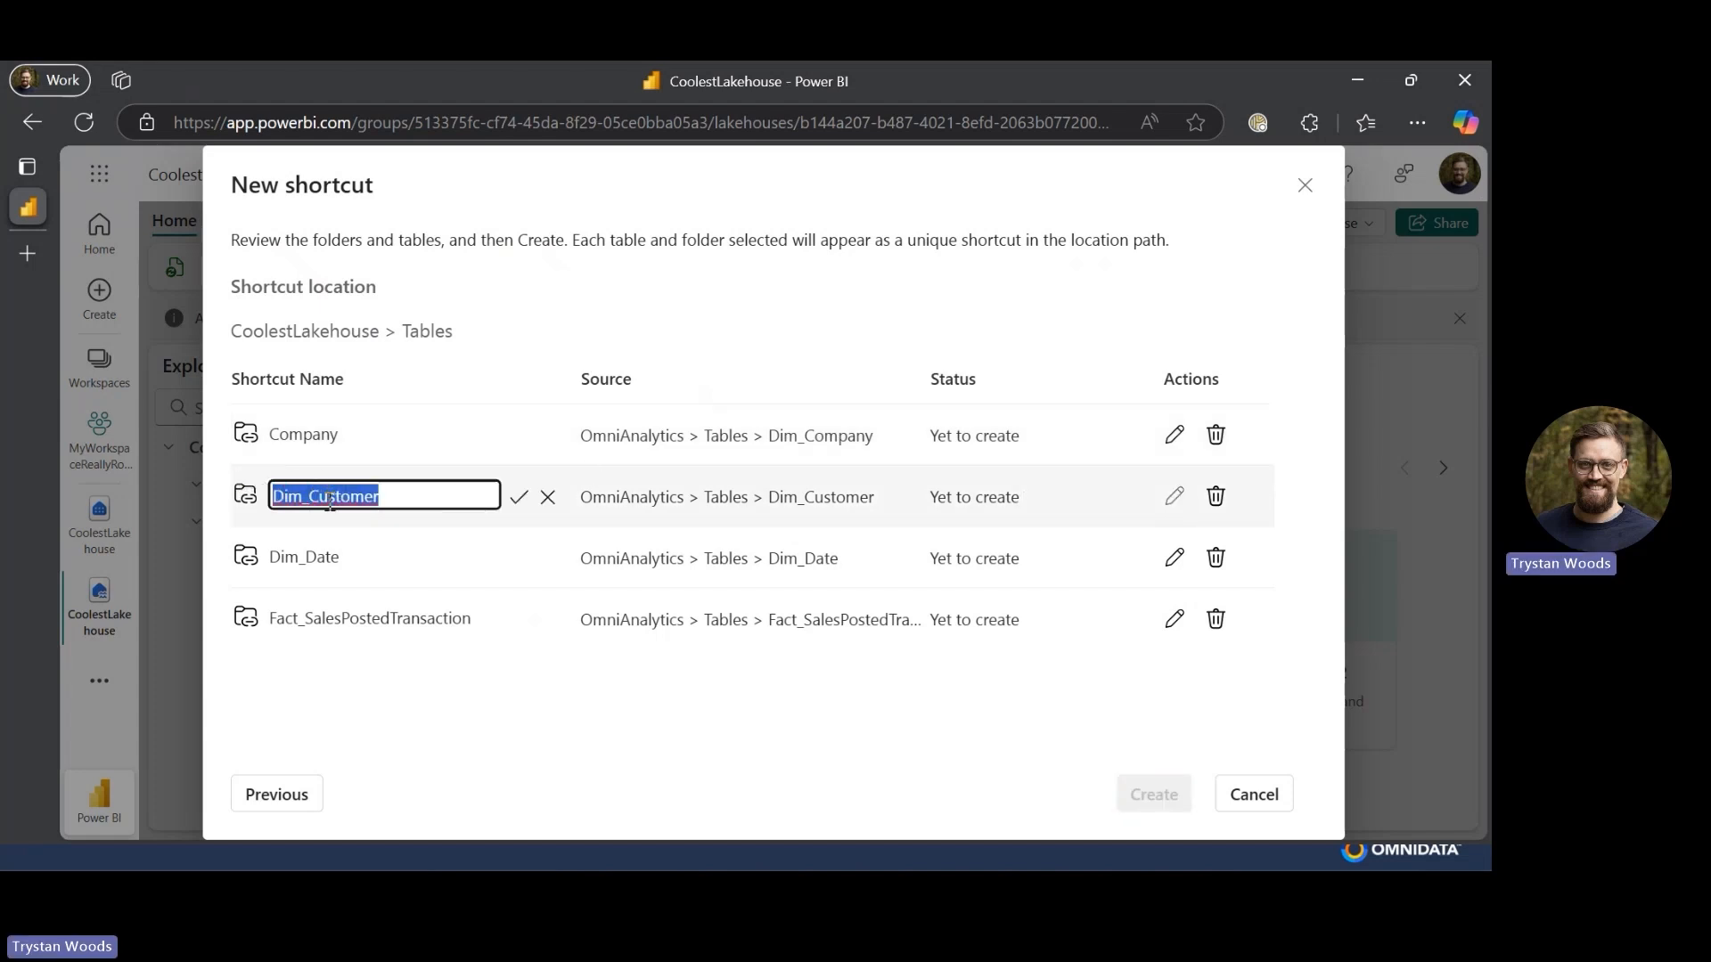
left_click(330, 501)
key("shift+Home")
key("BackSpace")
key("Return")
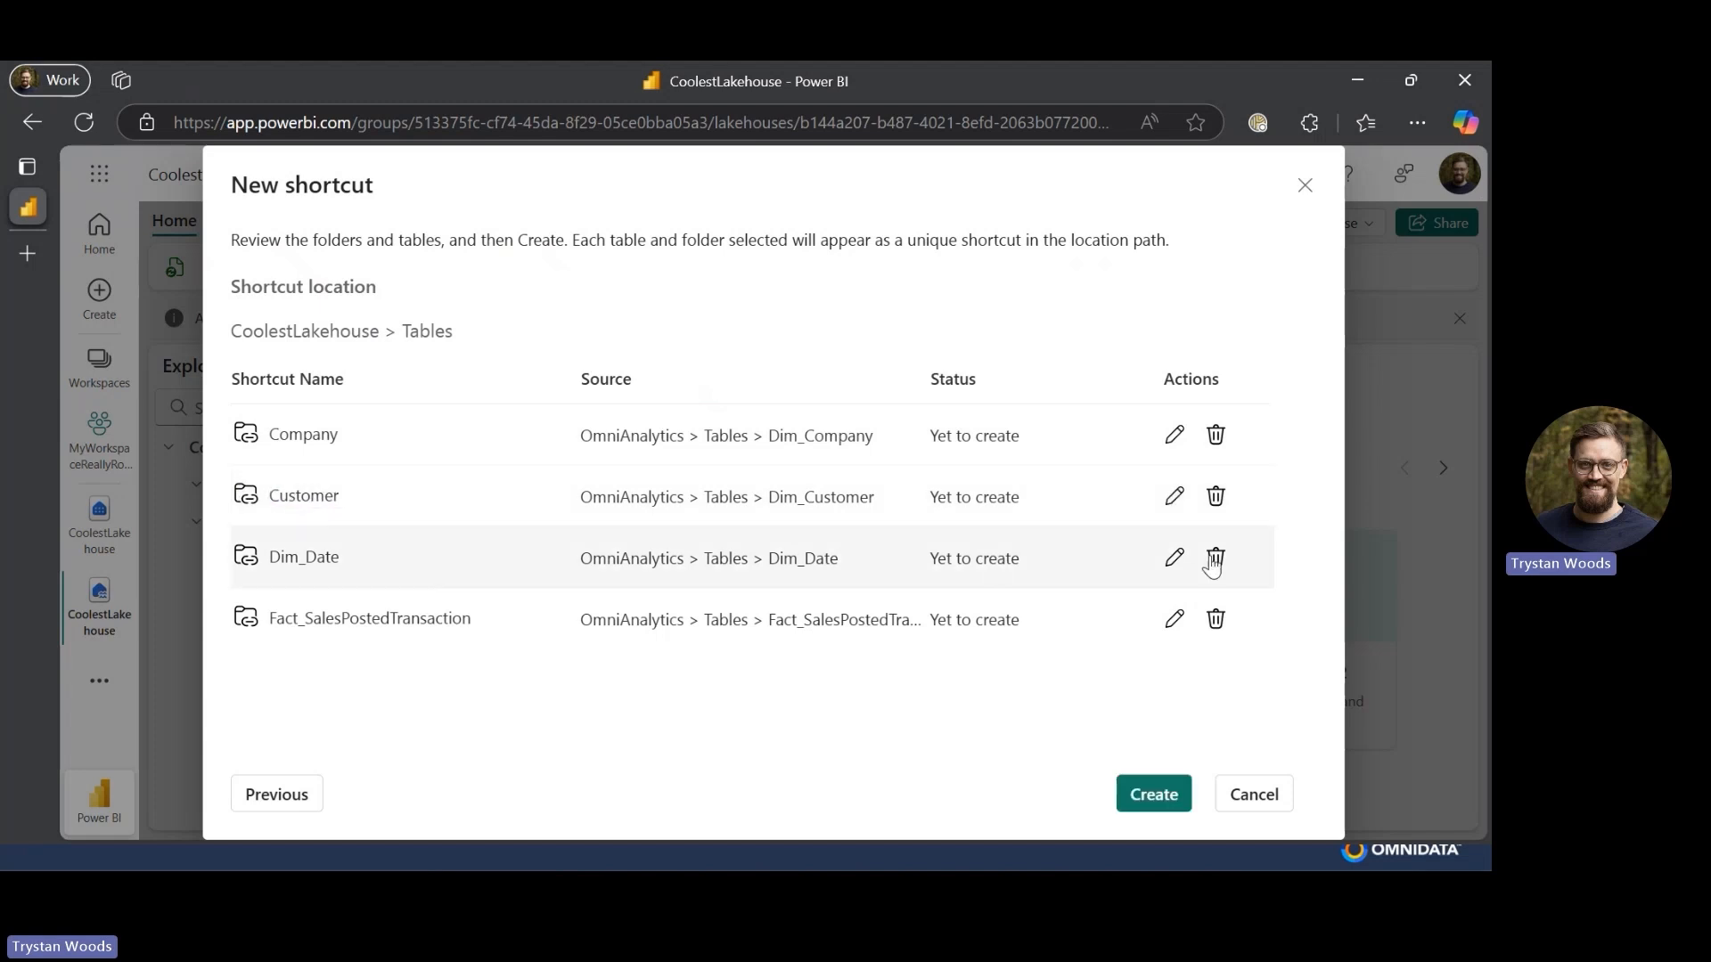
- Rename the Dim_Date shortcut to Date and the Fact_SalesPostedTransaction shortcut to Sales Posted Transaction
left_click(1175, 558)
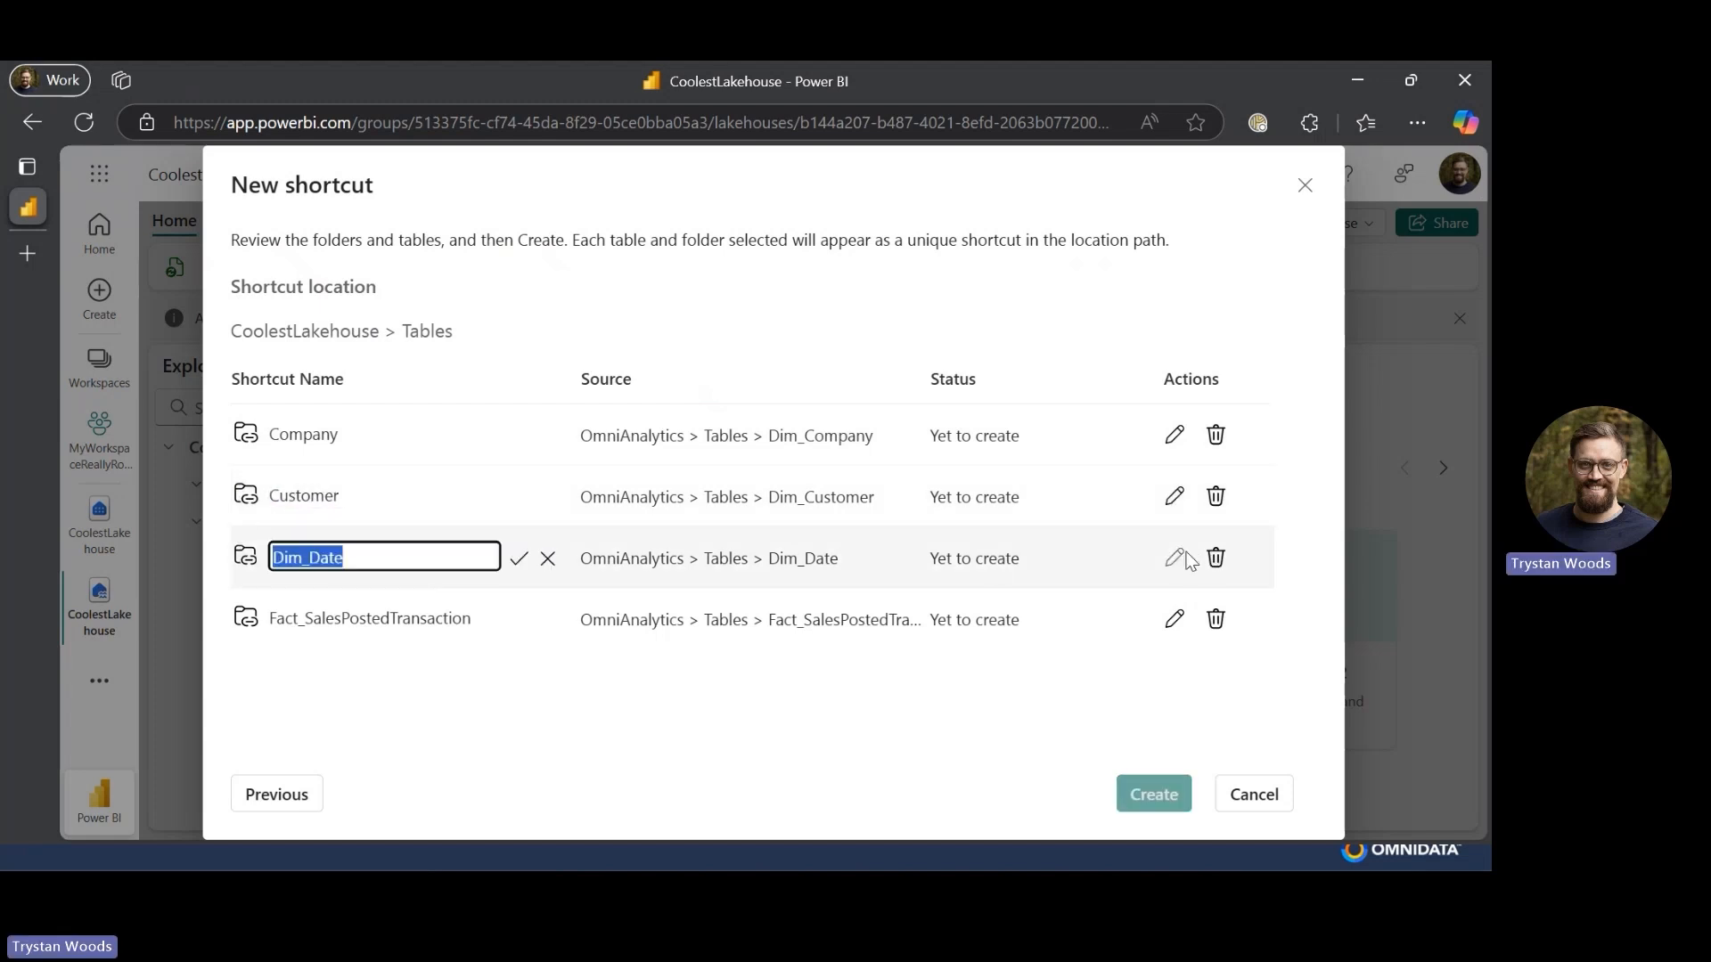
left_click(318, 557)
key("shift+Home")
key("BackSpace")
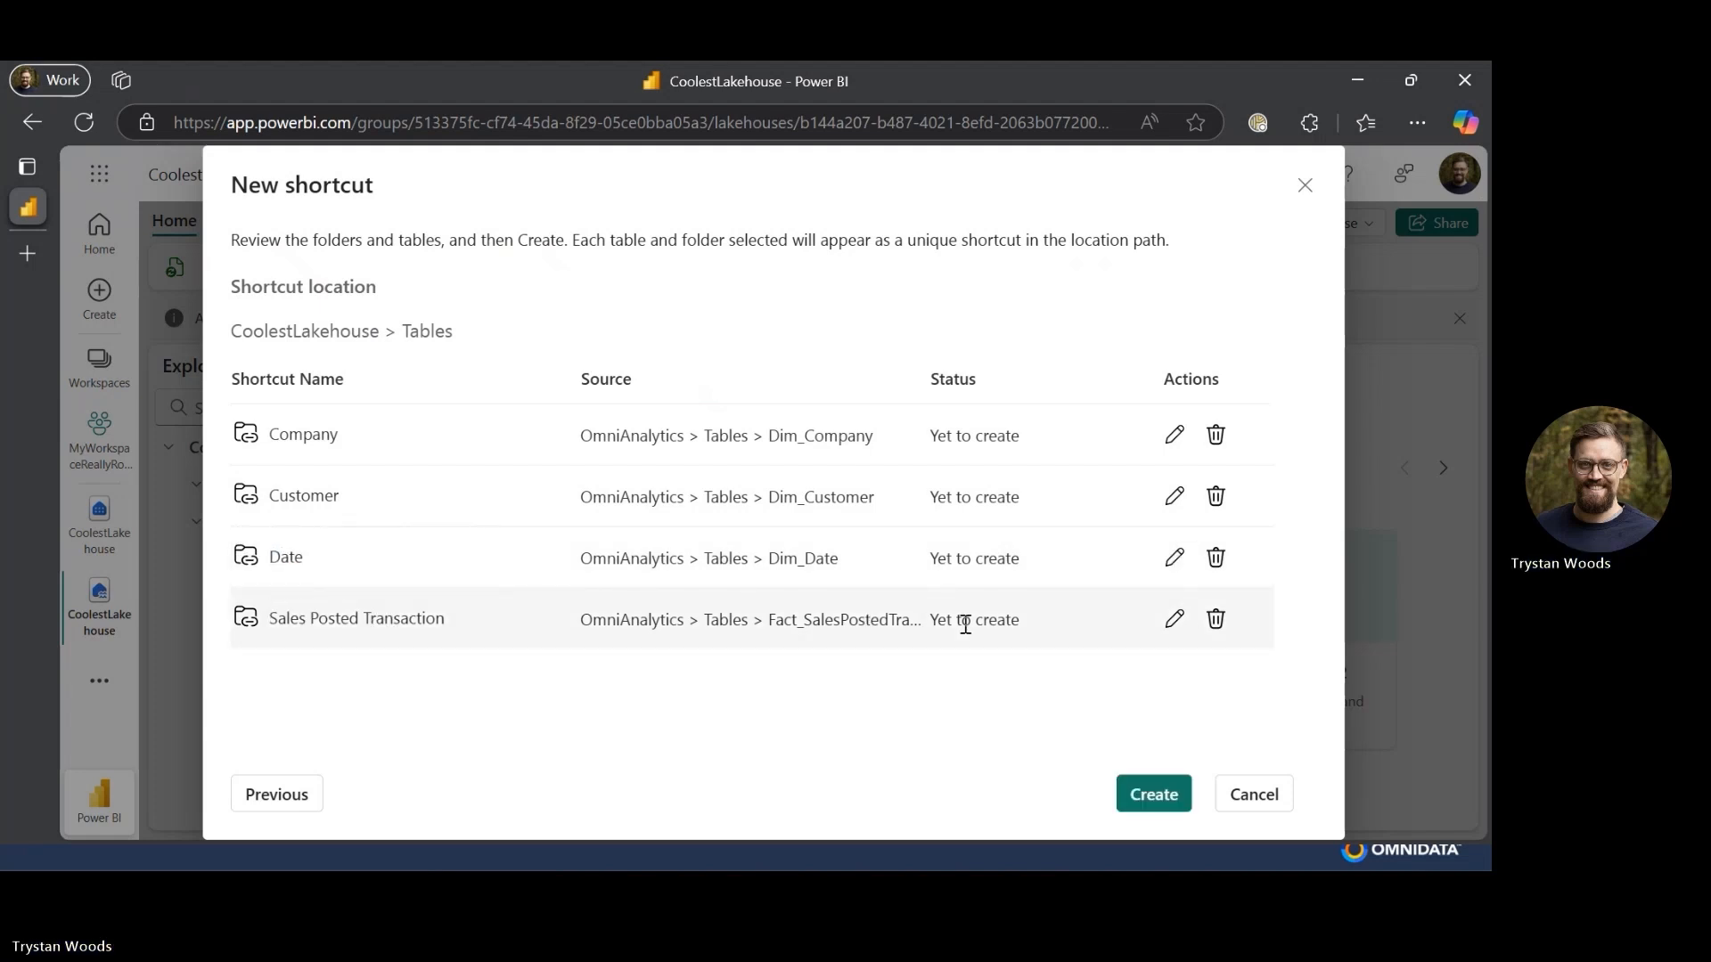
- Create the four shortcuts and refresh the lakehouse's Tables folder
left_click(1150, 794)
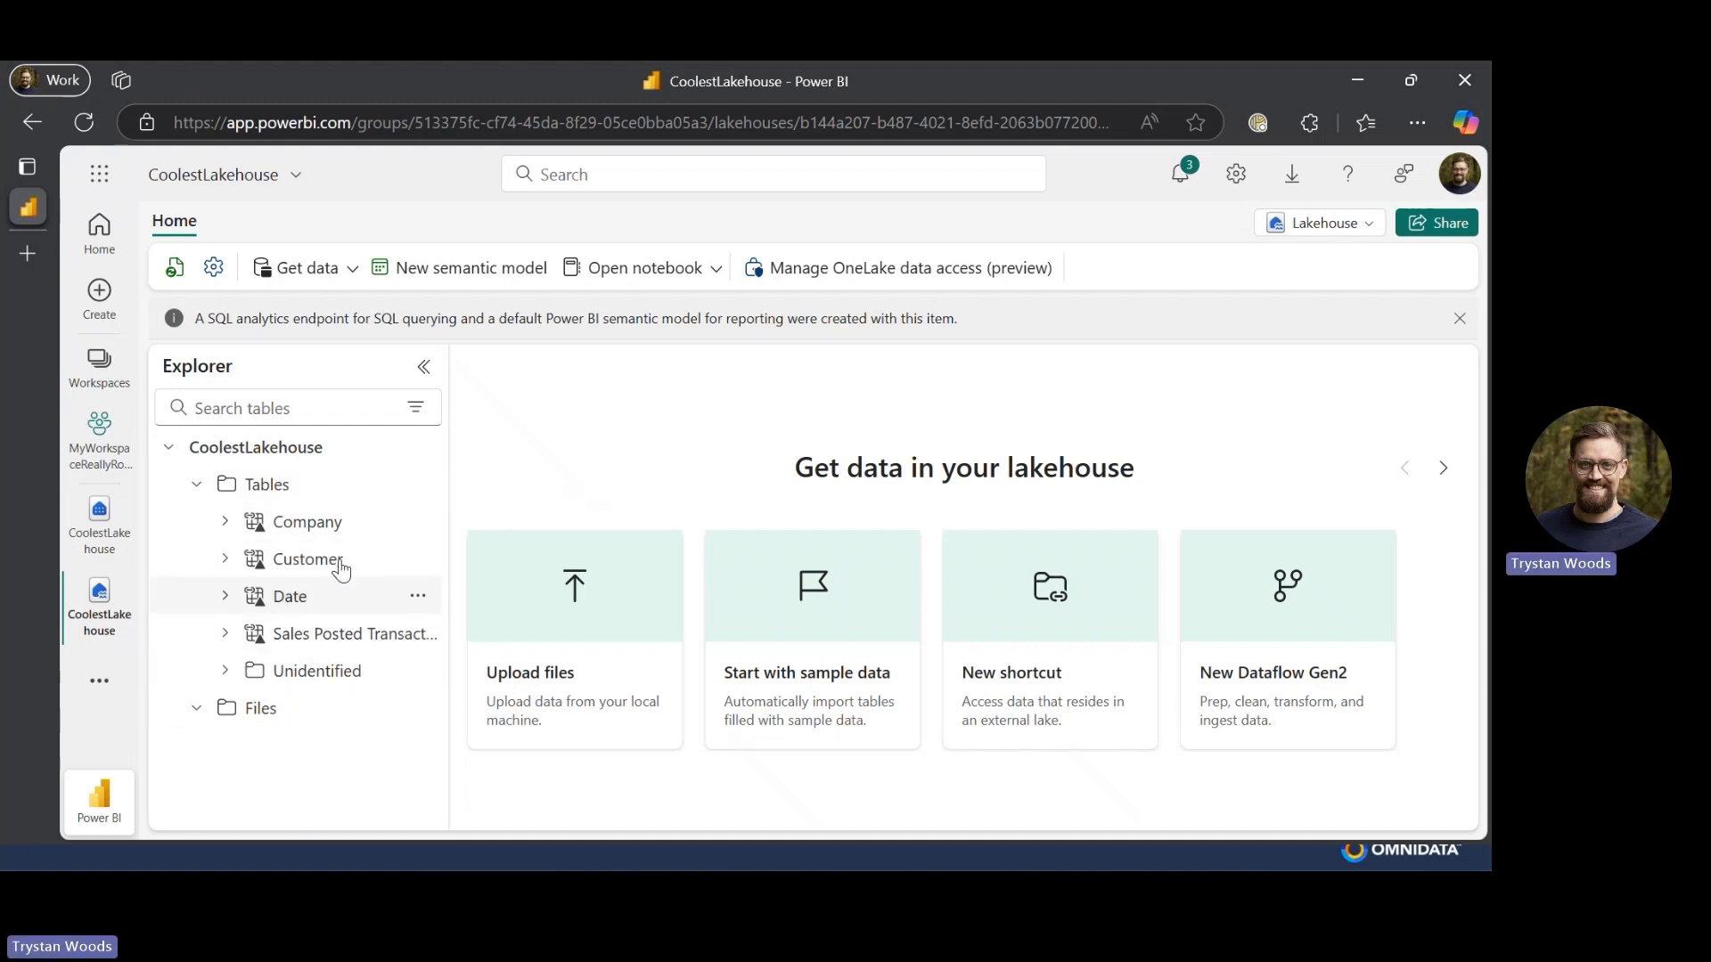
left_click(417, 484)
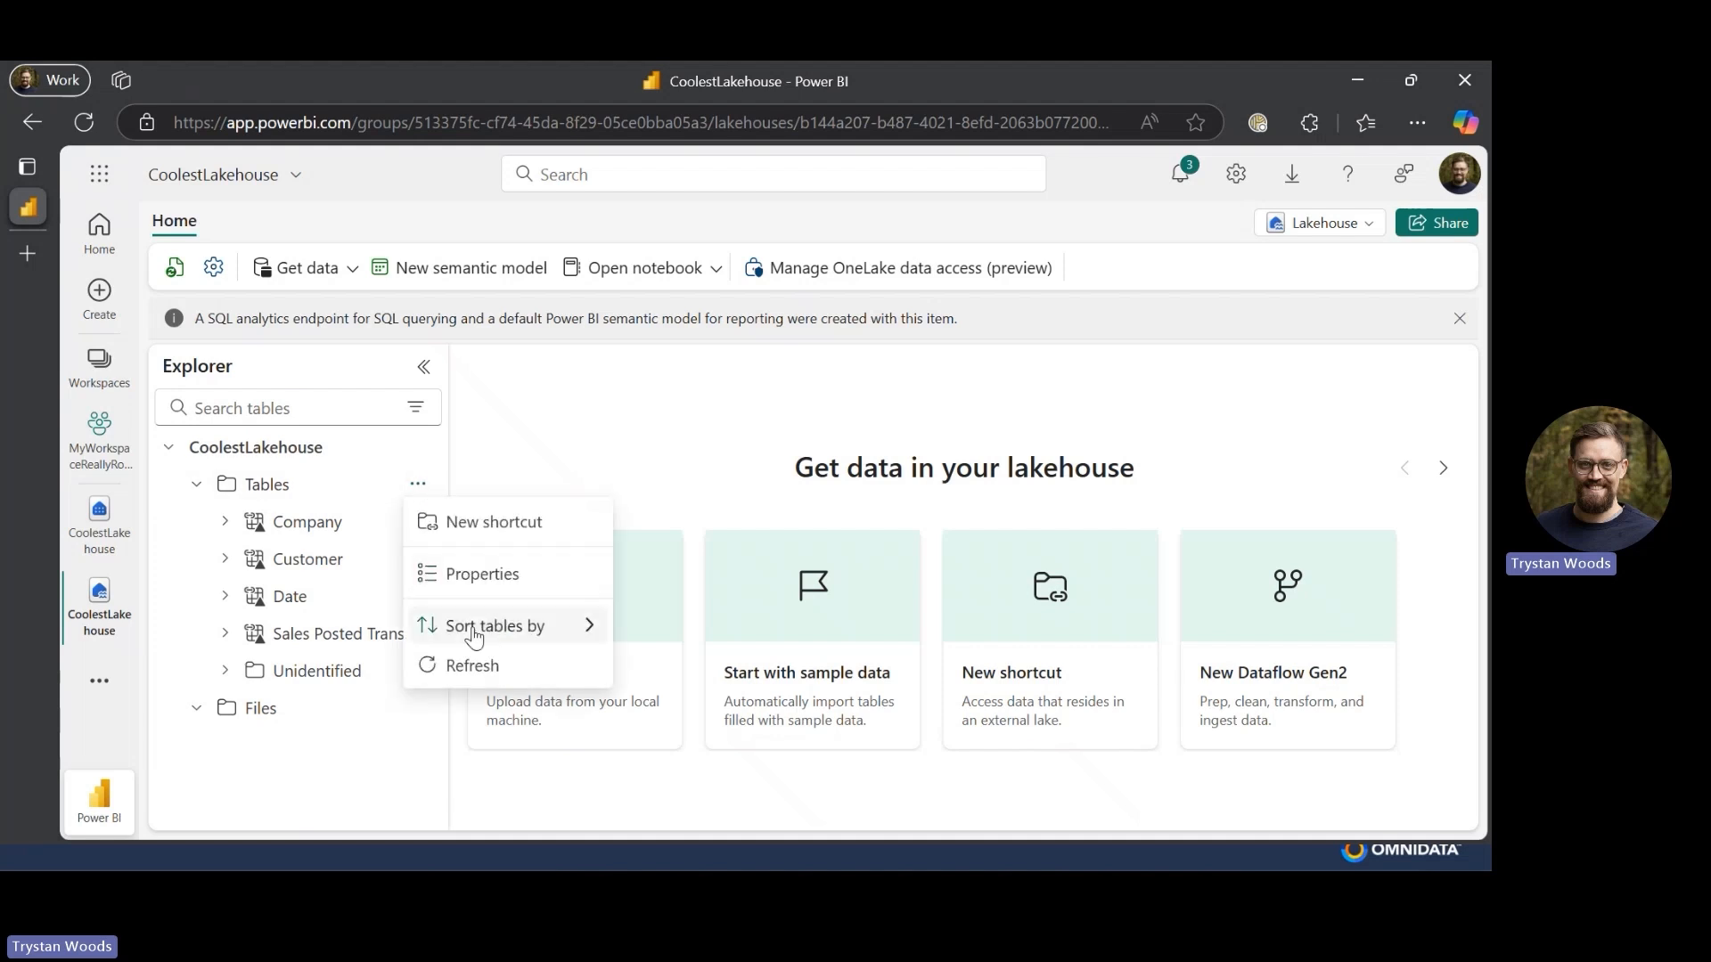
left_click(474, 680)
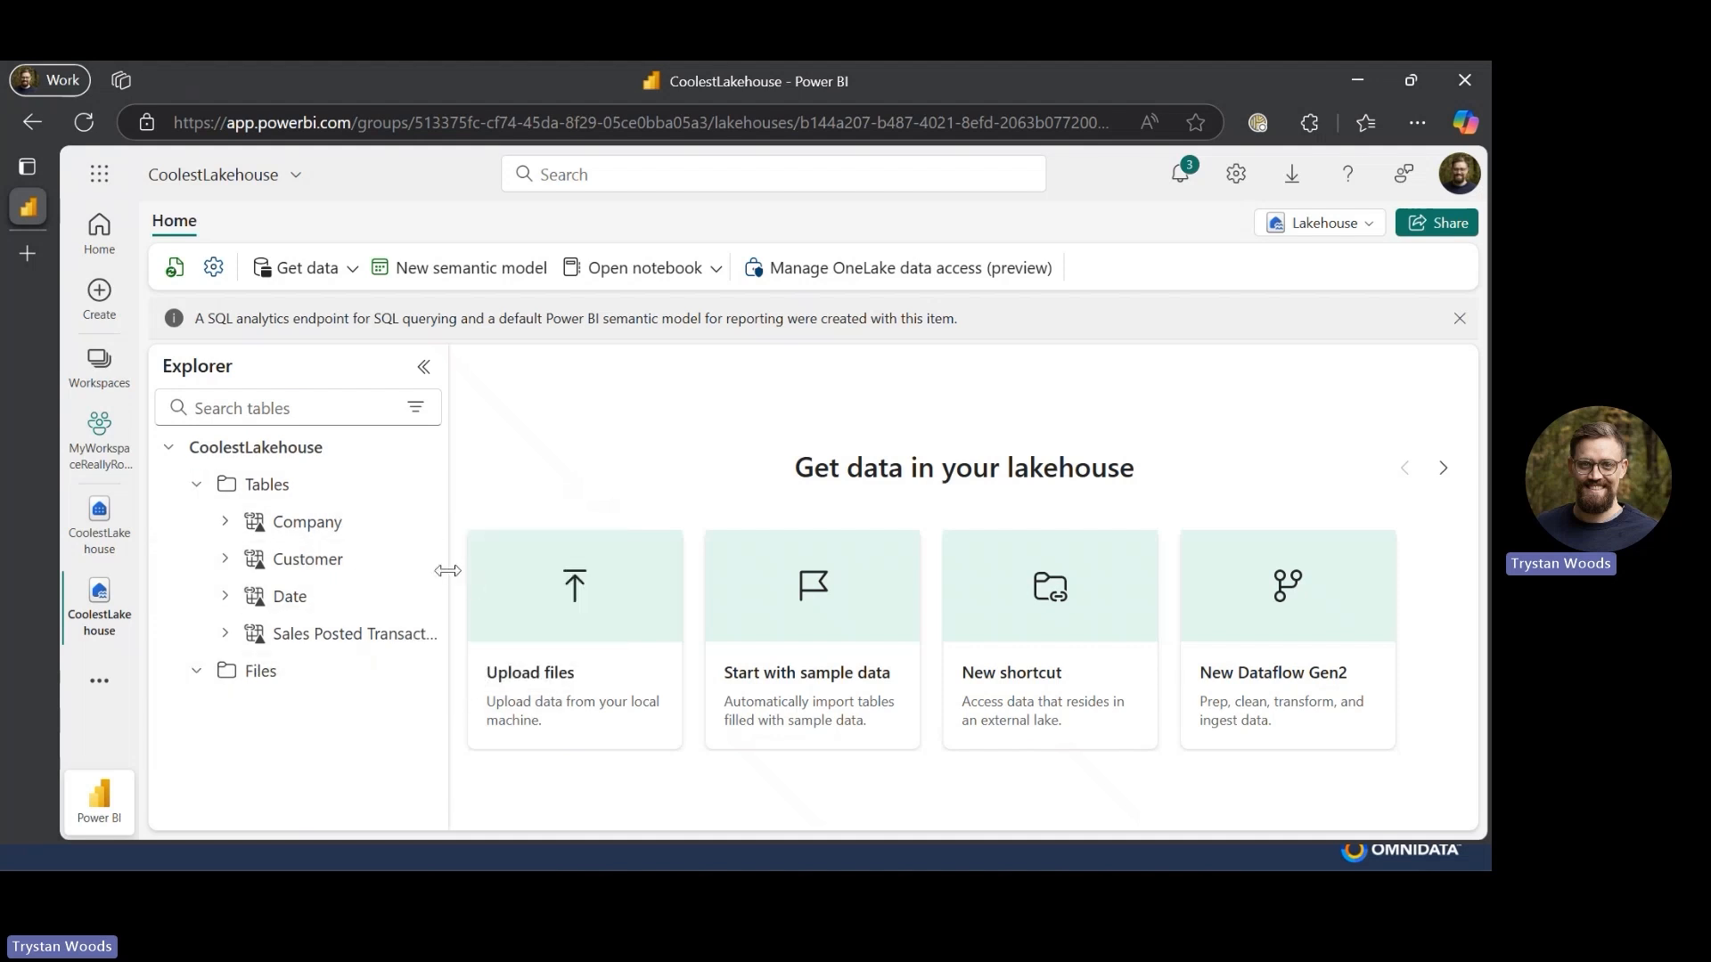
left_click_drag(451, 571, 538, 571)
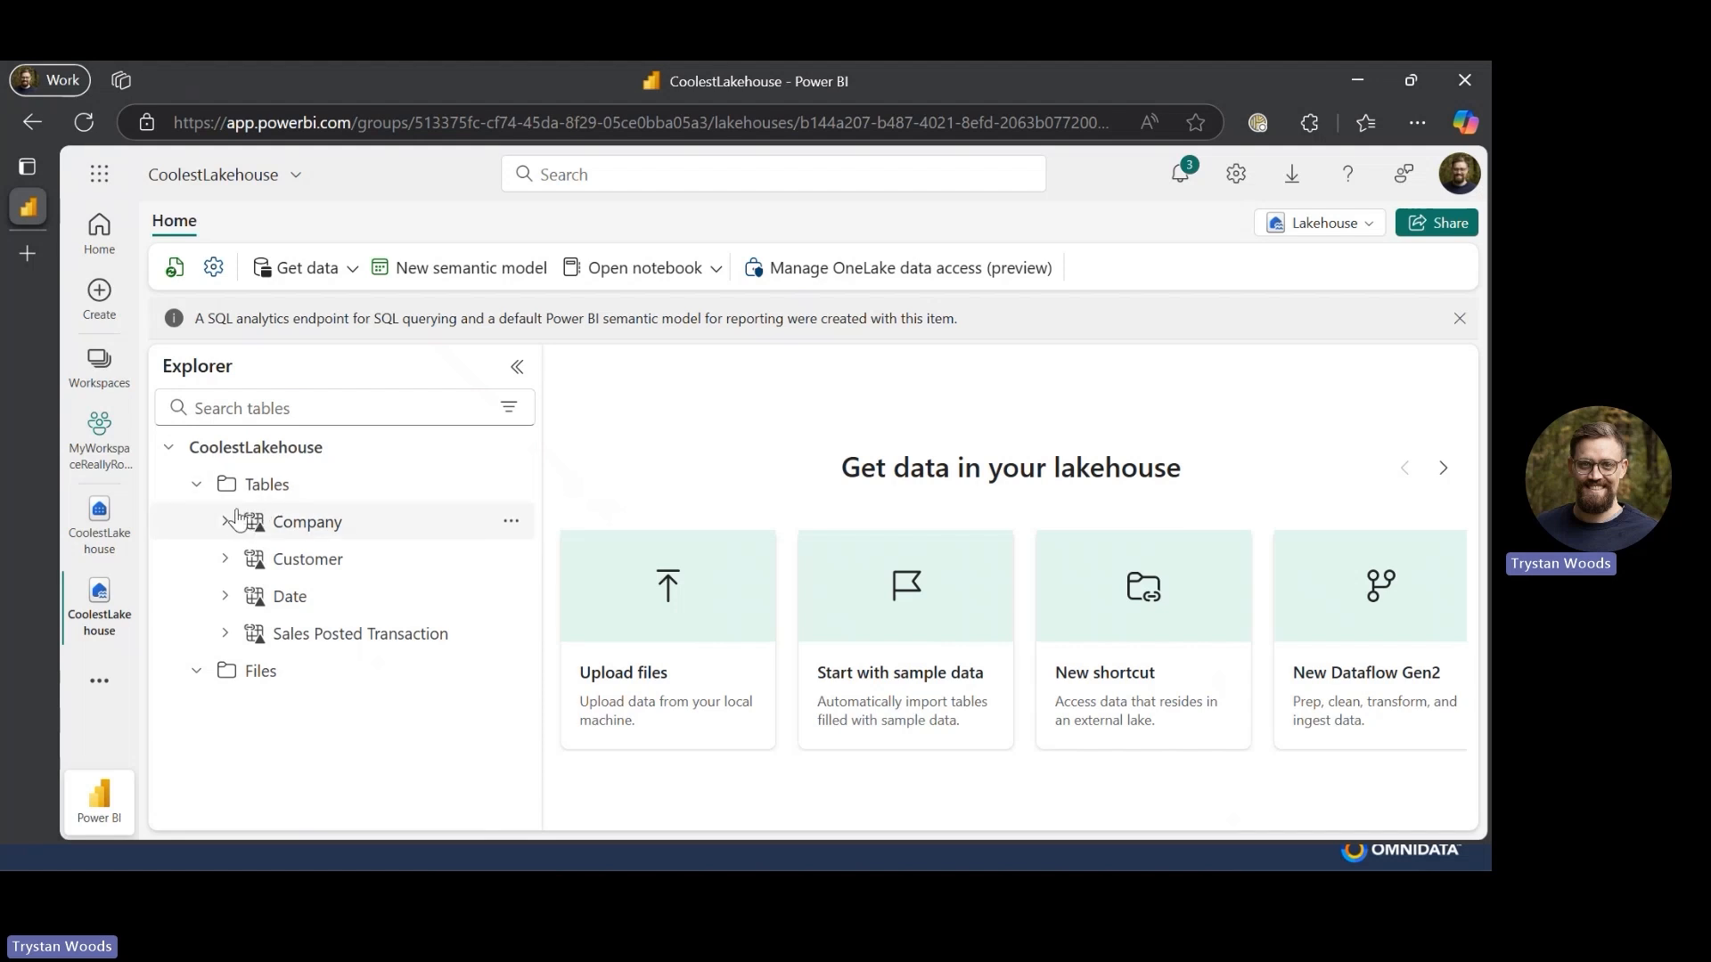
scroll(321, 452, "up", 5)
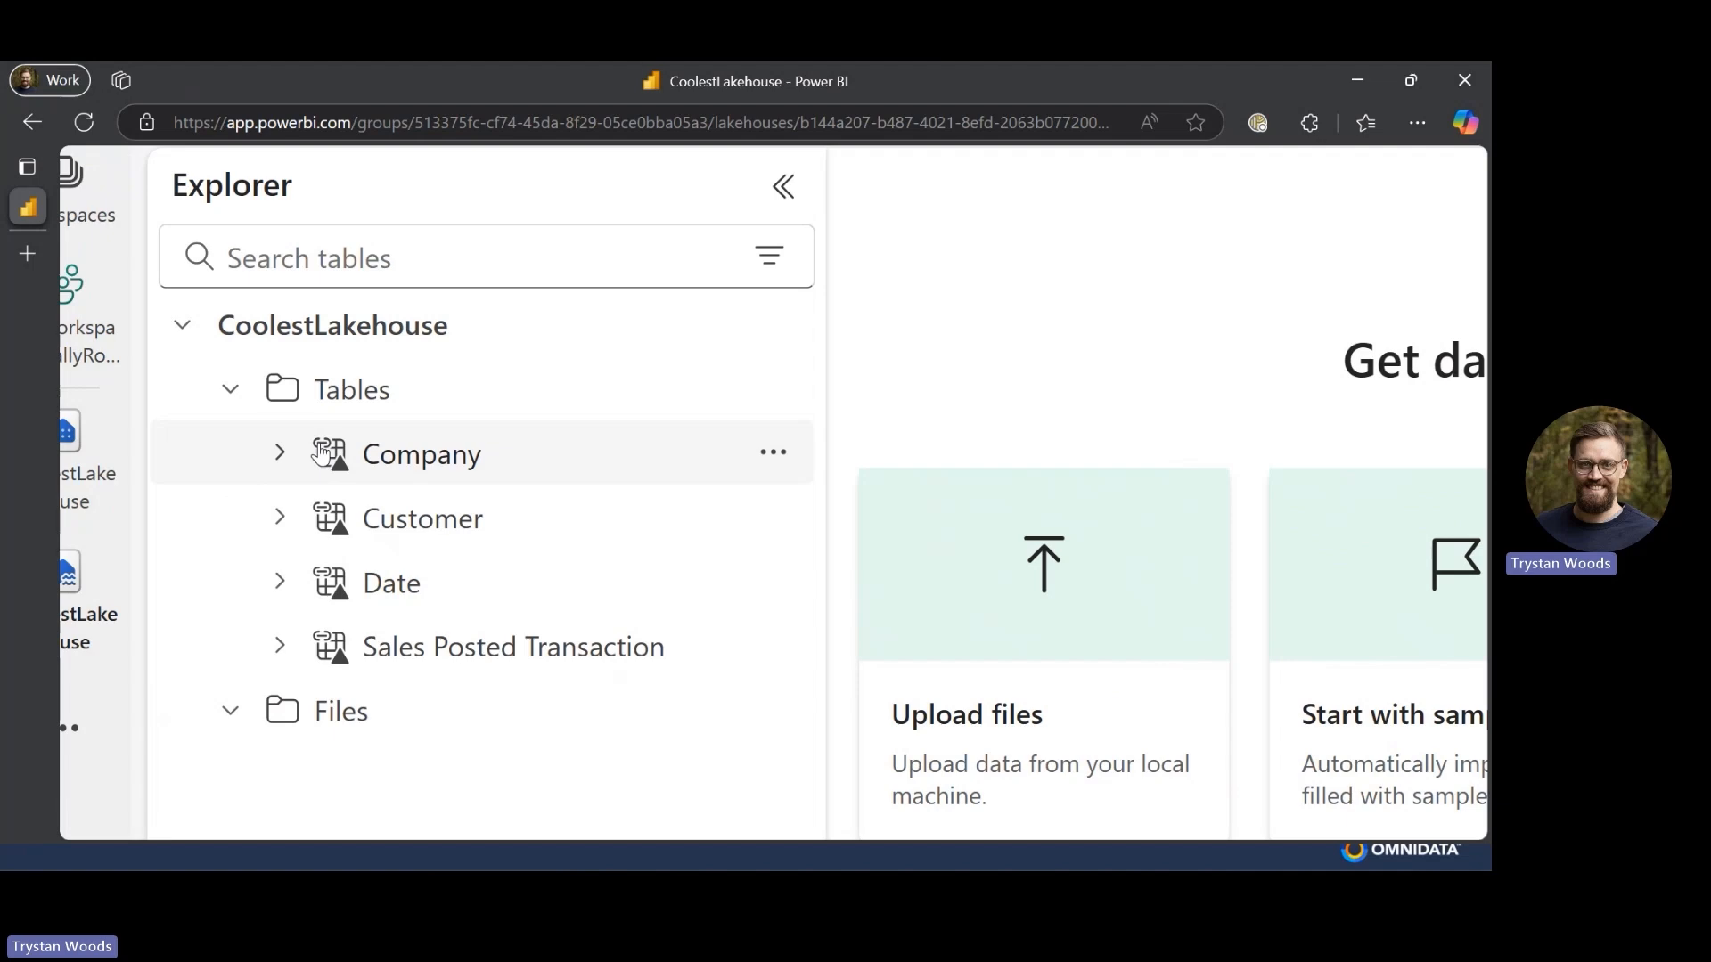
scroll(322, 453, "down", 5)
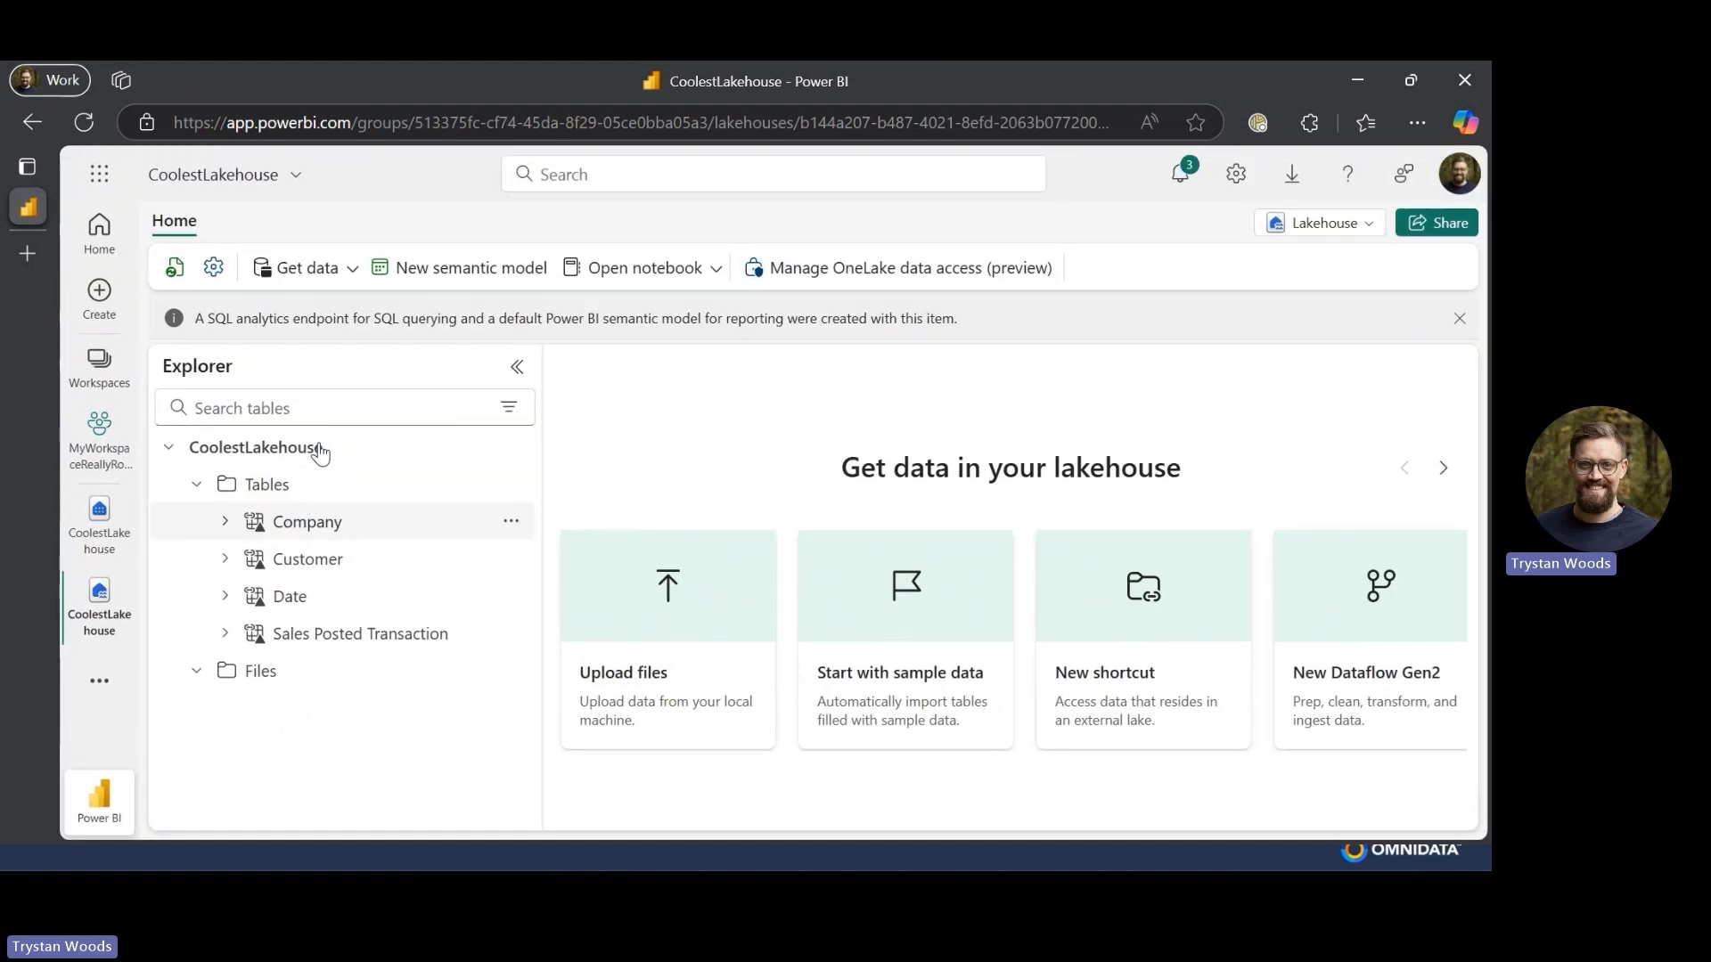
left_click(1361, 233)
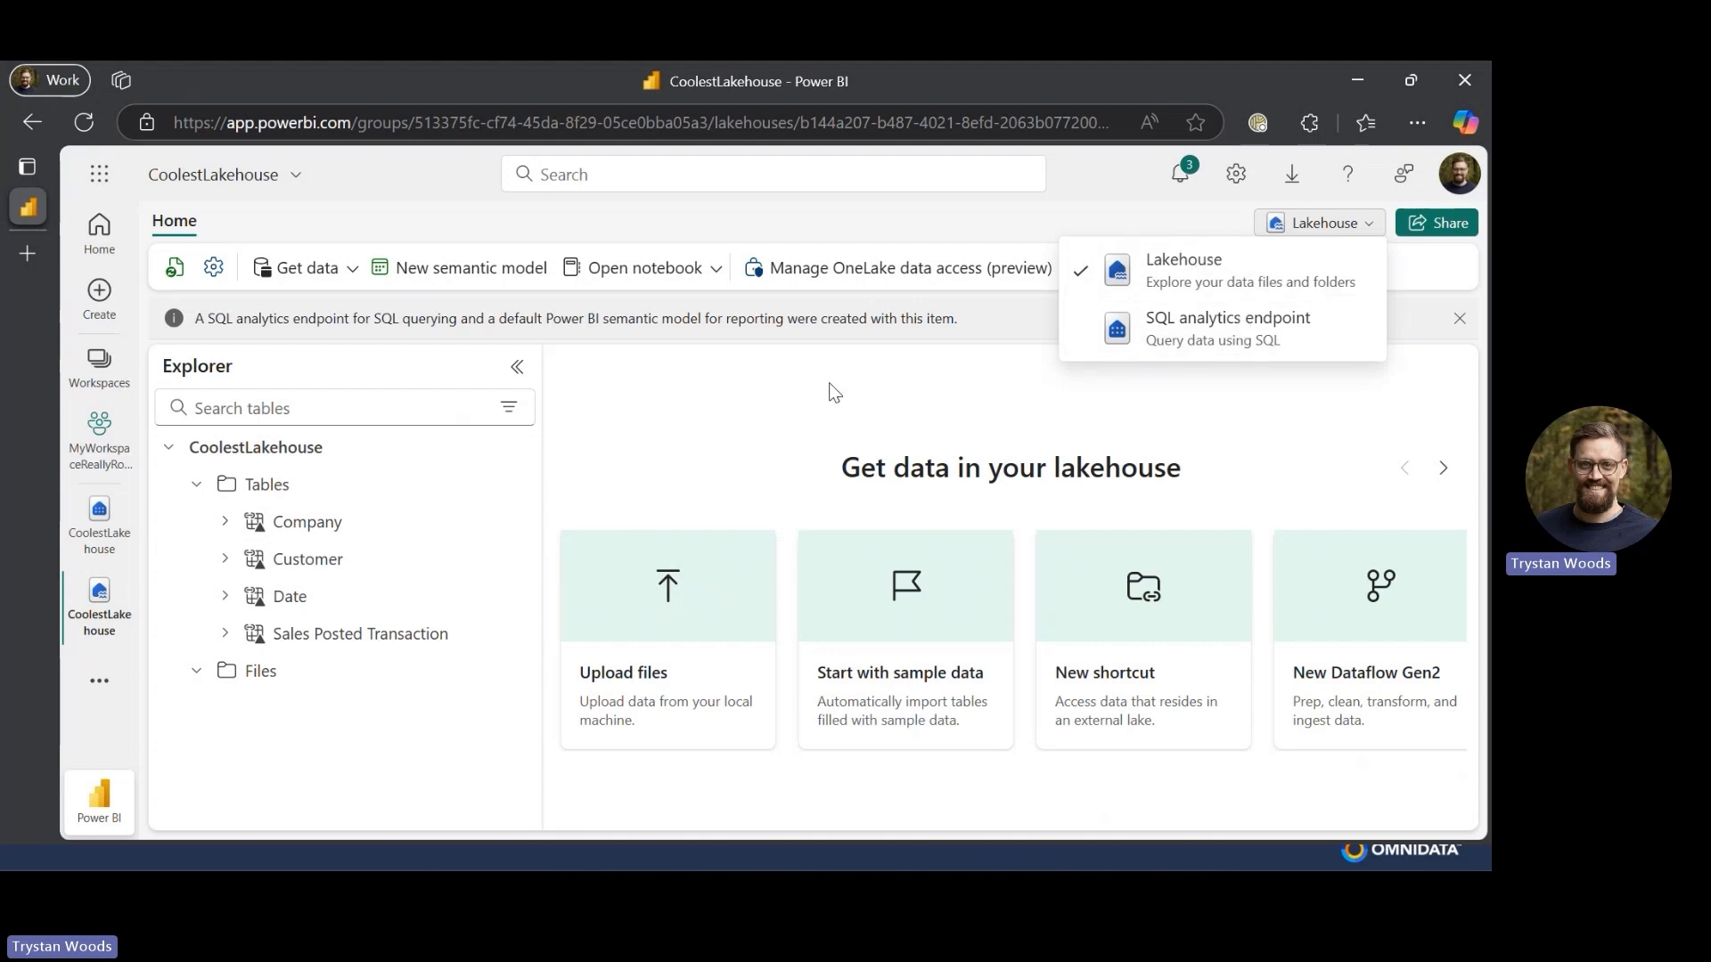
left_click(709, 359)
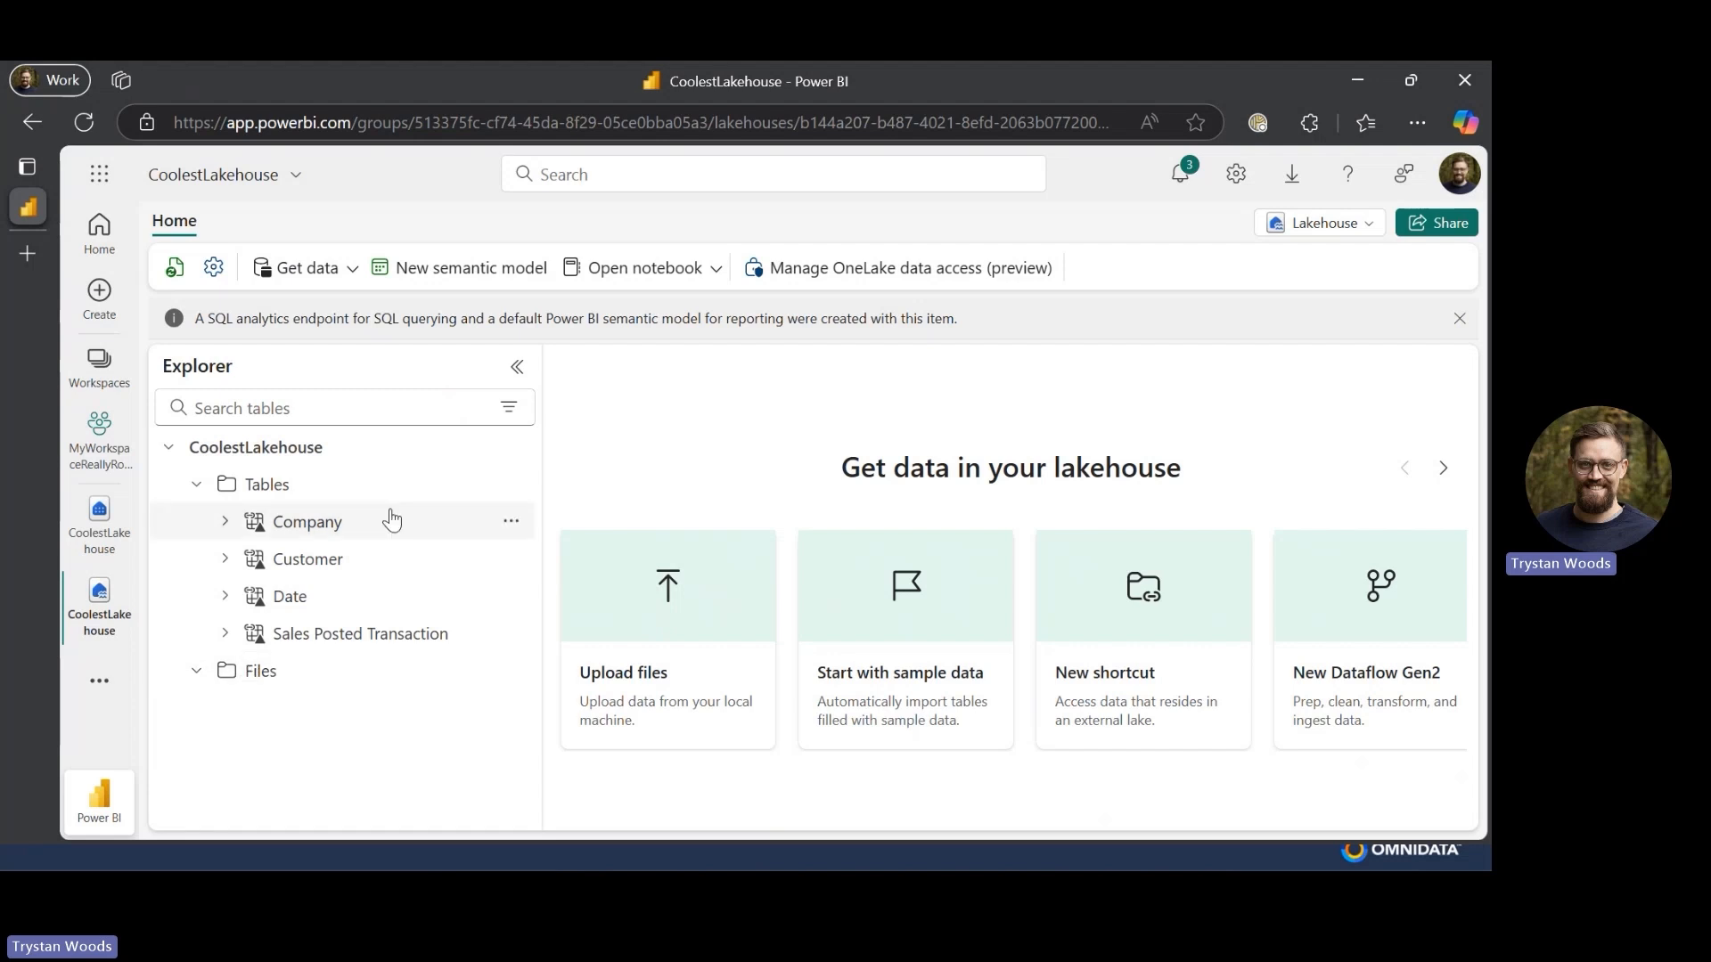
left_click(342, 269)
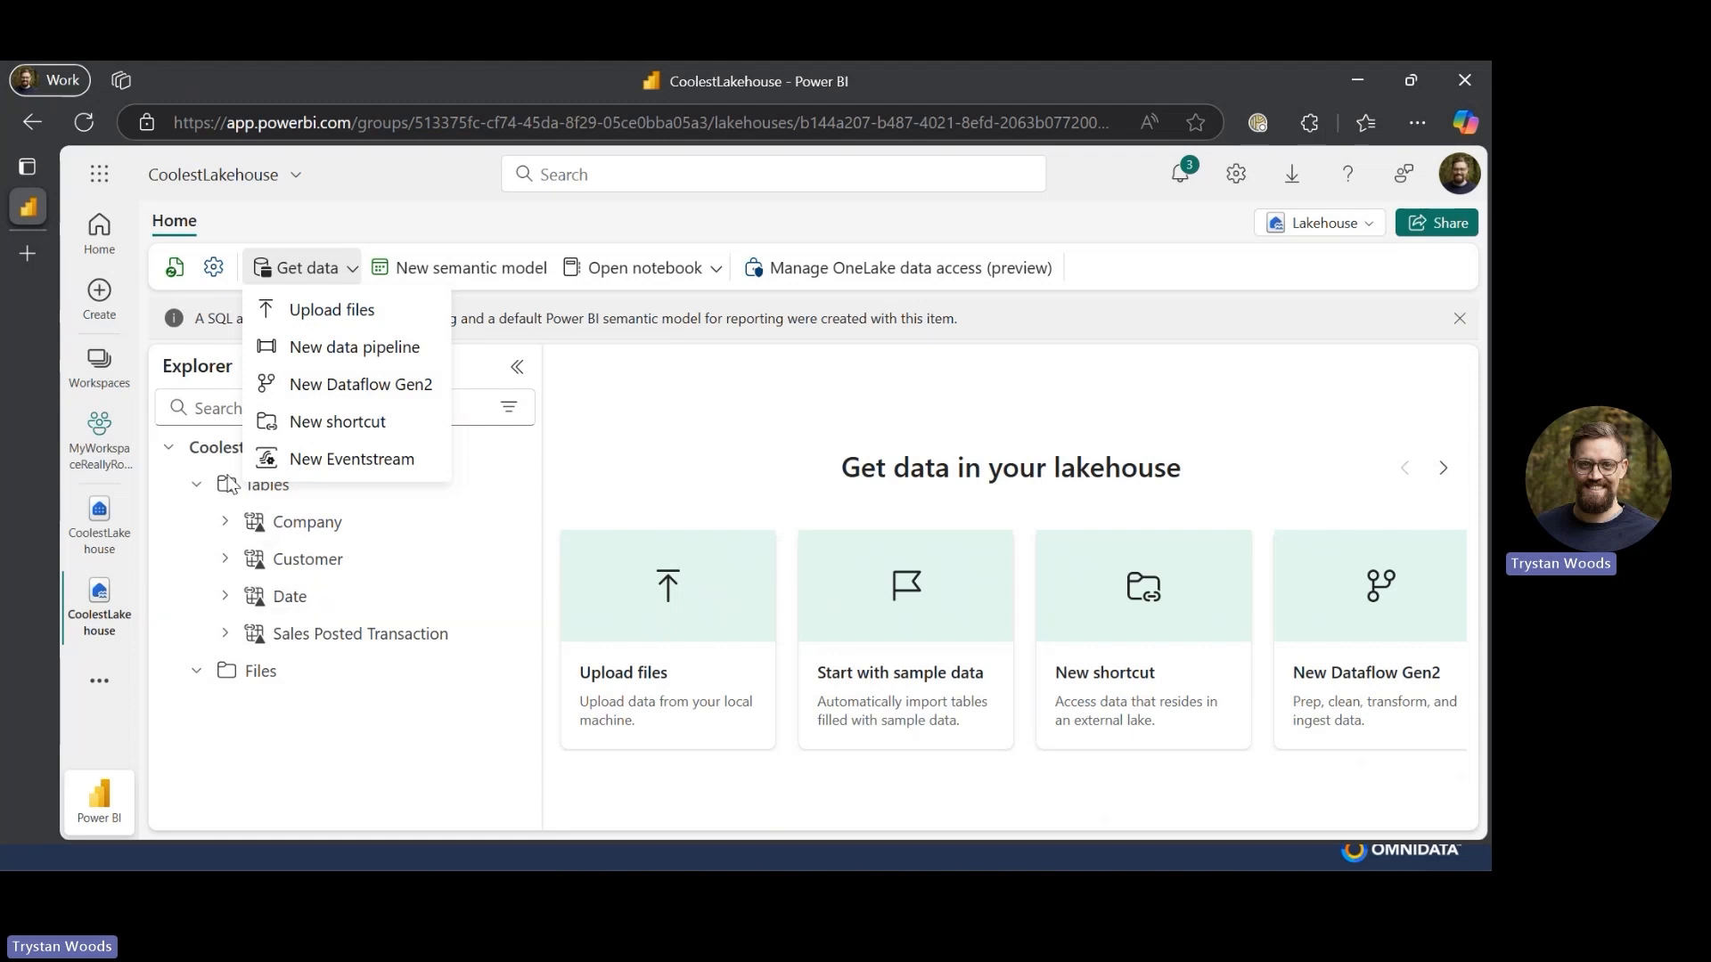
left_click(750, 412)
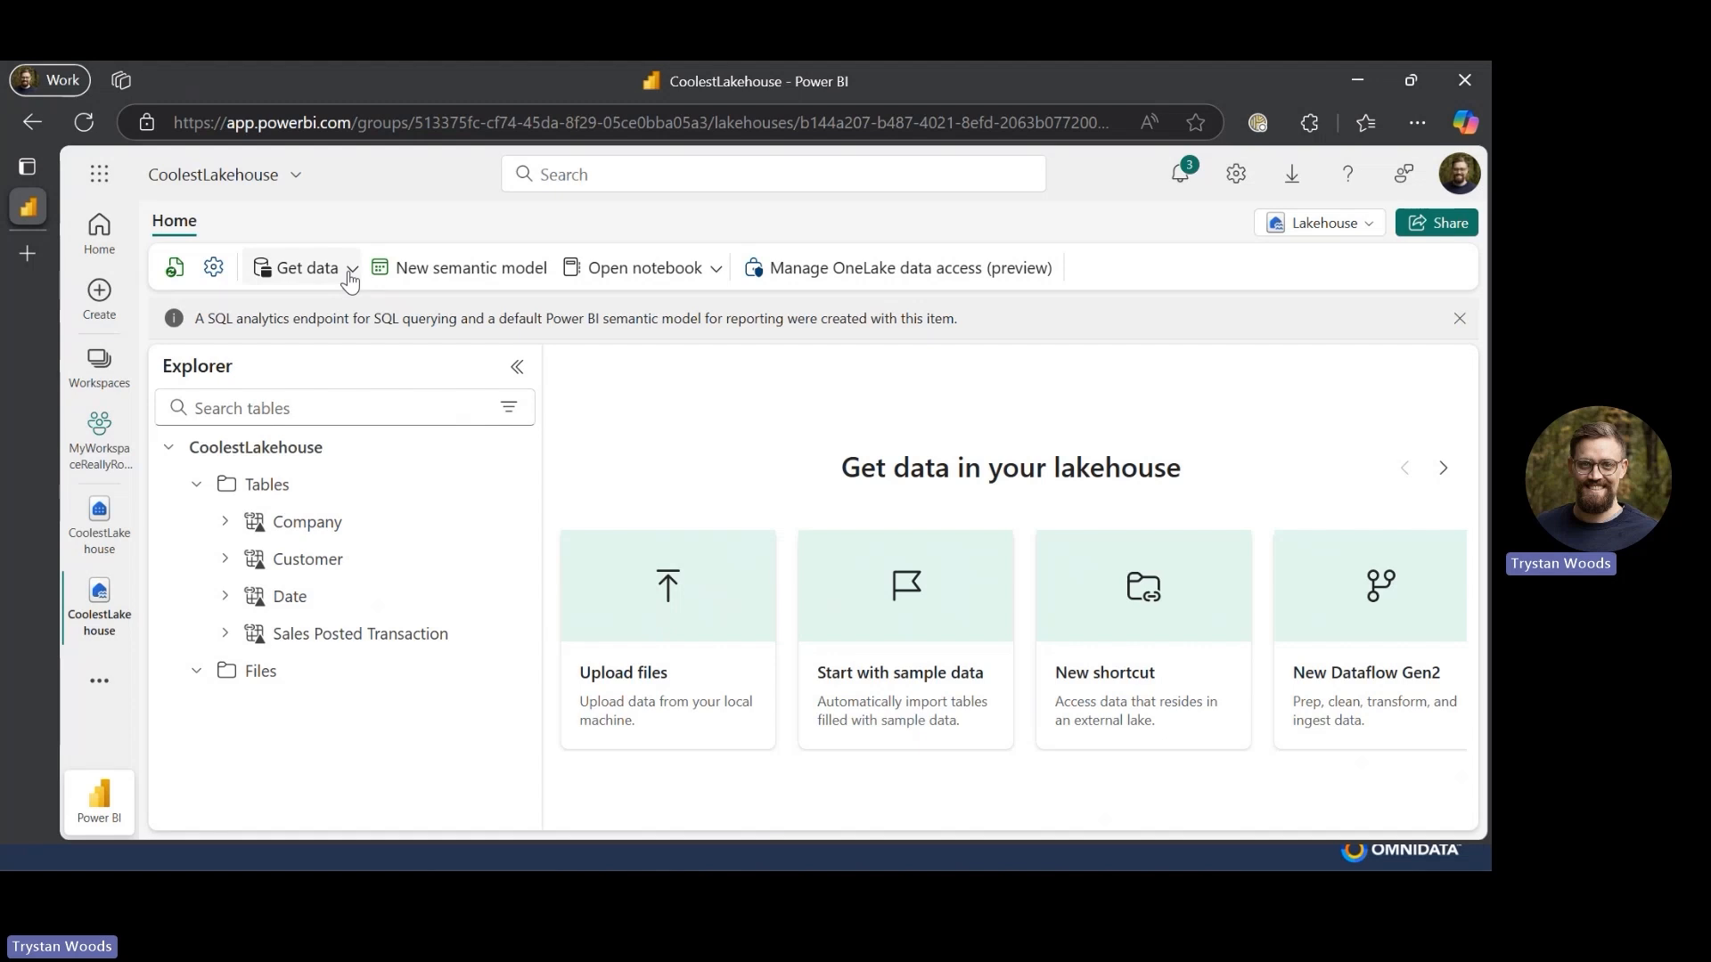
- Create a new Direct Lake semantic model named Semantic Model including all tables from the lakehouse
left_click(476, 271)
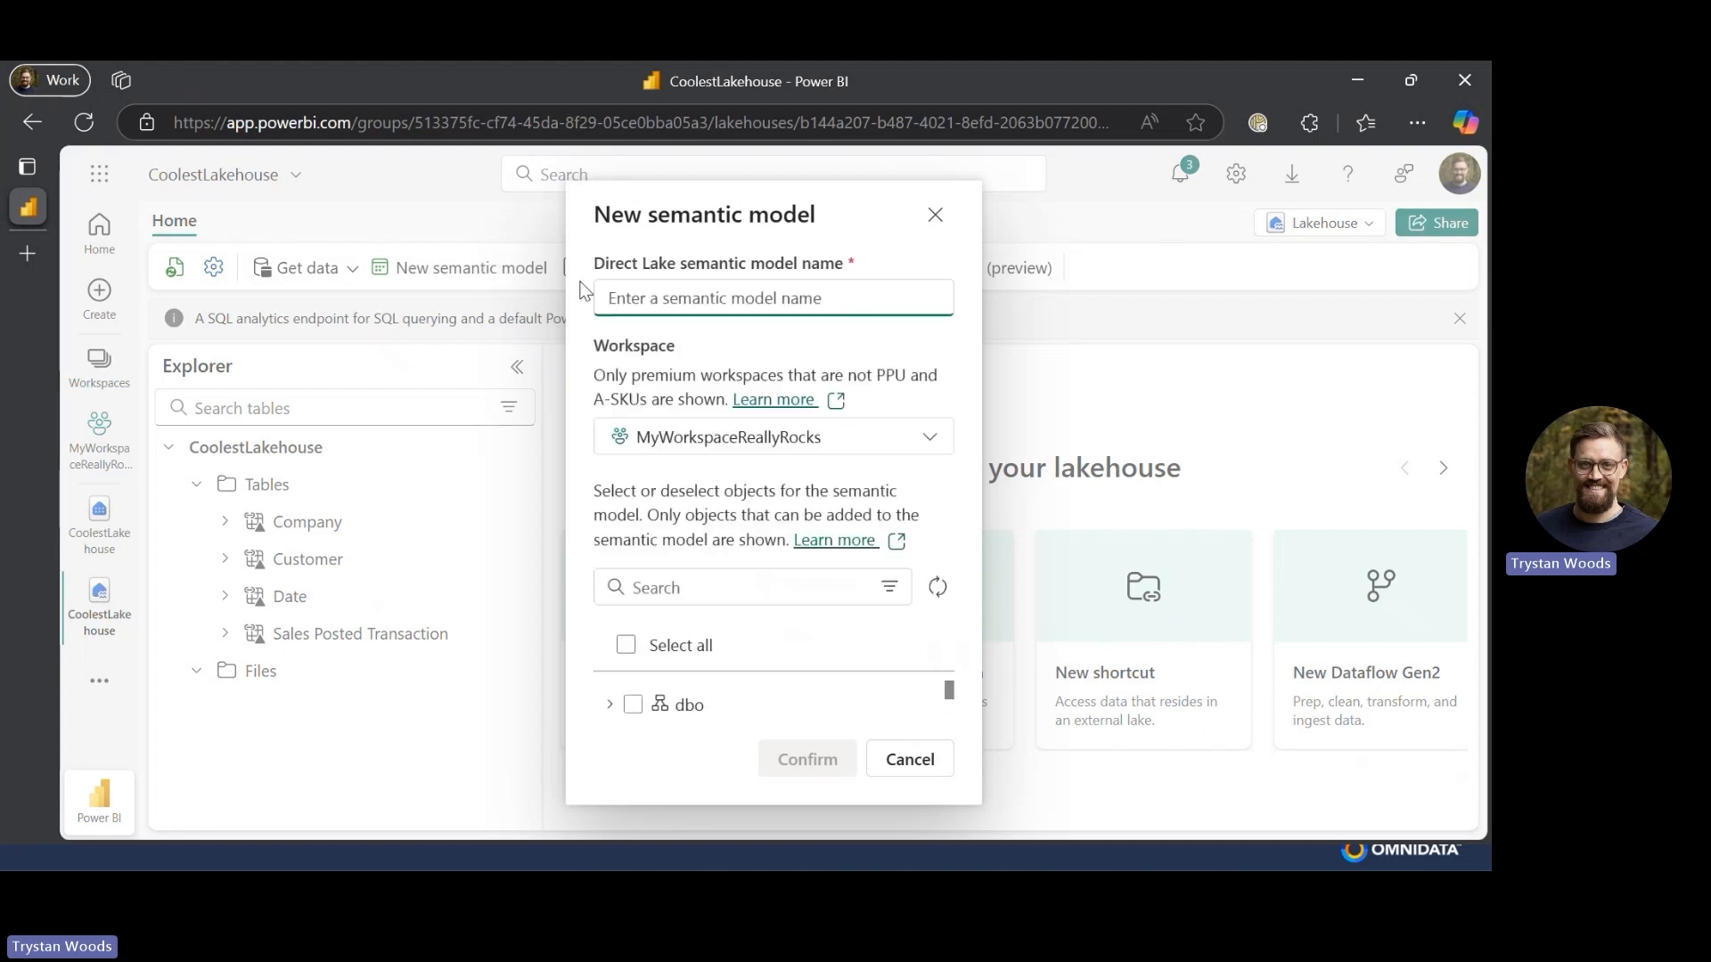
type("S")
key("BackSpace")
type("Sem")
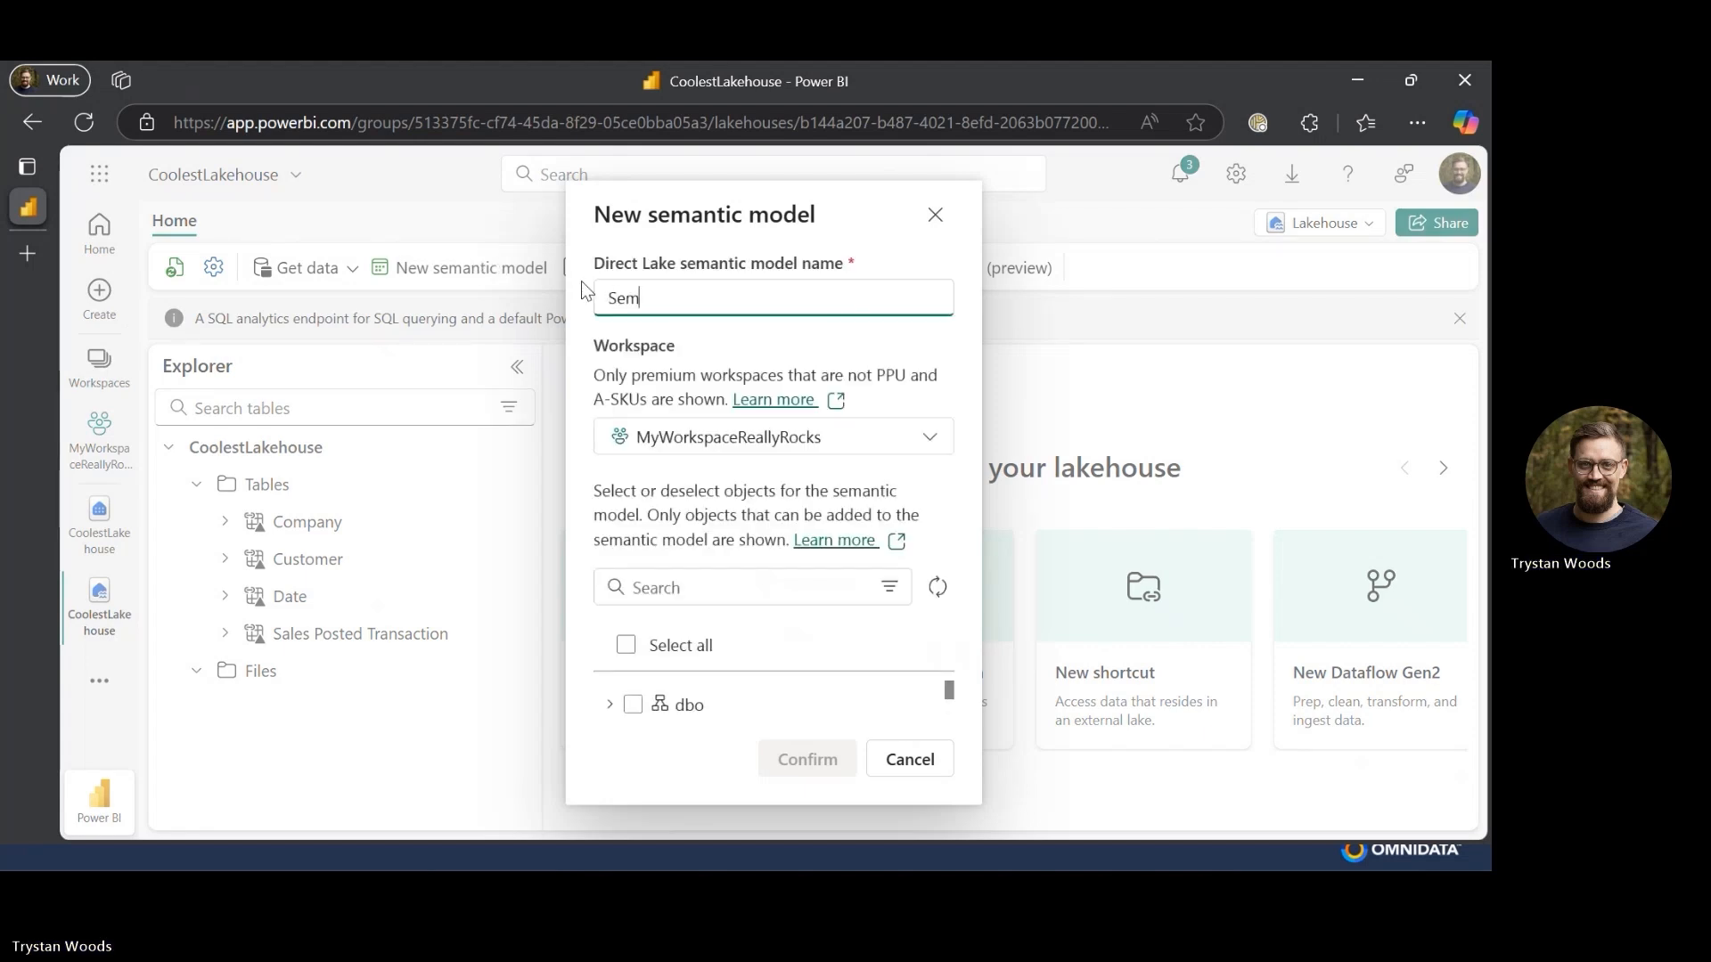
type("antic M")
type("odel")
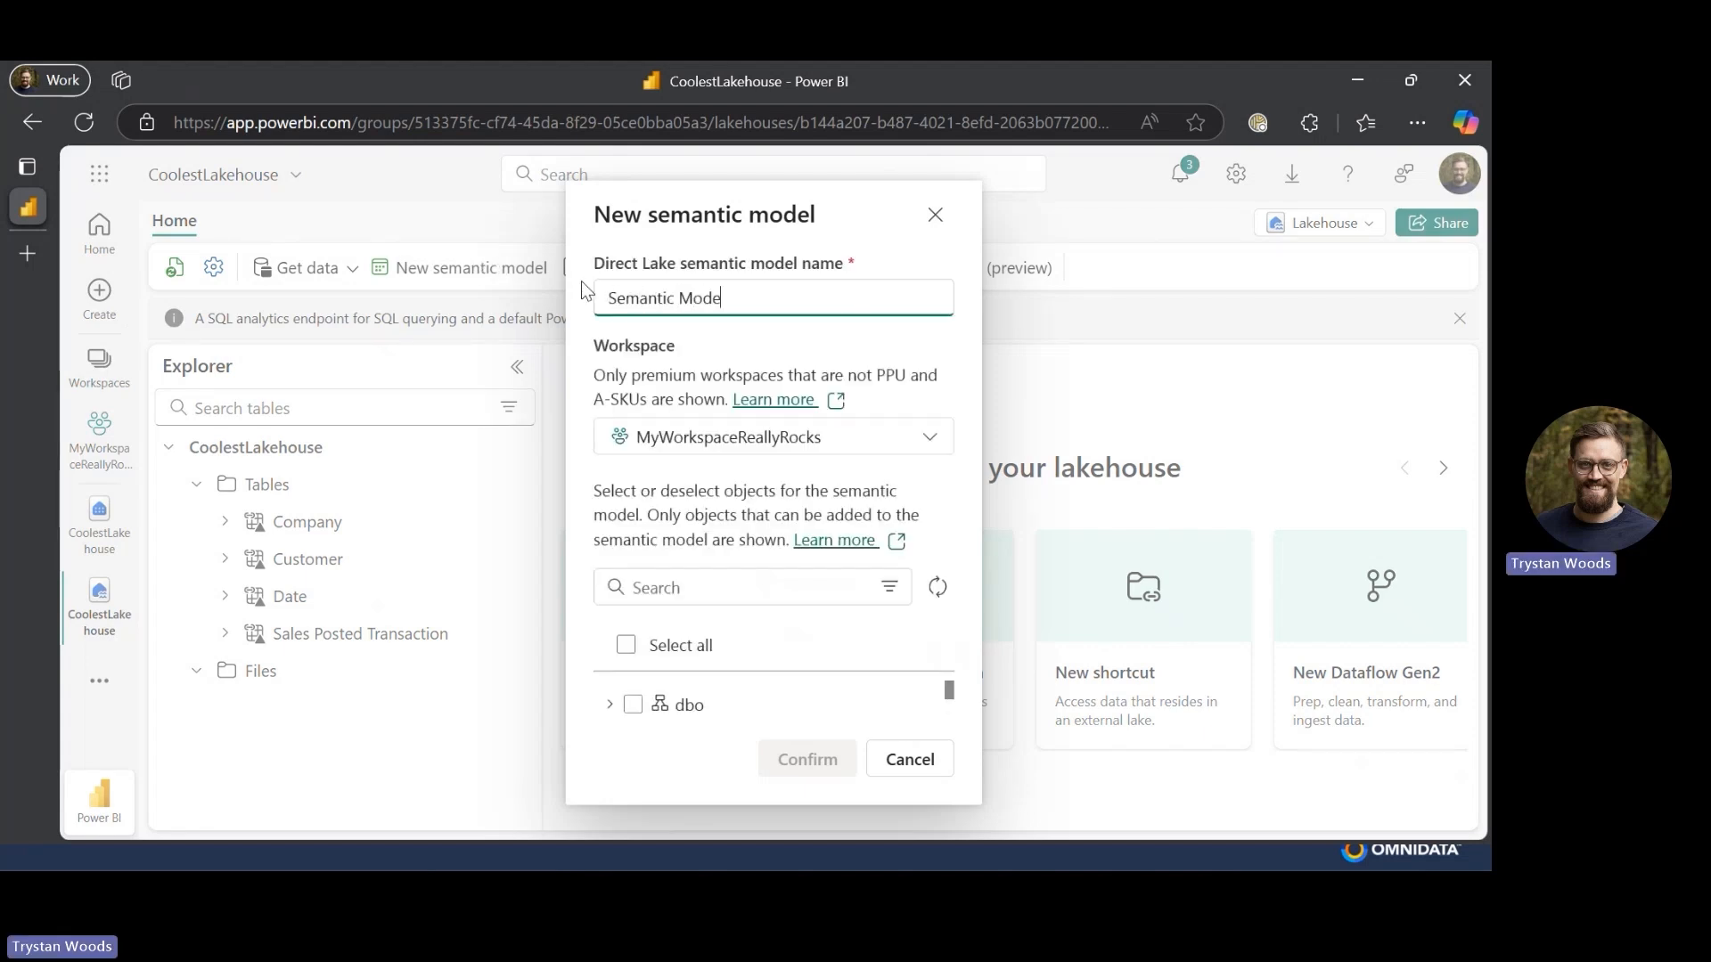
left_click(610, 705)
scroll(611, 709, "down", 2)
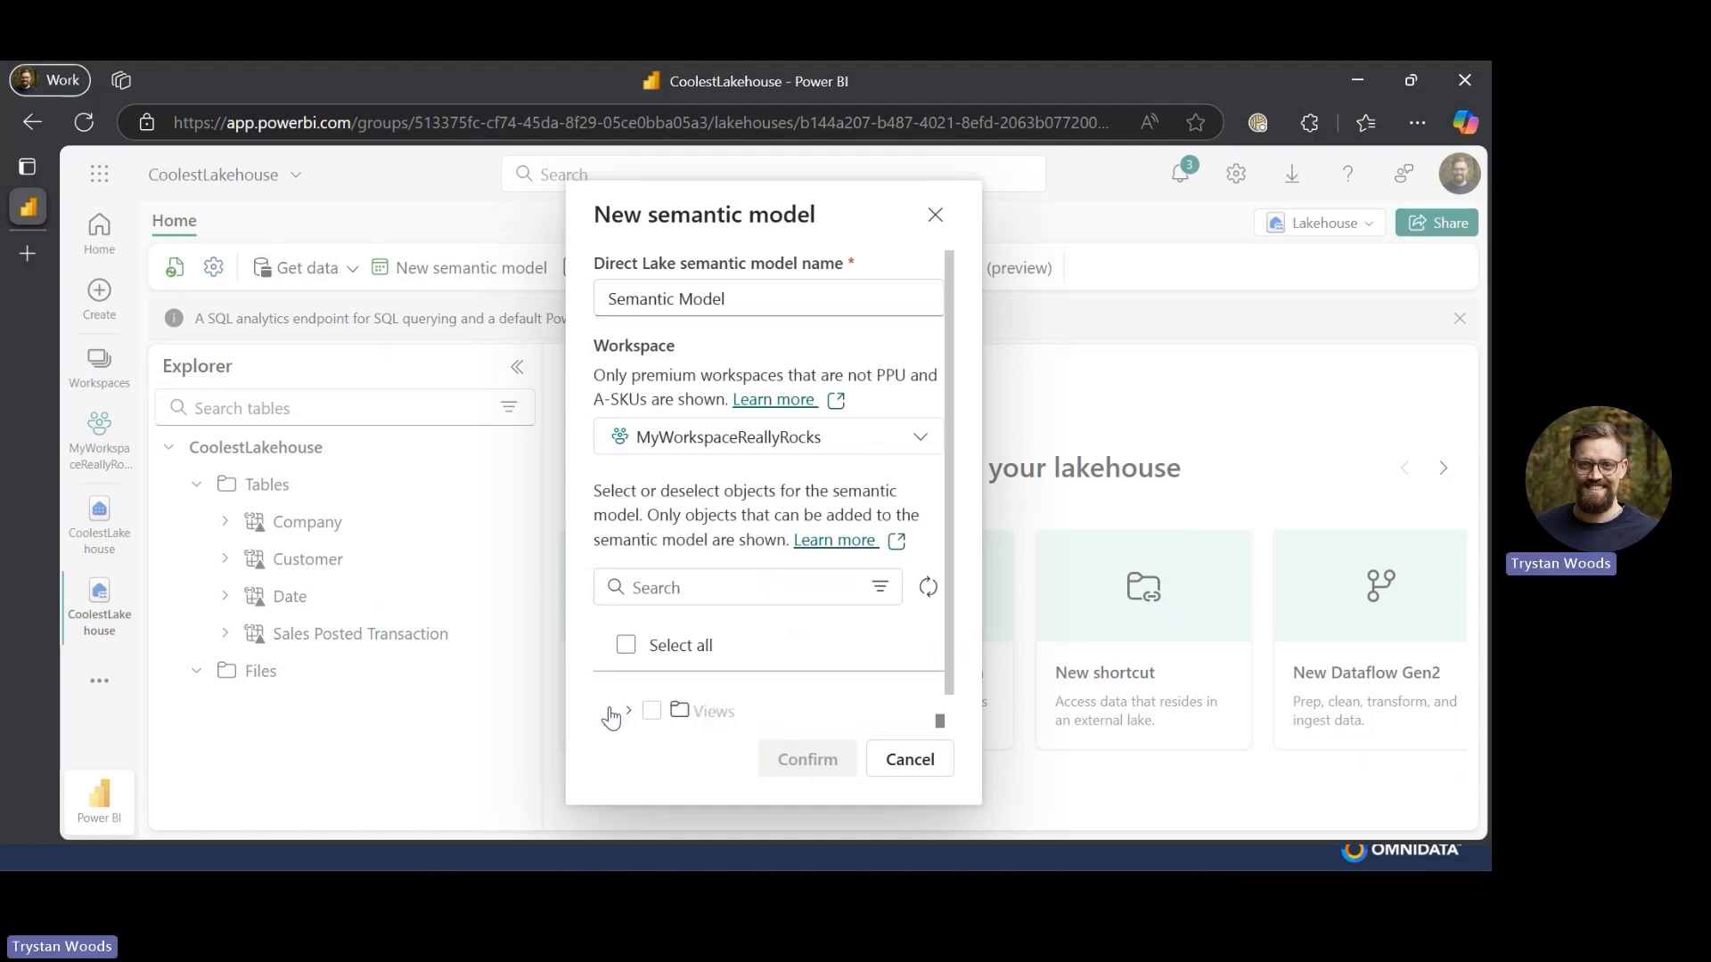
left_click(628, 702)
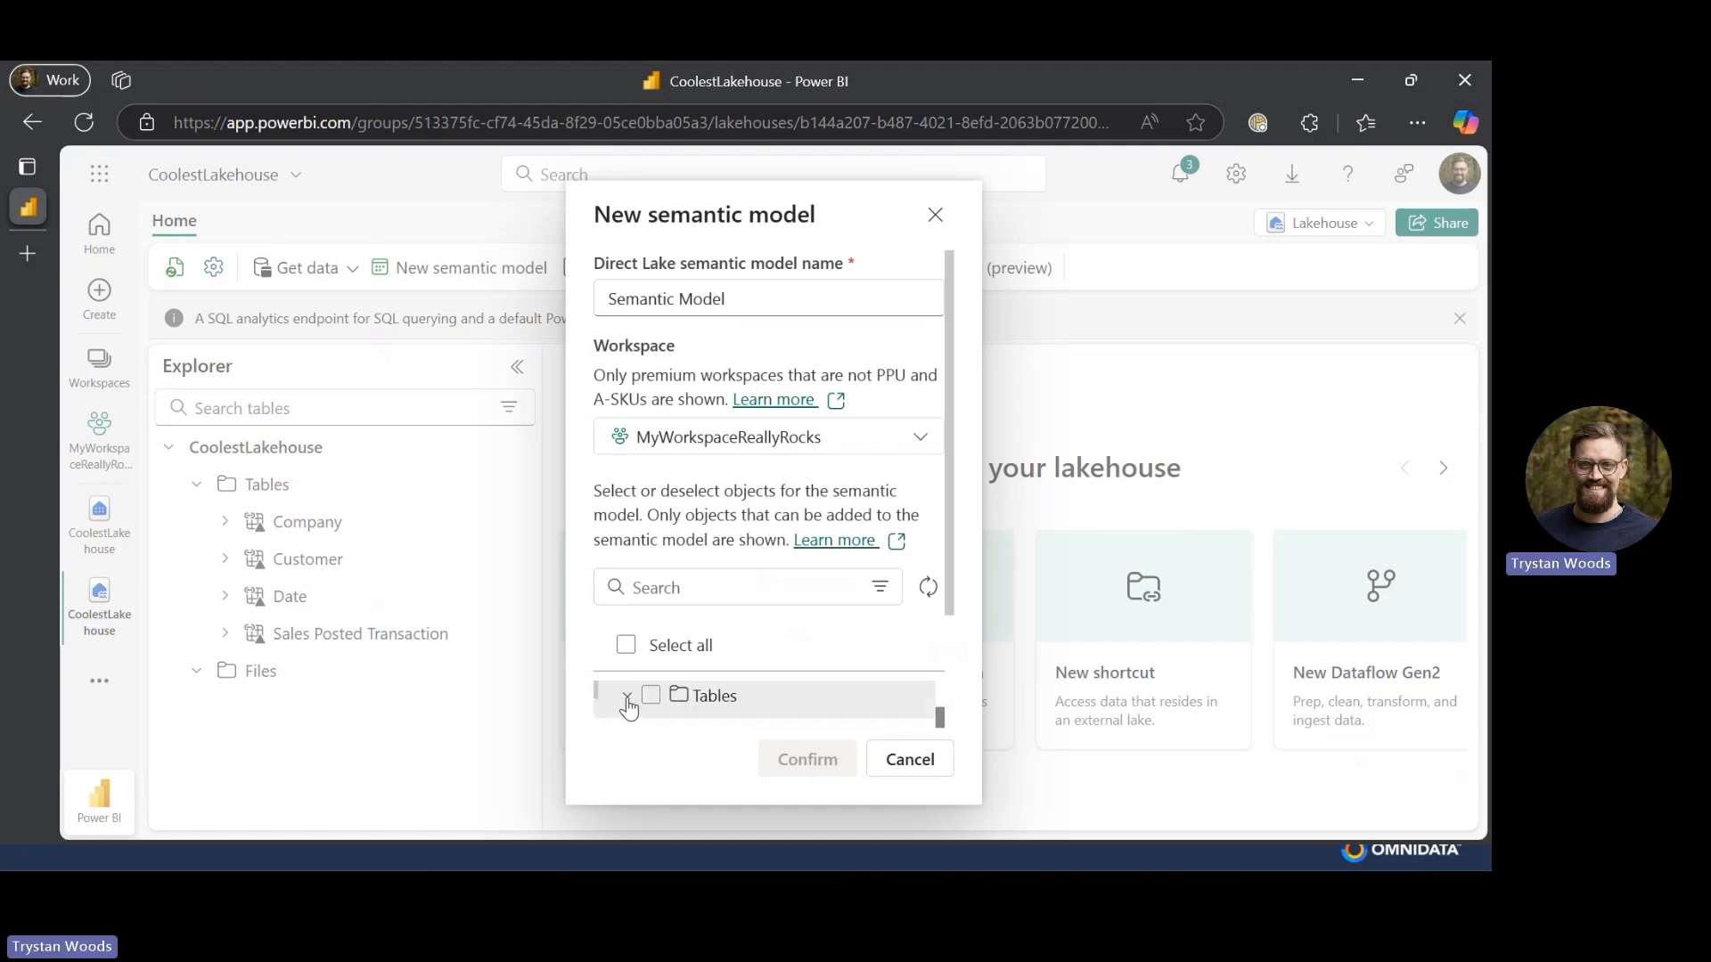
left_click(650, 700)
left_click(811, 770)
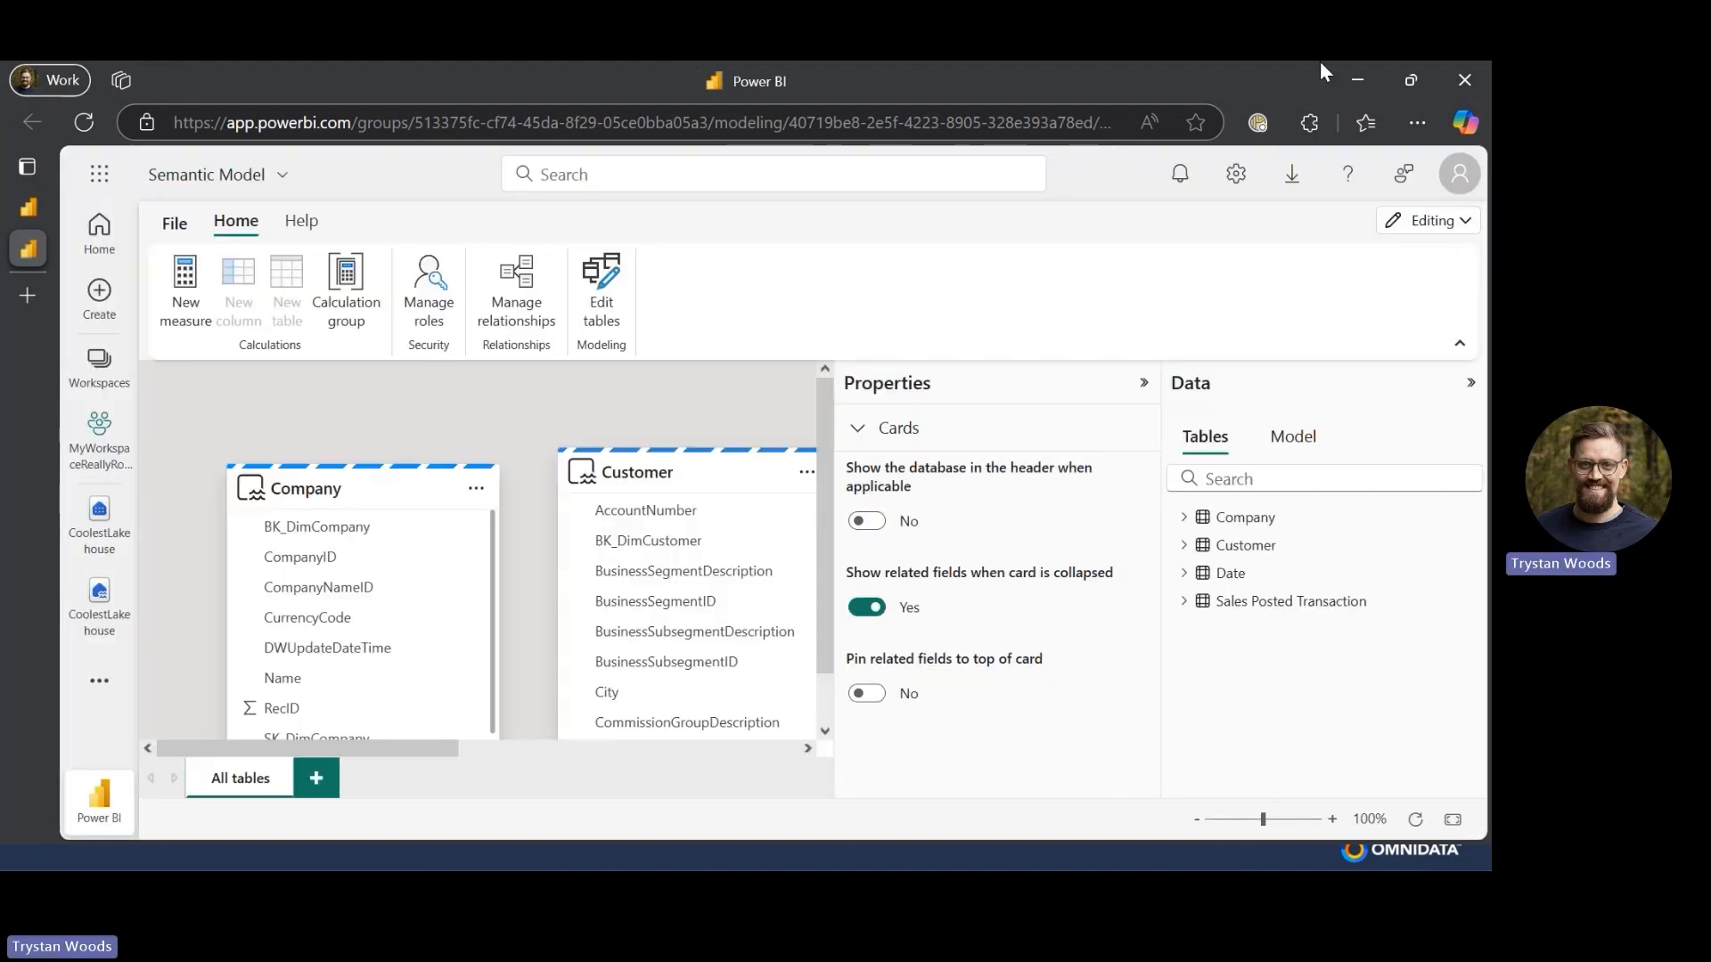
- Relate Sales Posted Transaction's BK_DimCompany column to the Company table's BK_DimCompany as many-to-one
left_click(1141, 385)
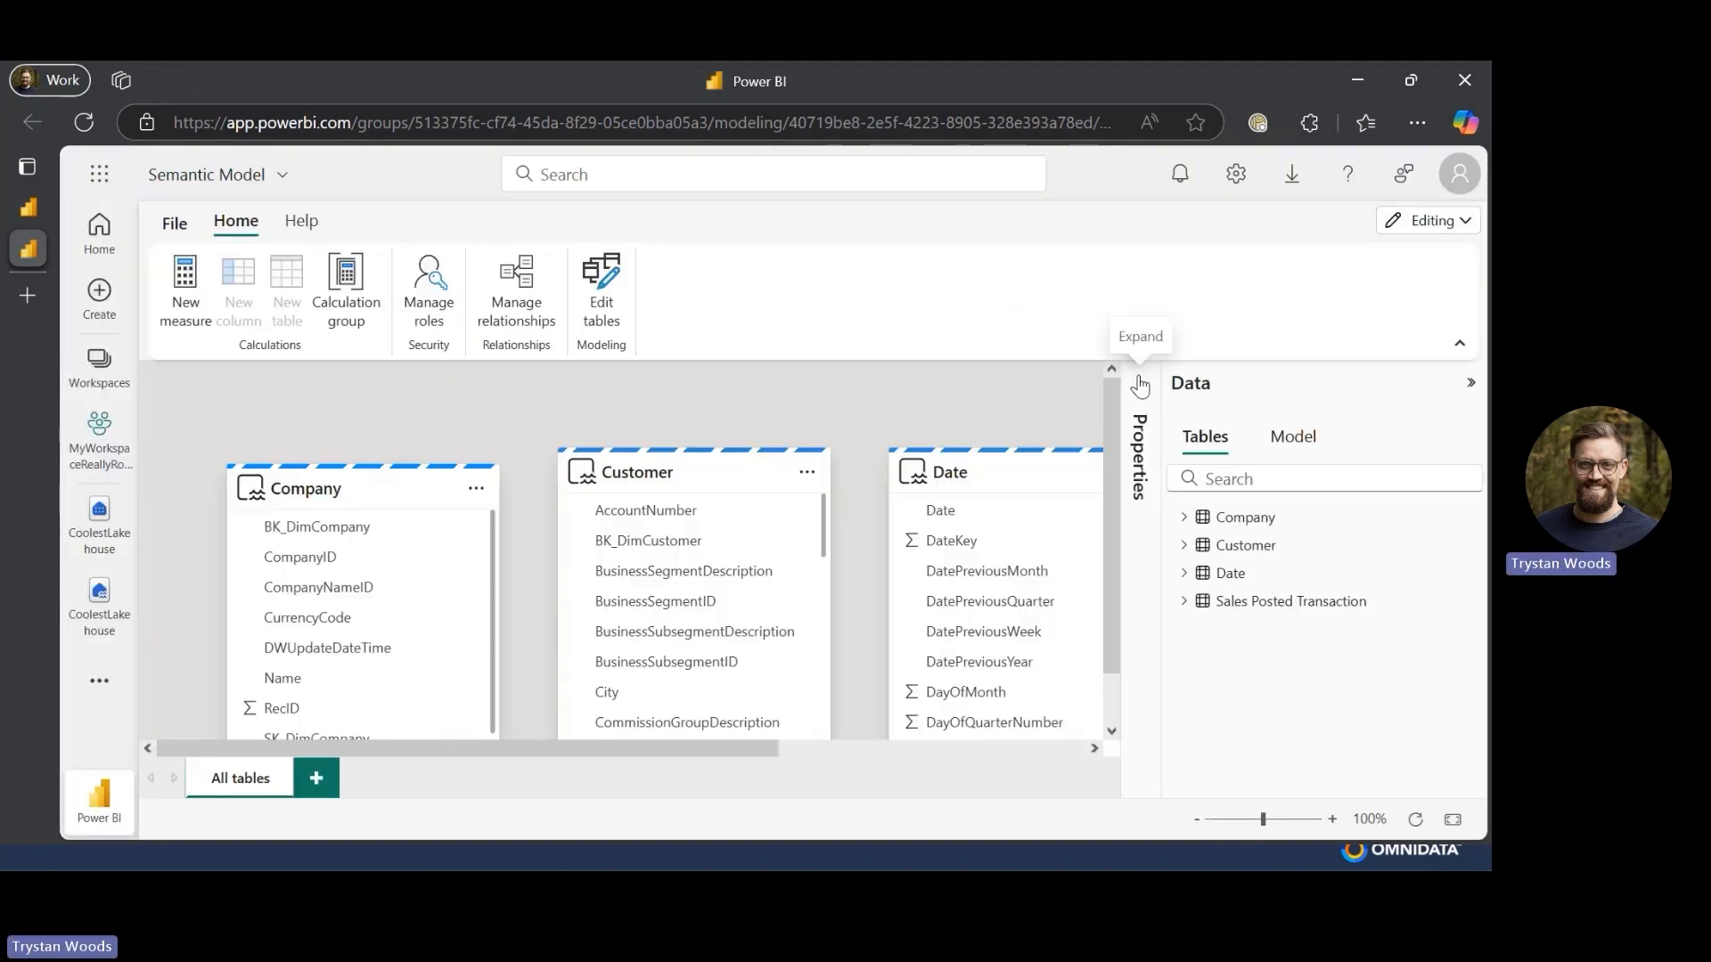
left_click(1469, 384)
scroll(267, 562, "down", 1)
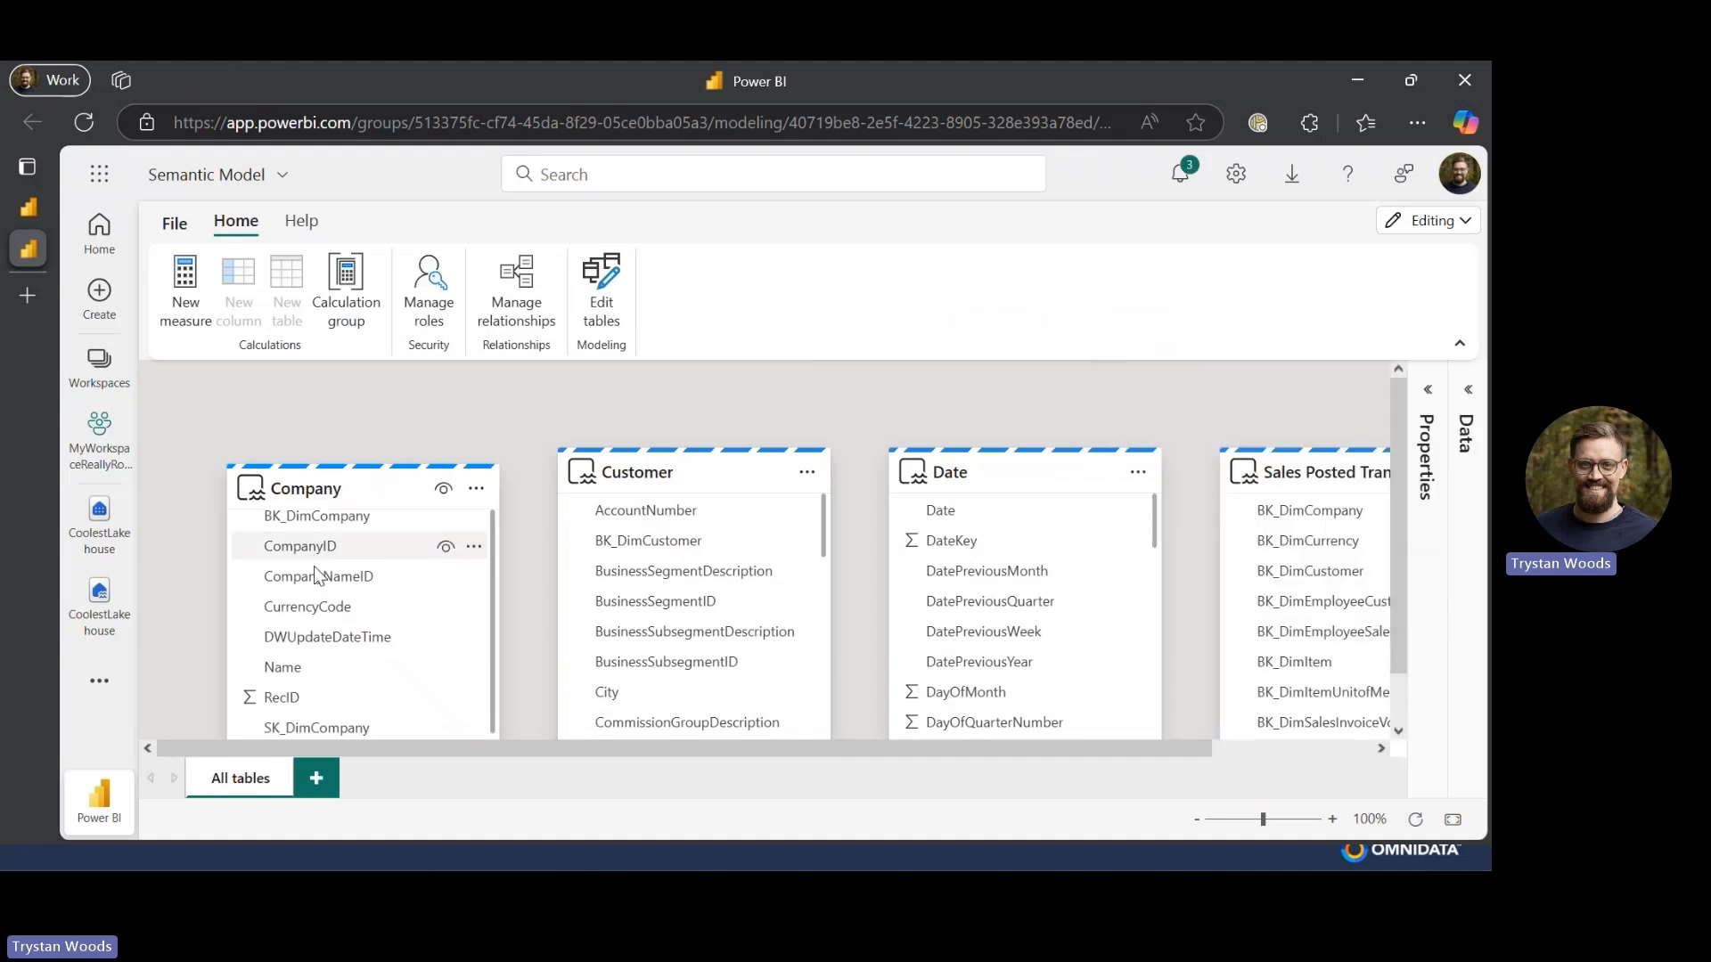
left_click(1454, 822)
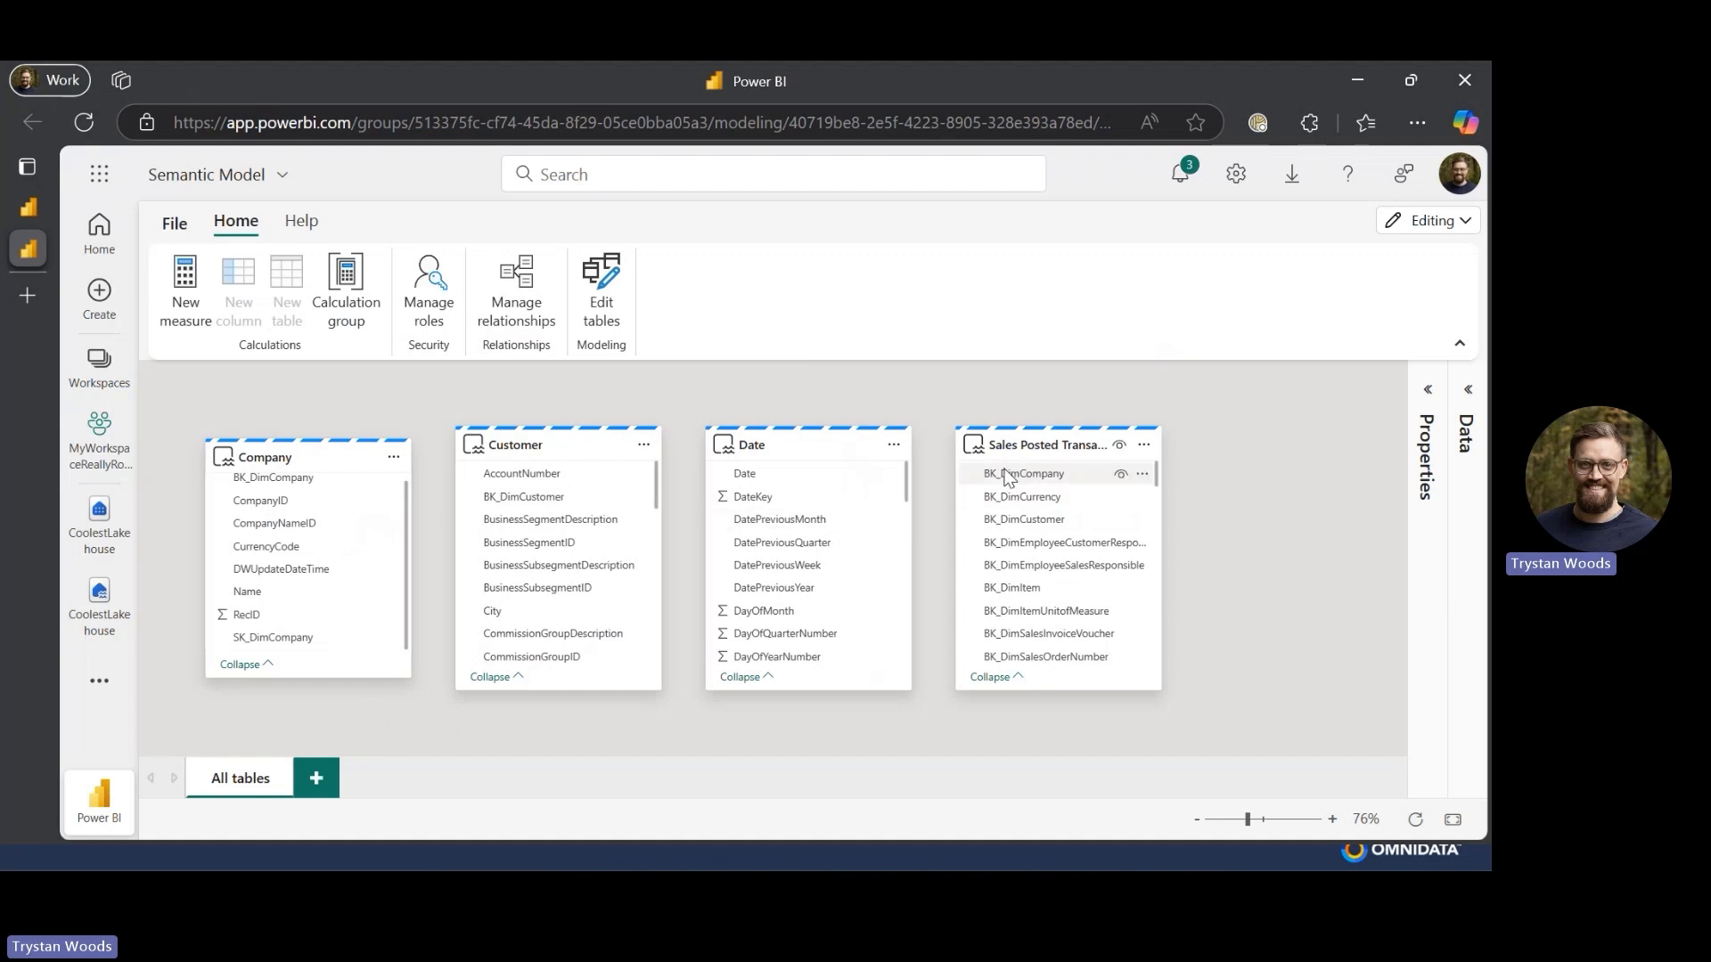
left_click_drag(1007, 477, 276, 494)
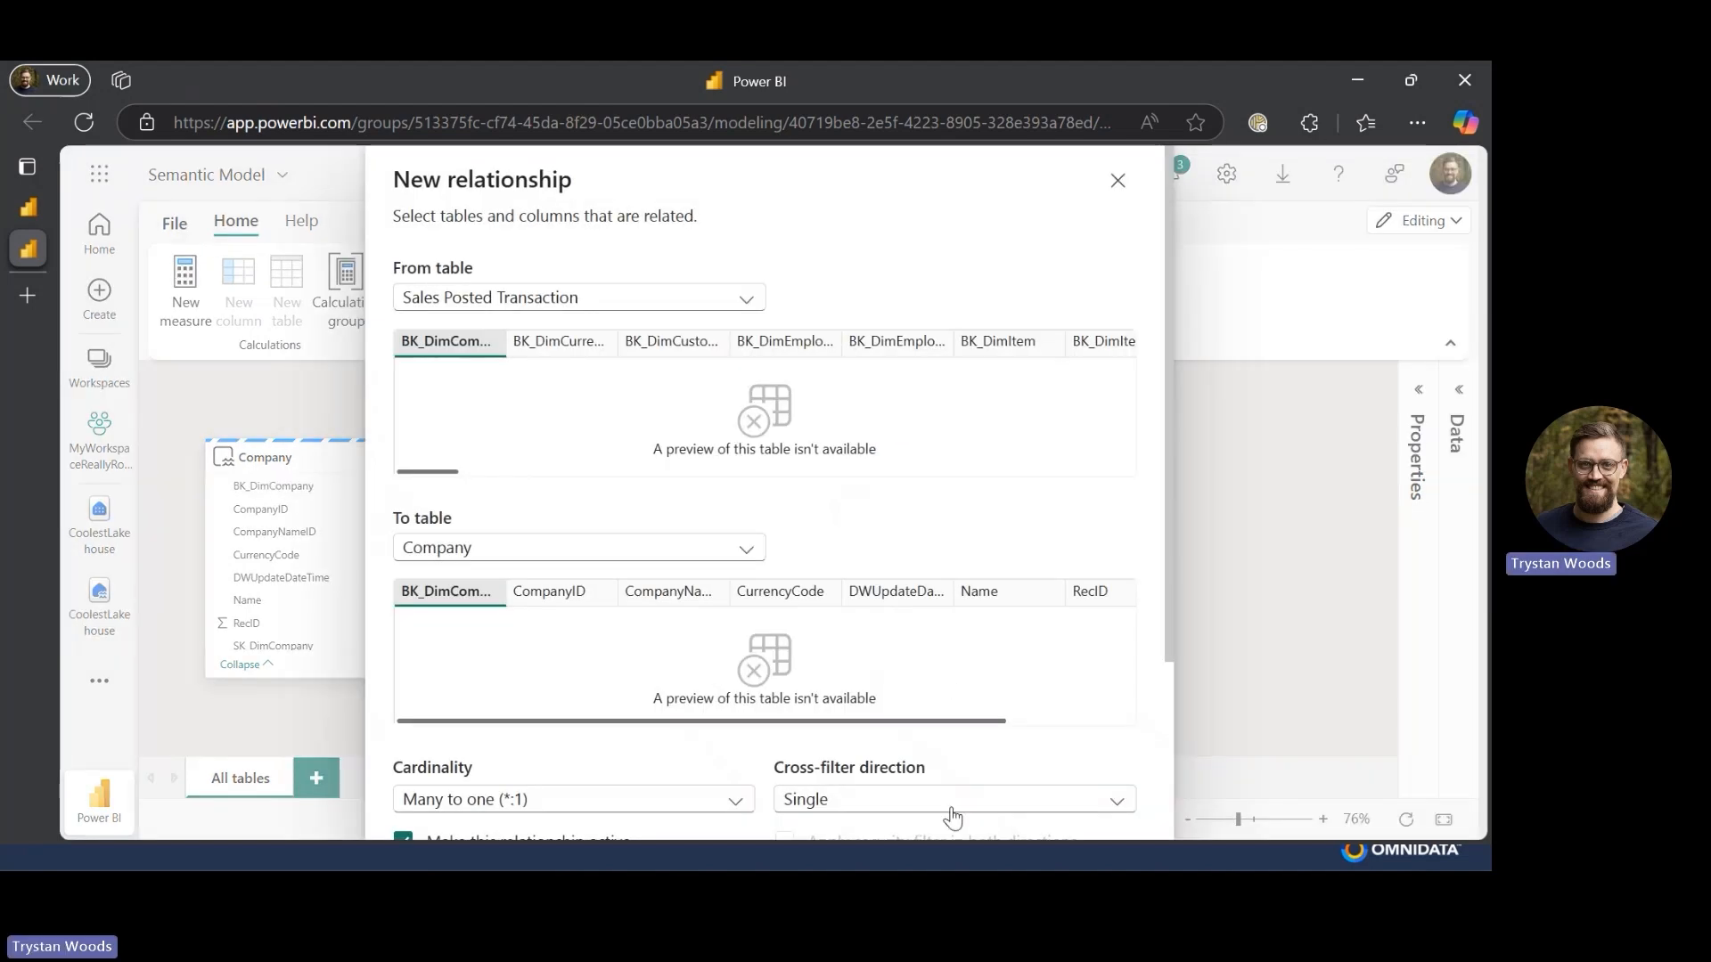
scroll(951, 815, "down", 3)
left_click(987, 795)
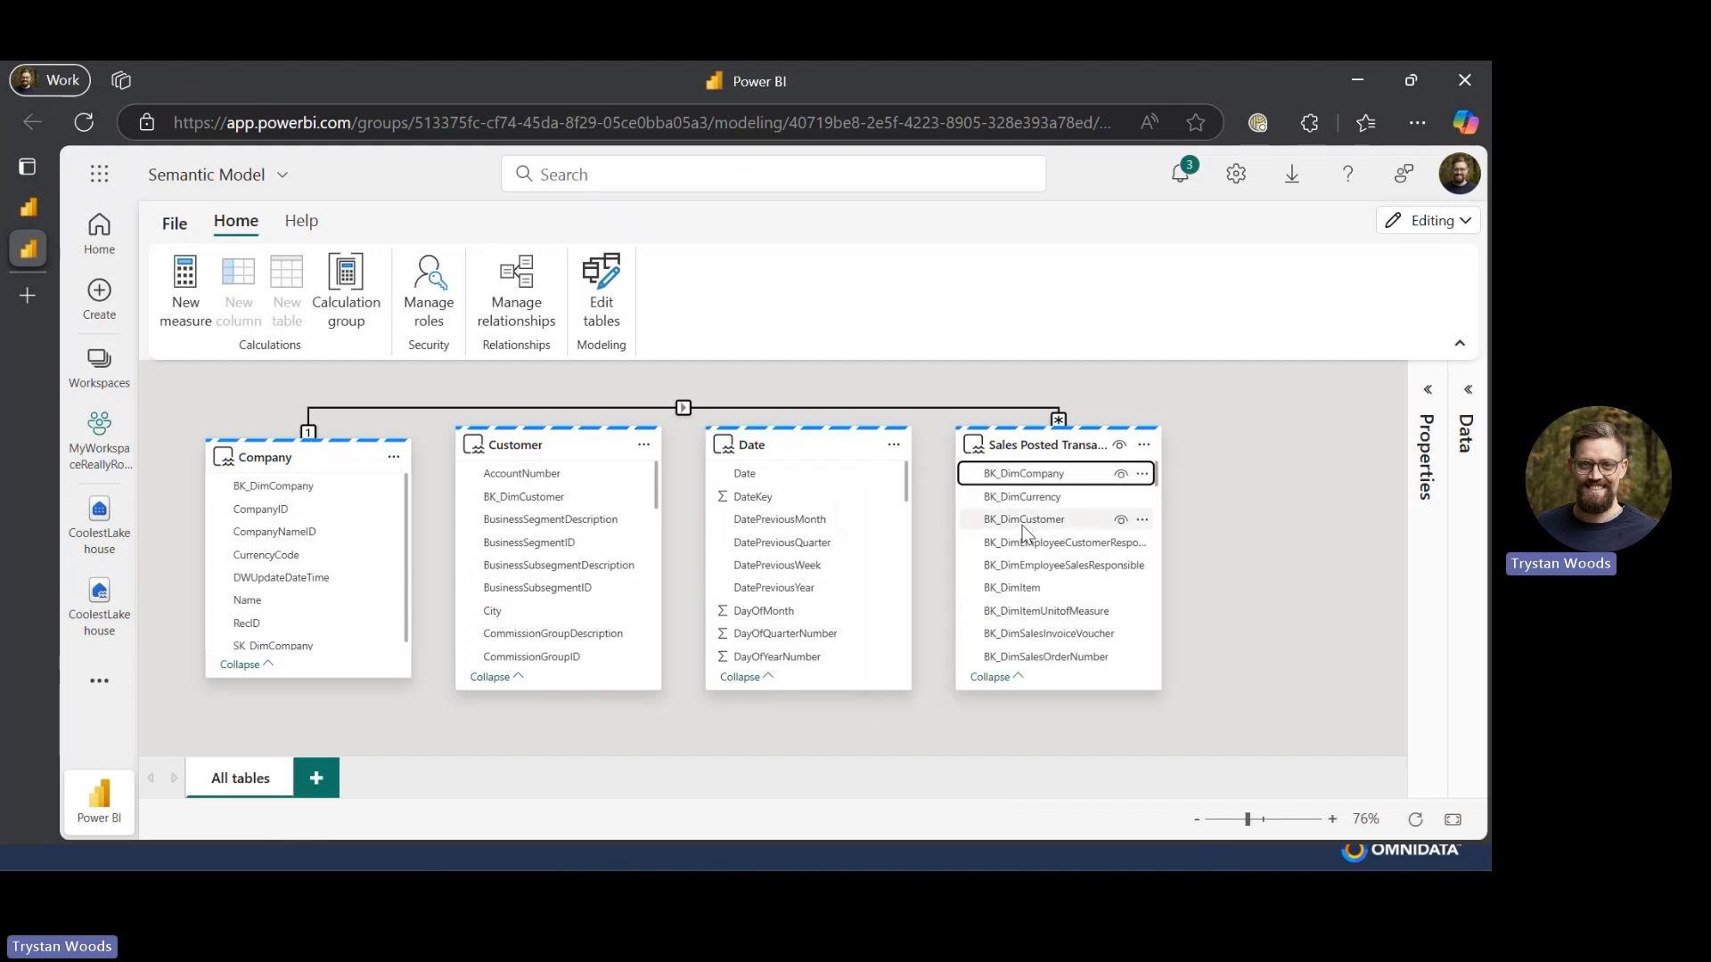
- Relate Sales Posted Transaction's BK_DimCustomer column to the Customer table's BK_DimCustomer
left_click_drag(1025, 532, 528, 495)
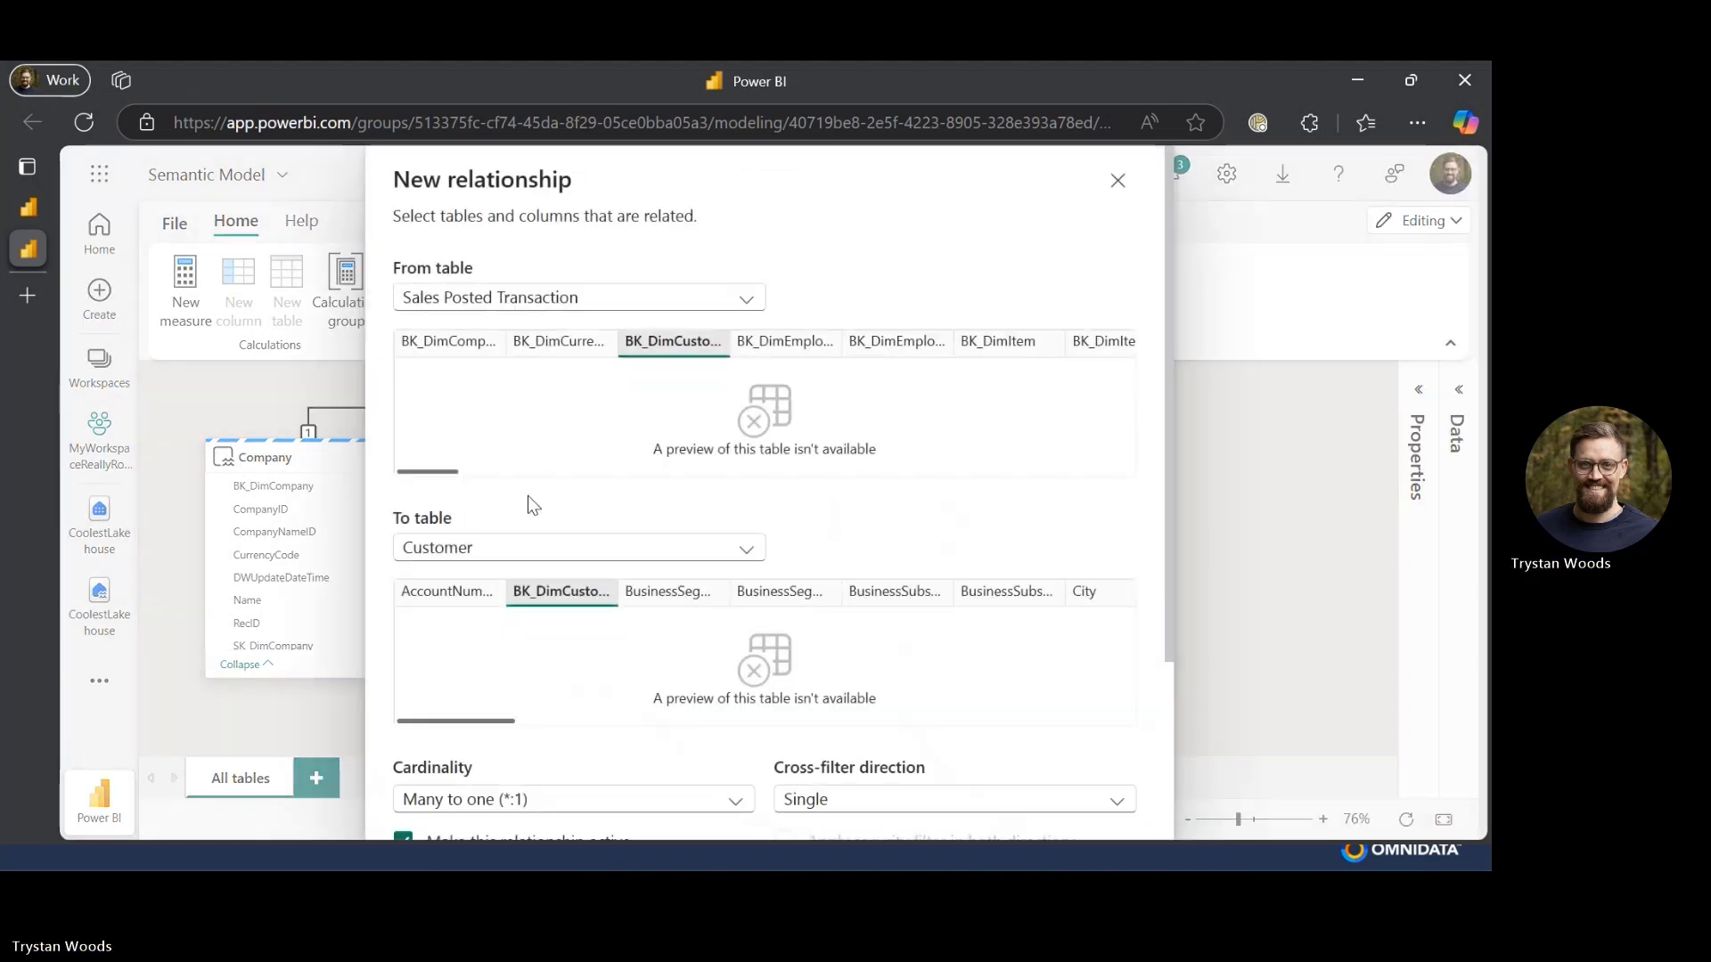
scroll(1031, 613, "down", 3)
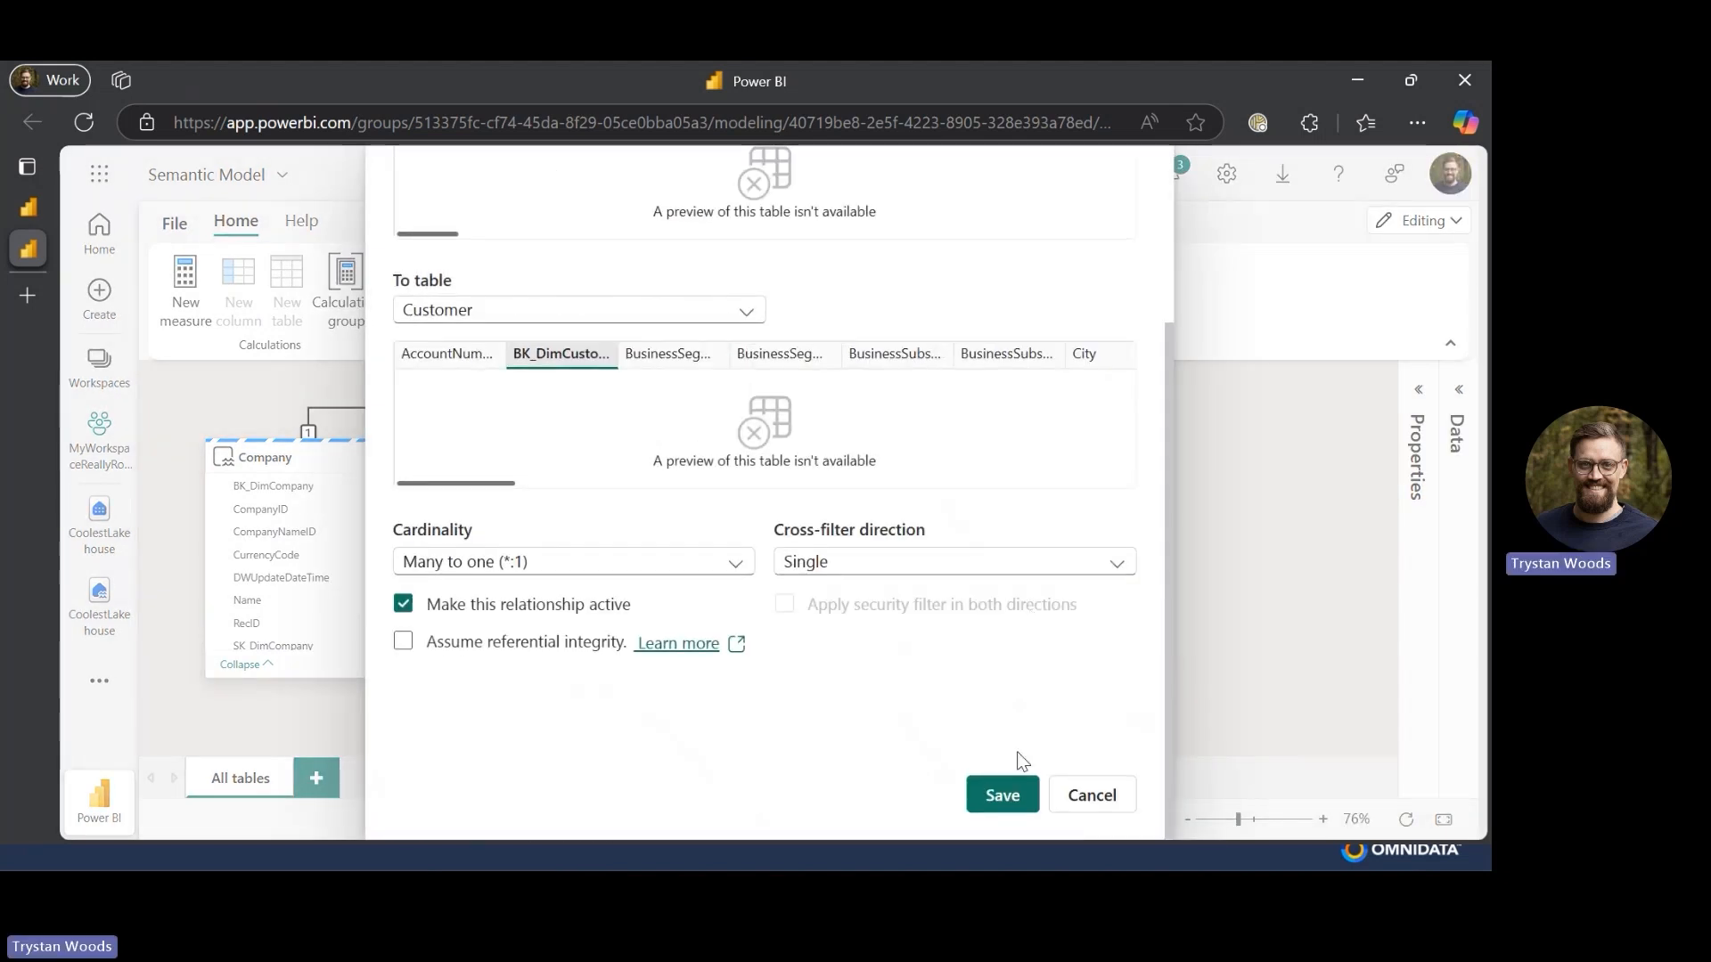
left_click(1005, 806)
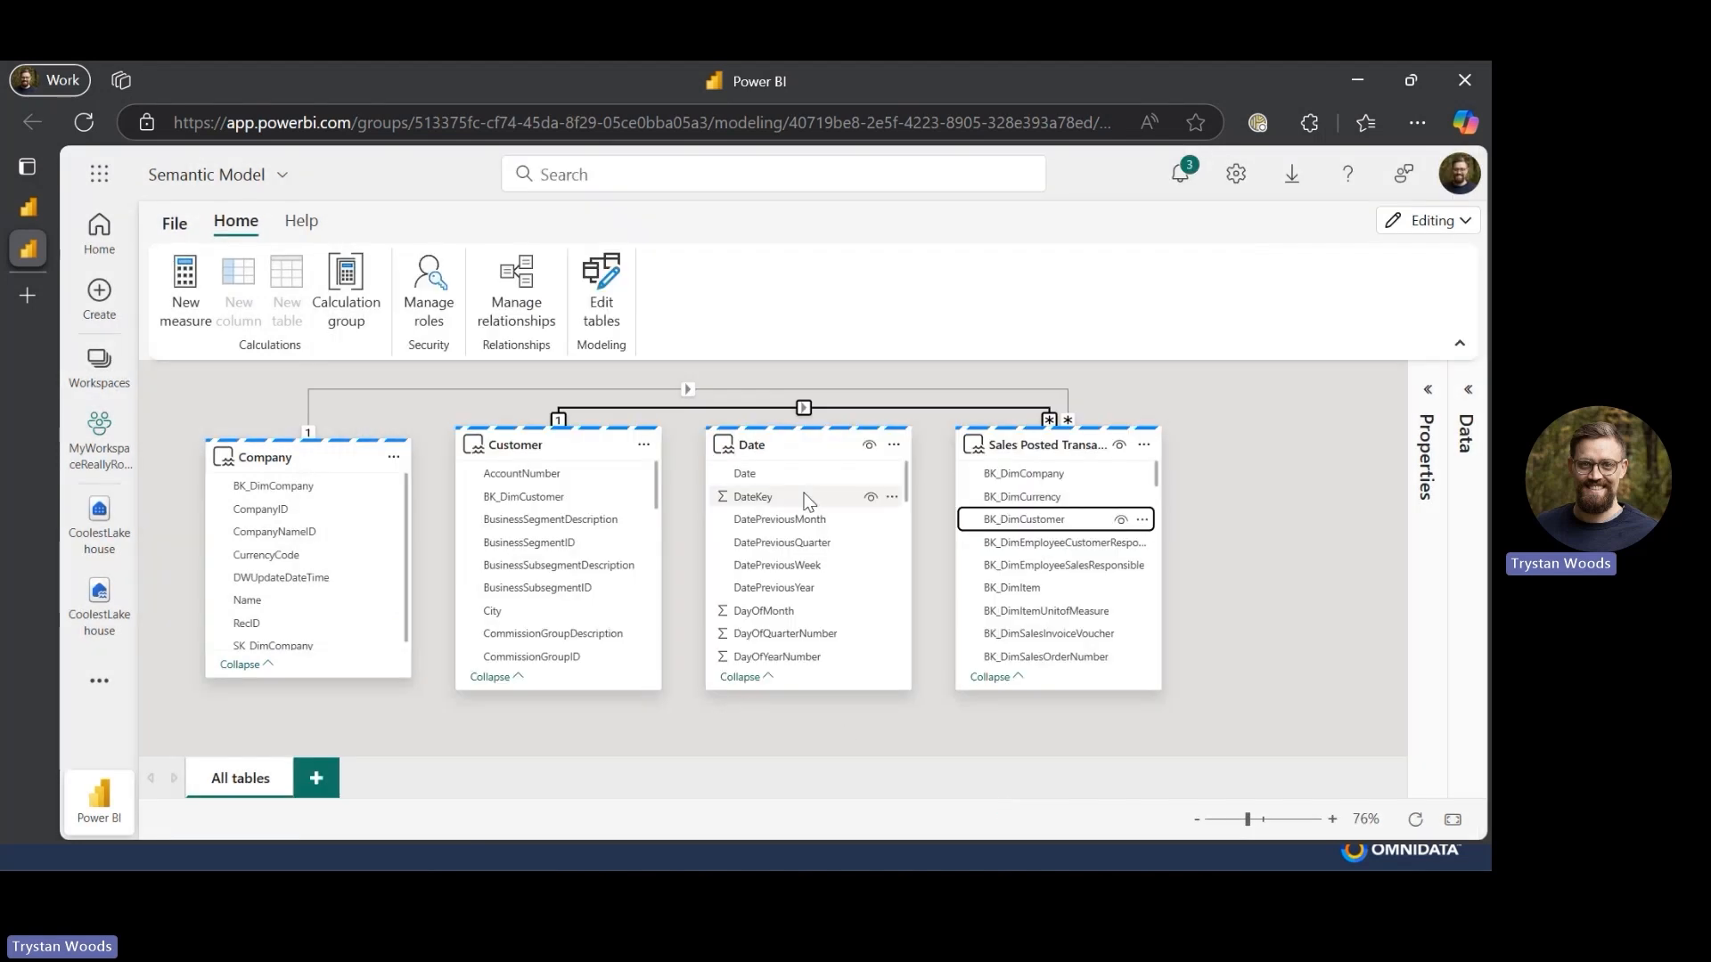
- Relate Sales Posted Transaction's DocumentDateKey column to the Date table's DateKey
scroll(1005, 604, "down", 2)
scroll(1005, 605, "down", 5)
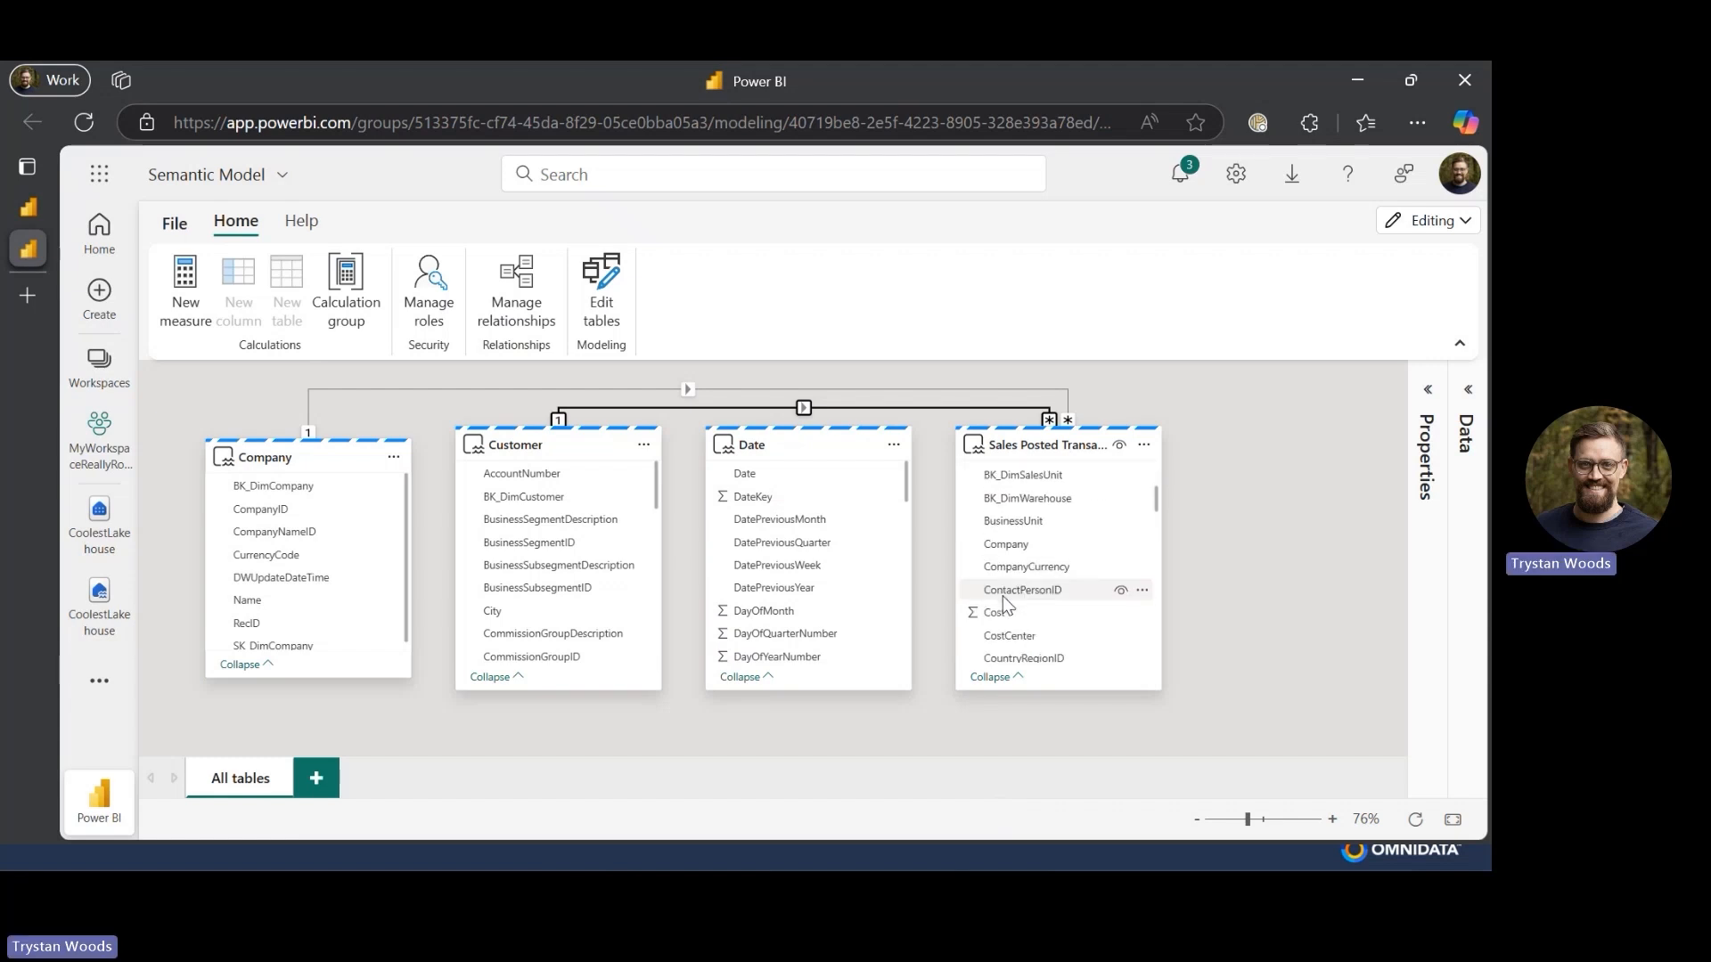
scroll(1005, 604, "down", 2)
scroll(1007, 604, "up", 2)
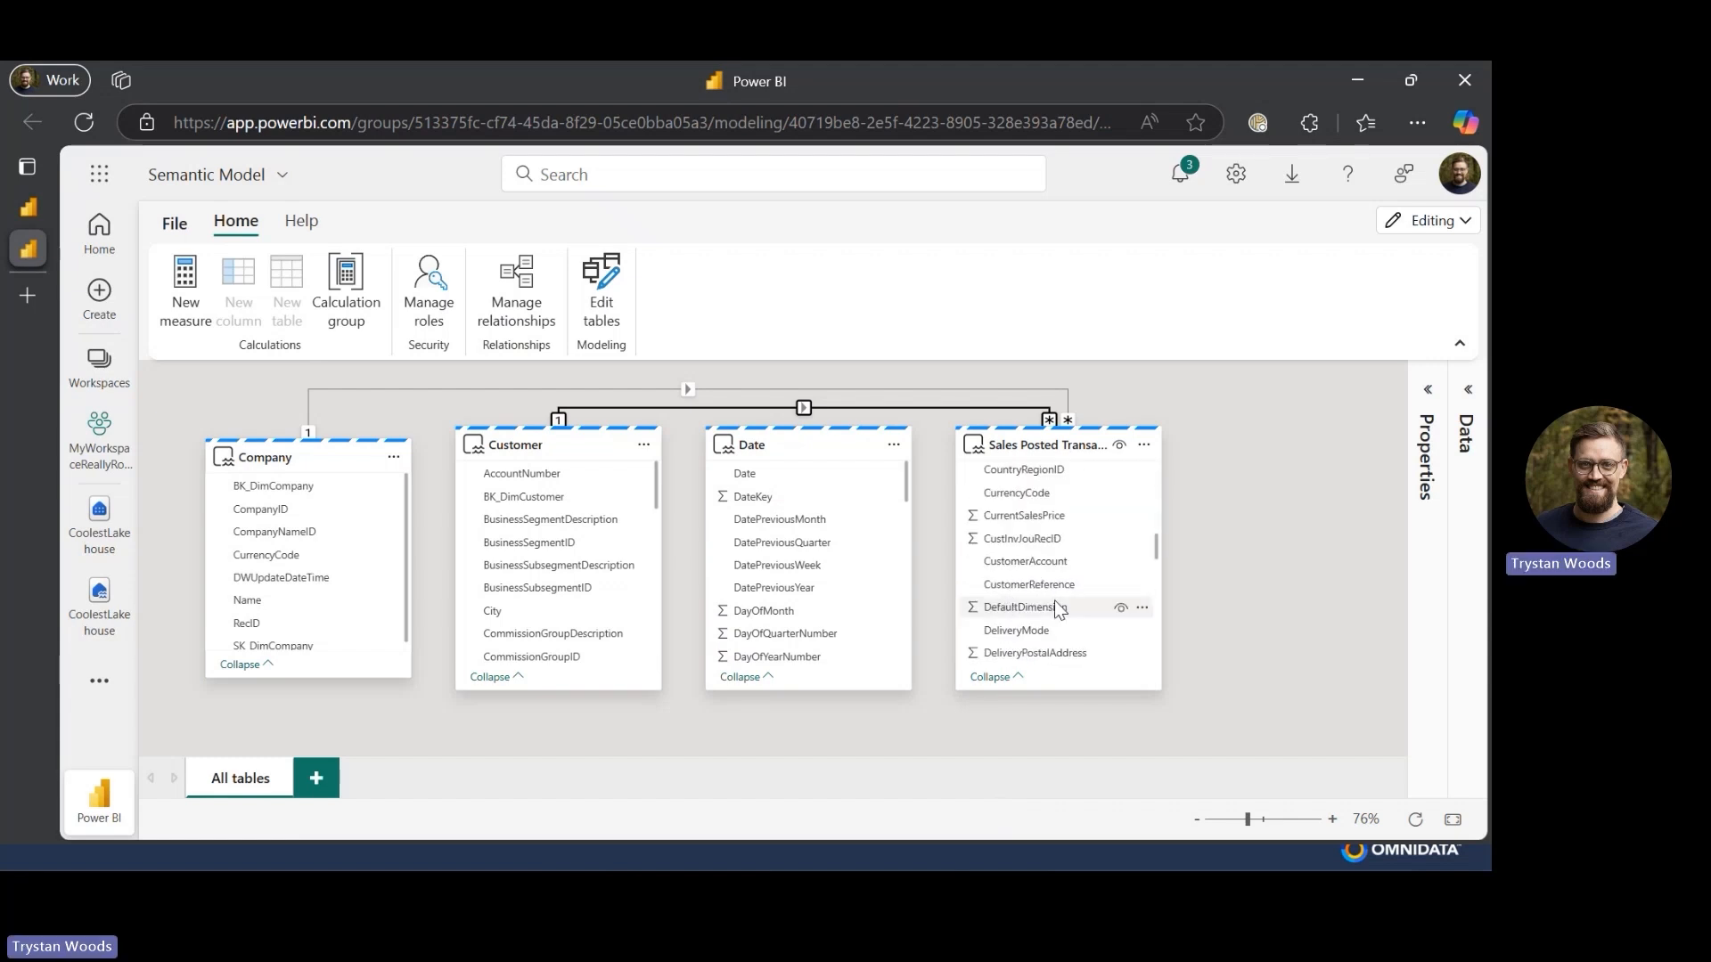
scroll(1002, 570, "down", 1)
scroll(1001, 570, "down", 3)
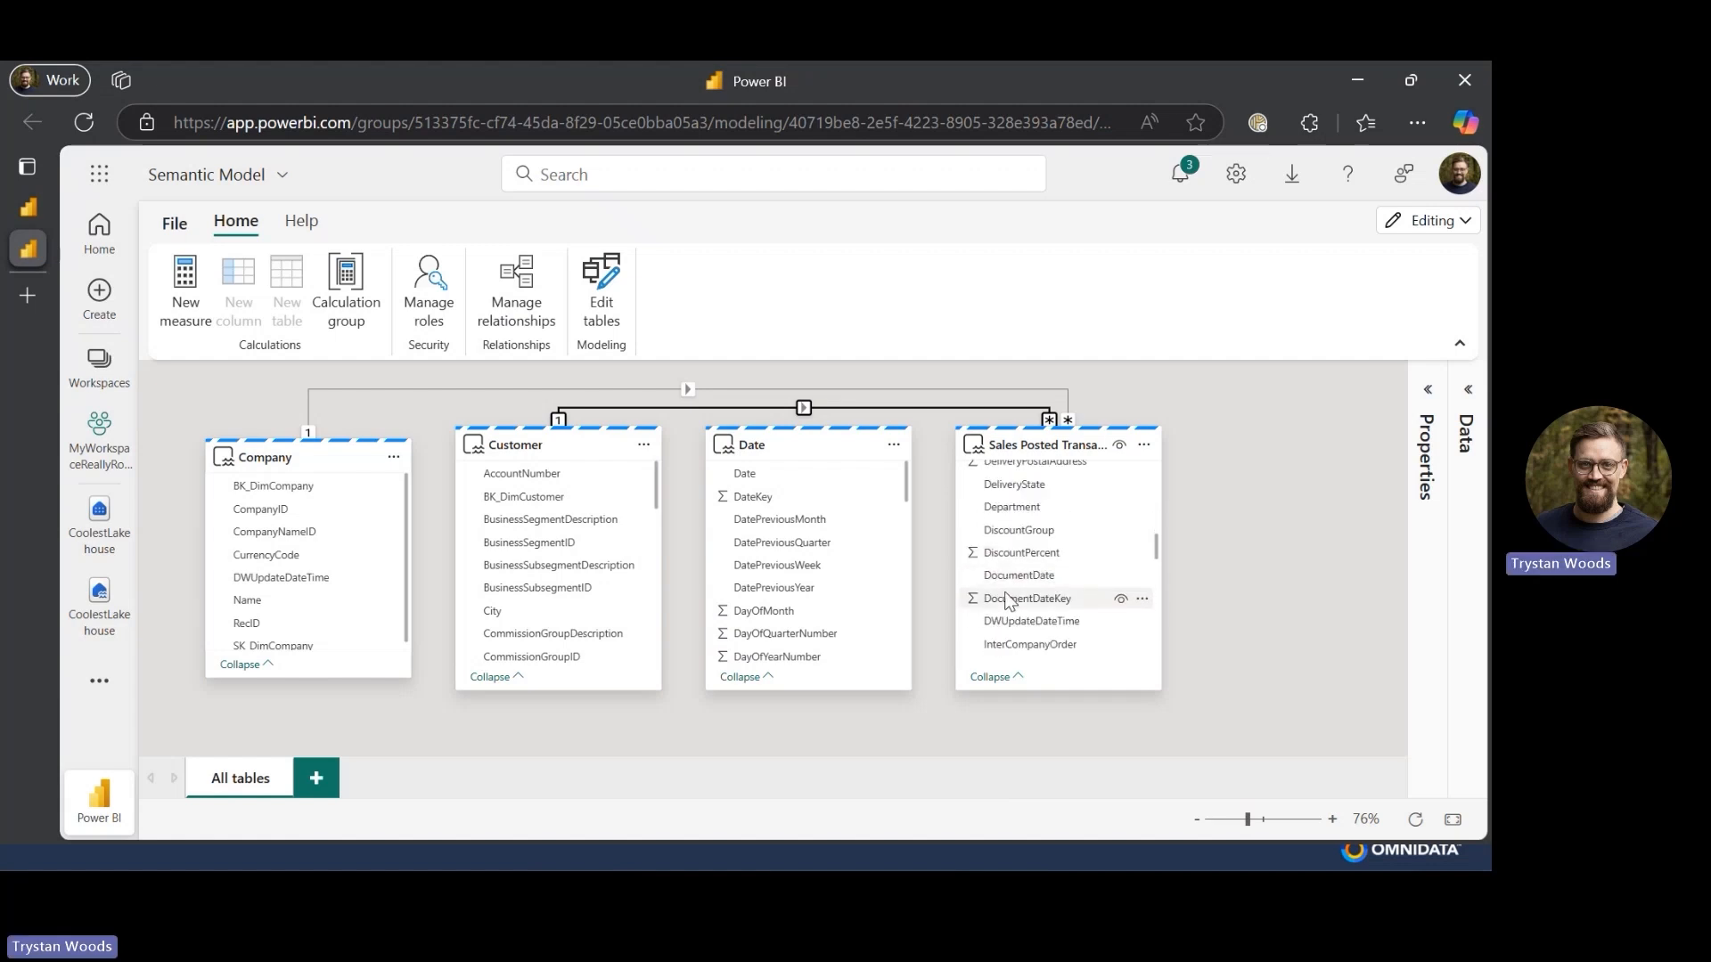
left_click(1005, 601)
left_click_drag(1005, 601, 753, 501)
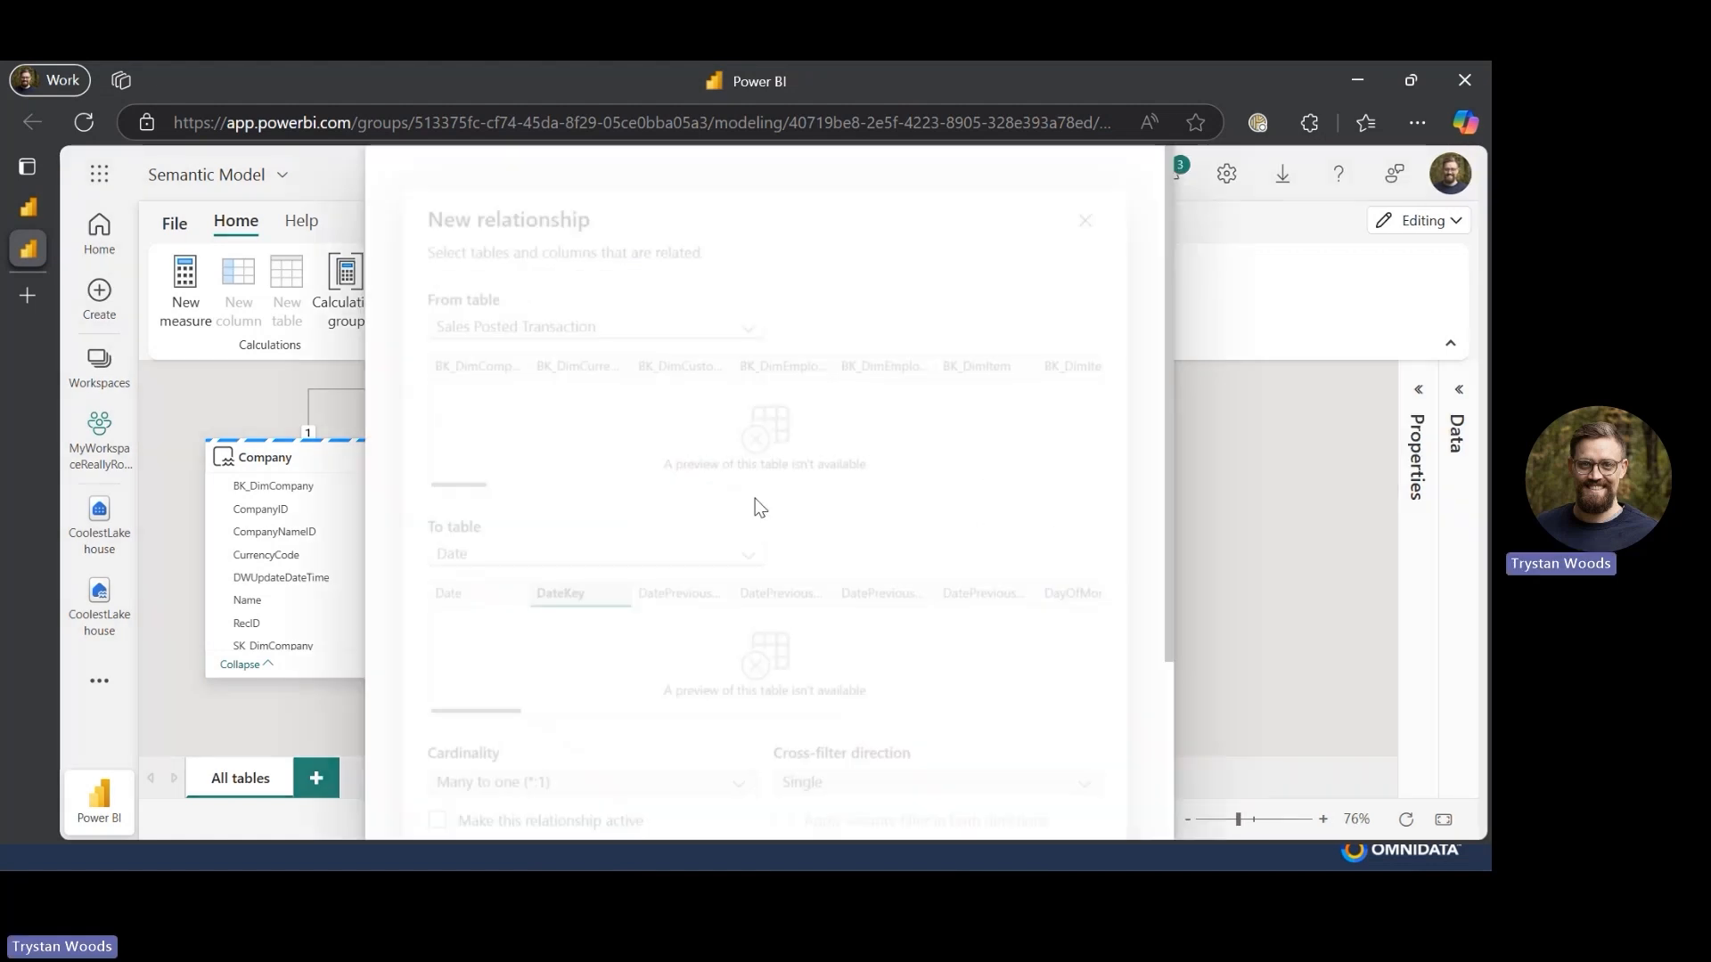
scroll(759, 507, "down", 3)
left_click(1000, 800)
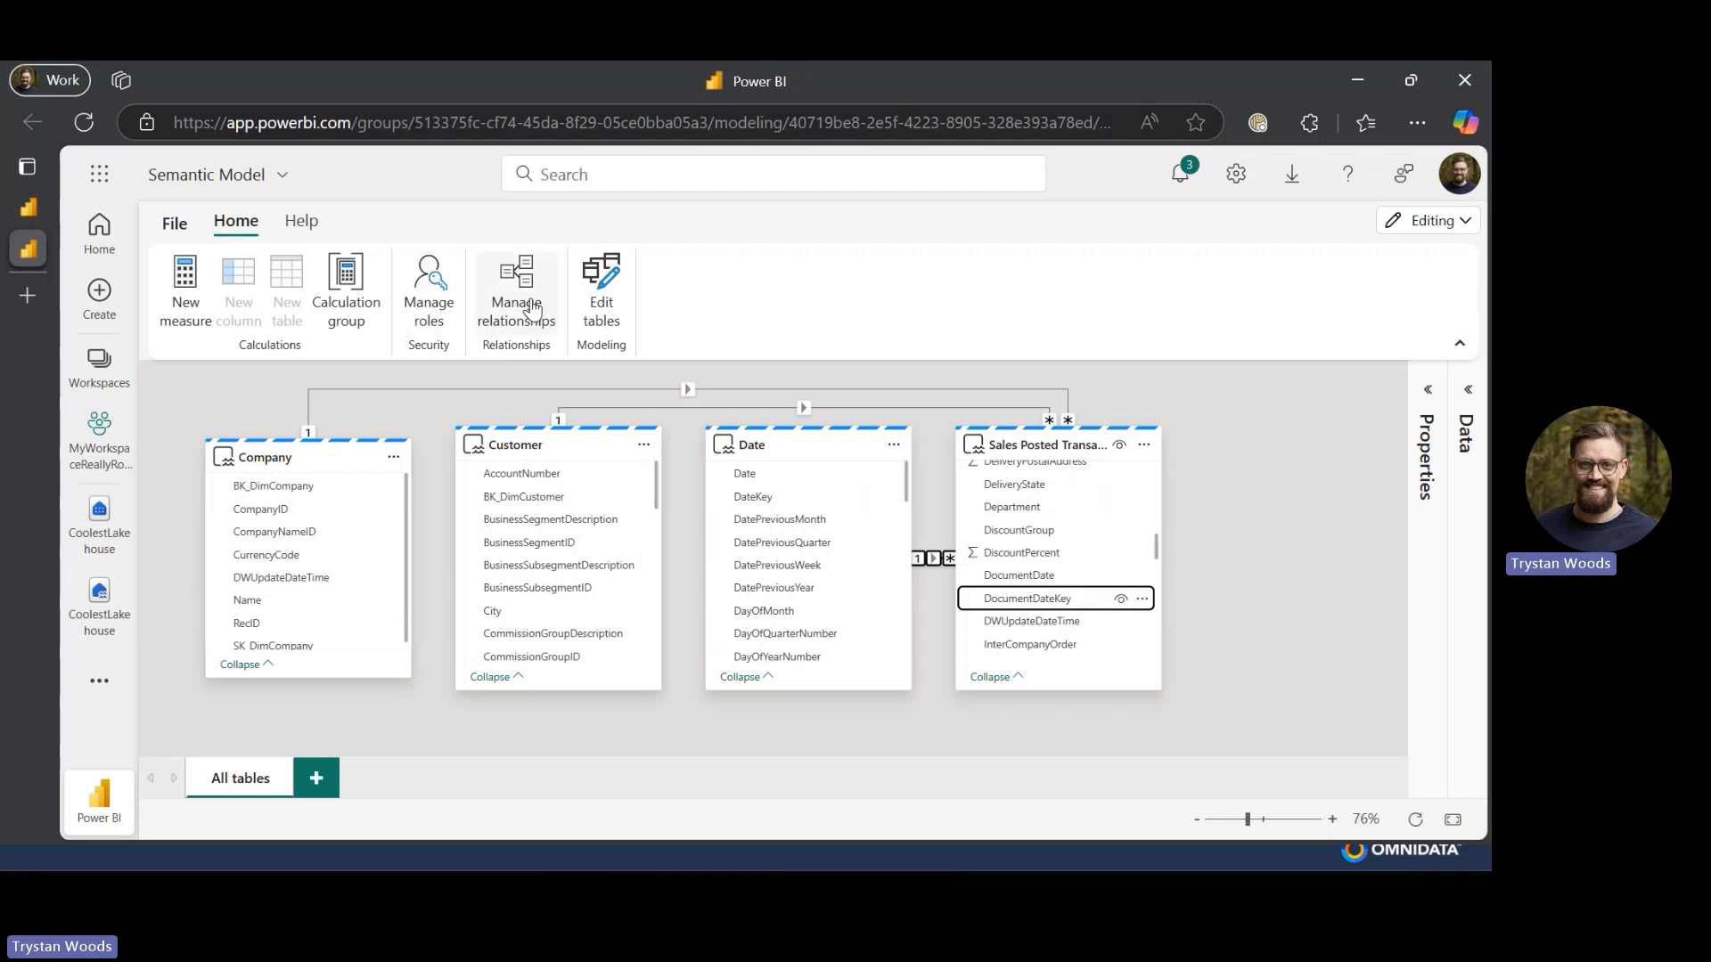
- Review the model's existing relationships in the relationship manager
left_click(519, 303)
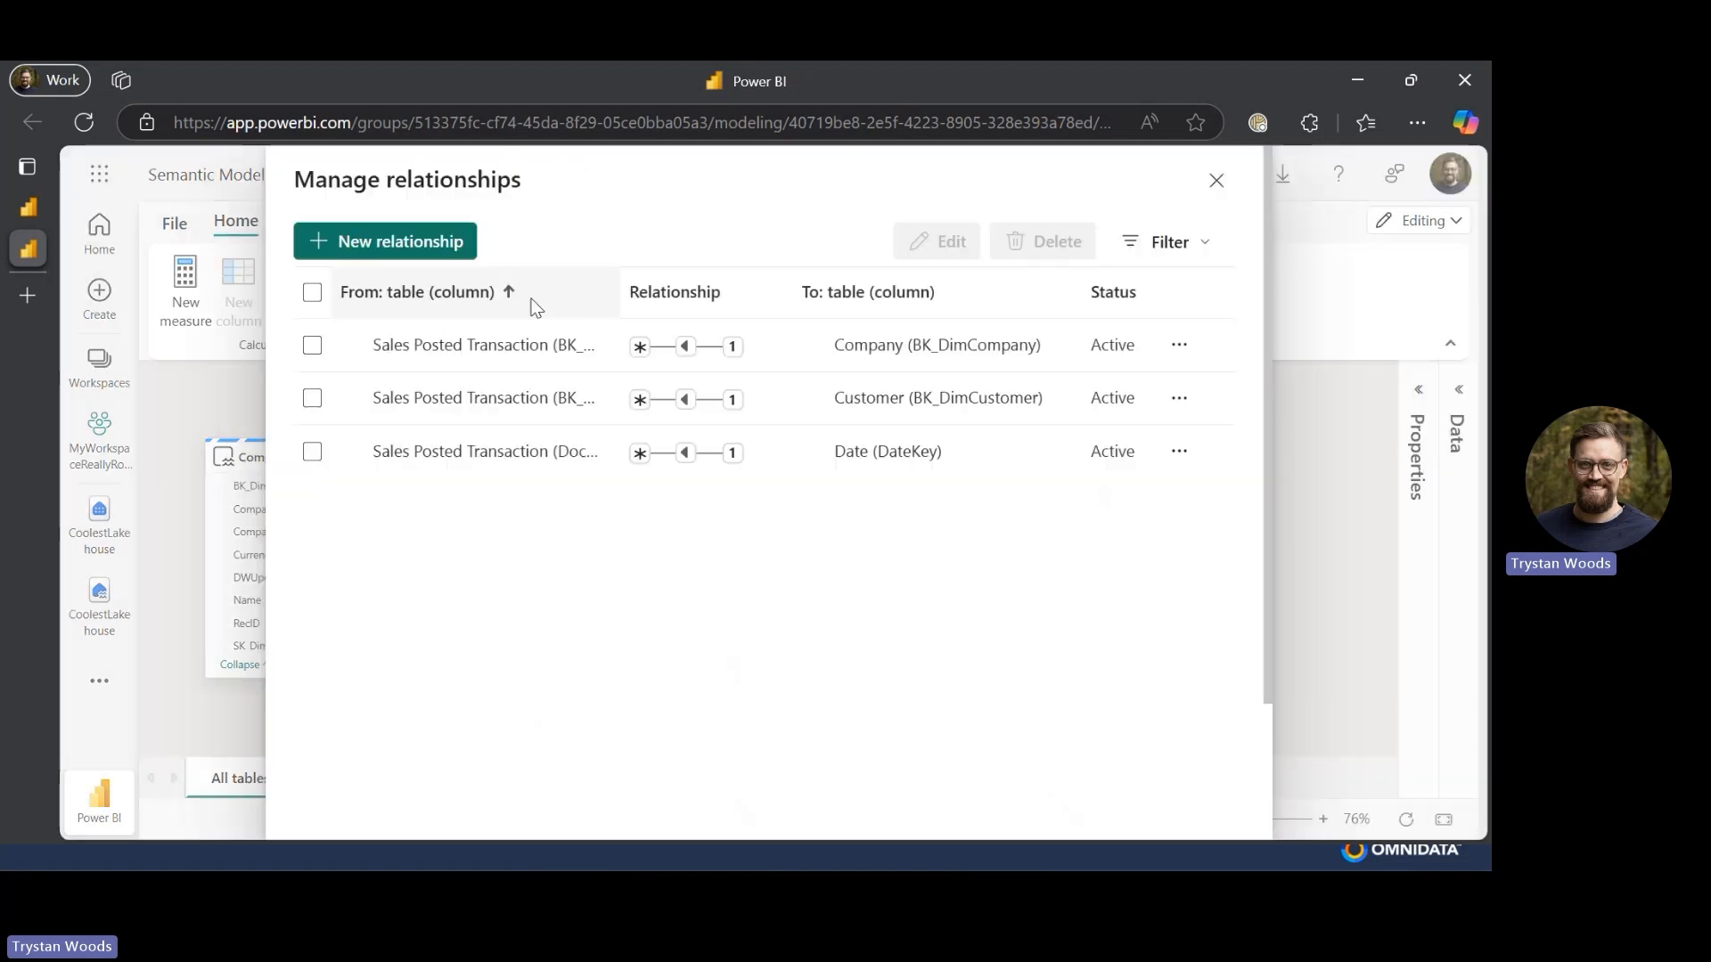
left_click(415, 248)
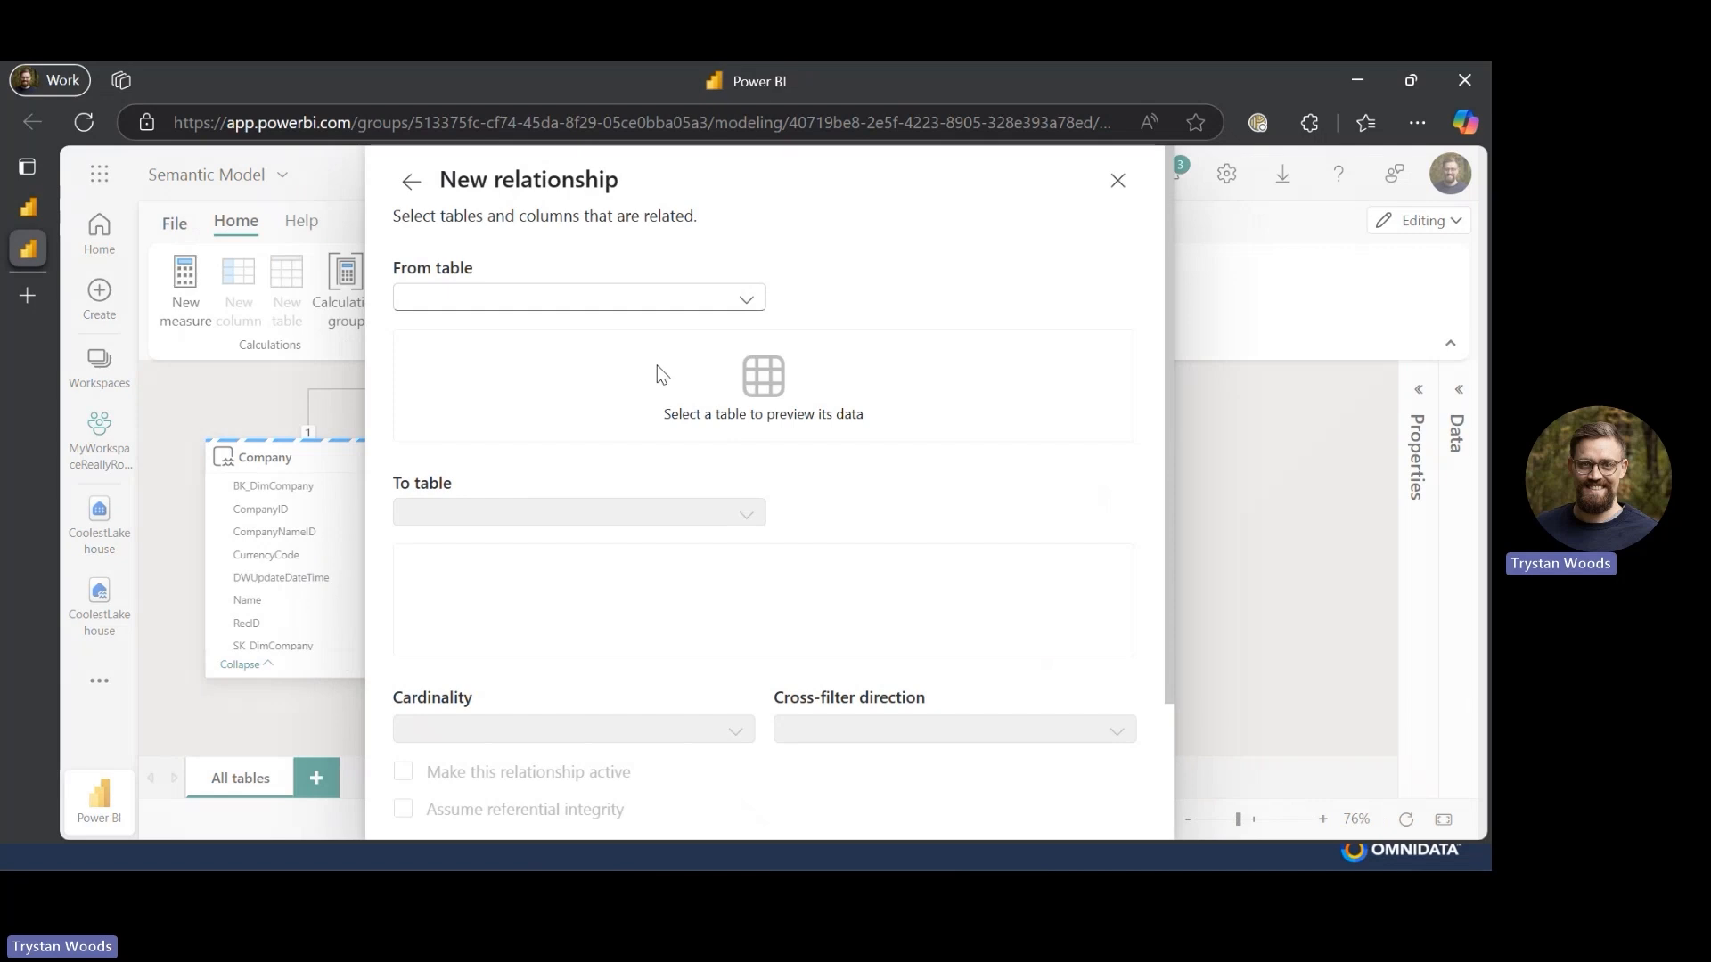
left_click(1120, 178)
key("Escape")
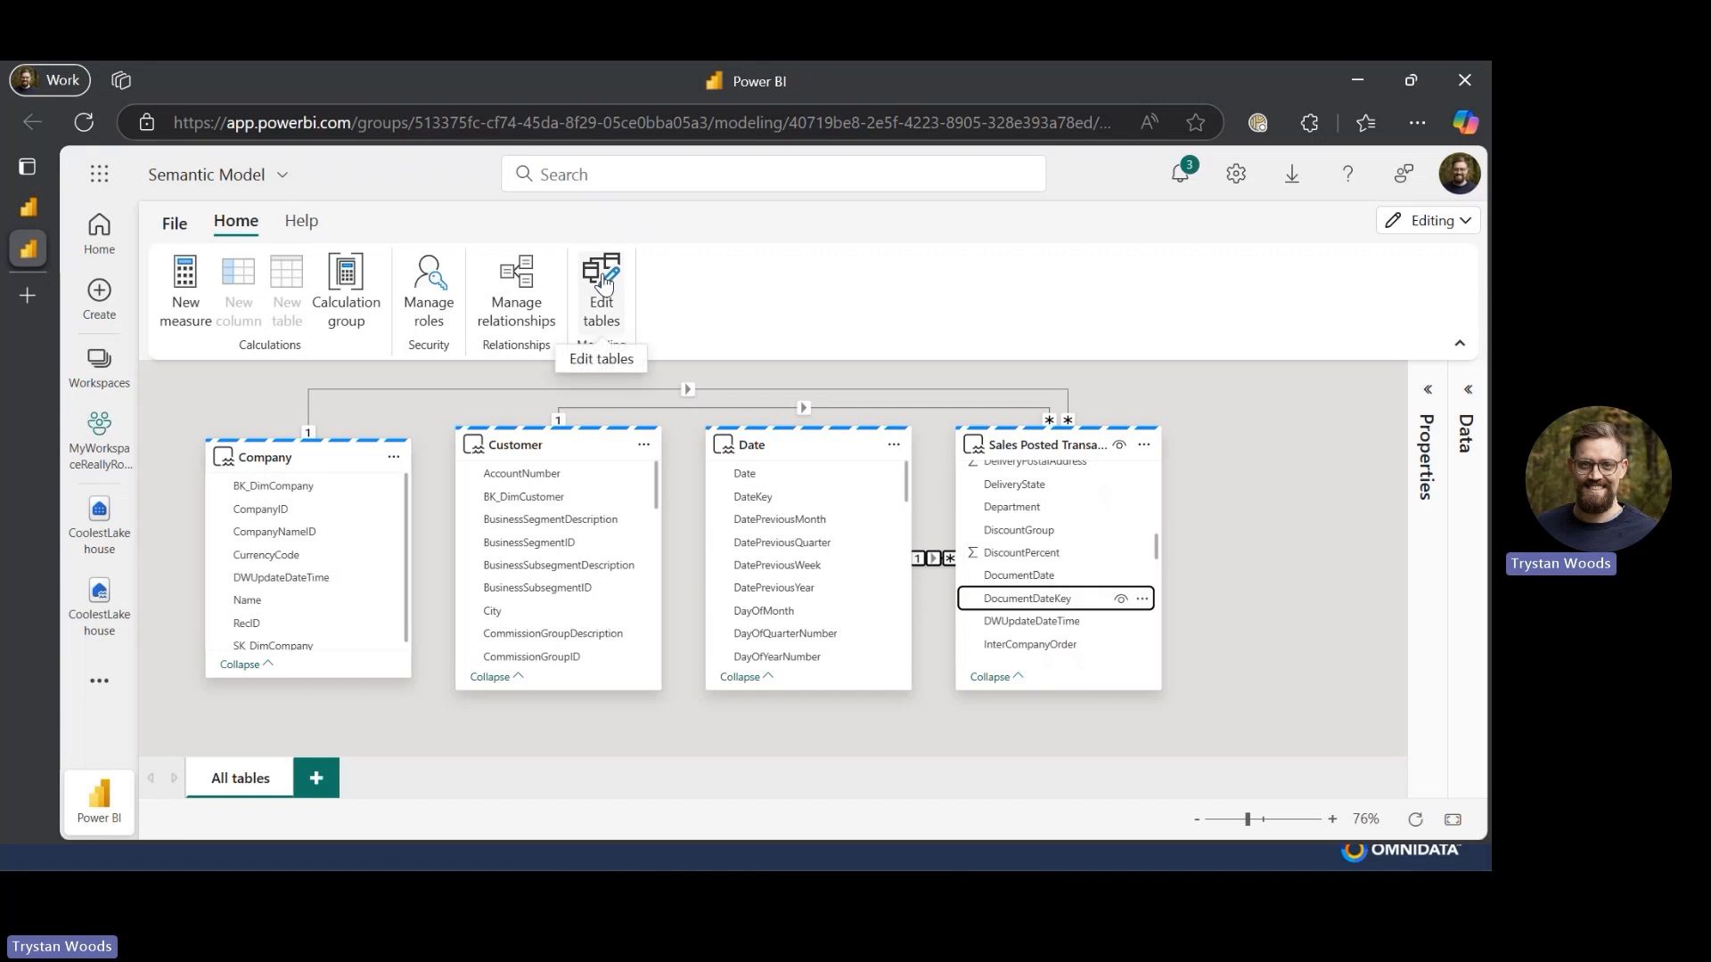
- Review which lakehouse tables are included in the semantic model and confirm the selection
left_click(602, 281)
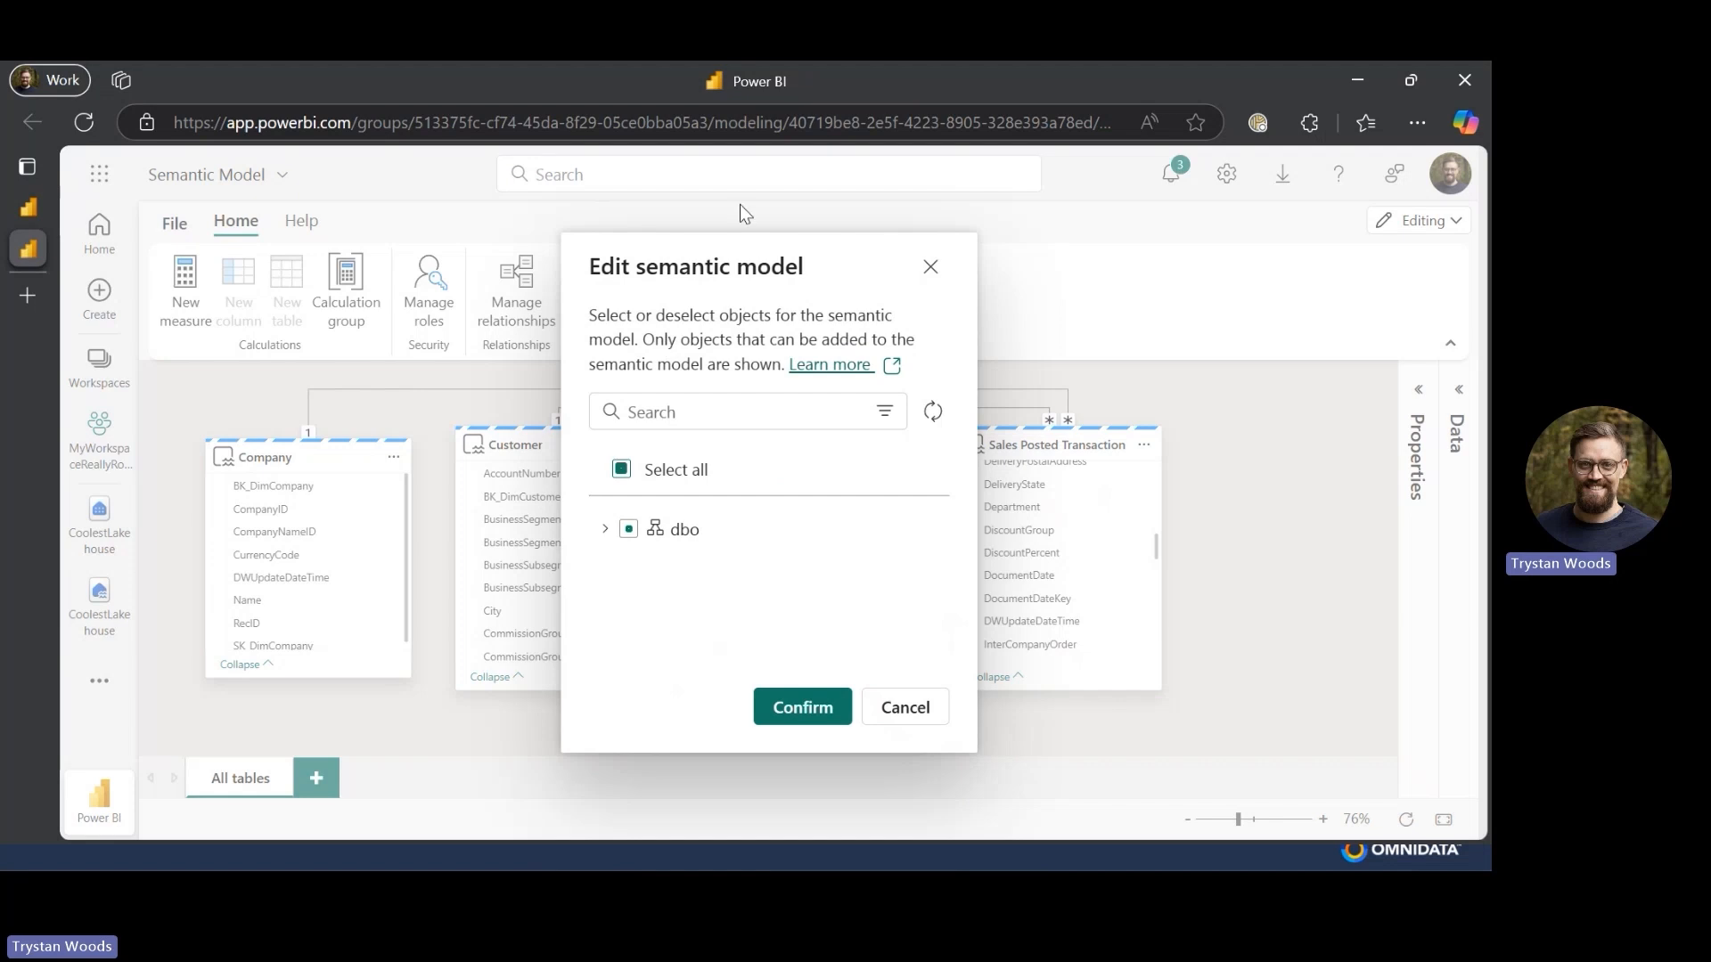
left_click(605, 528)
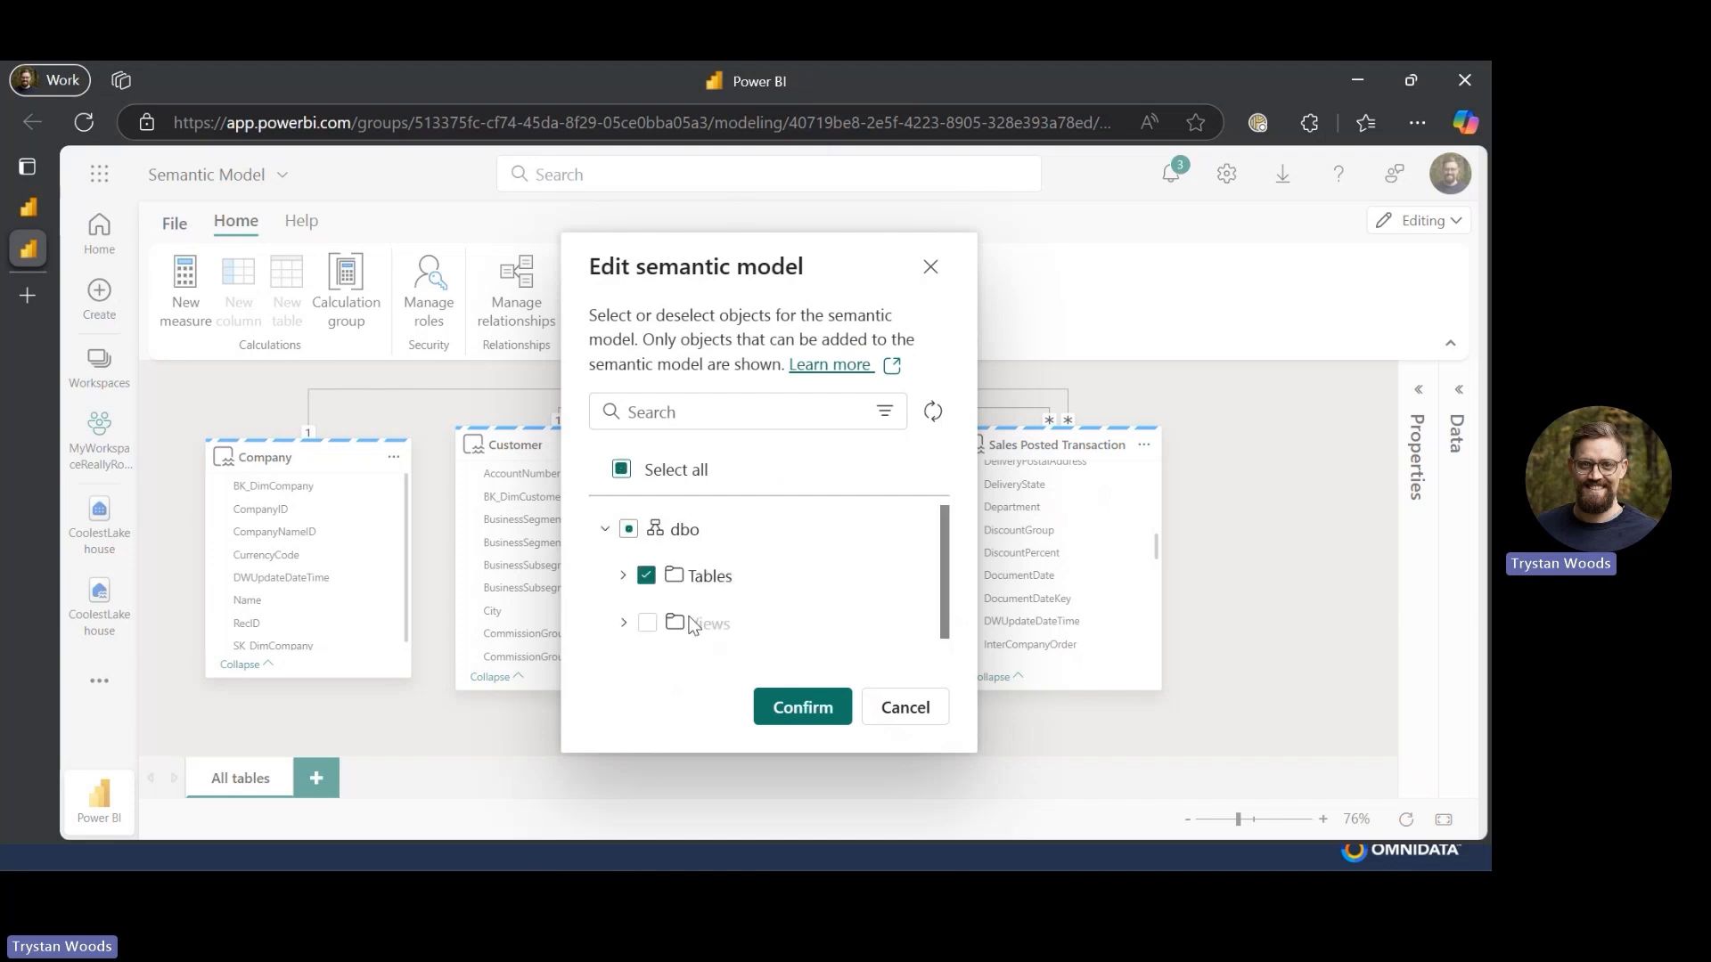
left_click(622, 576)
scroll(620, 581, "down", 3)
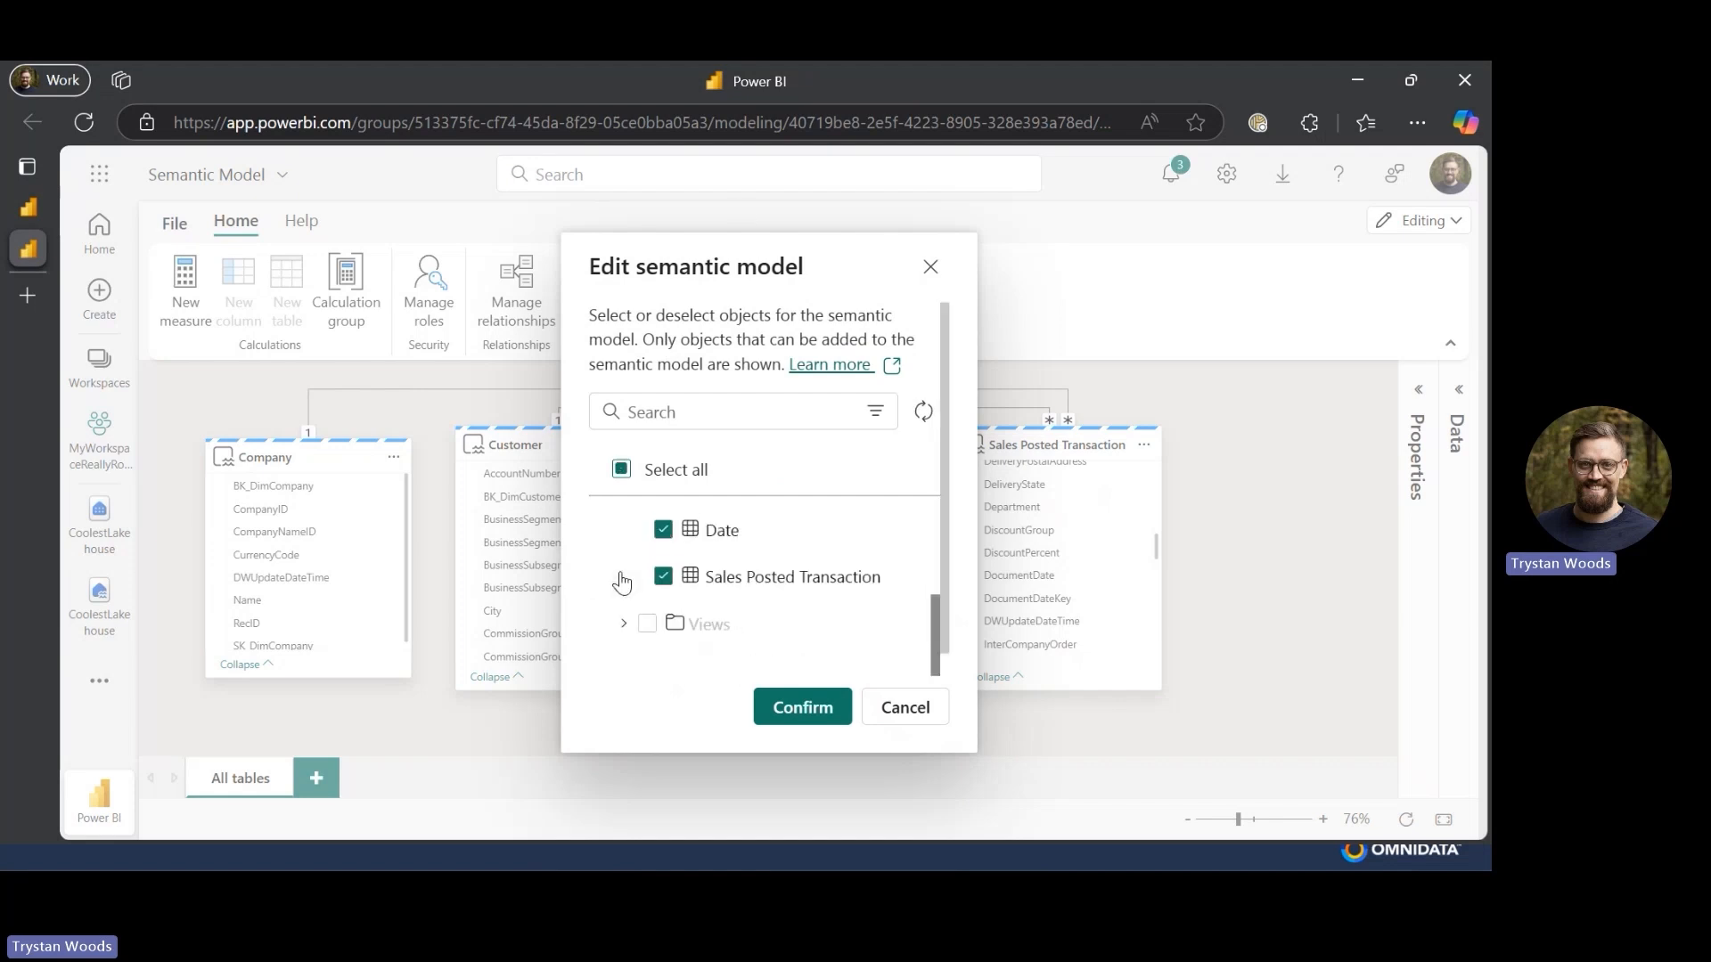
scroll(621, 578, "up", 1)
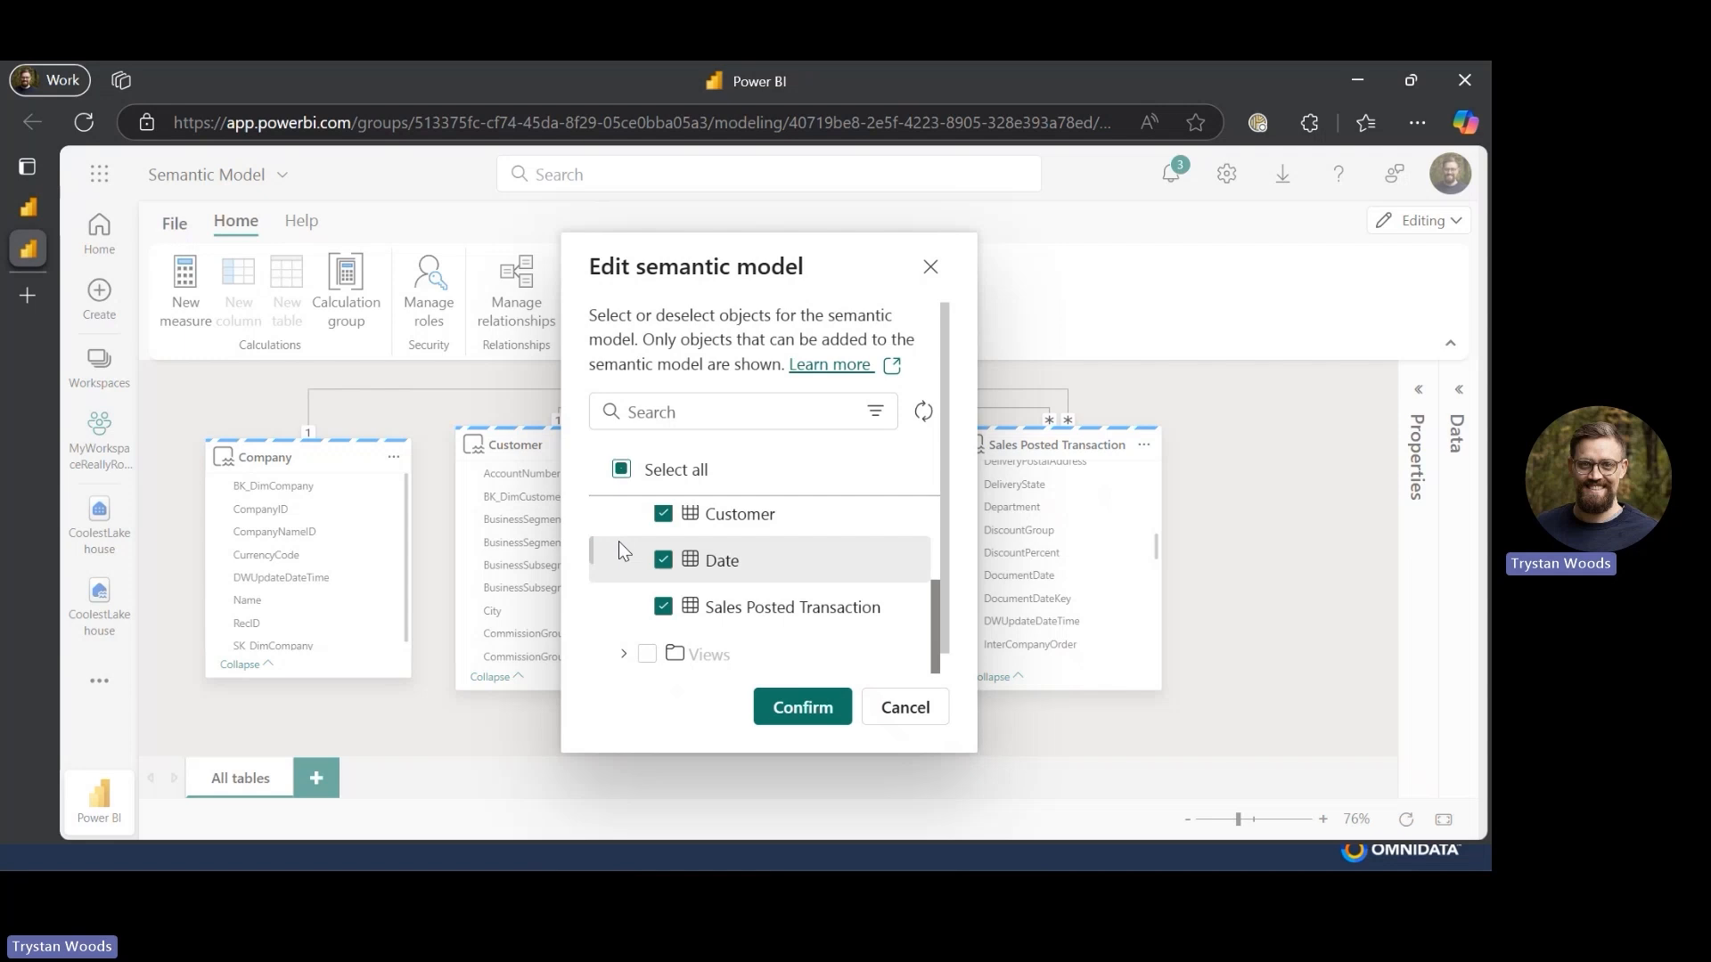
scroll(622, 551, "up", 3)
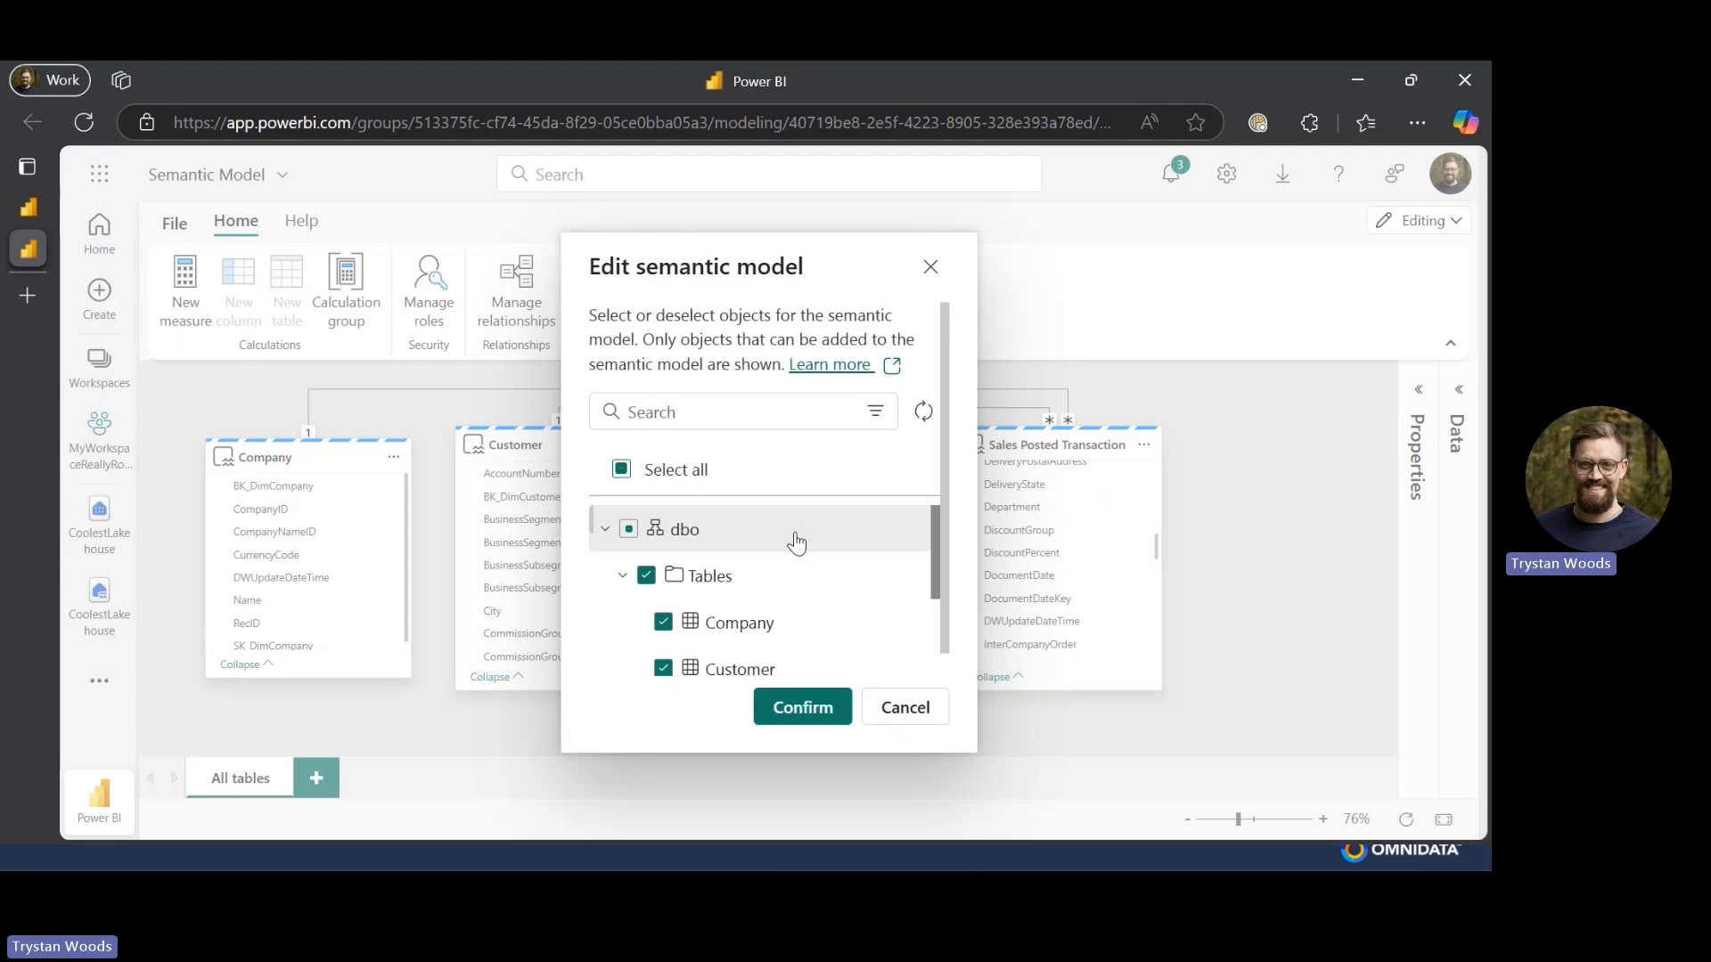
left_click(802, 706)
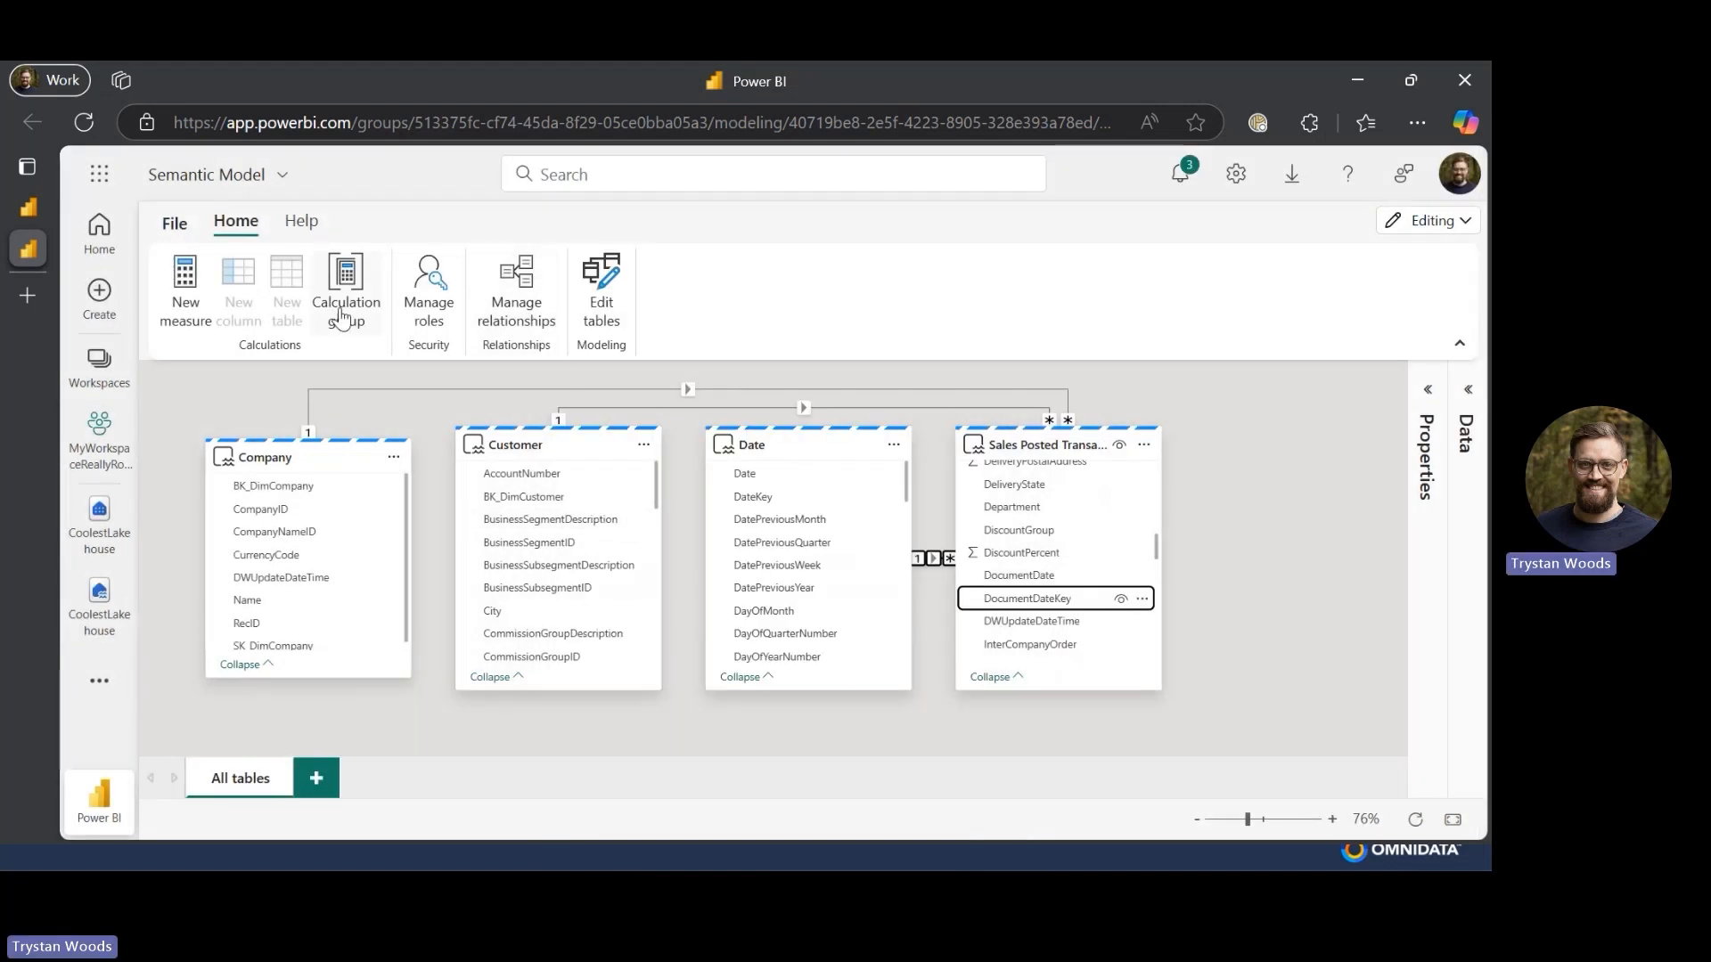
left_click(1261, 392)
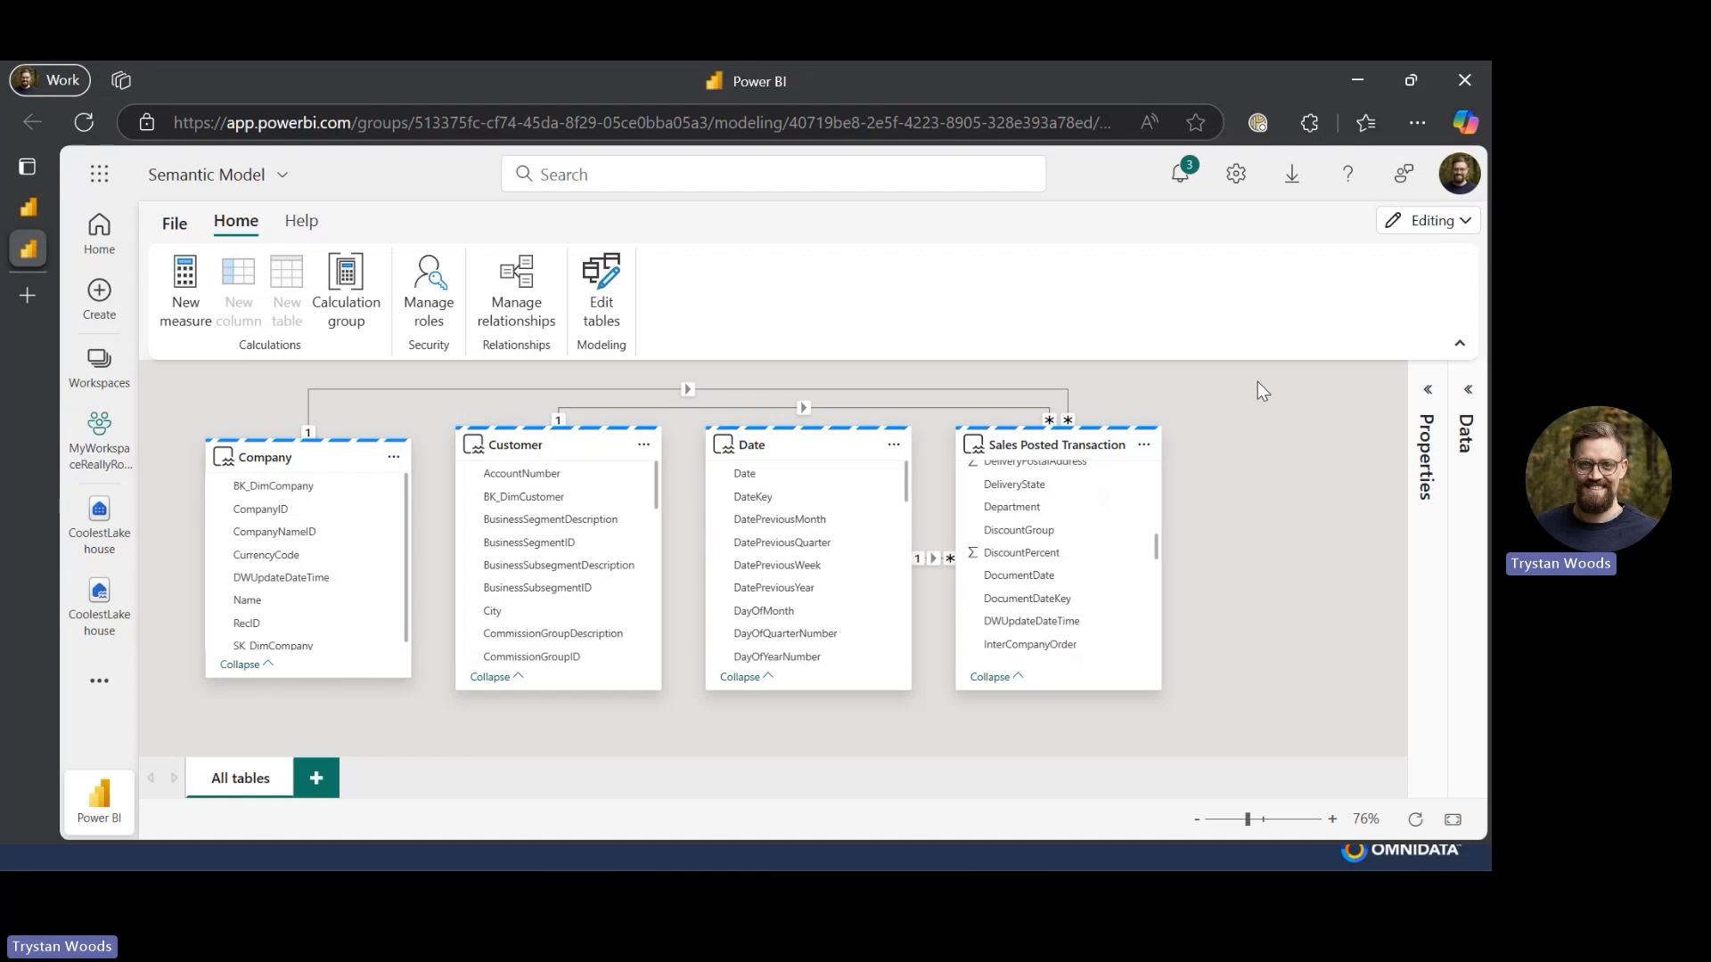
left_click(1466, 222)
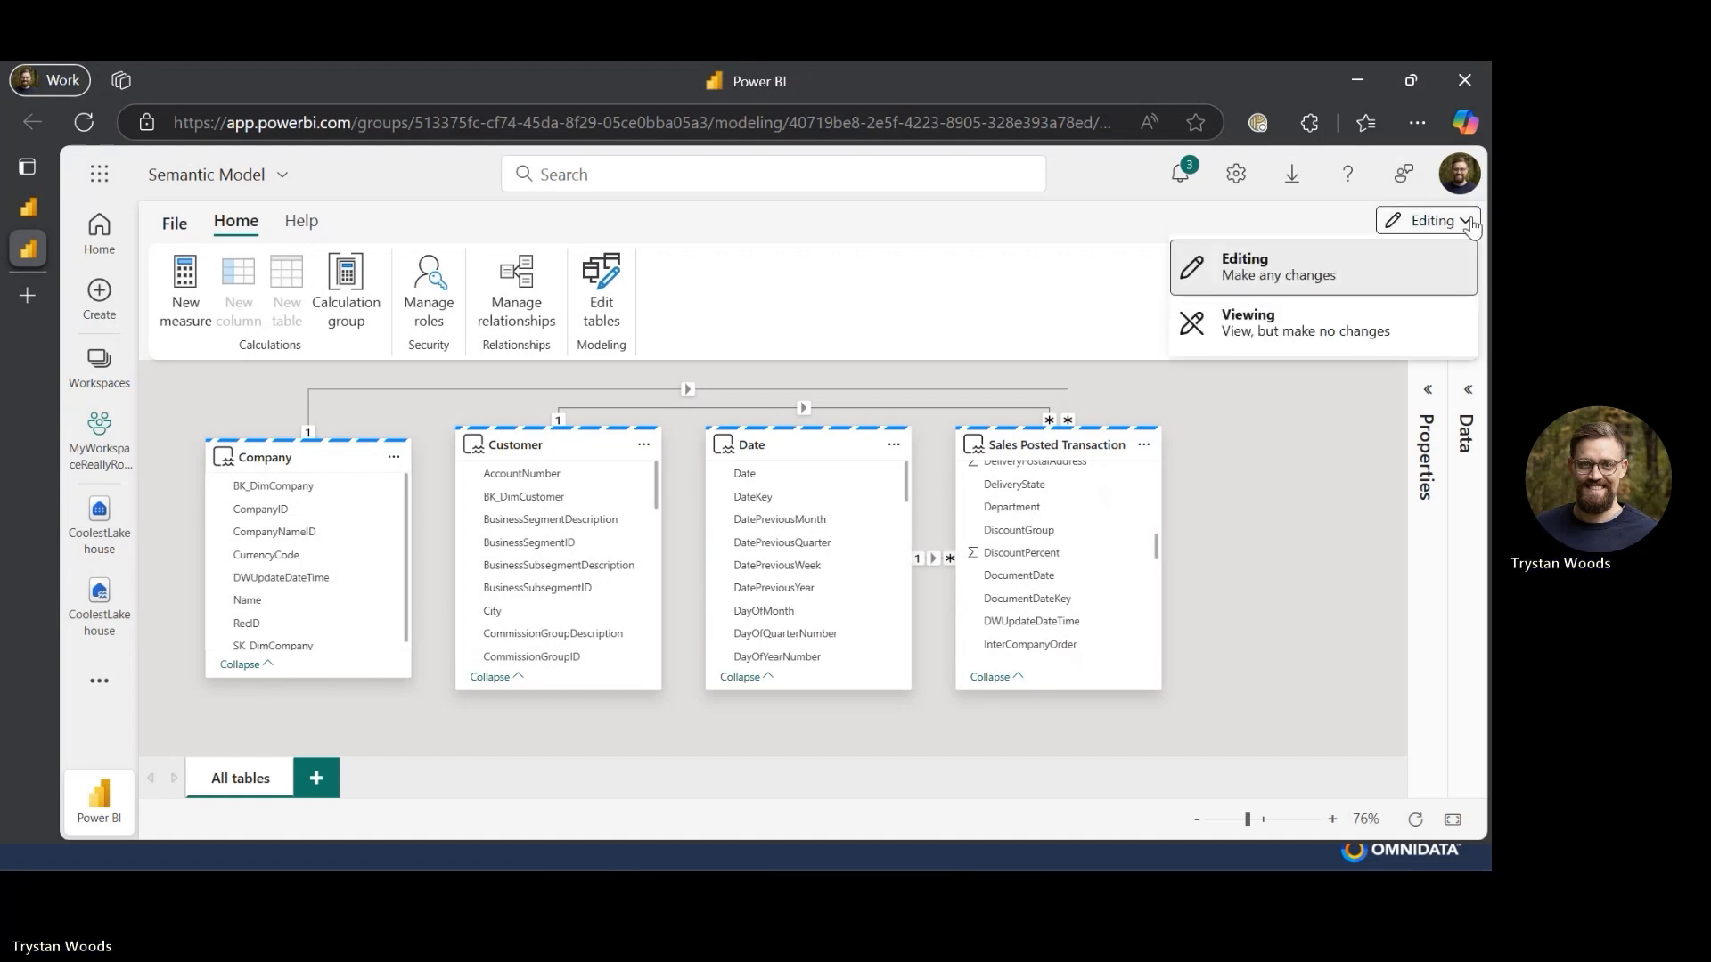
left_click(1465, 222)
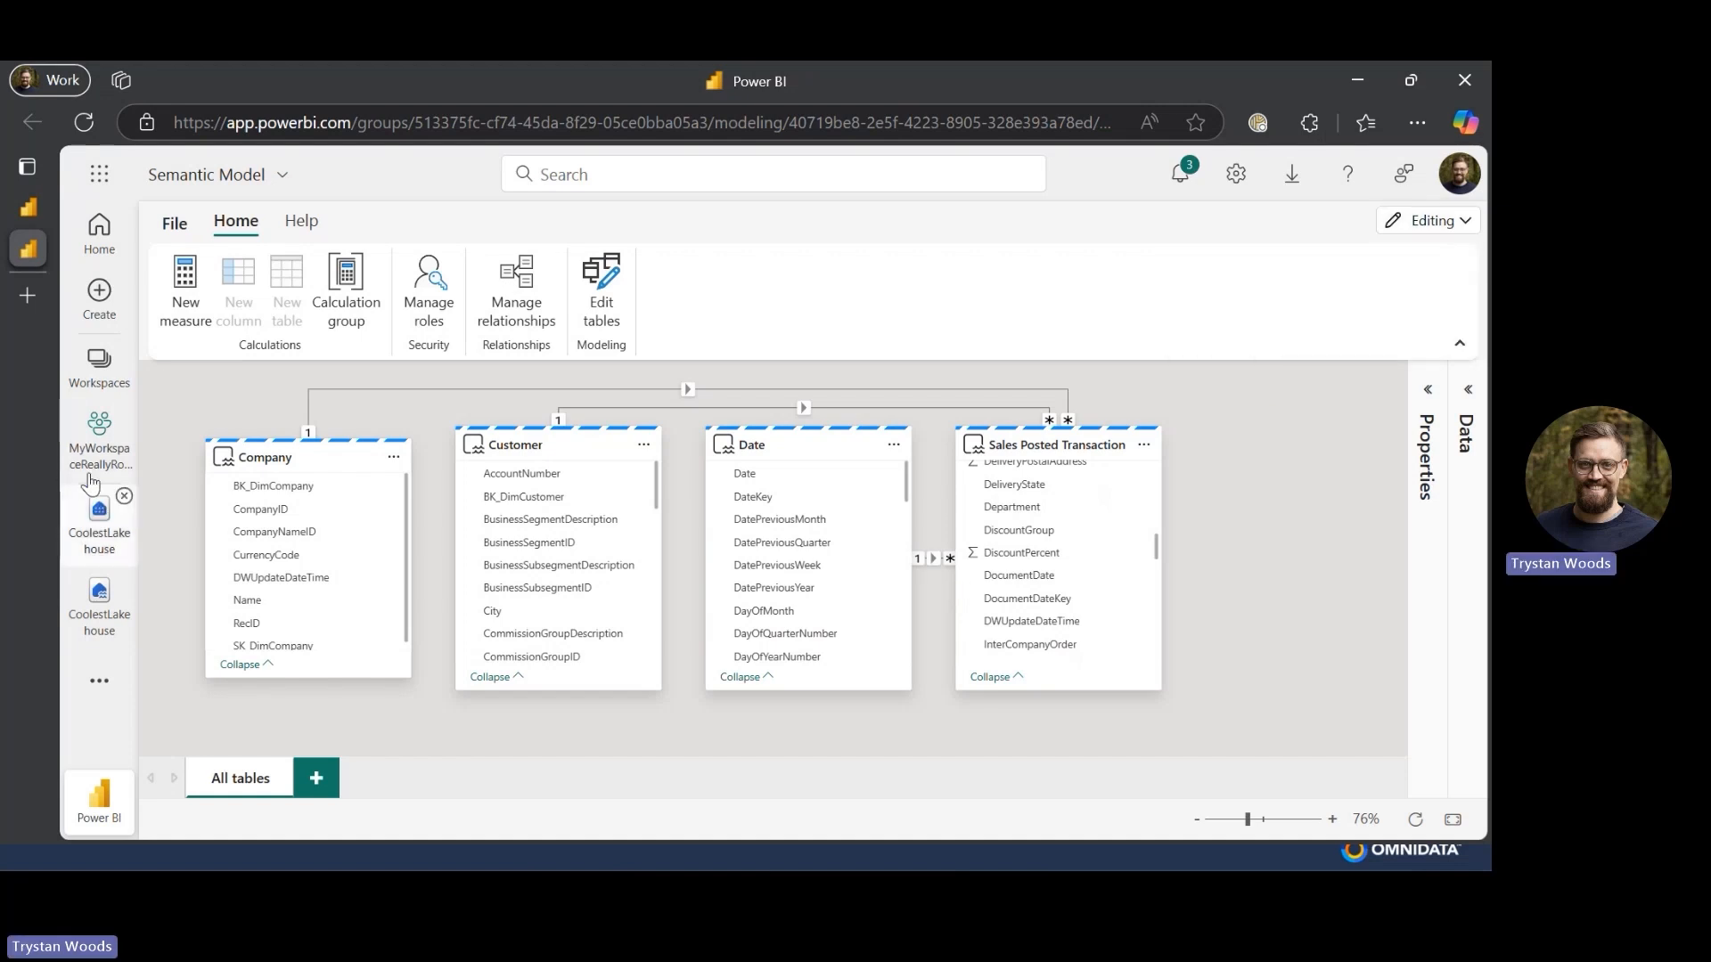
- Open the Semantic Model's data model from the workspace and switch it to Editing mode
left_click(89, 467)
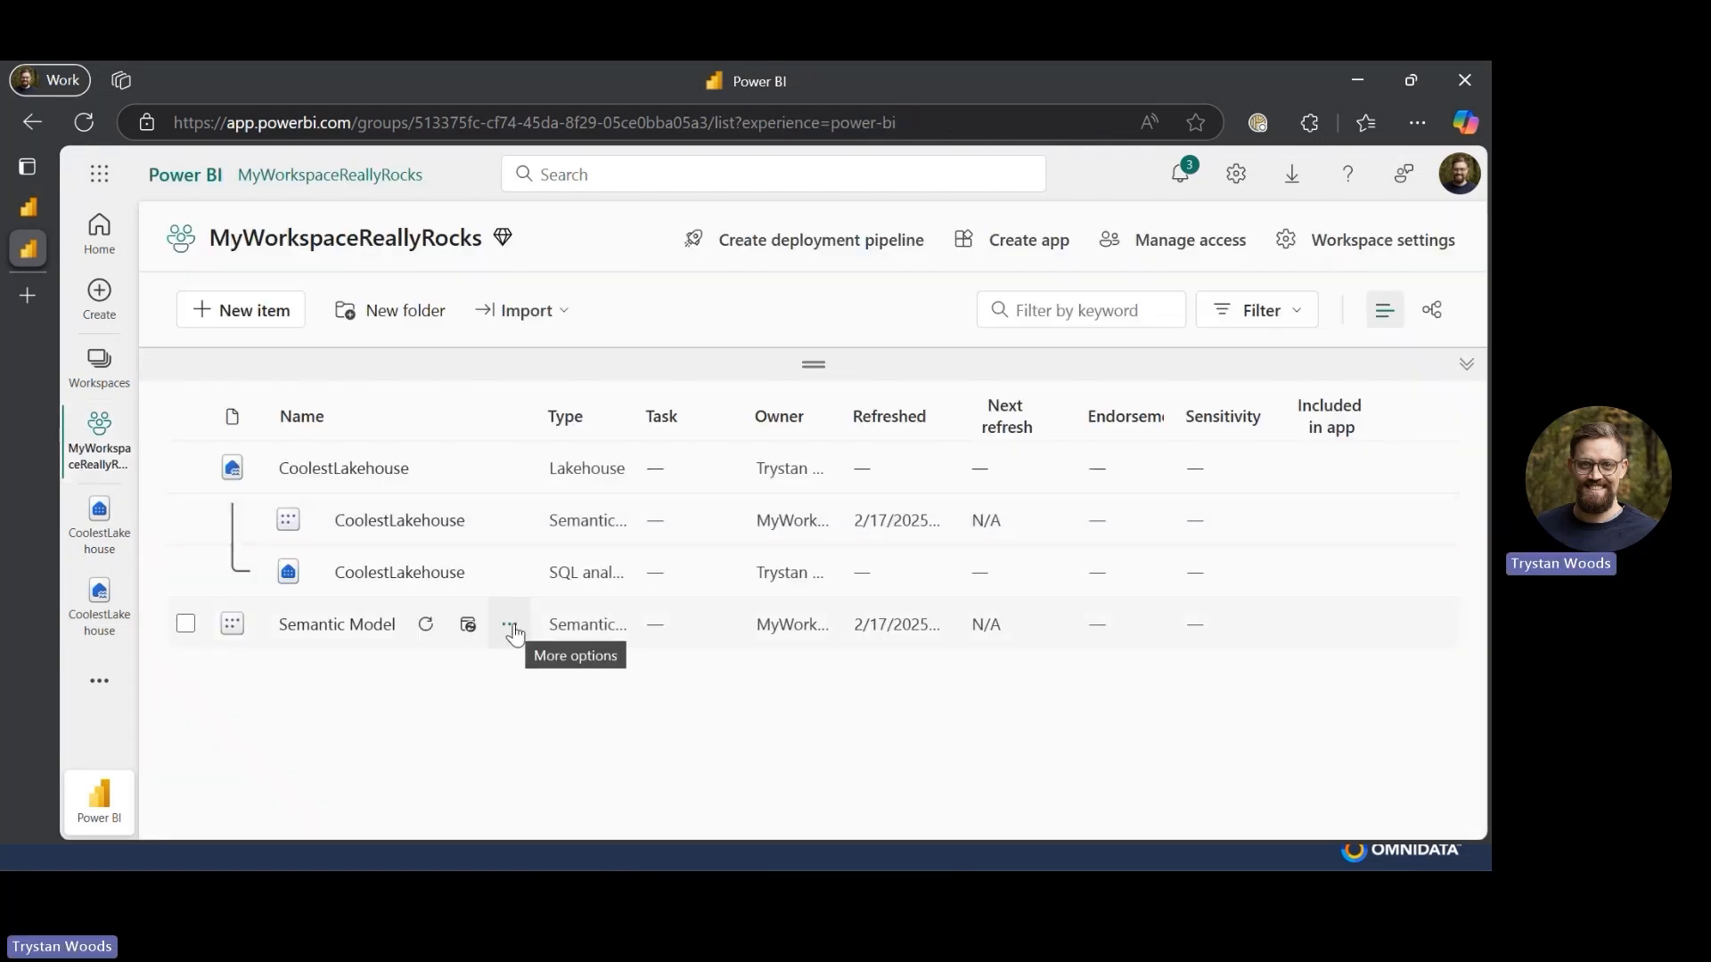
left_click(369, 624)
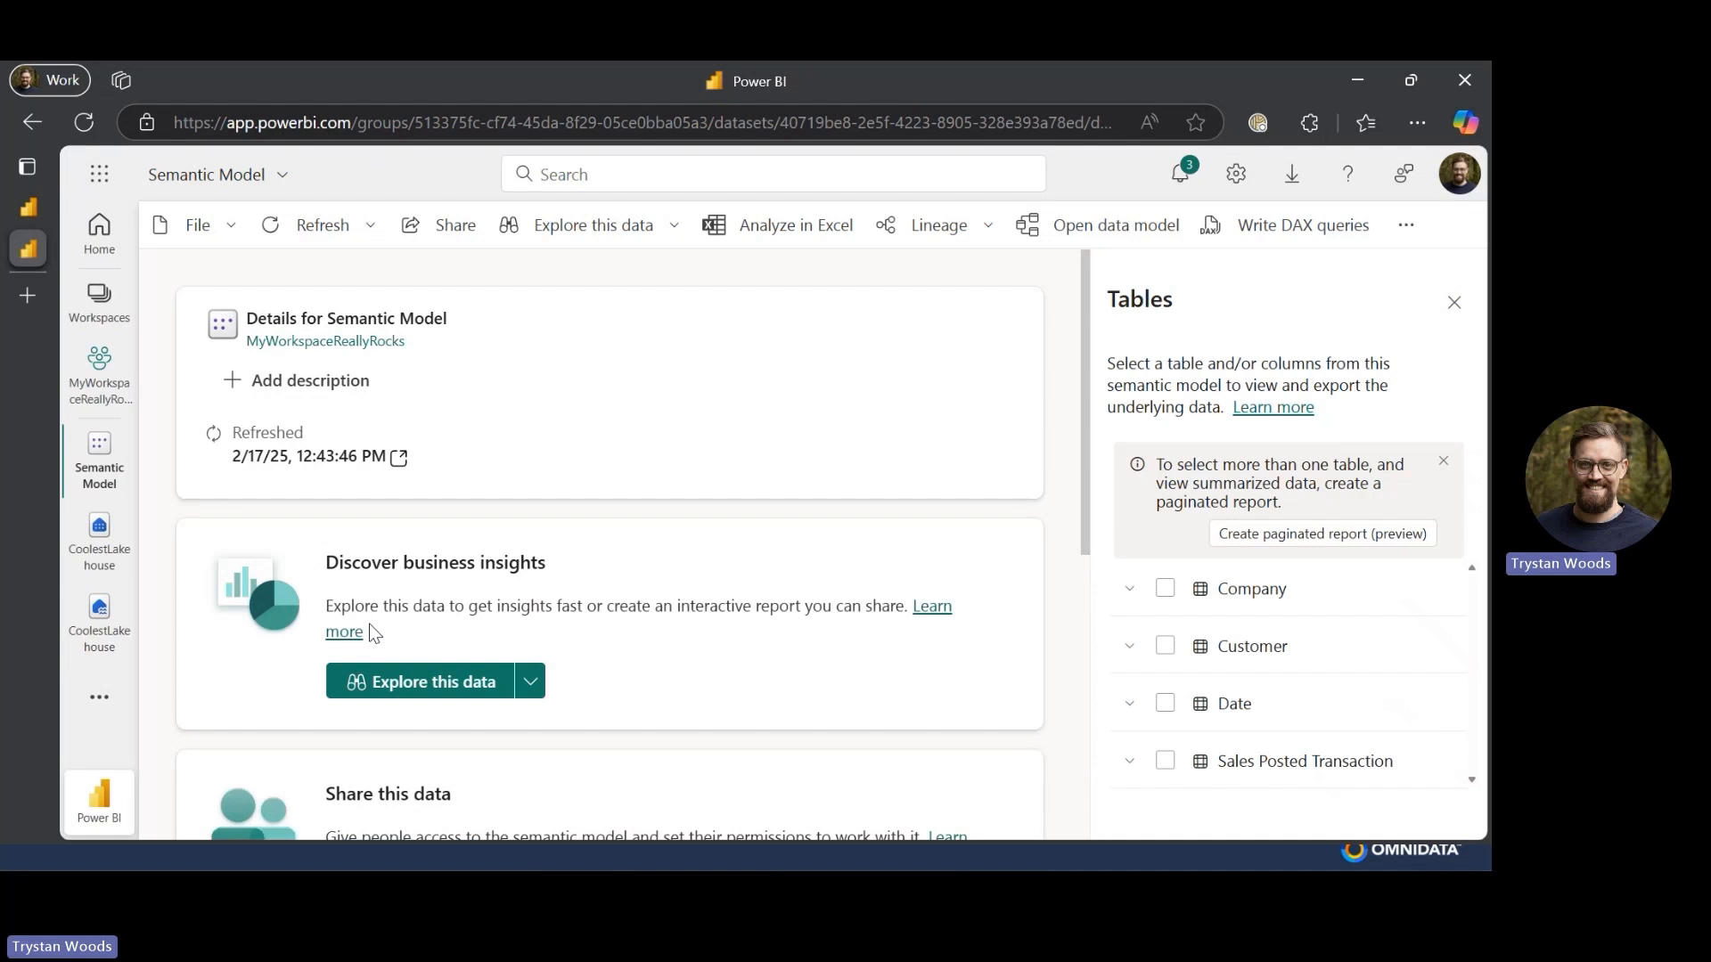
left_click(1071, 225)
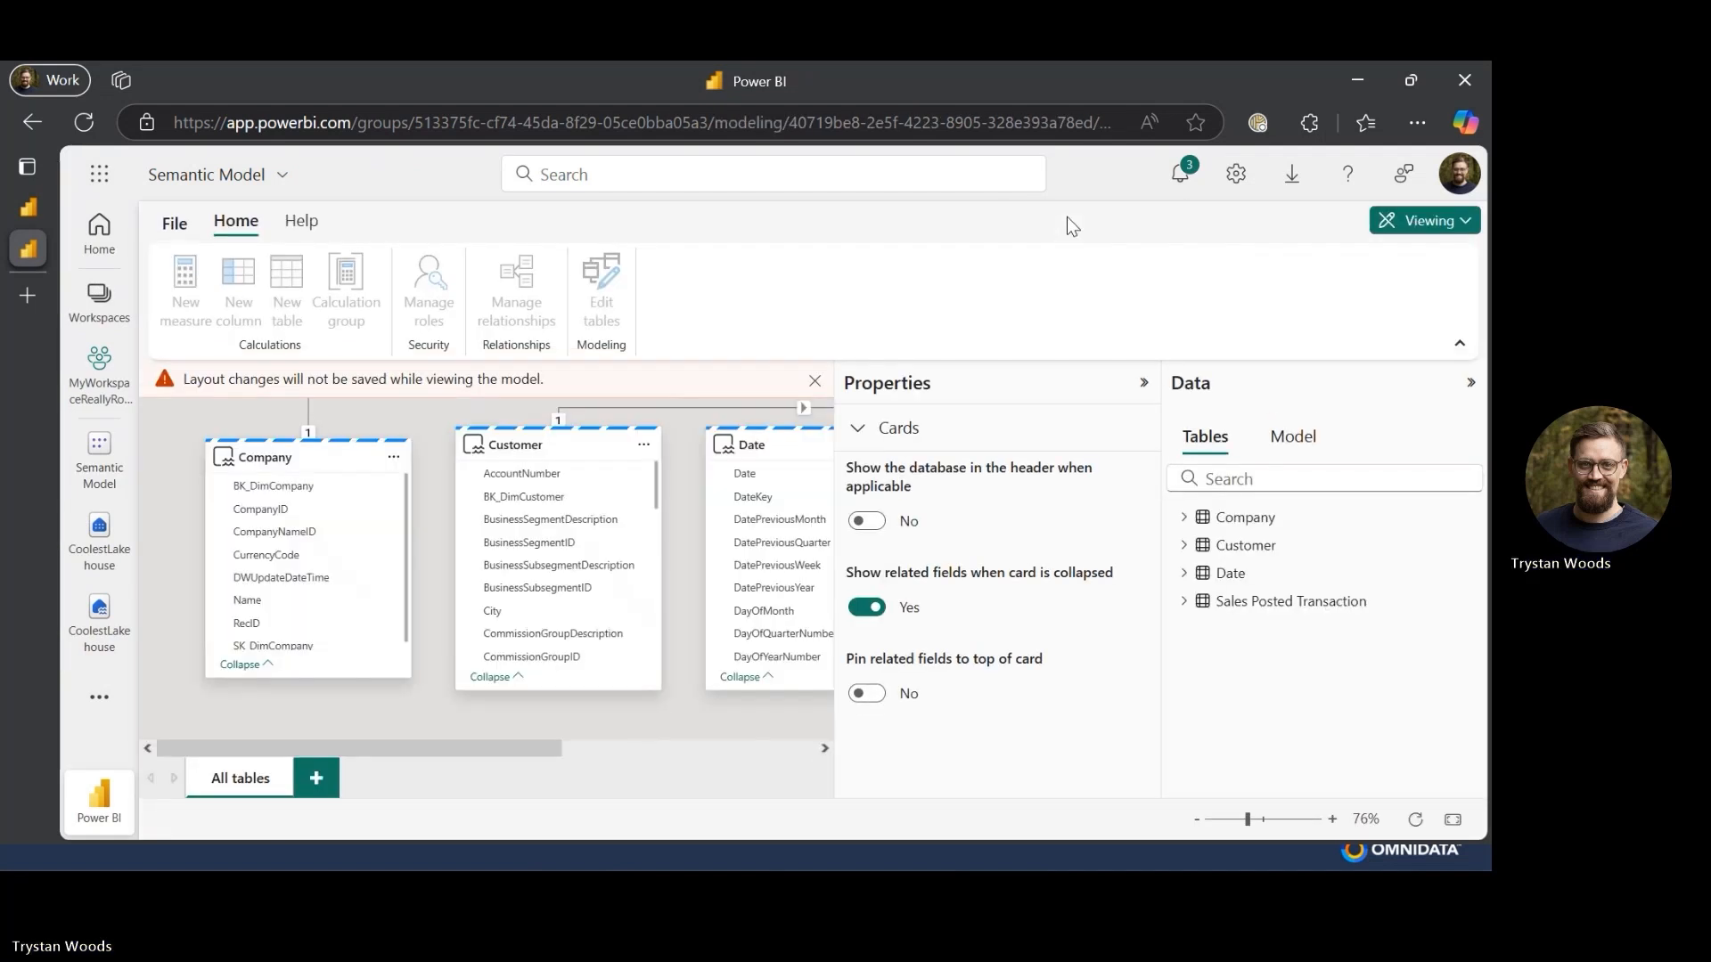
left_click(1464, 222)
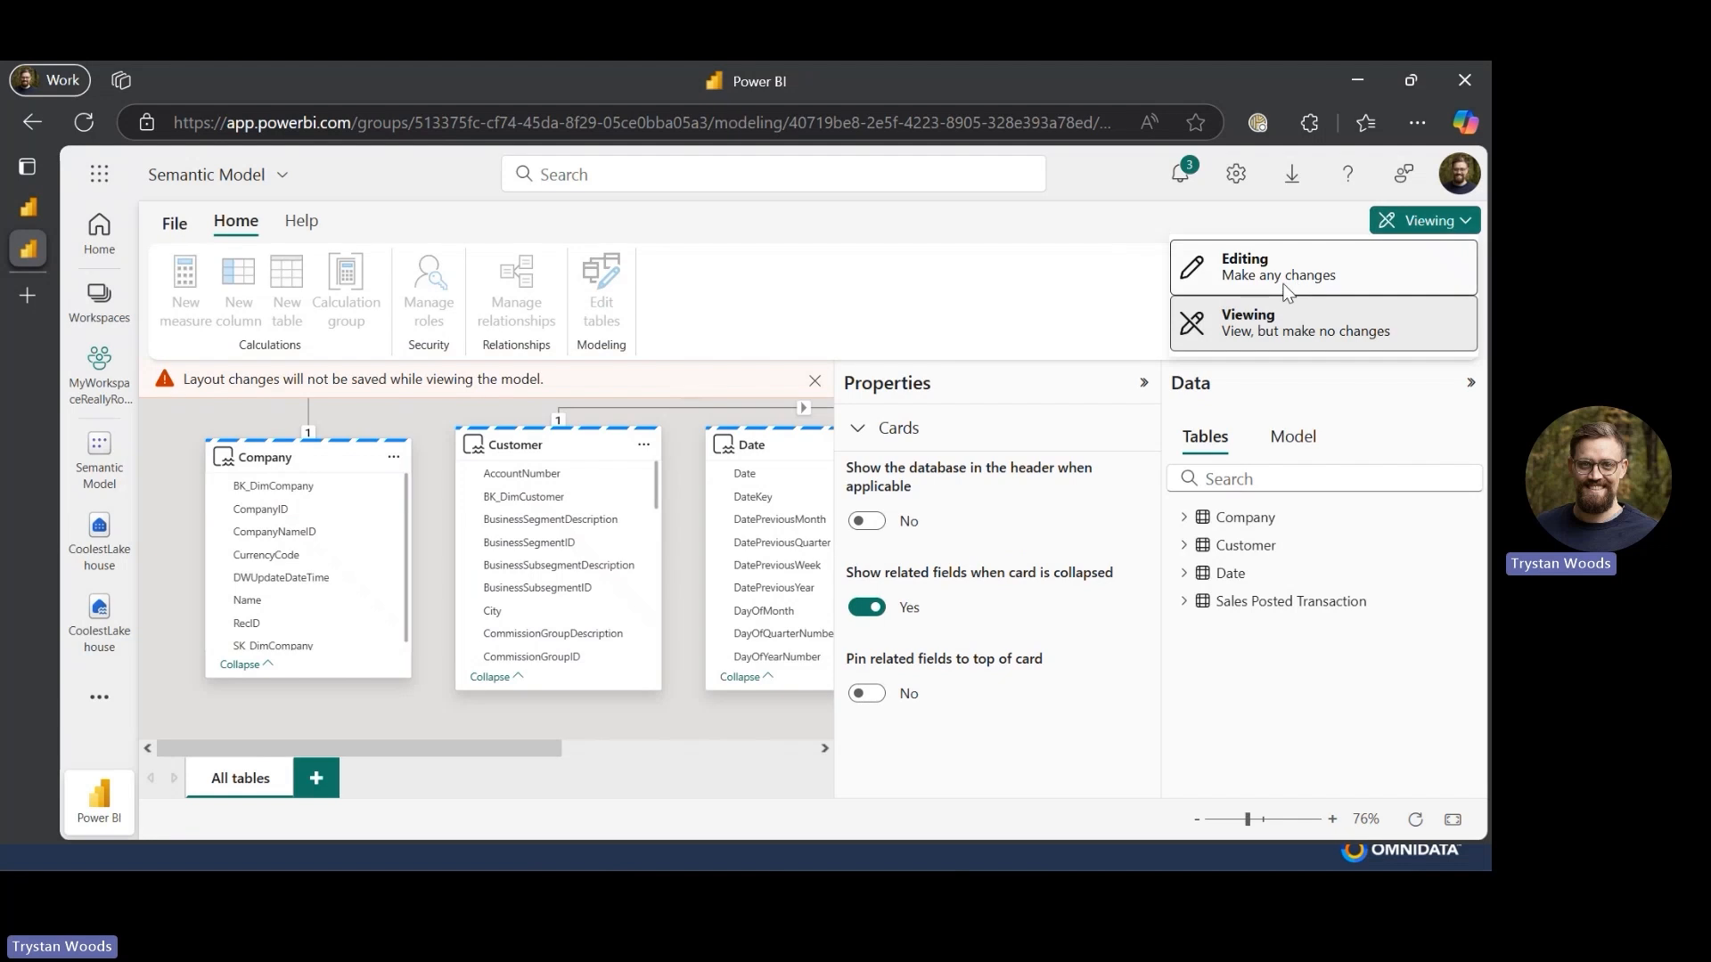
left_click(1280, 285)
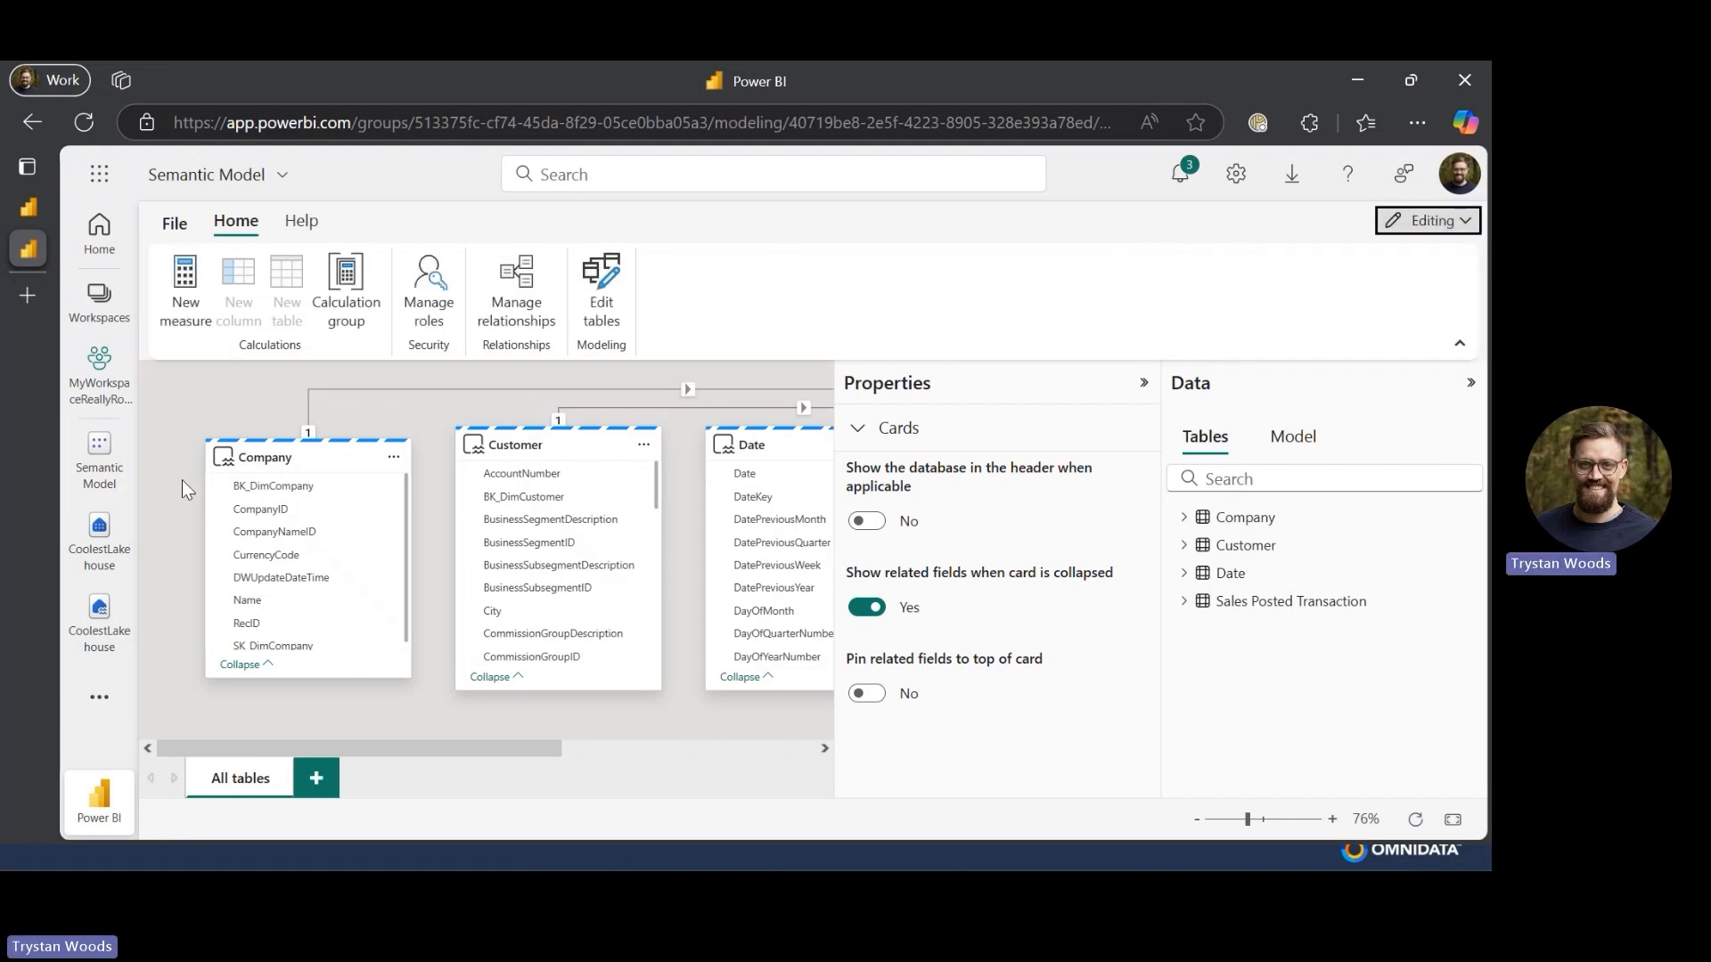
- Refresh the Semantic Model from the workspace item list
left_click(97, 392)
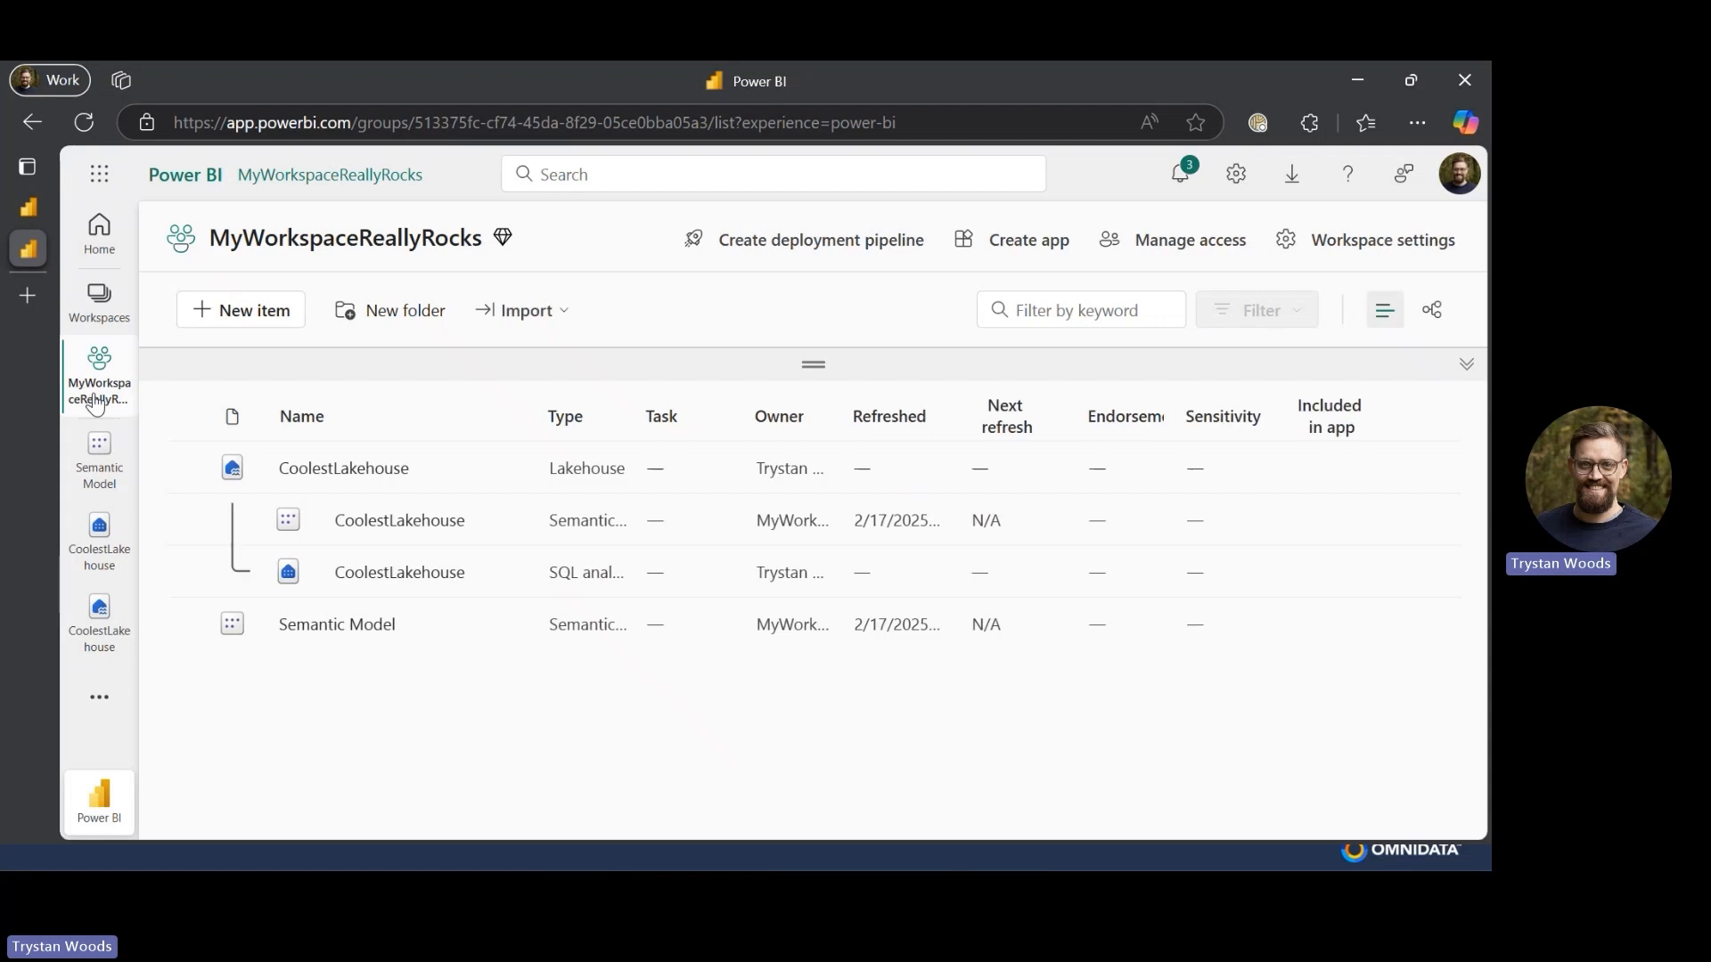
left_click(424, 626)
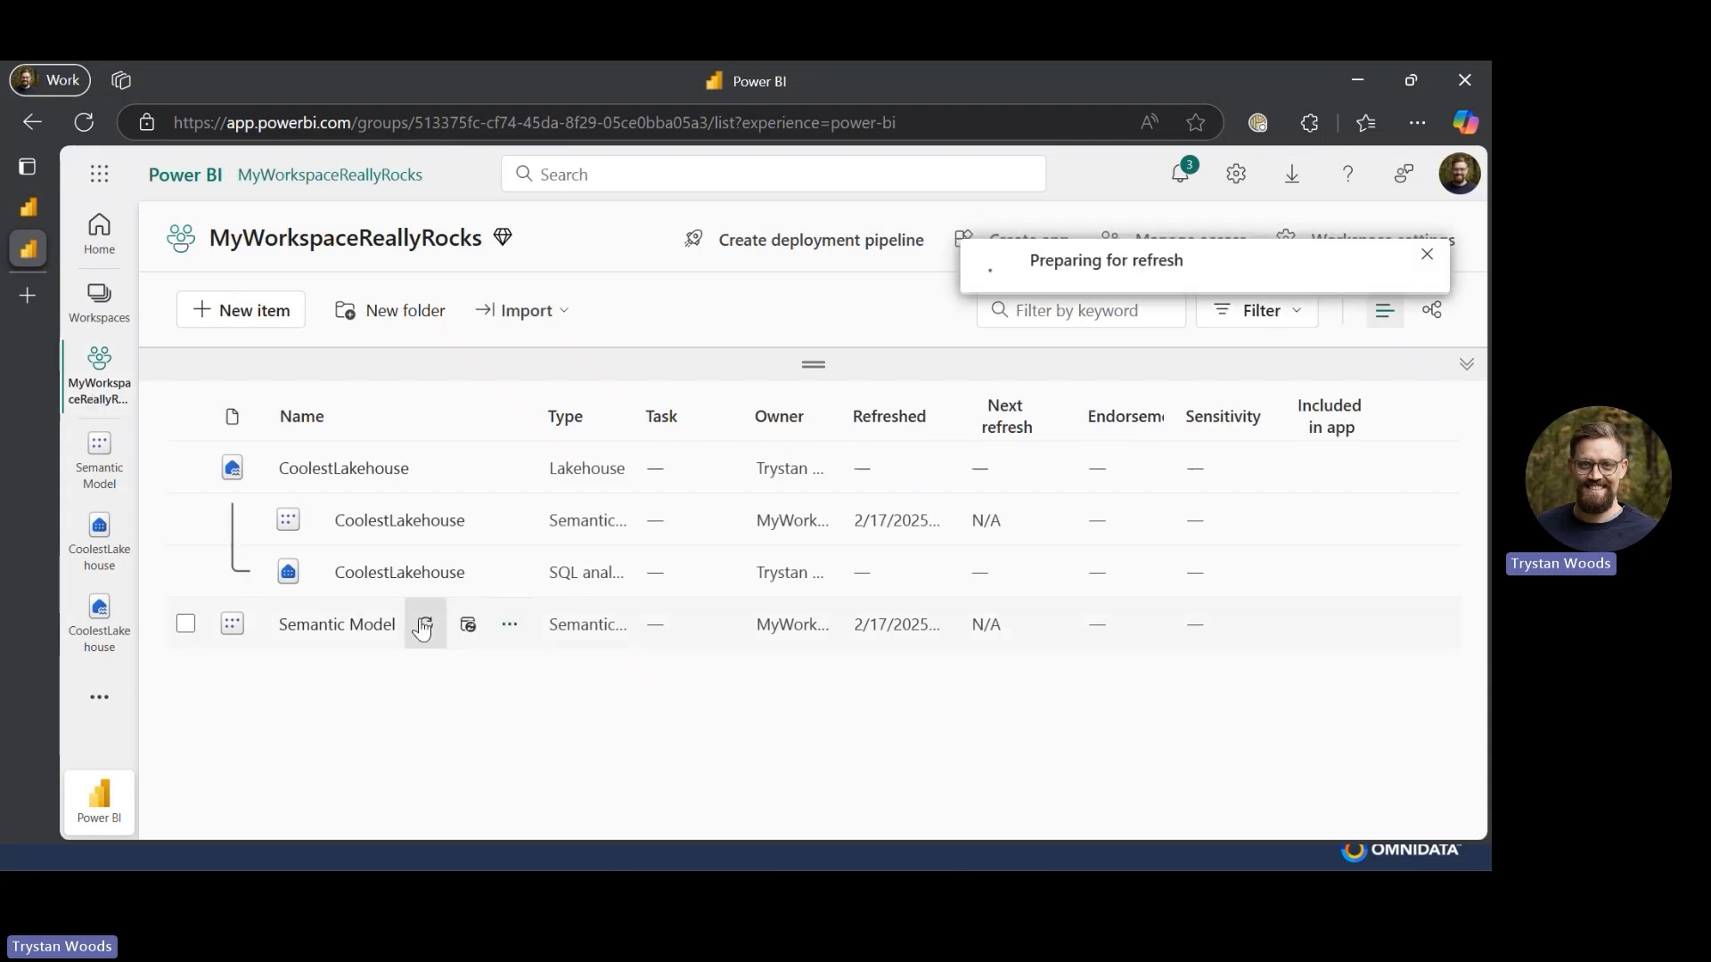
left_click(509, 625)
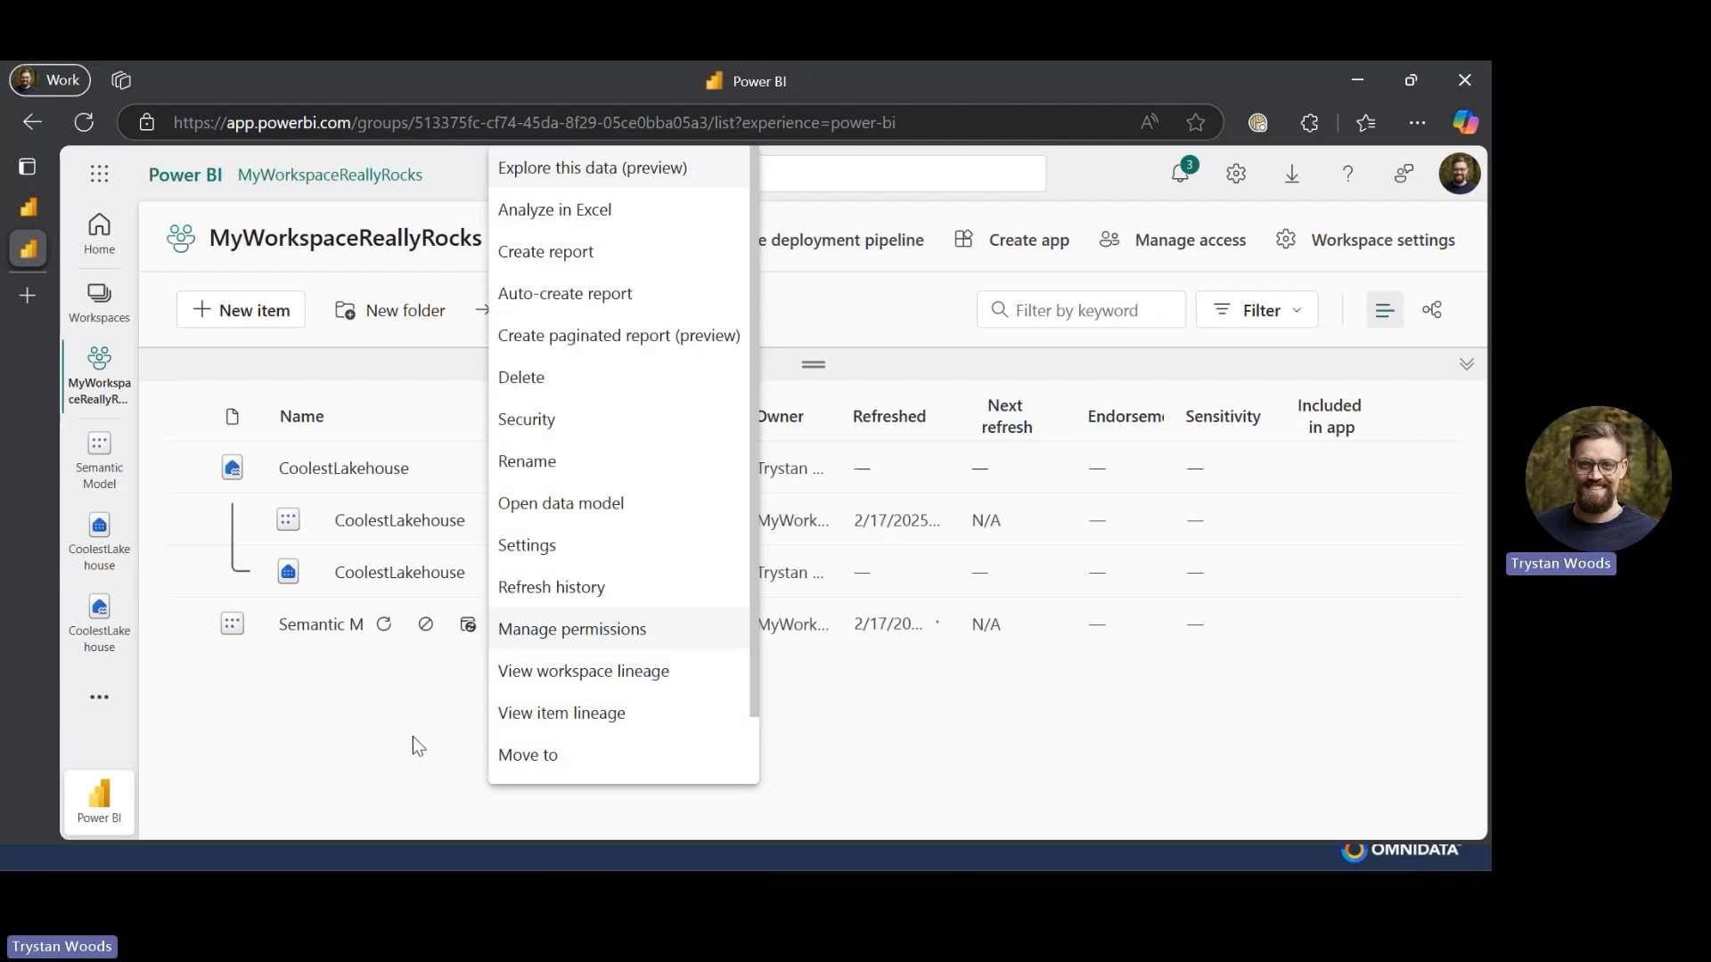
left_click_drag(366, 782, 244, 146)
left_click(244, 146)
- Create a new blank report based on the published Semantic Model from the workspace
left_click(254, 307)
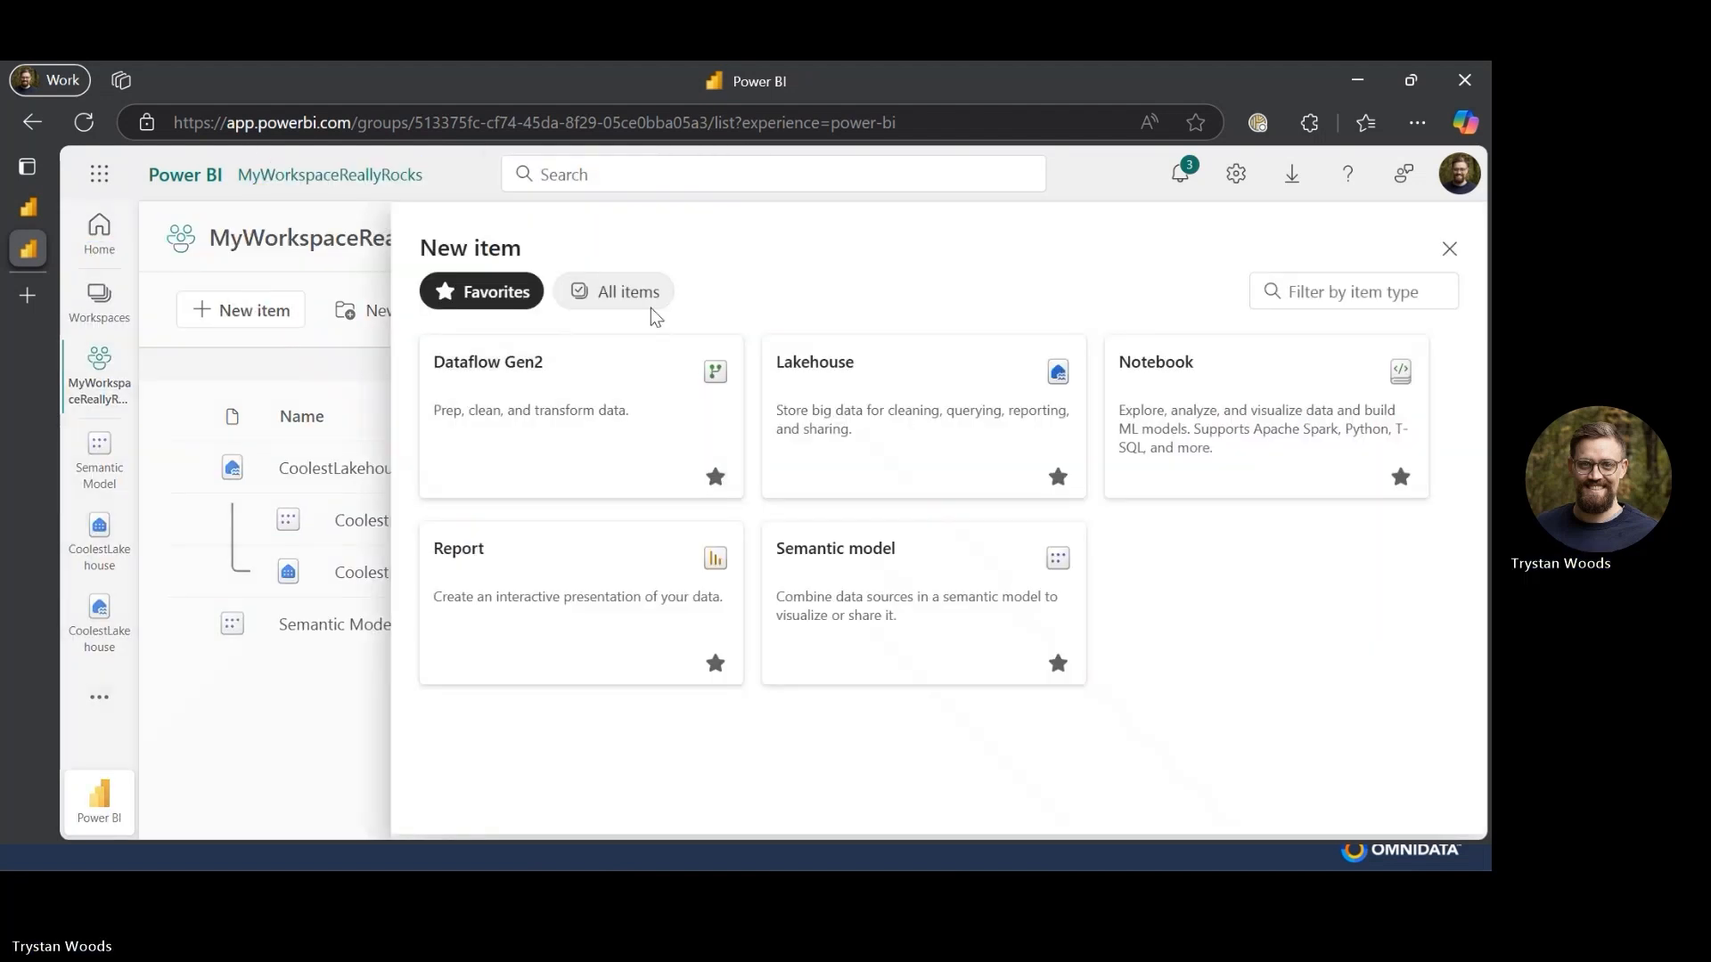
left_click(1328, 287)
type("report")
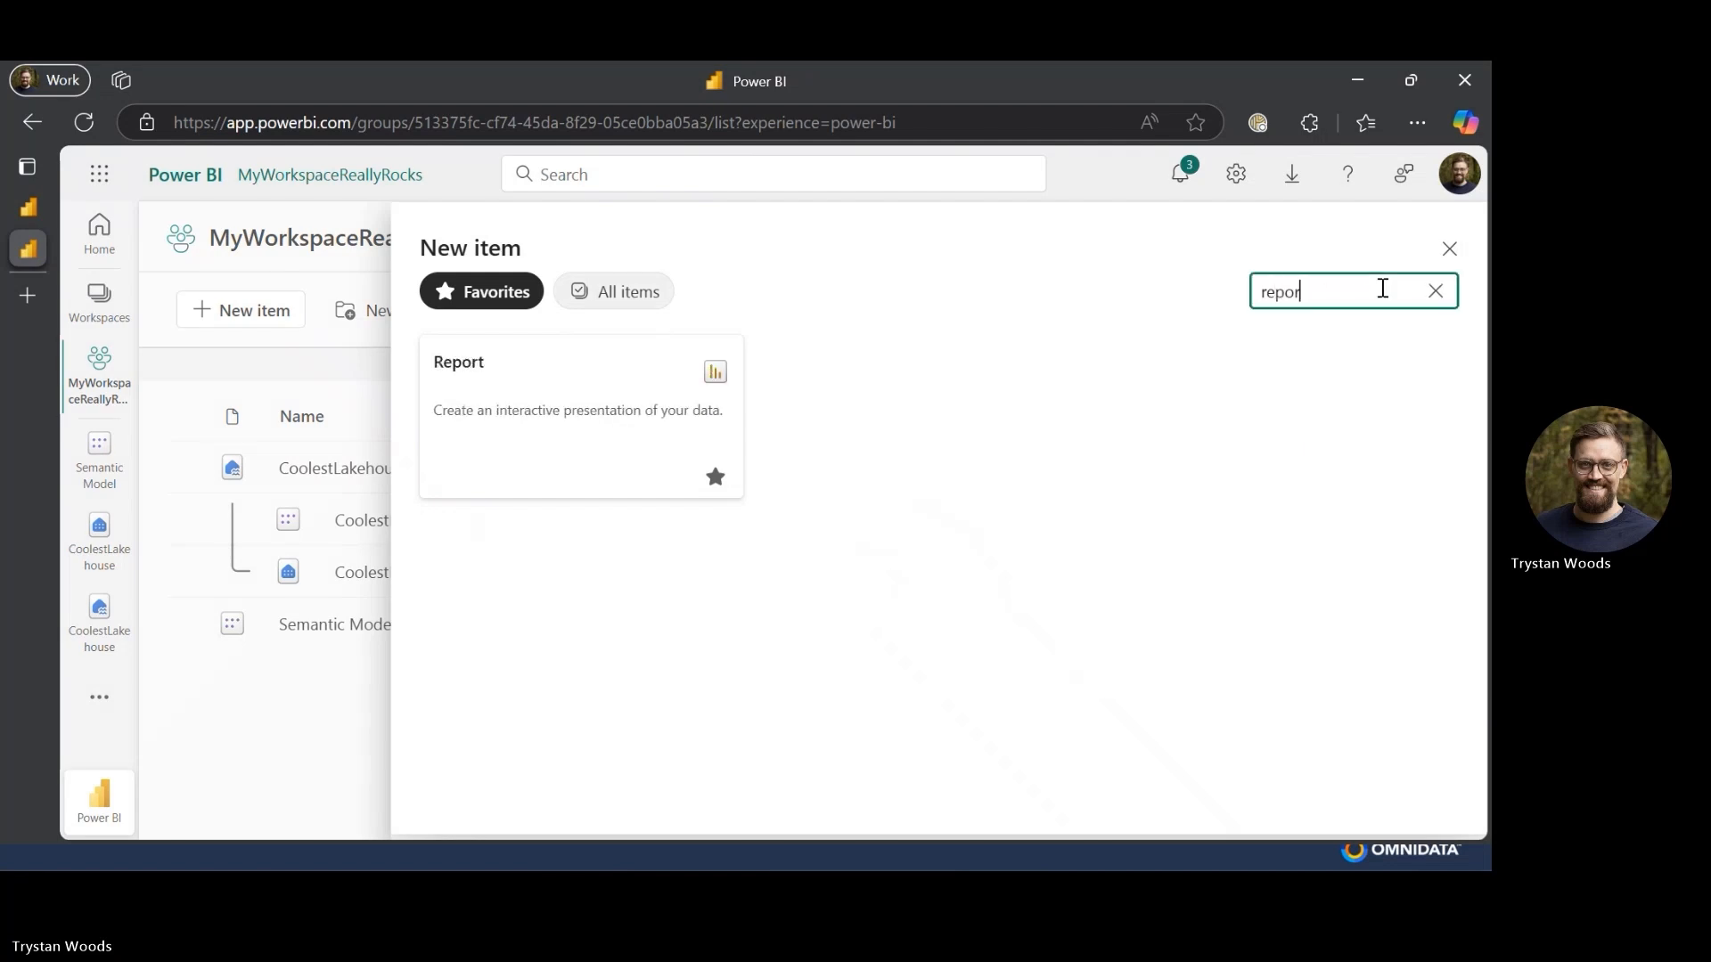
left_click(592, 410)
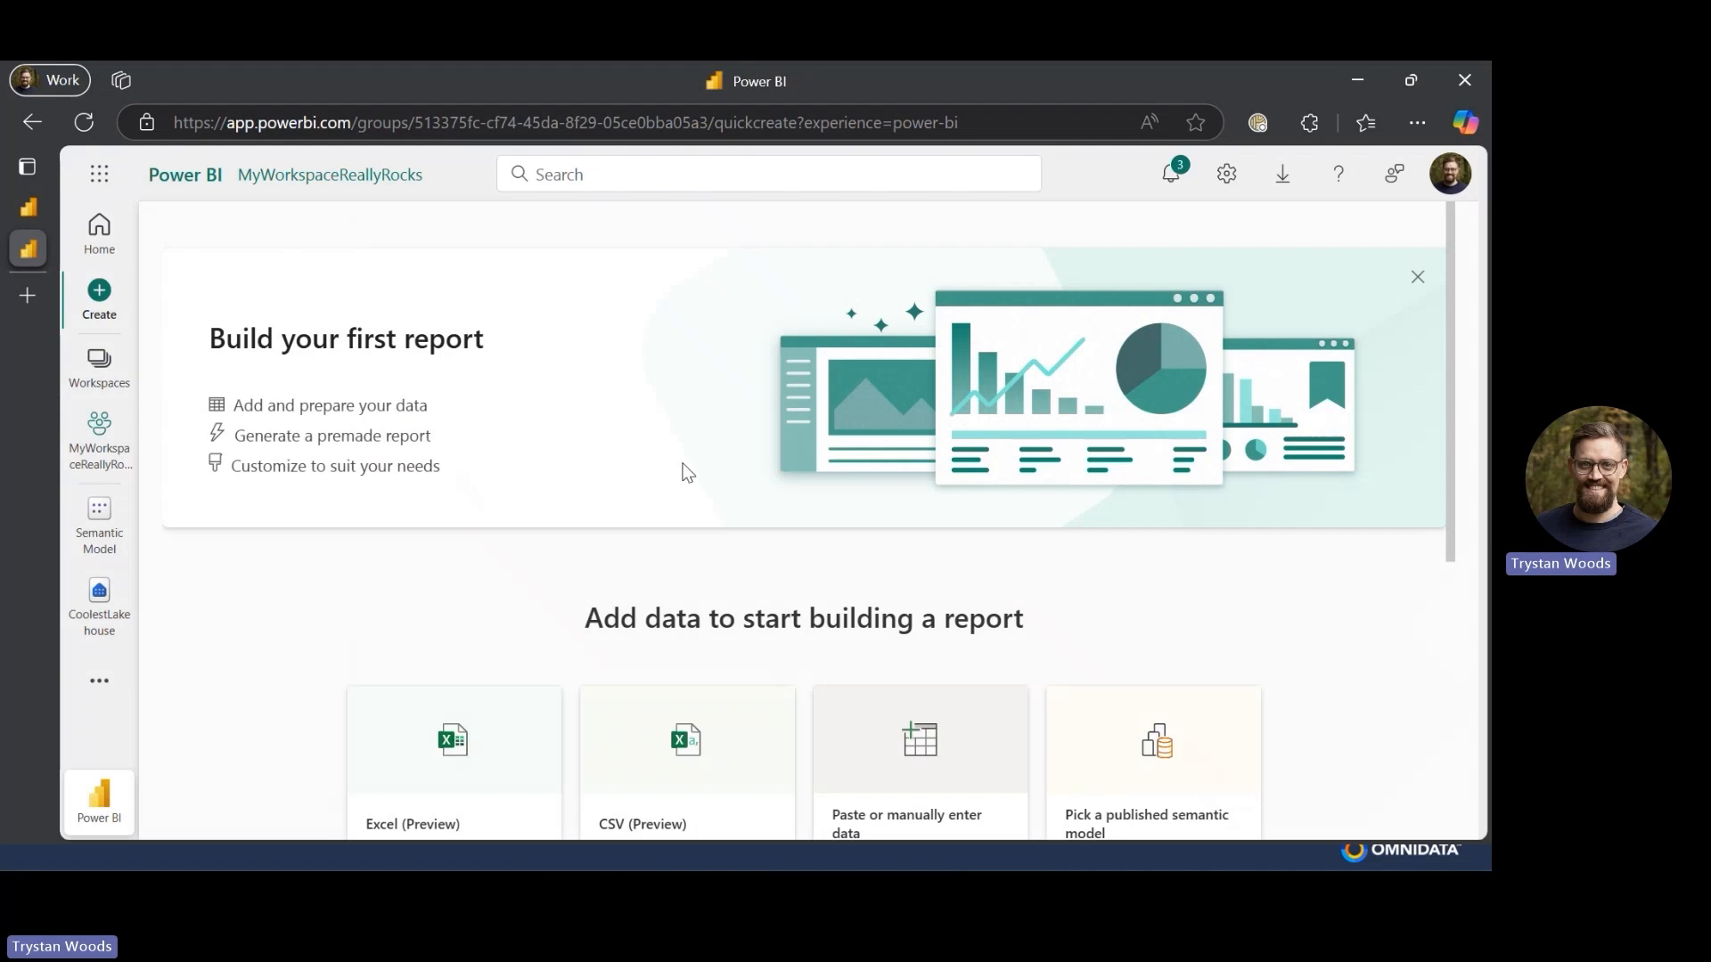
scroll(687, 473, "down", 2)
scroll(686, 472, "down", 2)
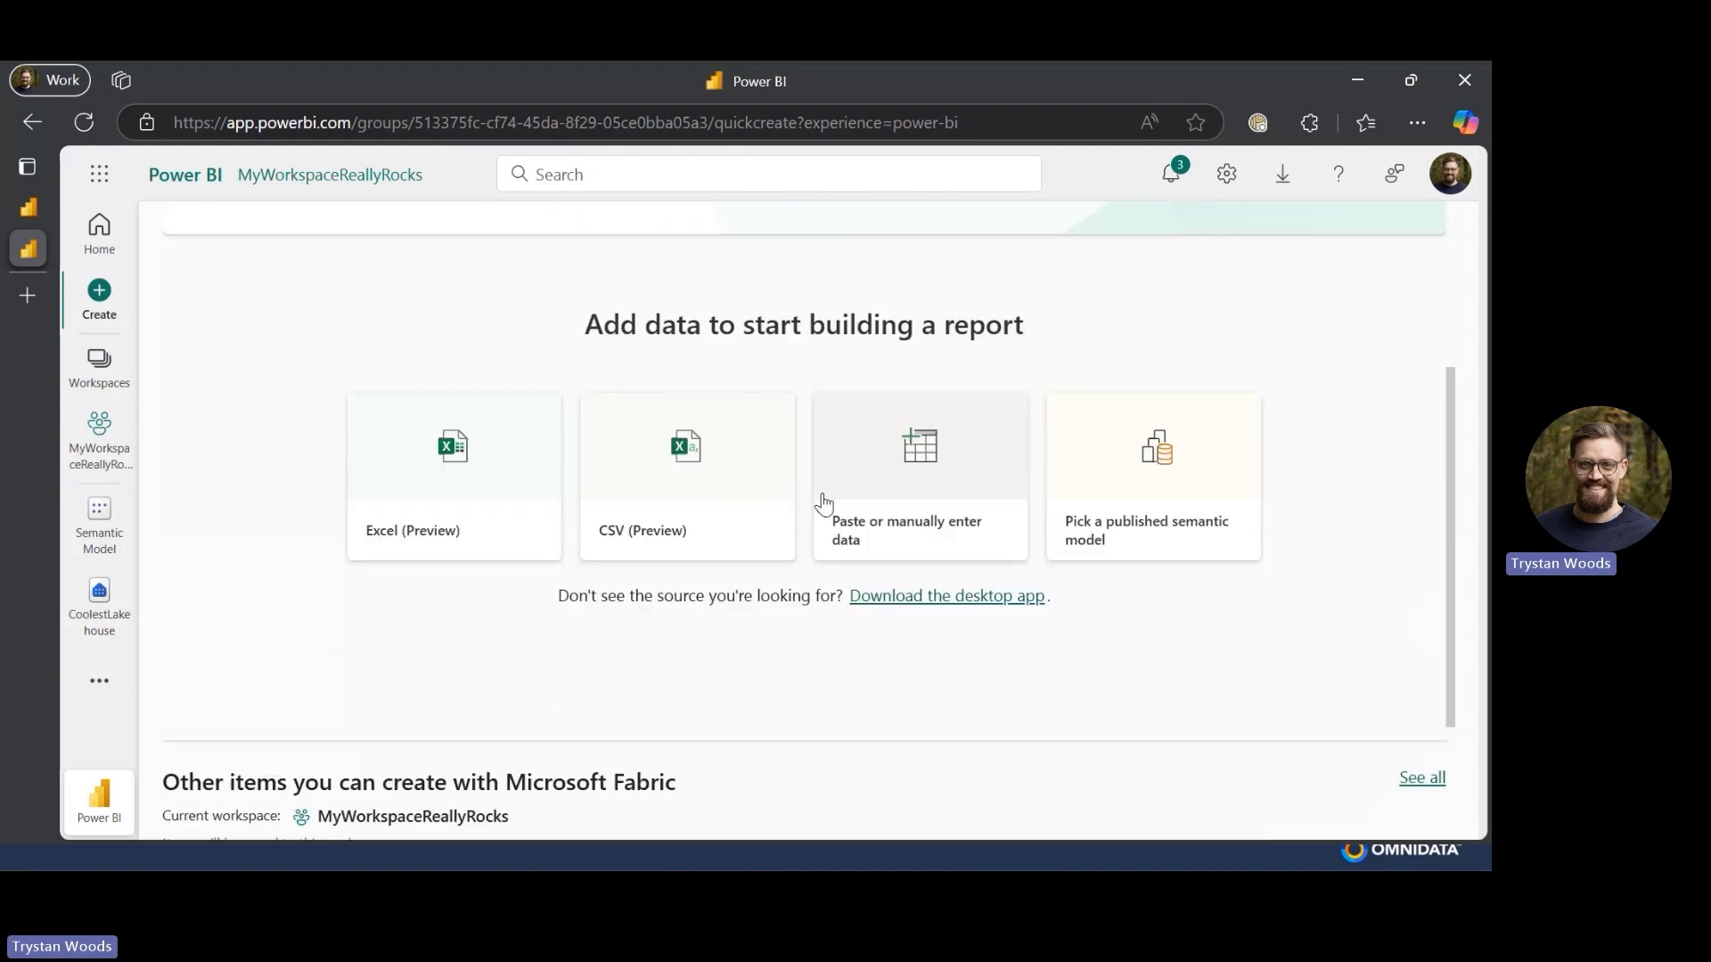
left_click(1188, 534)
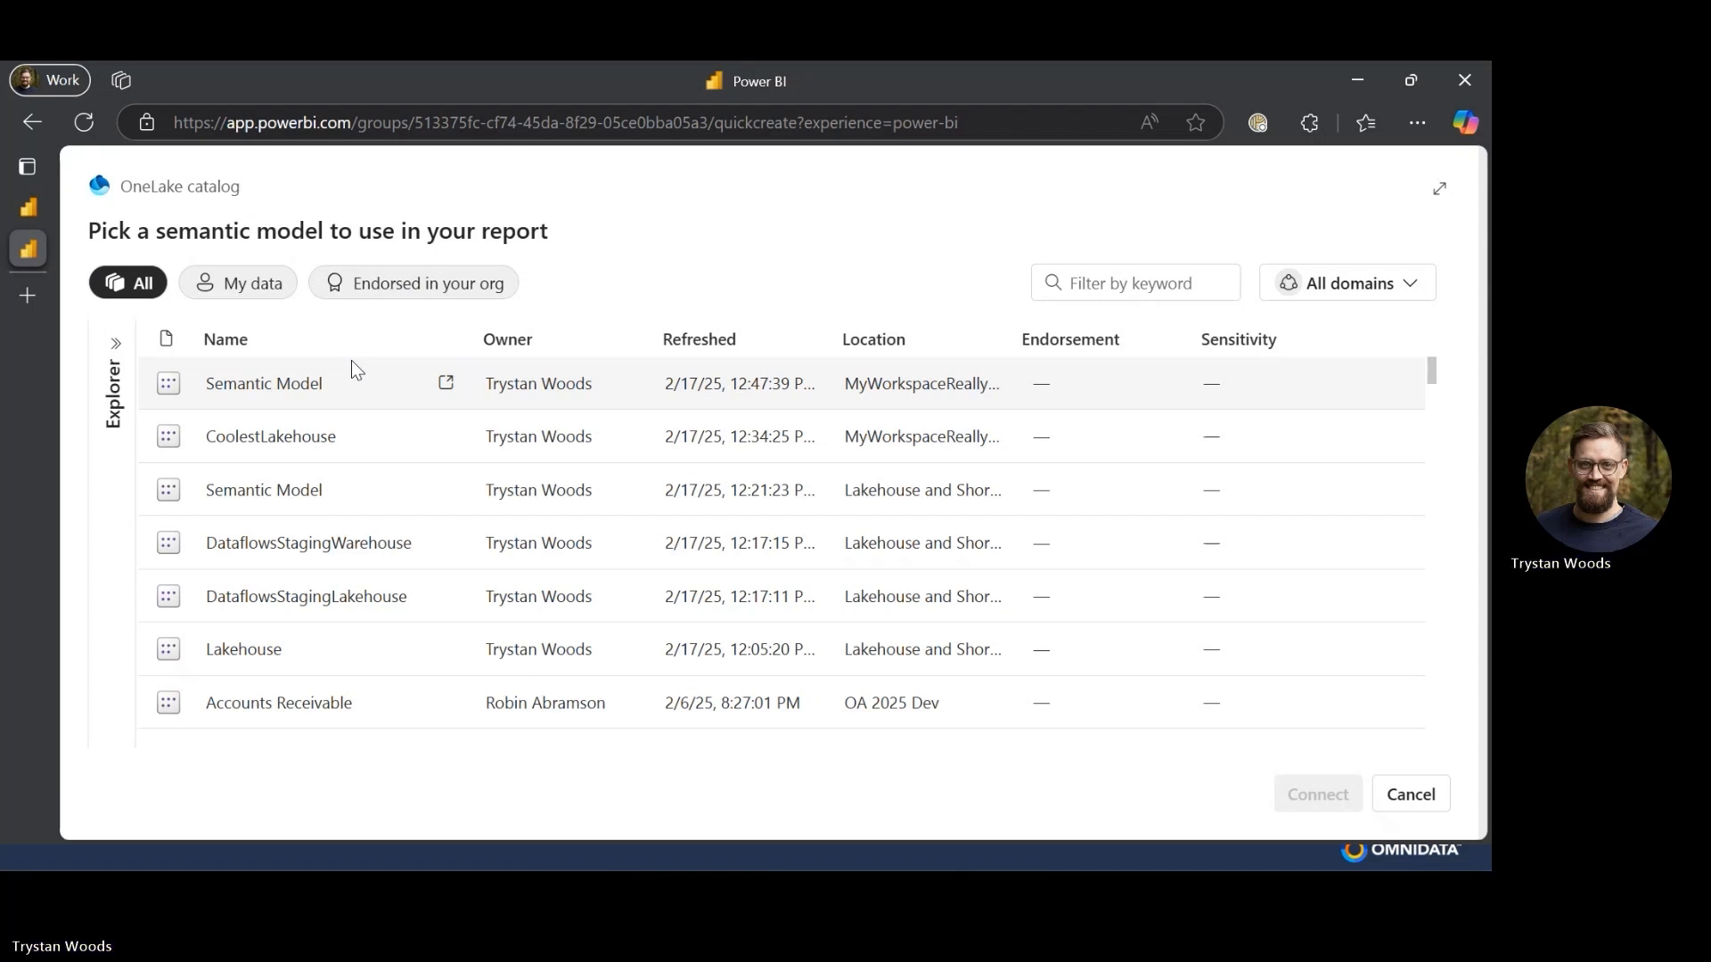
left_click(230, 381)
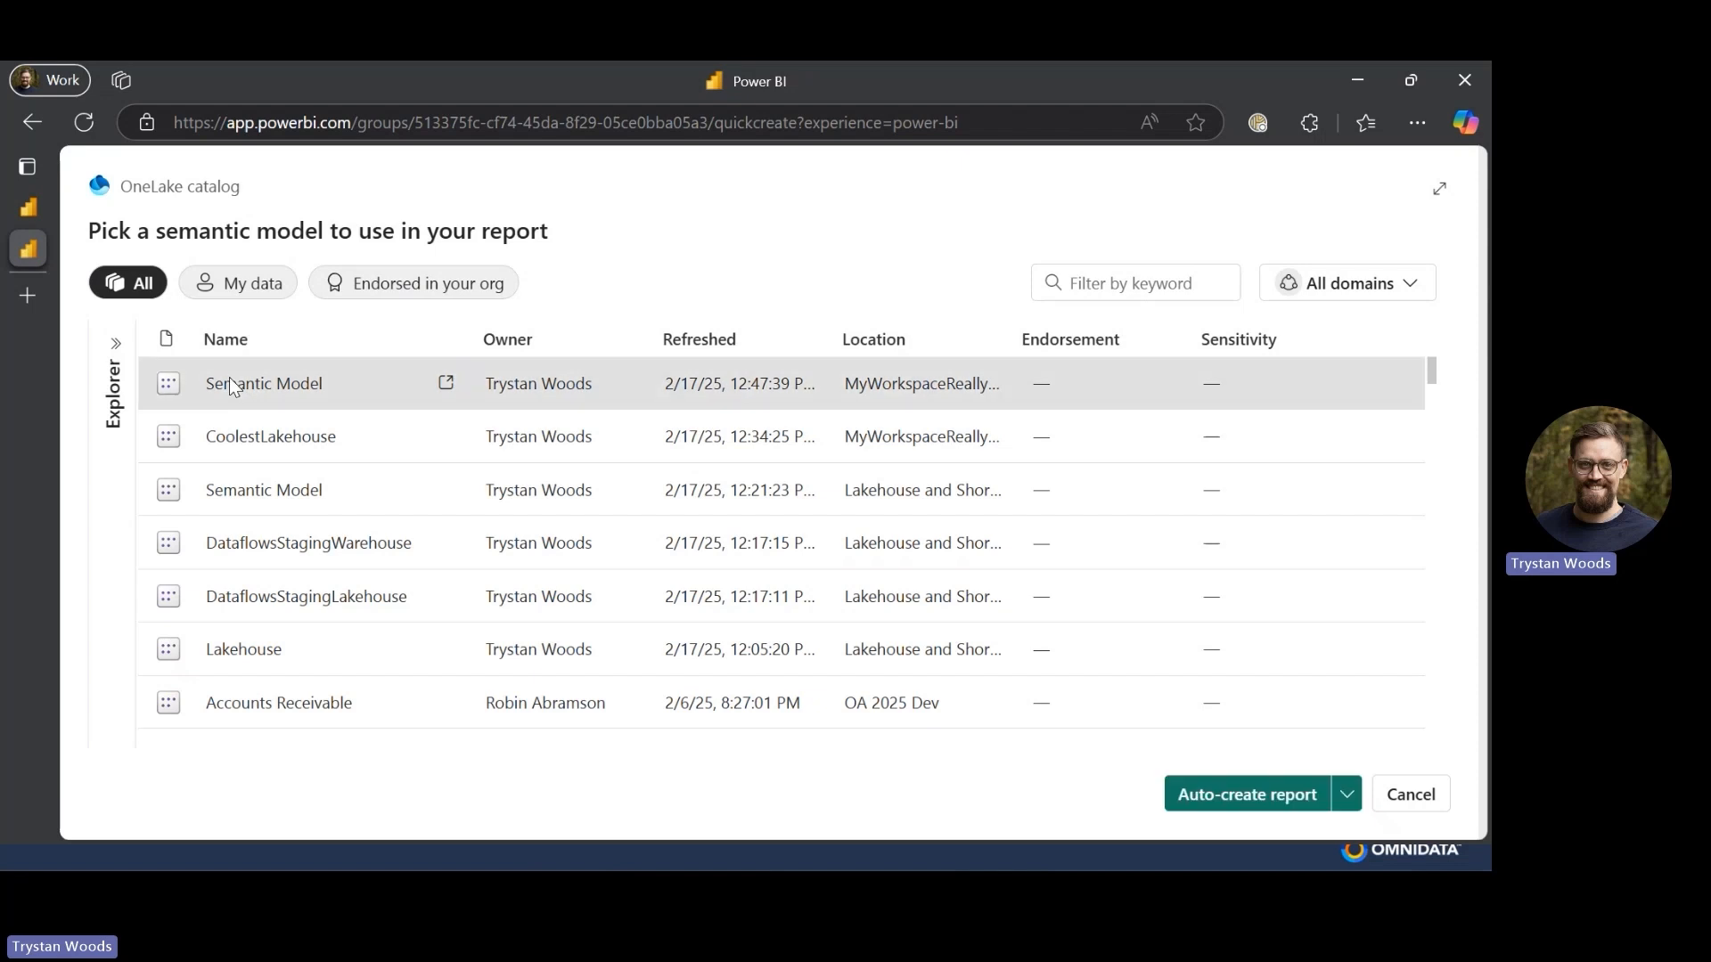
left_click(1346, 795)
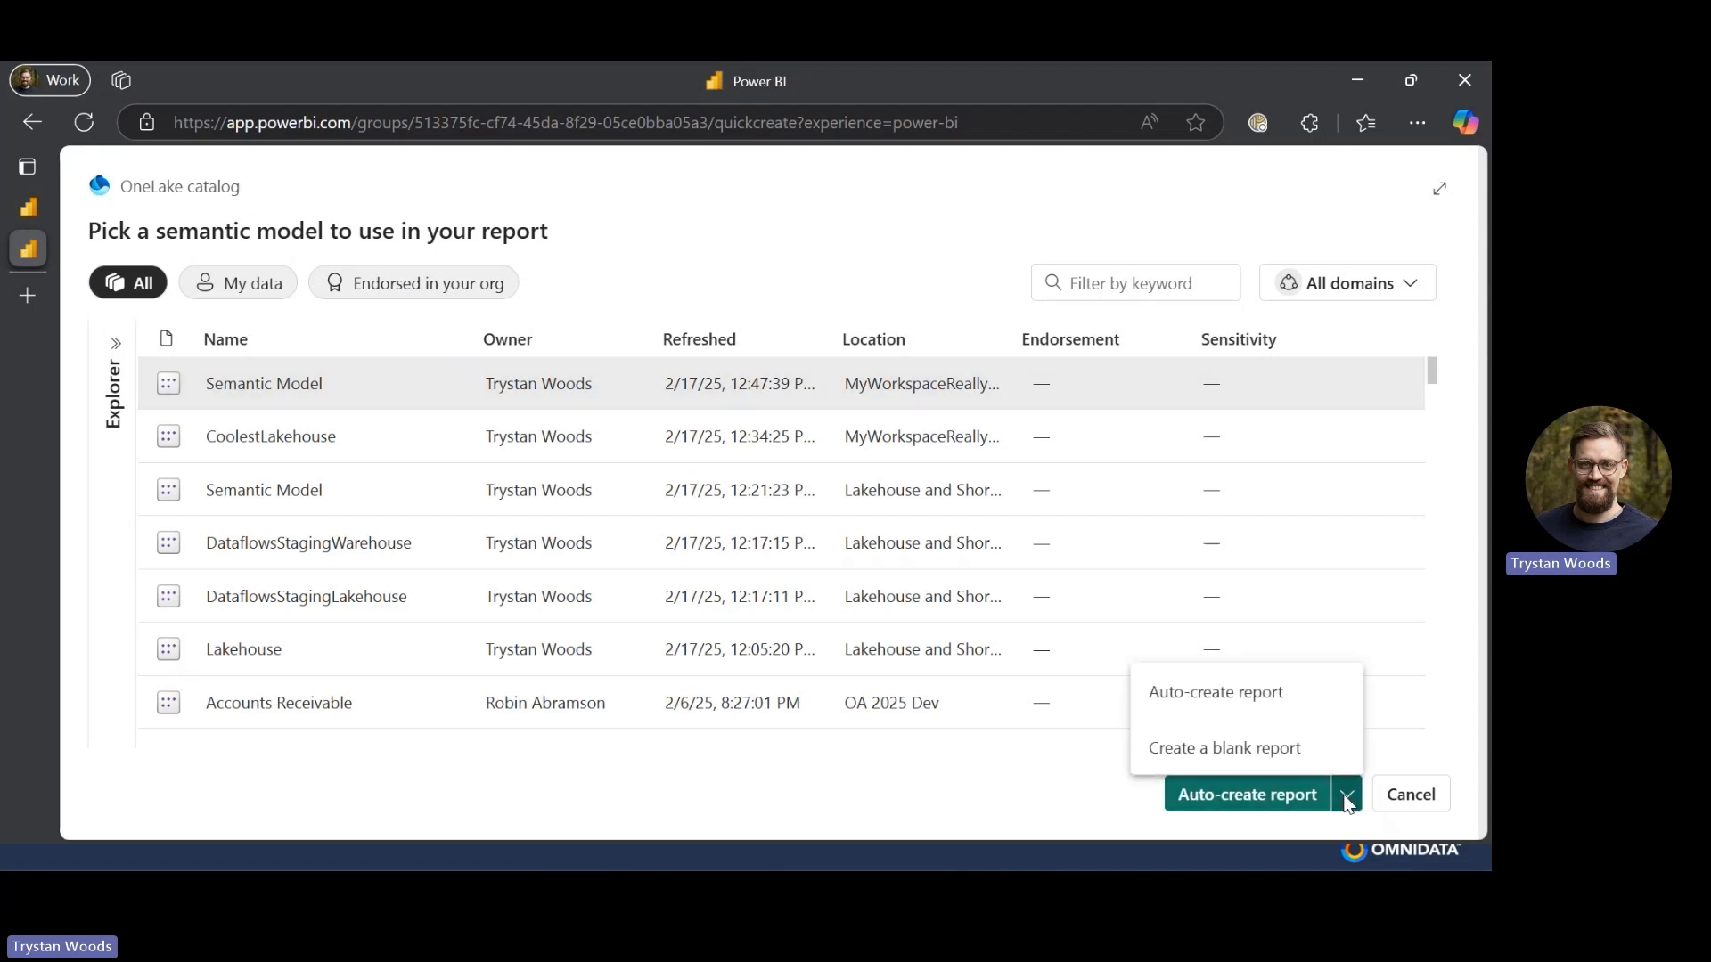
left_click(1232, 749)
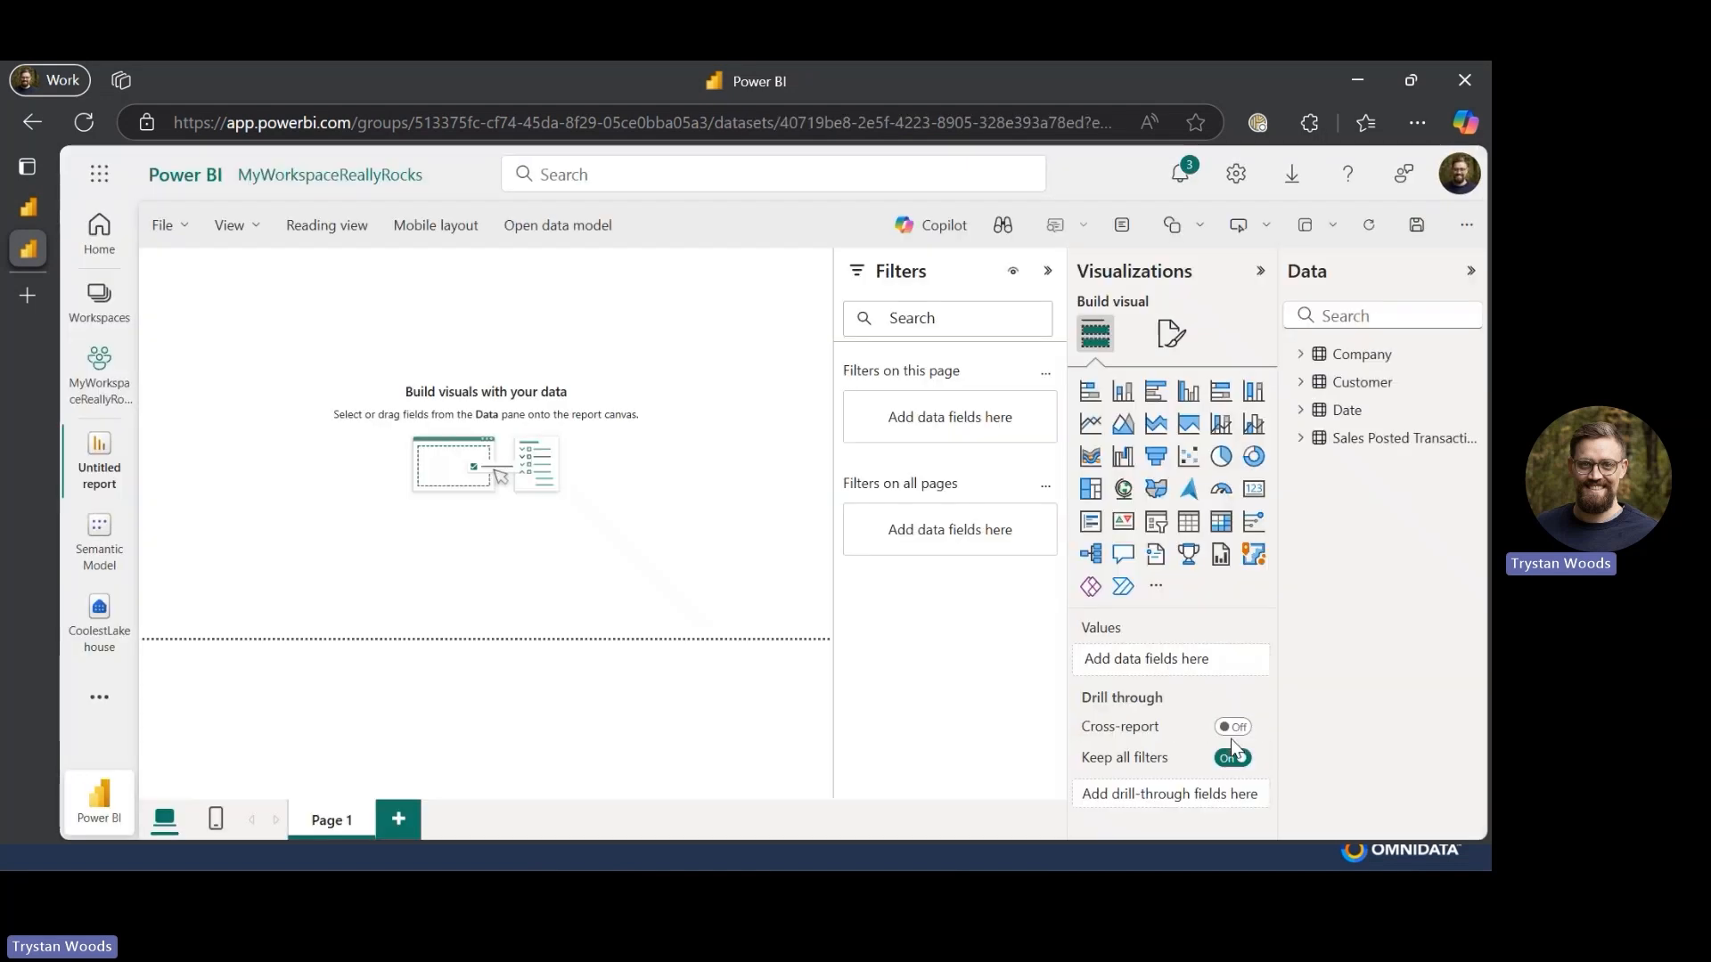
- Build a table visual with Company's CompanyID and Sales Posted Transaction's Profit, and enlarge it
left_click(1301, 354)
left_click(1393, 414)
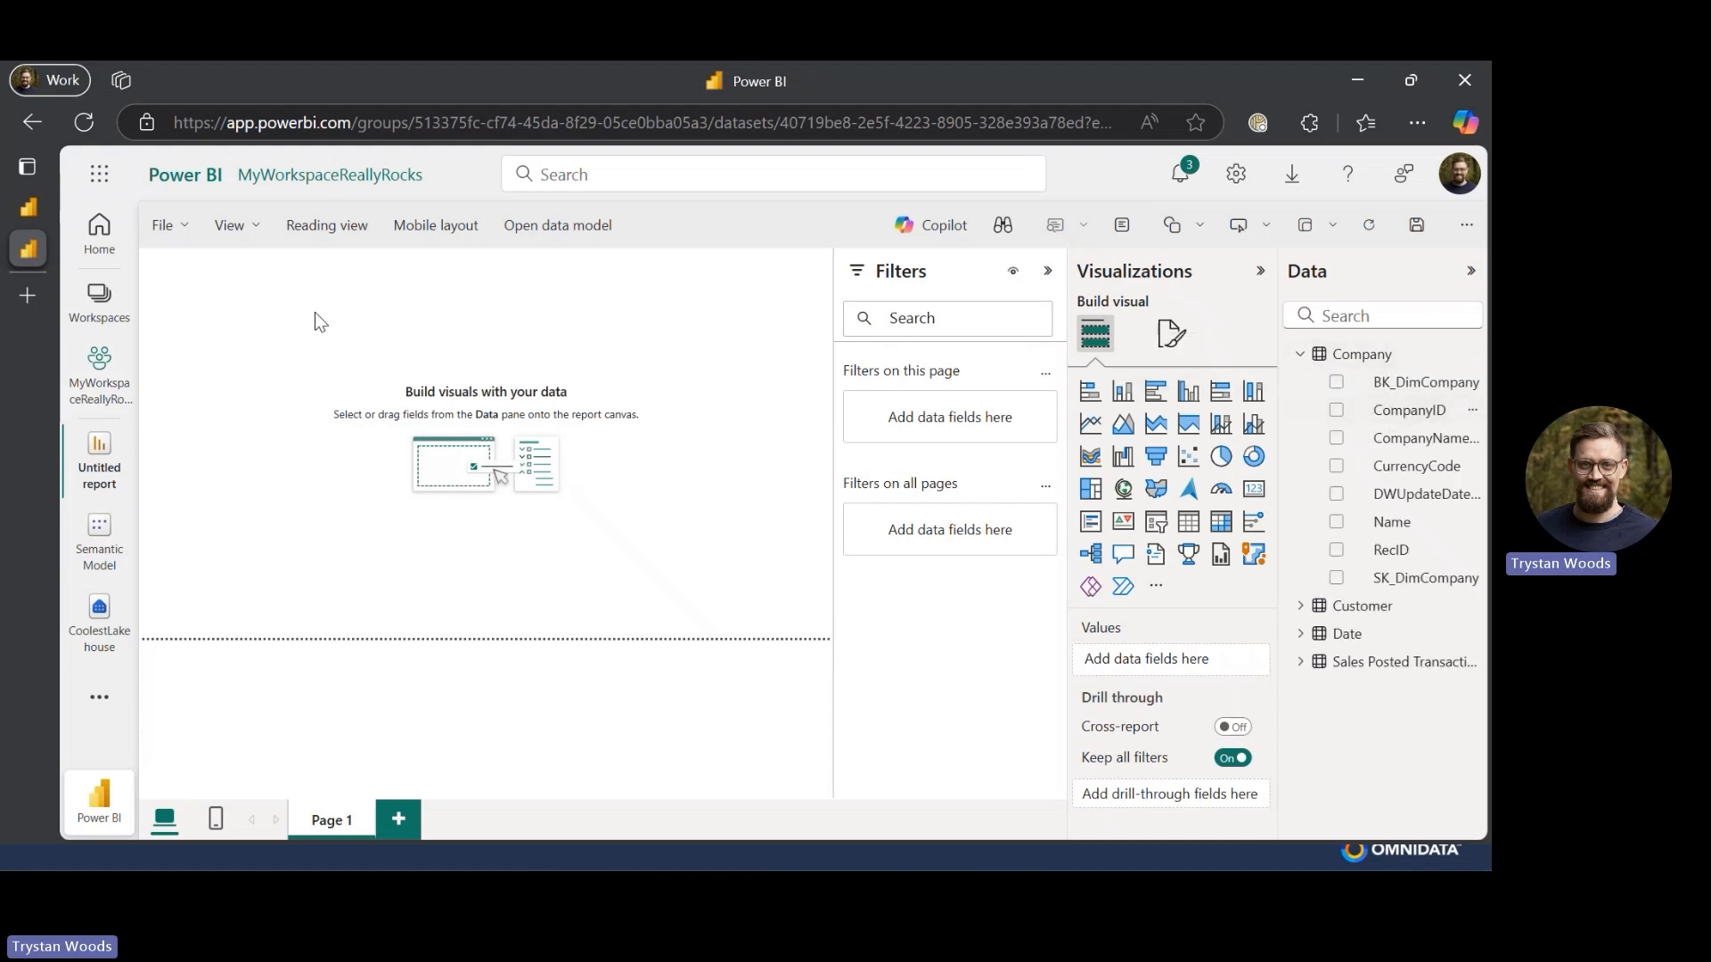
left_click(1345, 661)
scroll(1341, 704, "down", 5)
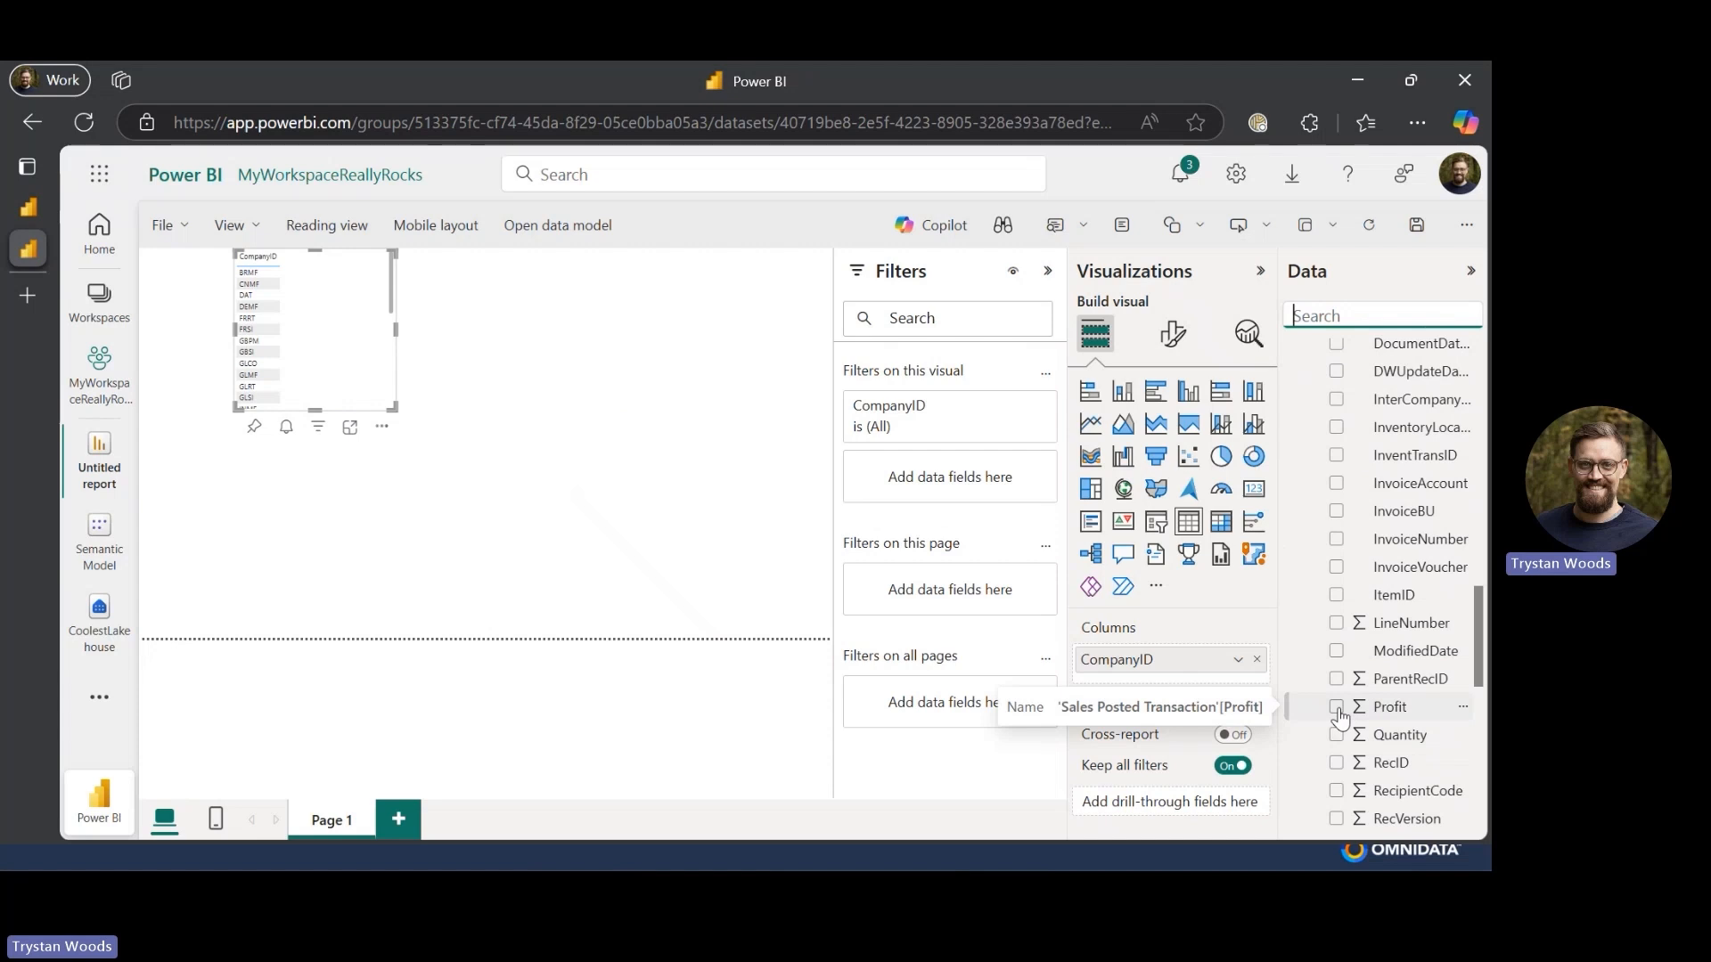
left_click(1339, 711)
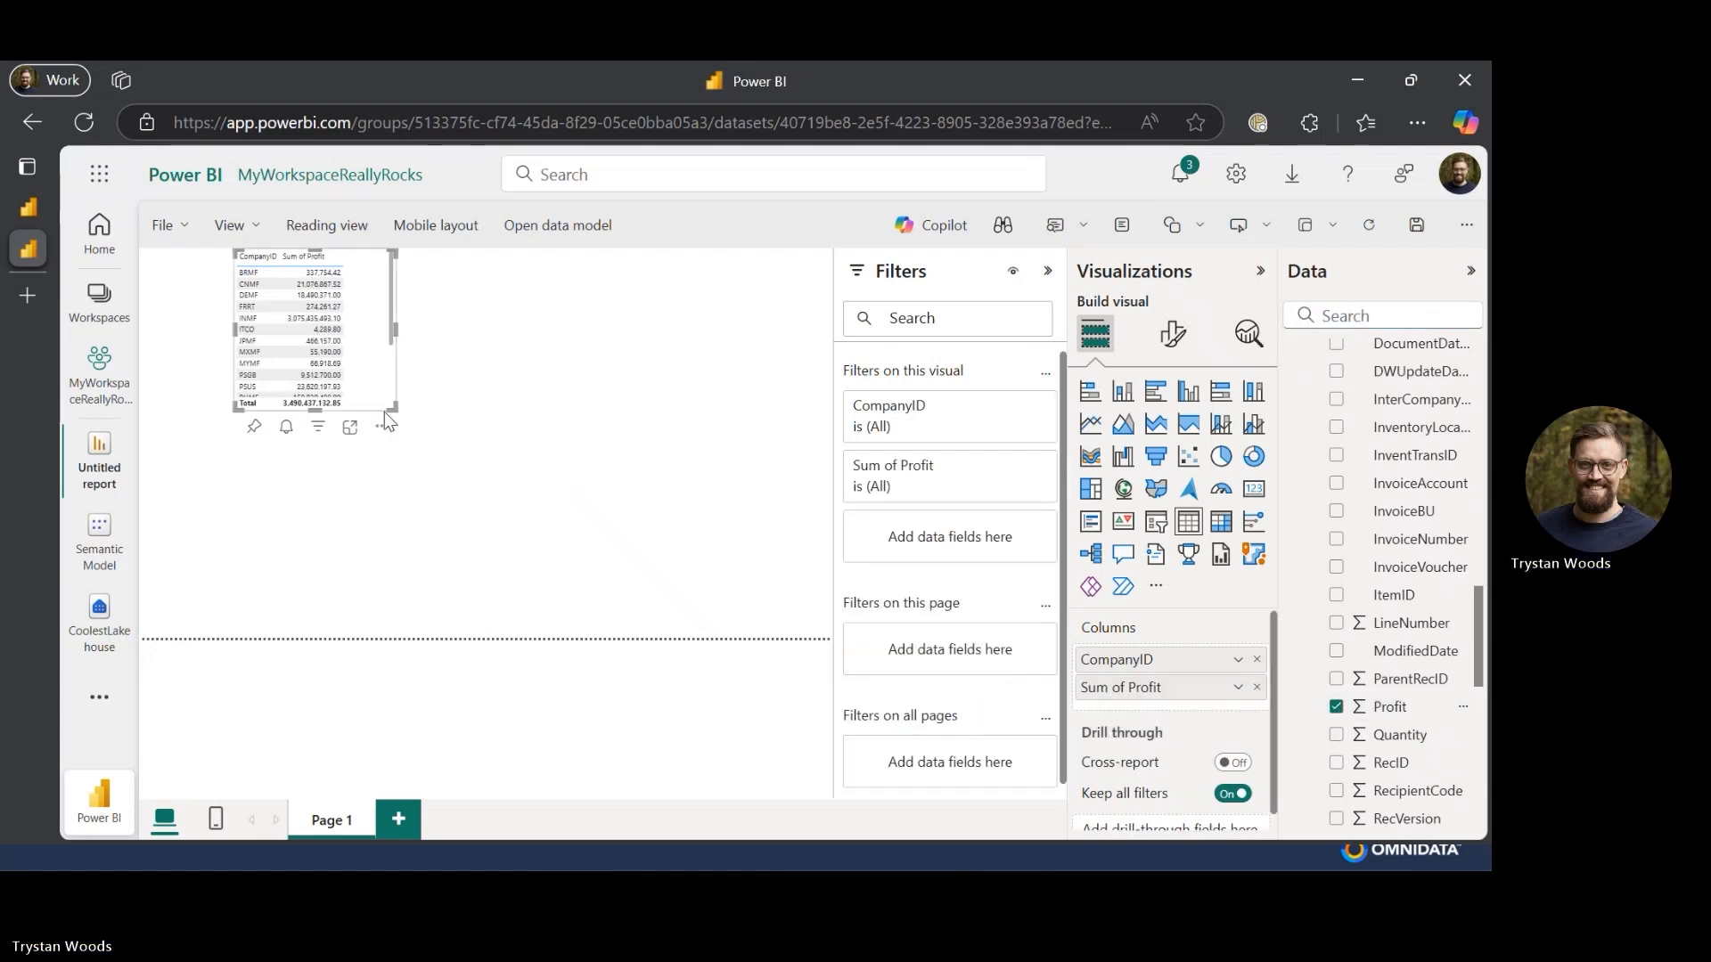
left_click_drag(393, 408, 483, 558)
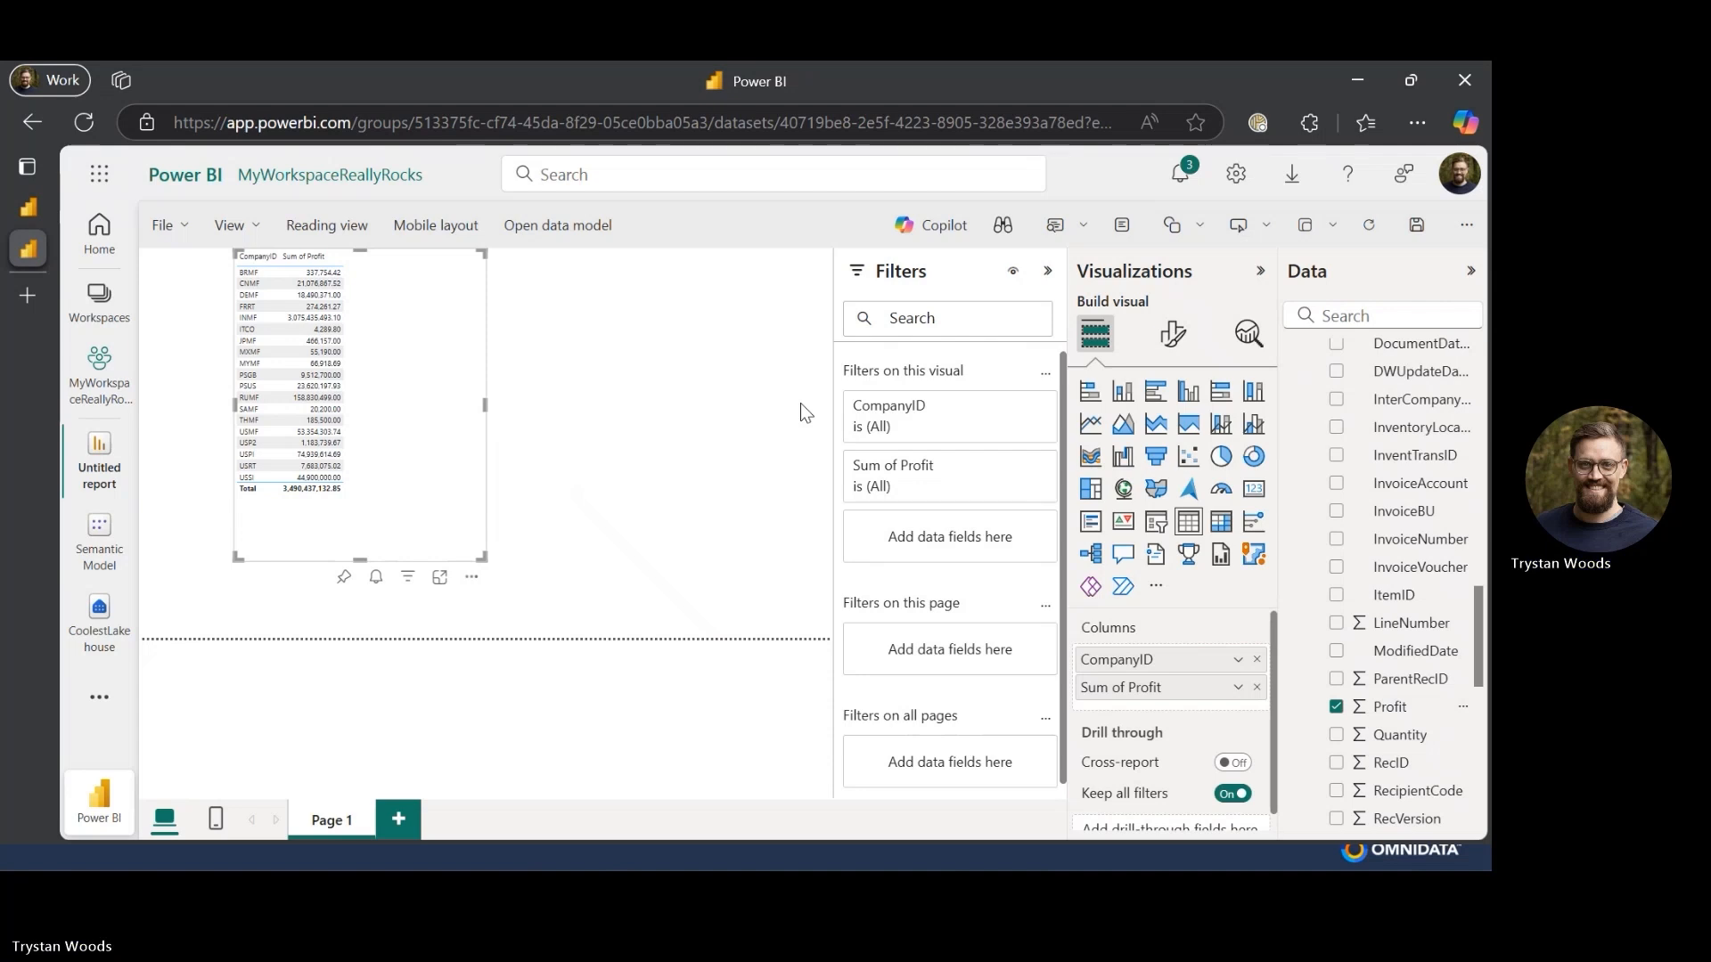
- Save the report as Report in MyWorkspaceReallyRocks
left_click(1417, 227)
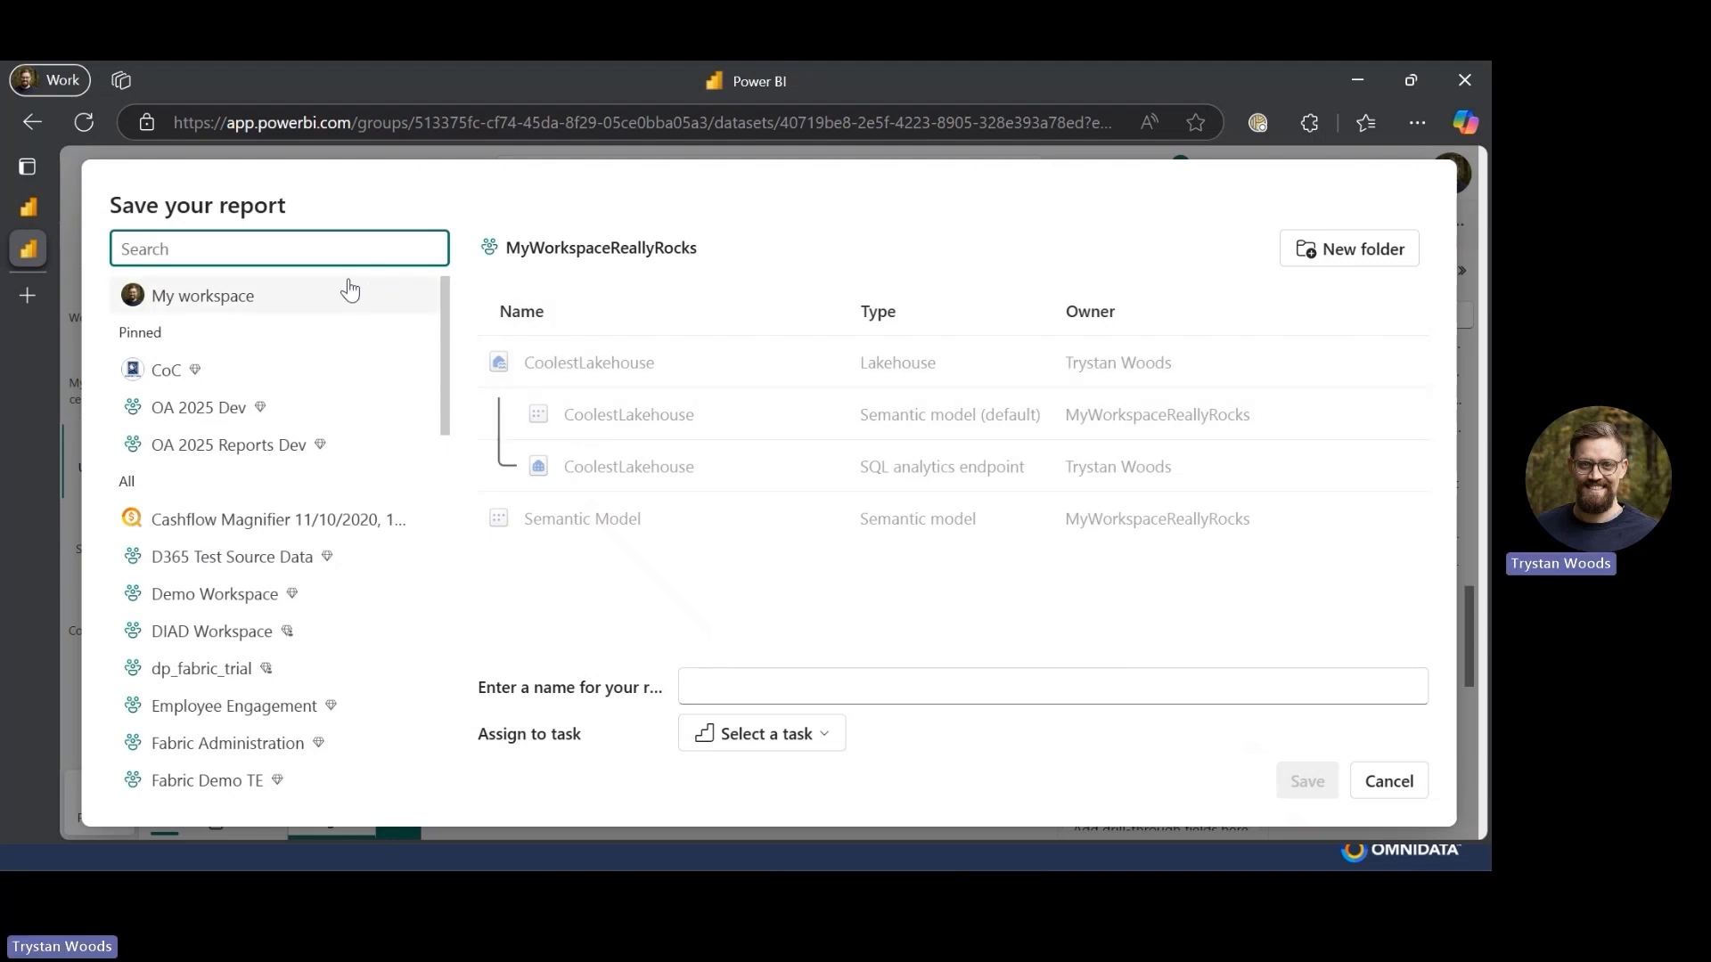
left_click(778, 680)
type("Reports")
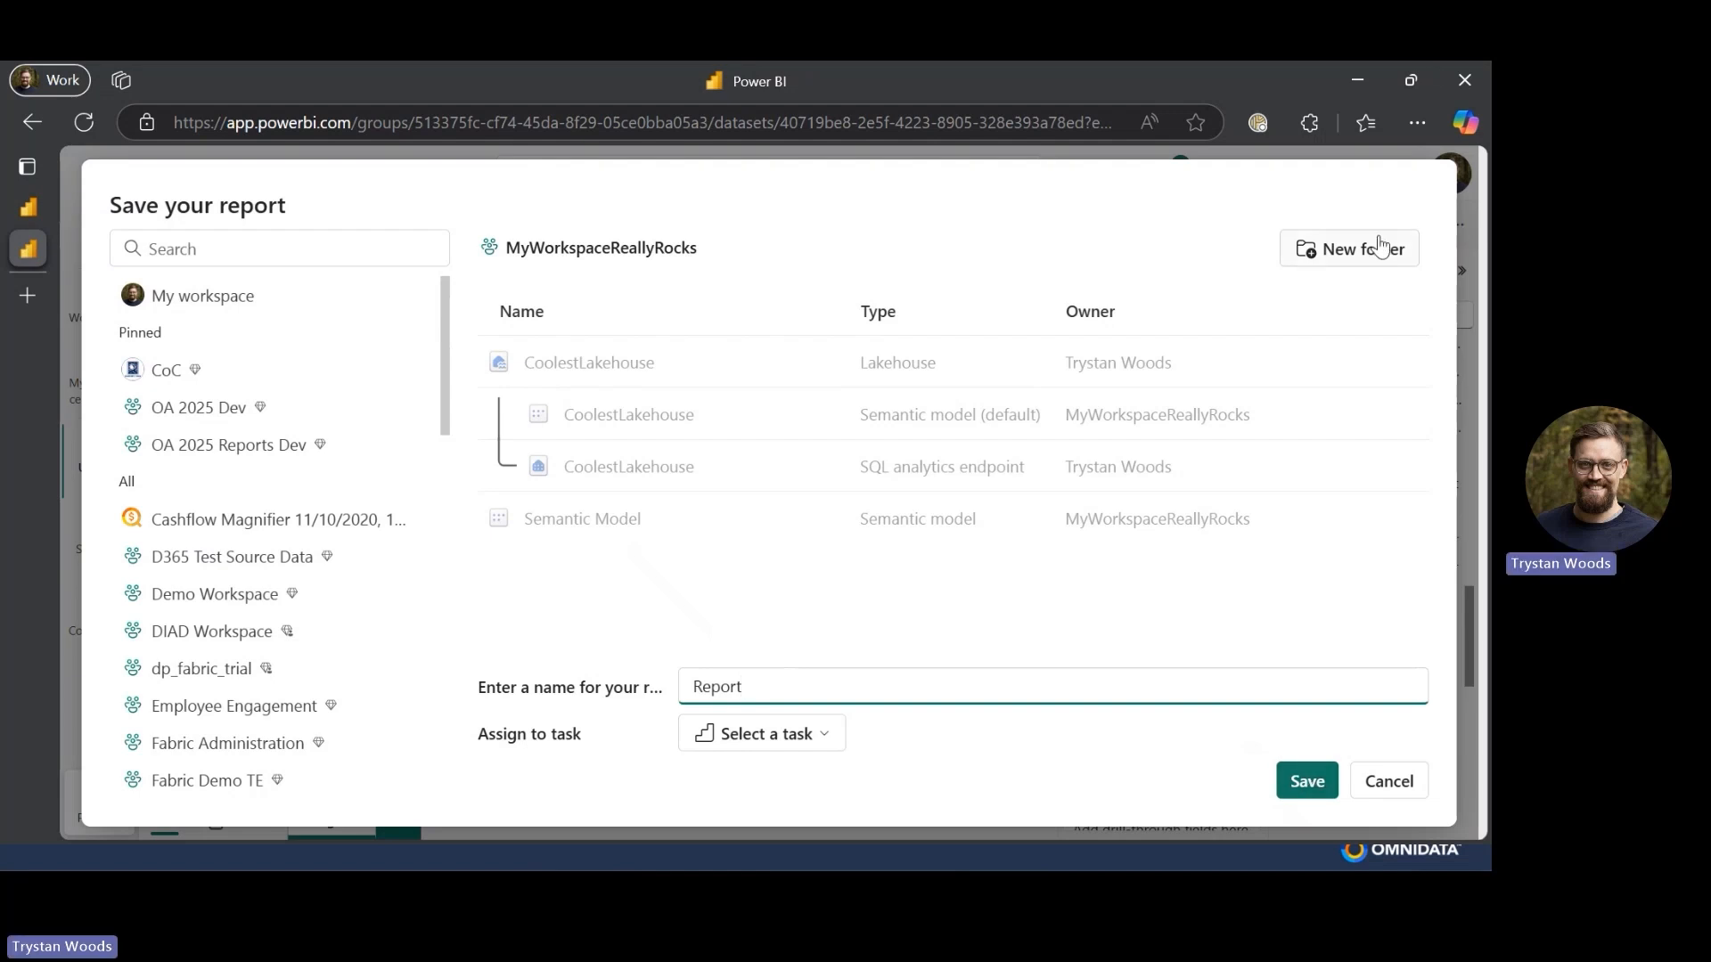
left_click(1303, 771)
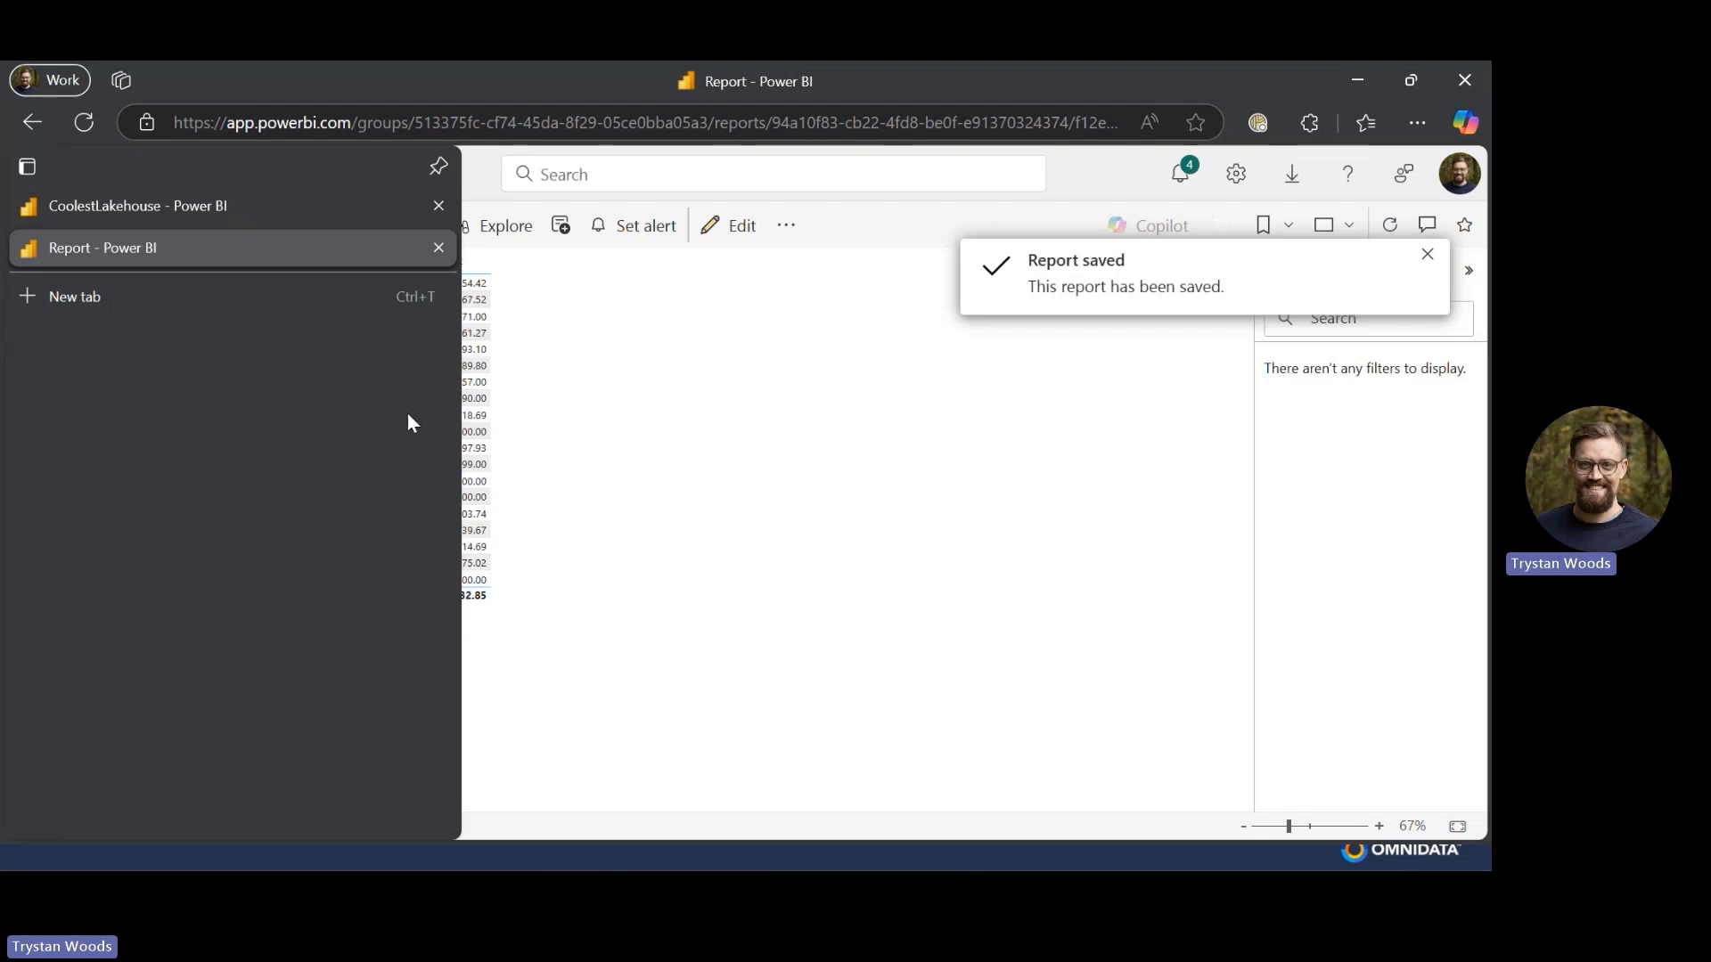
- Open the workspace and examine its items in lineage view
left_click(99, 360)
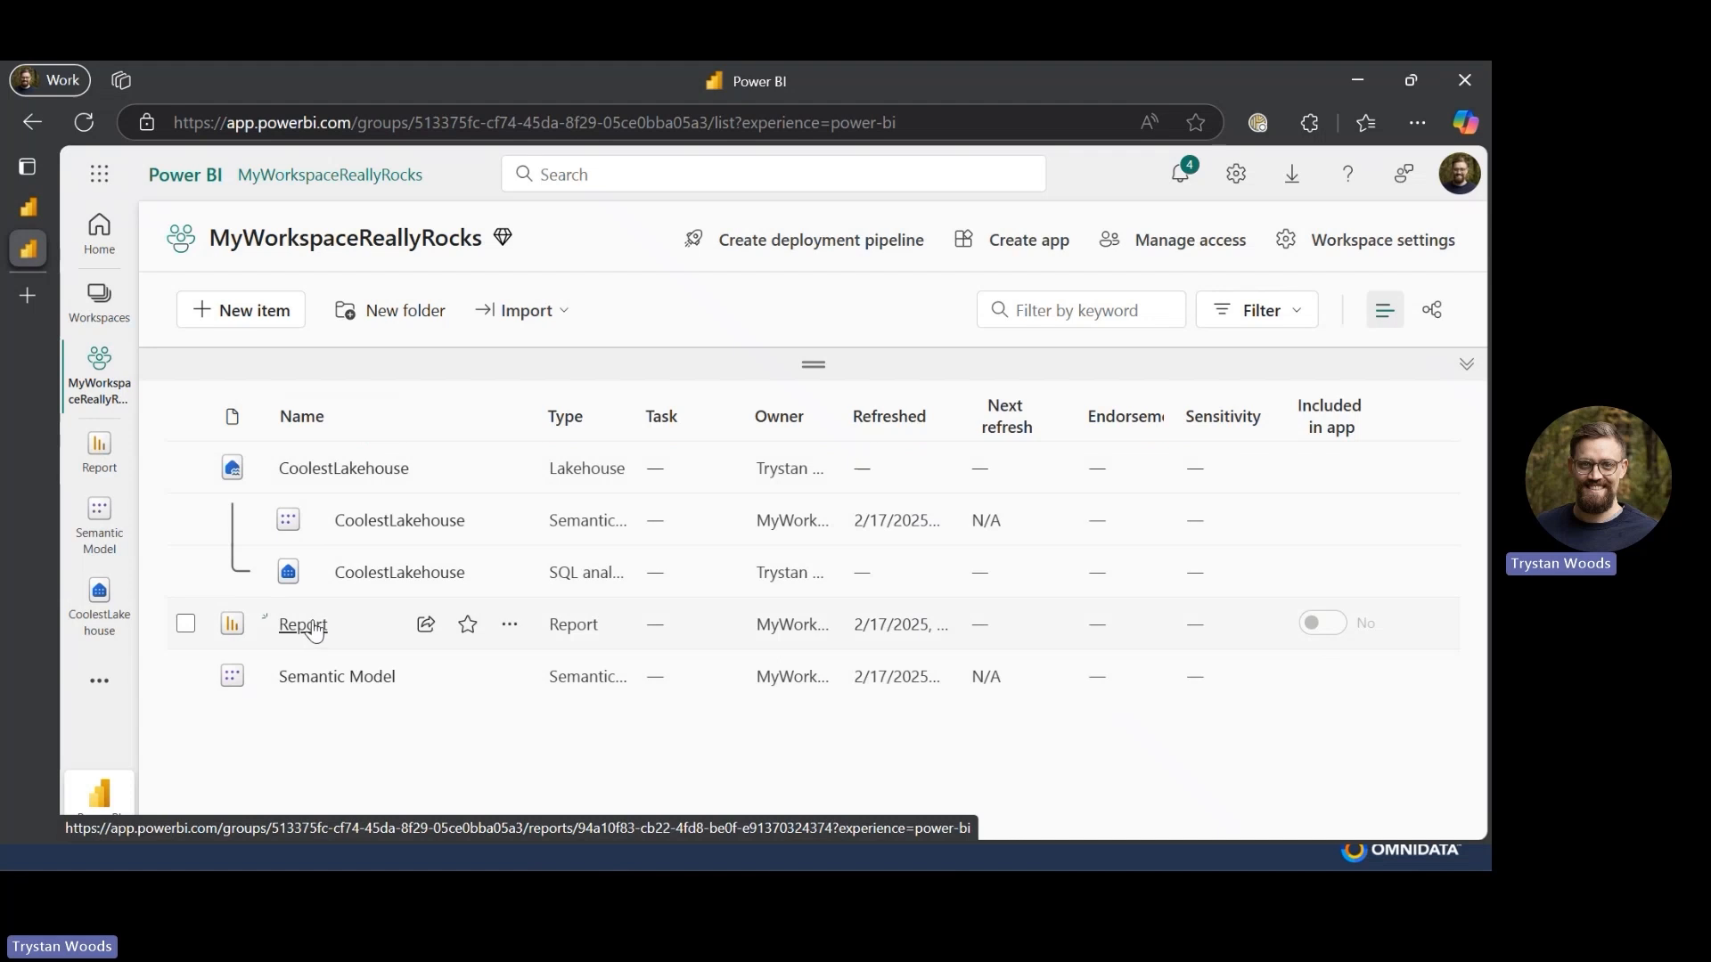
left_click(1429, 317)
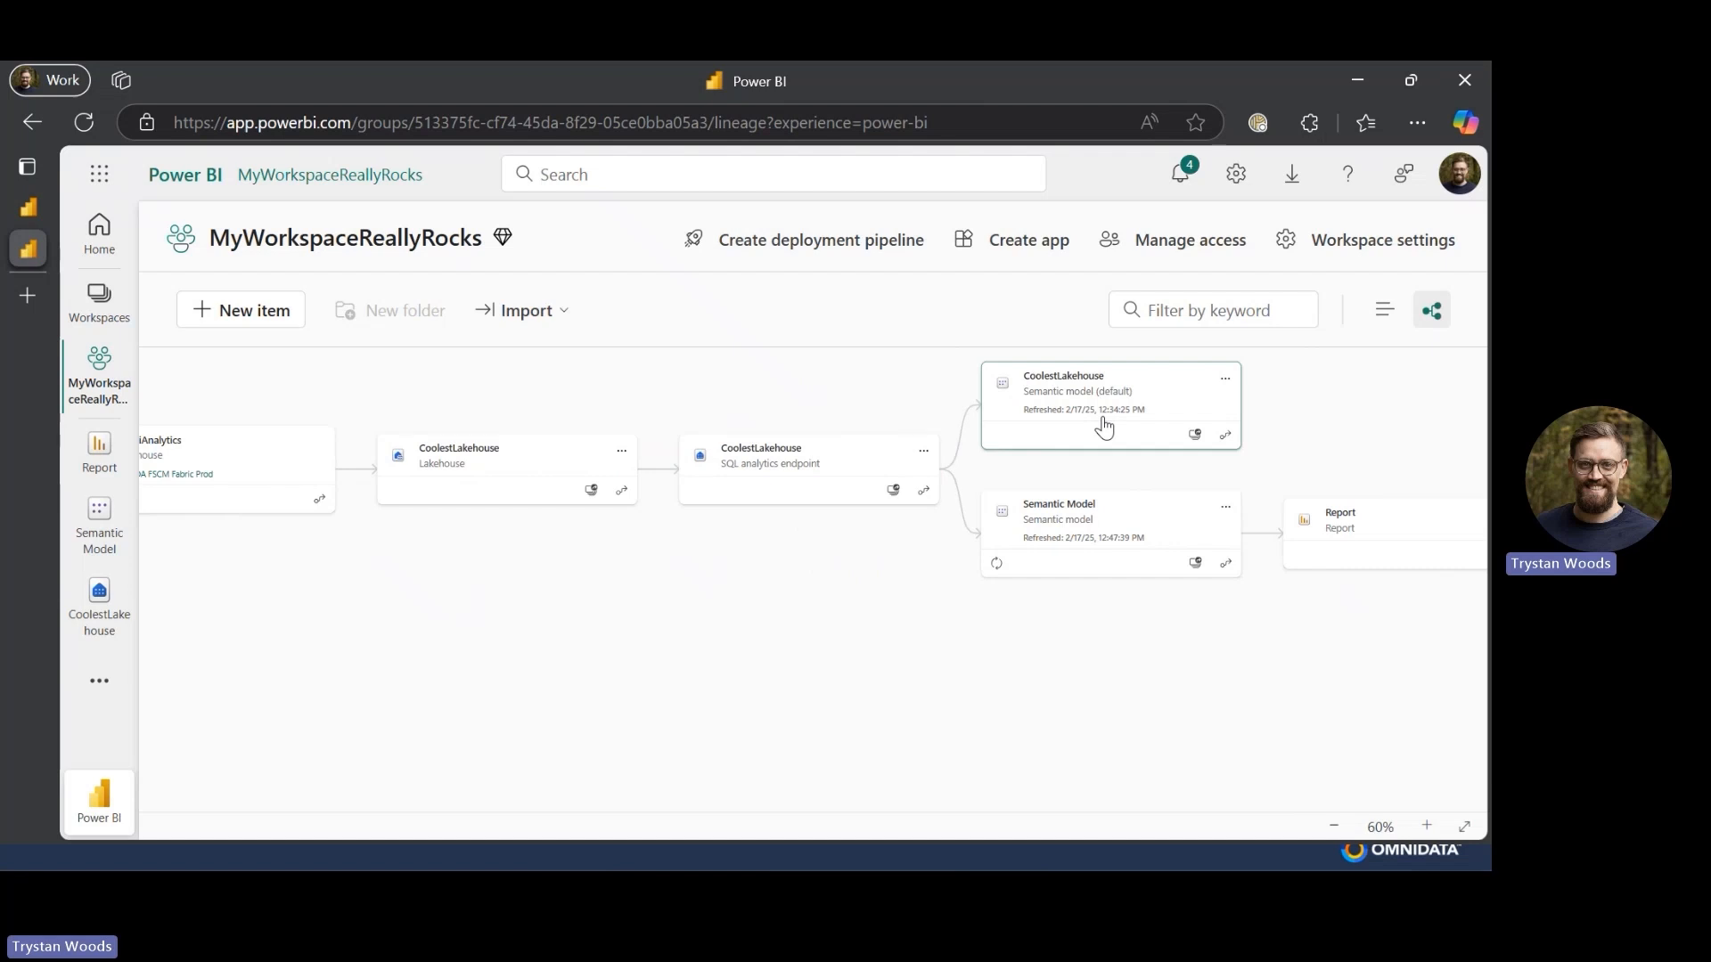
left_click_drag(1103, 426, 942, 450)
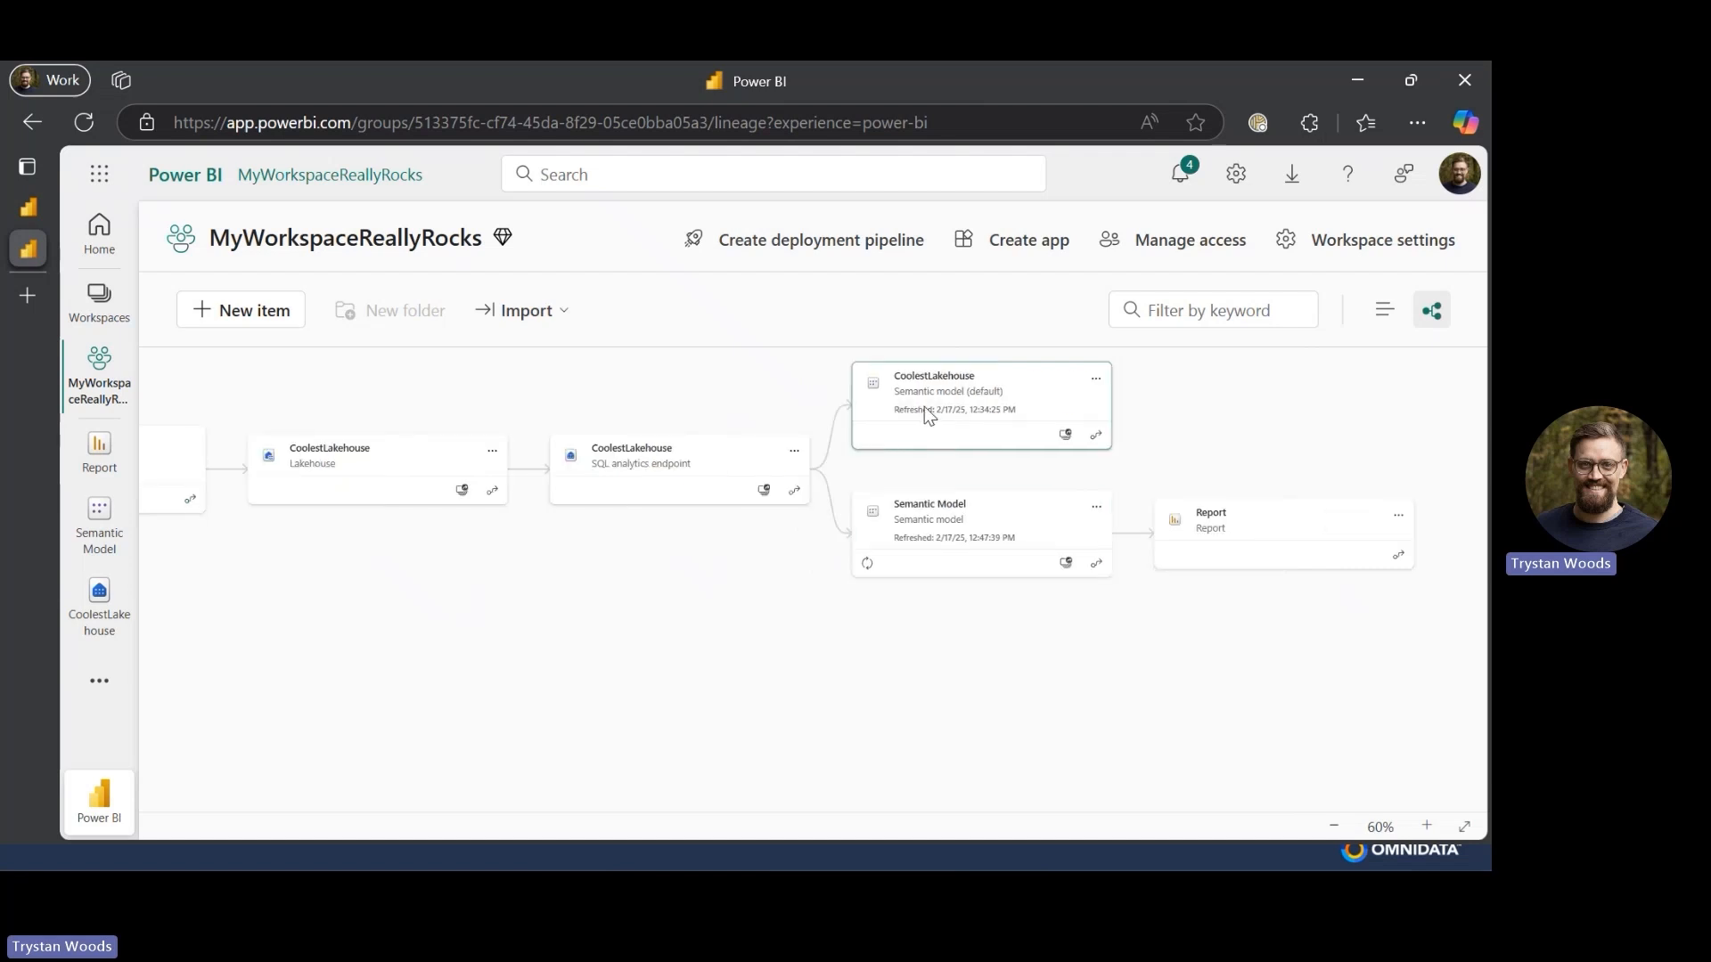